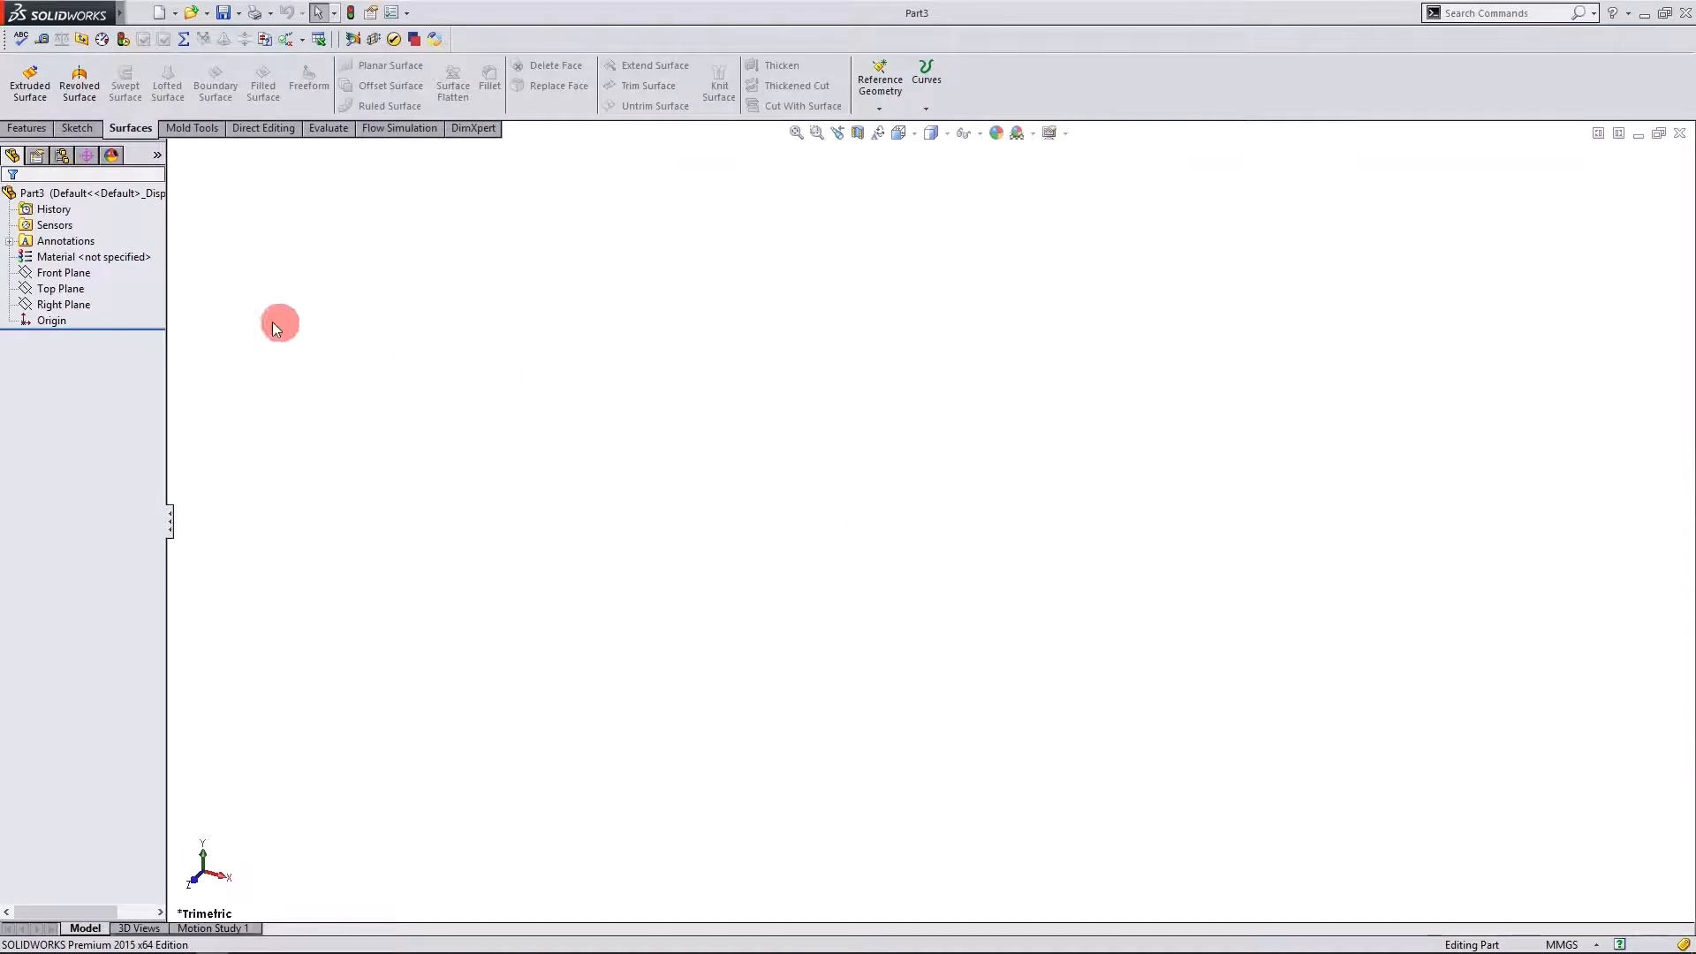
Sketch an upward-opening three-point arc with a radius of about 27 mm on the Right Plane, just around the origin.
click(56, 305)
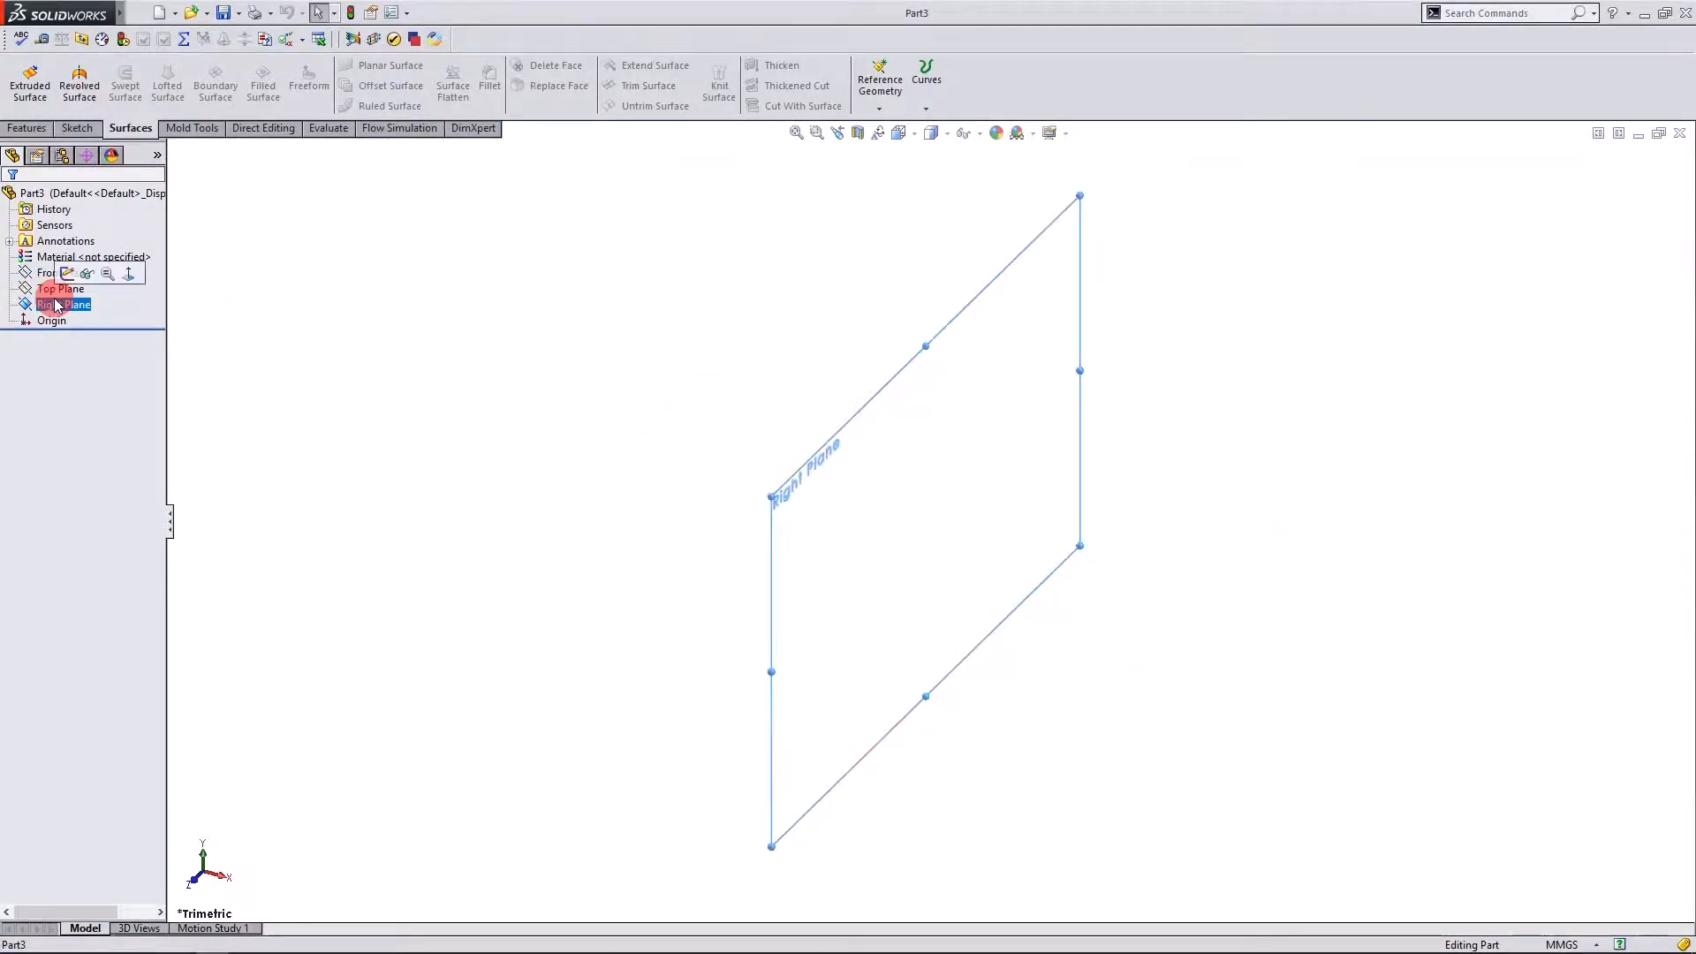
click(71, 274)
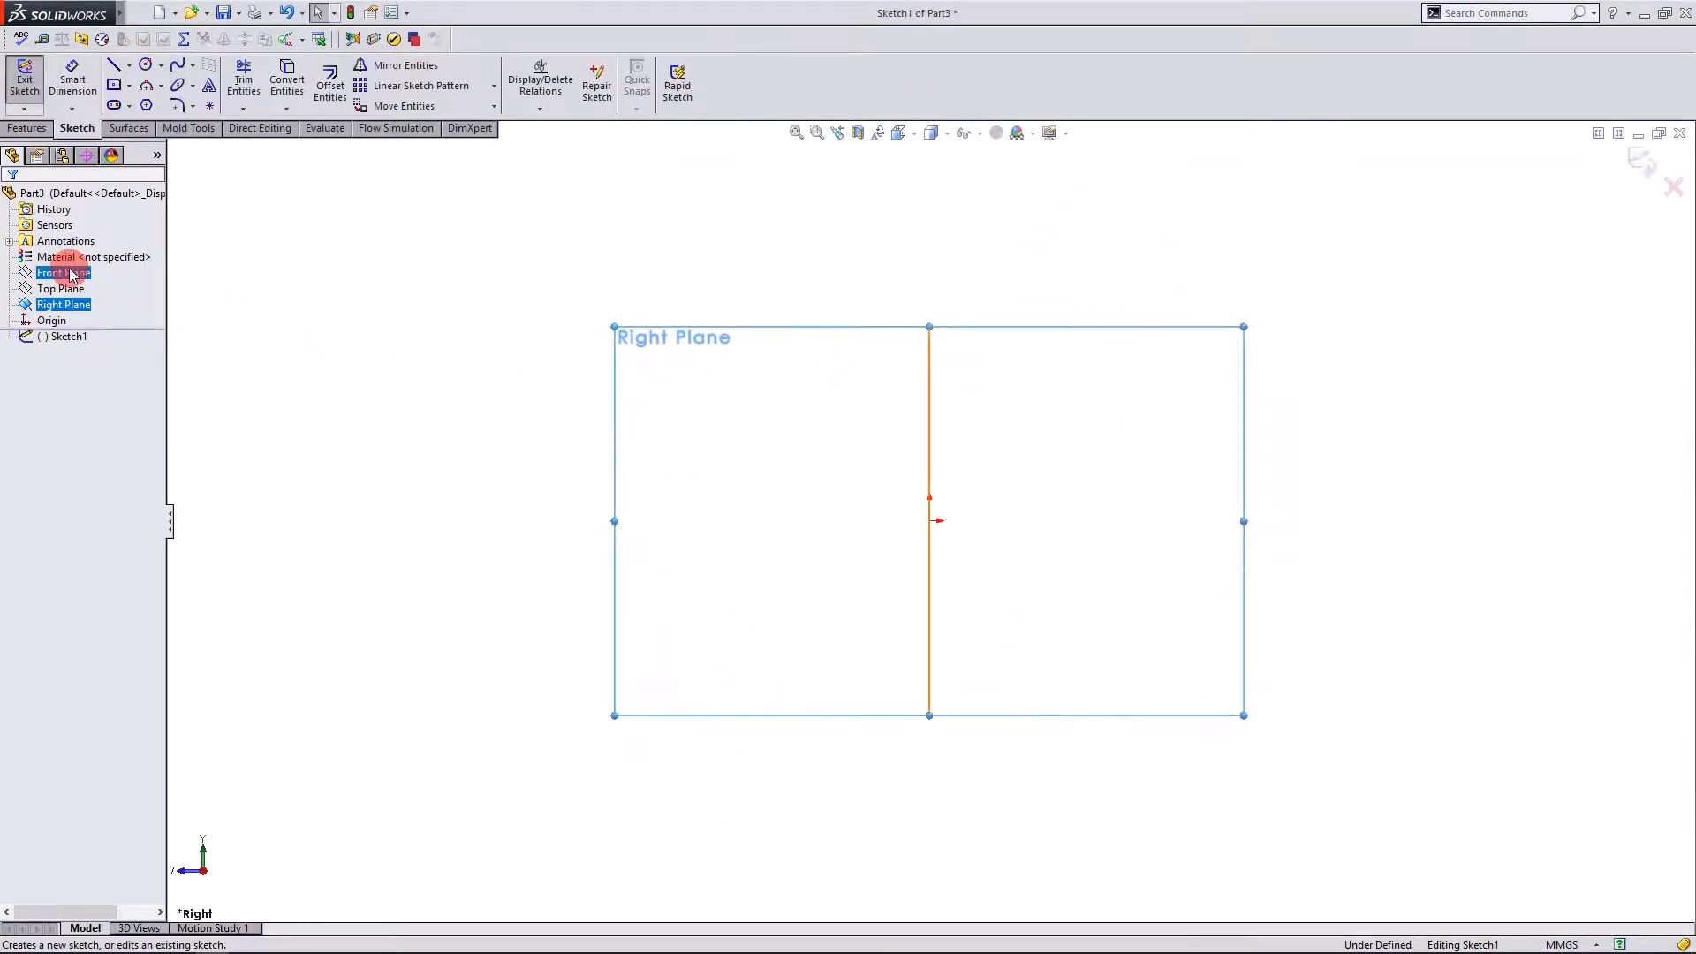
scroll(991, 427, down, 2)
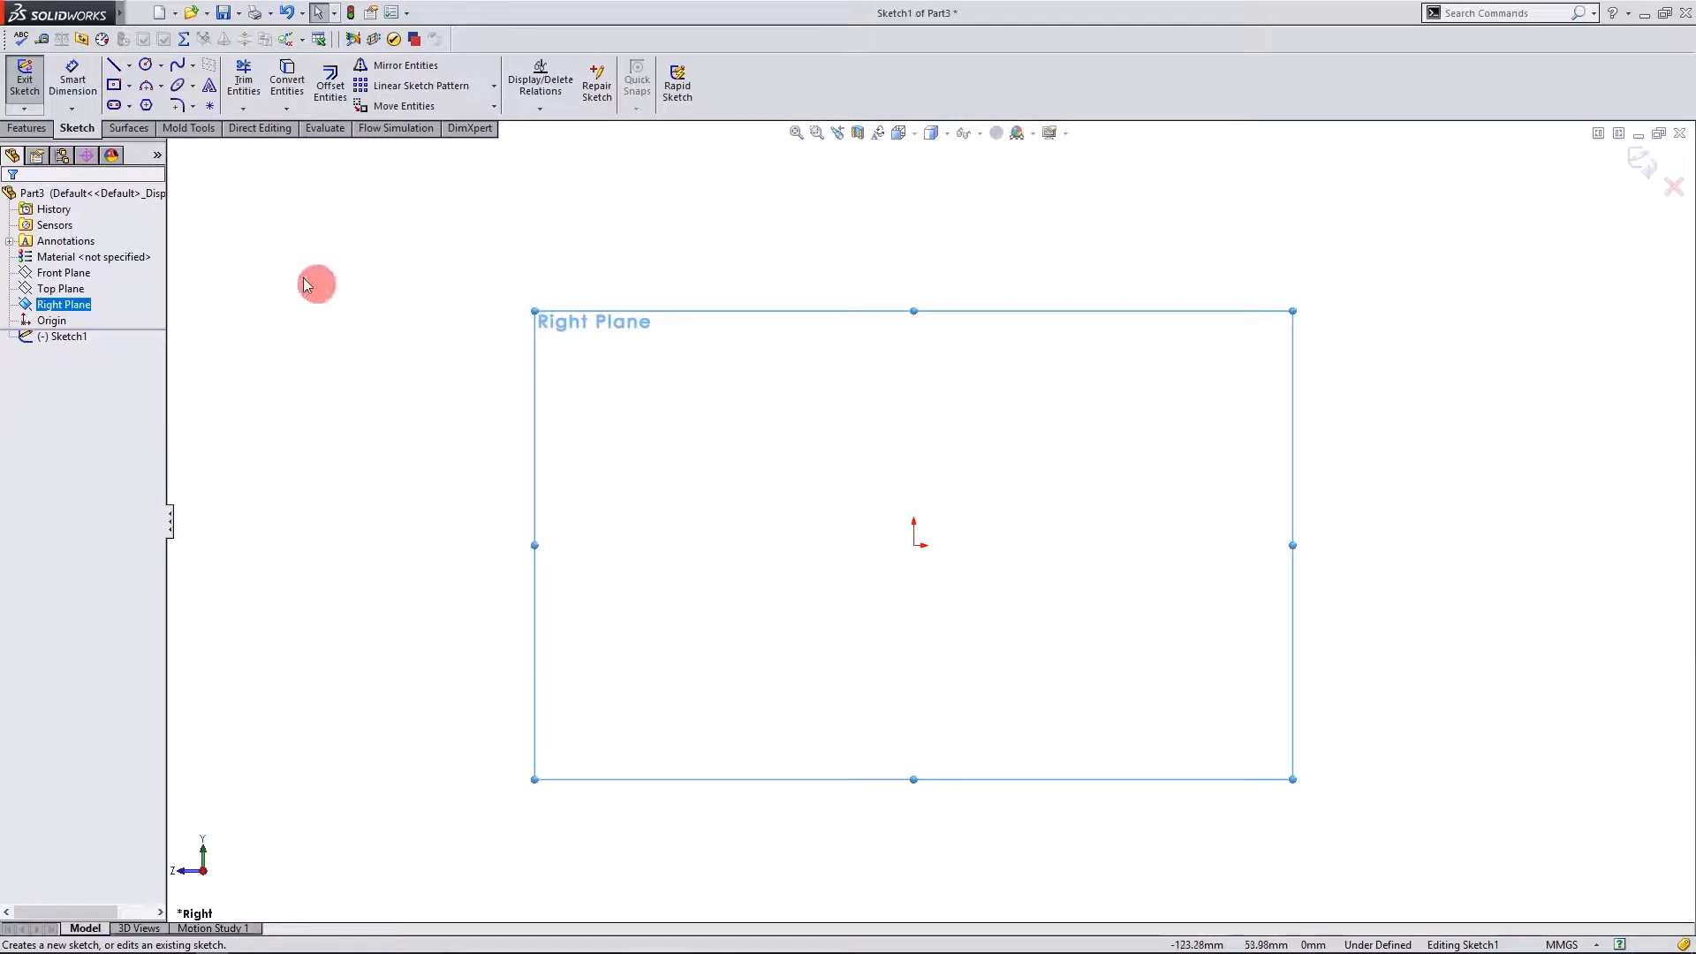
click(147, 88)
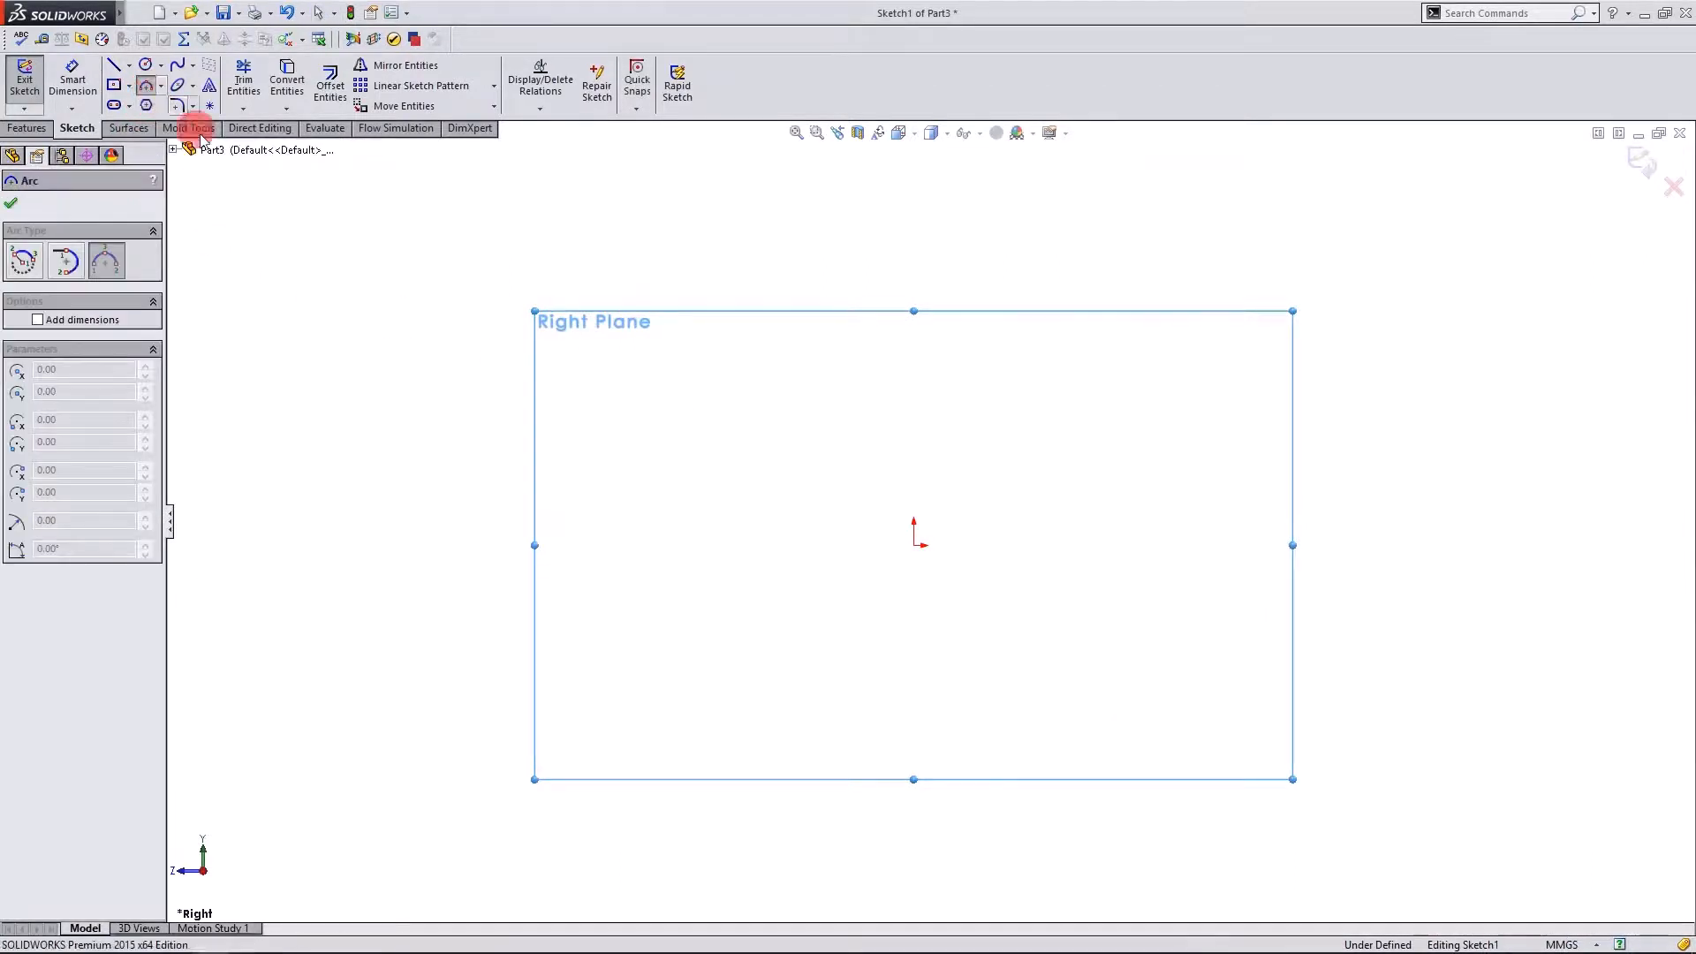
click(800, 462)
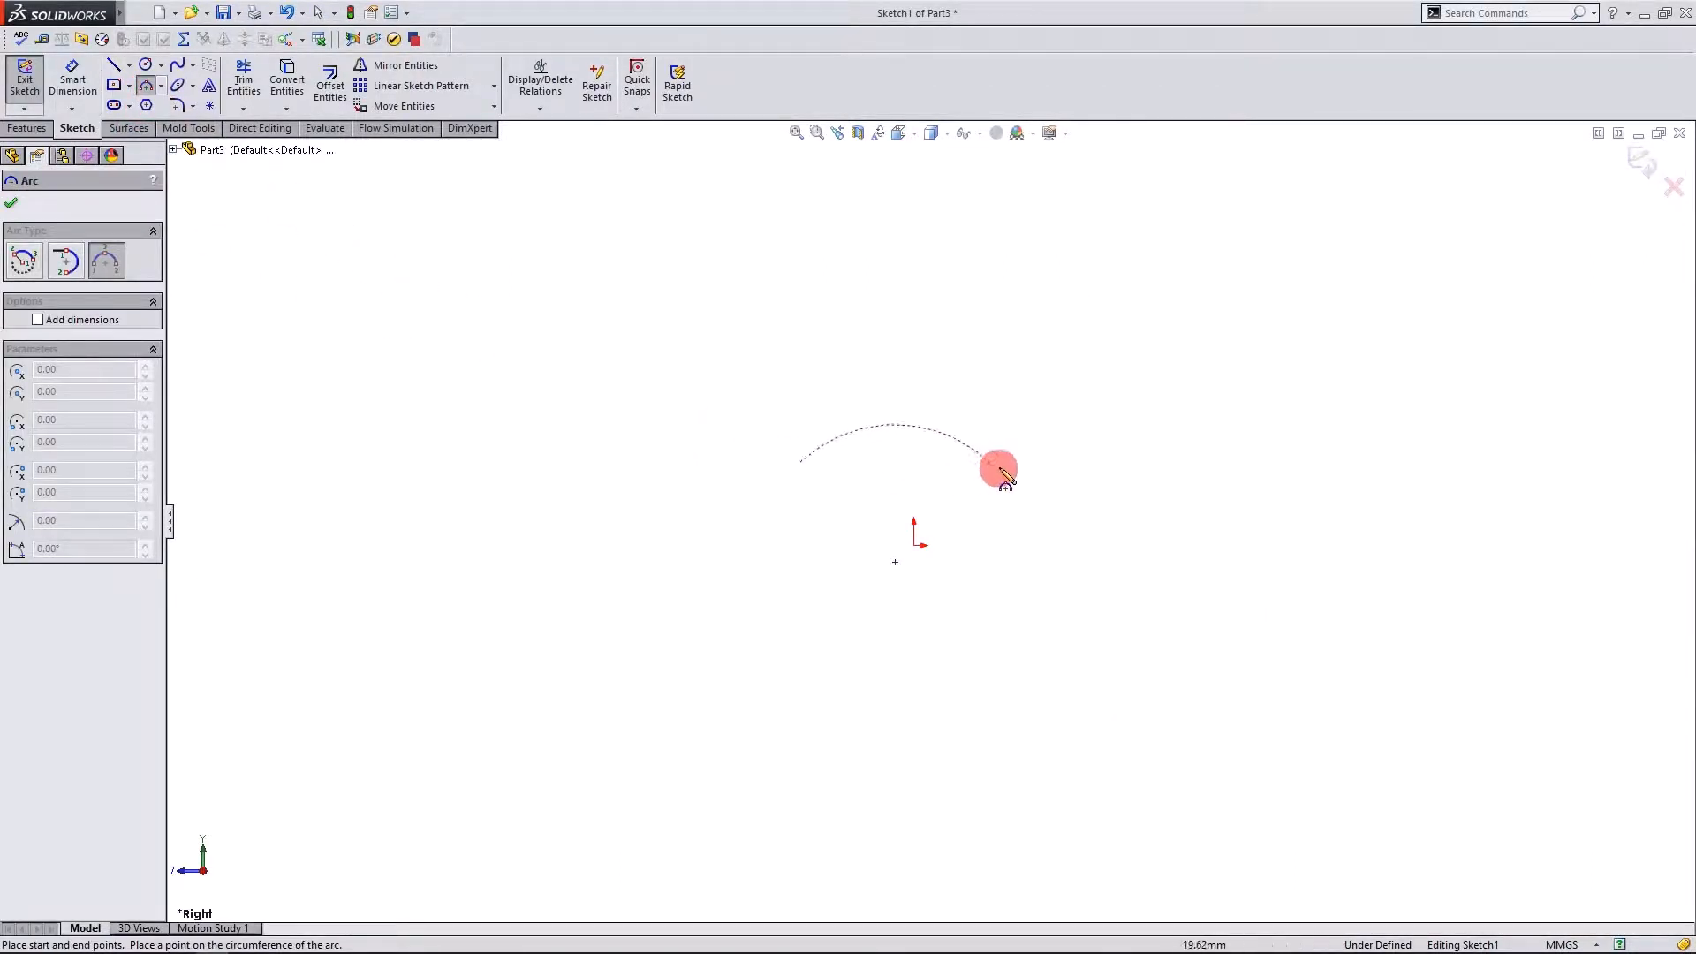
click(1028, 462)
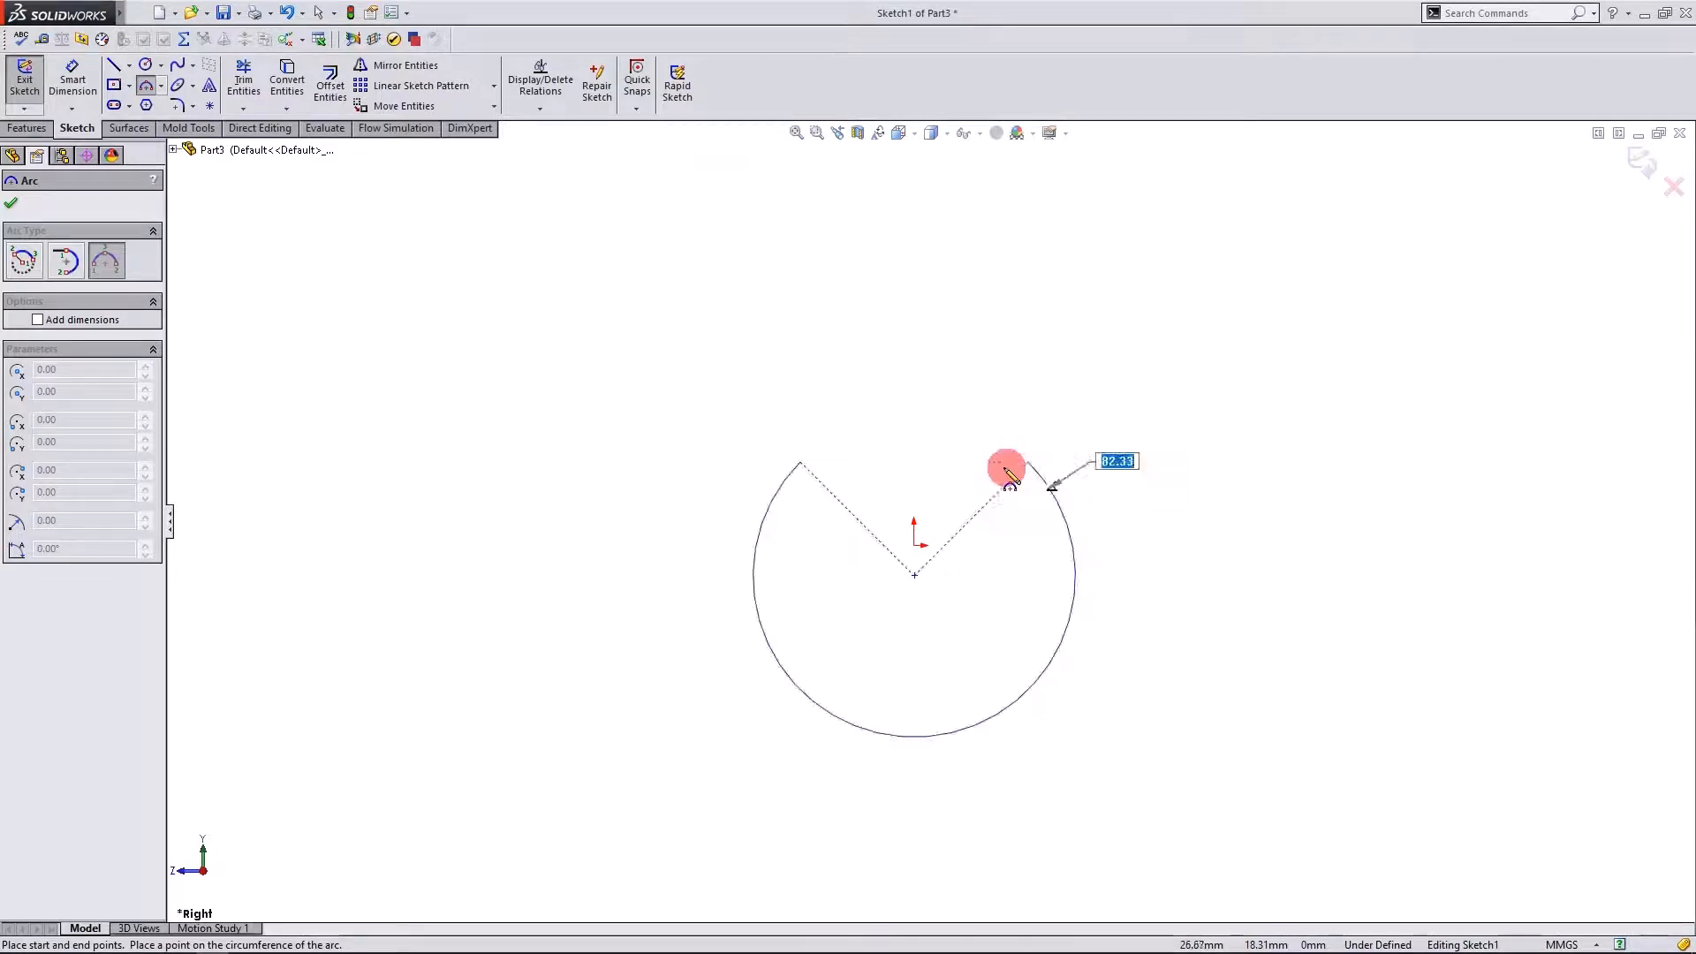
click(914, 560)
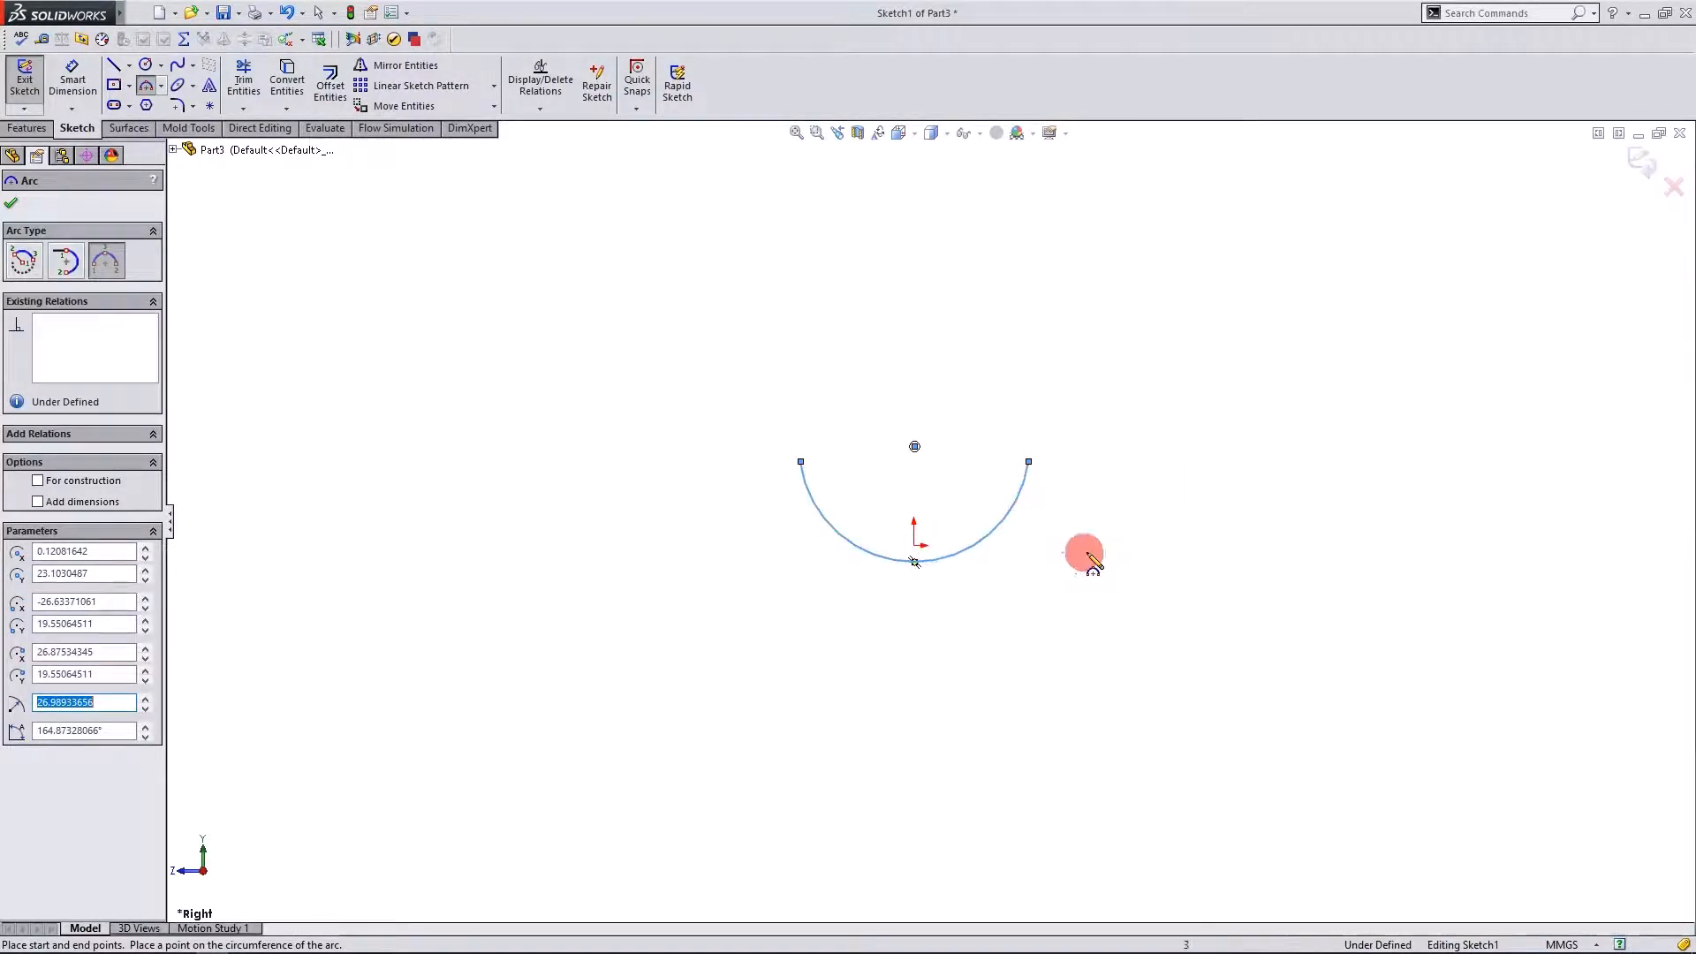
click(11, 202)
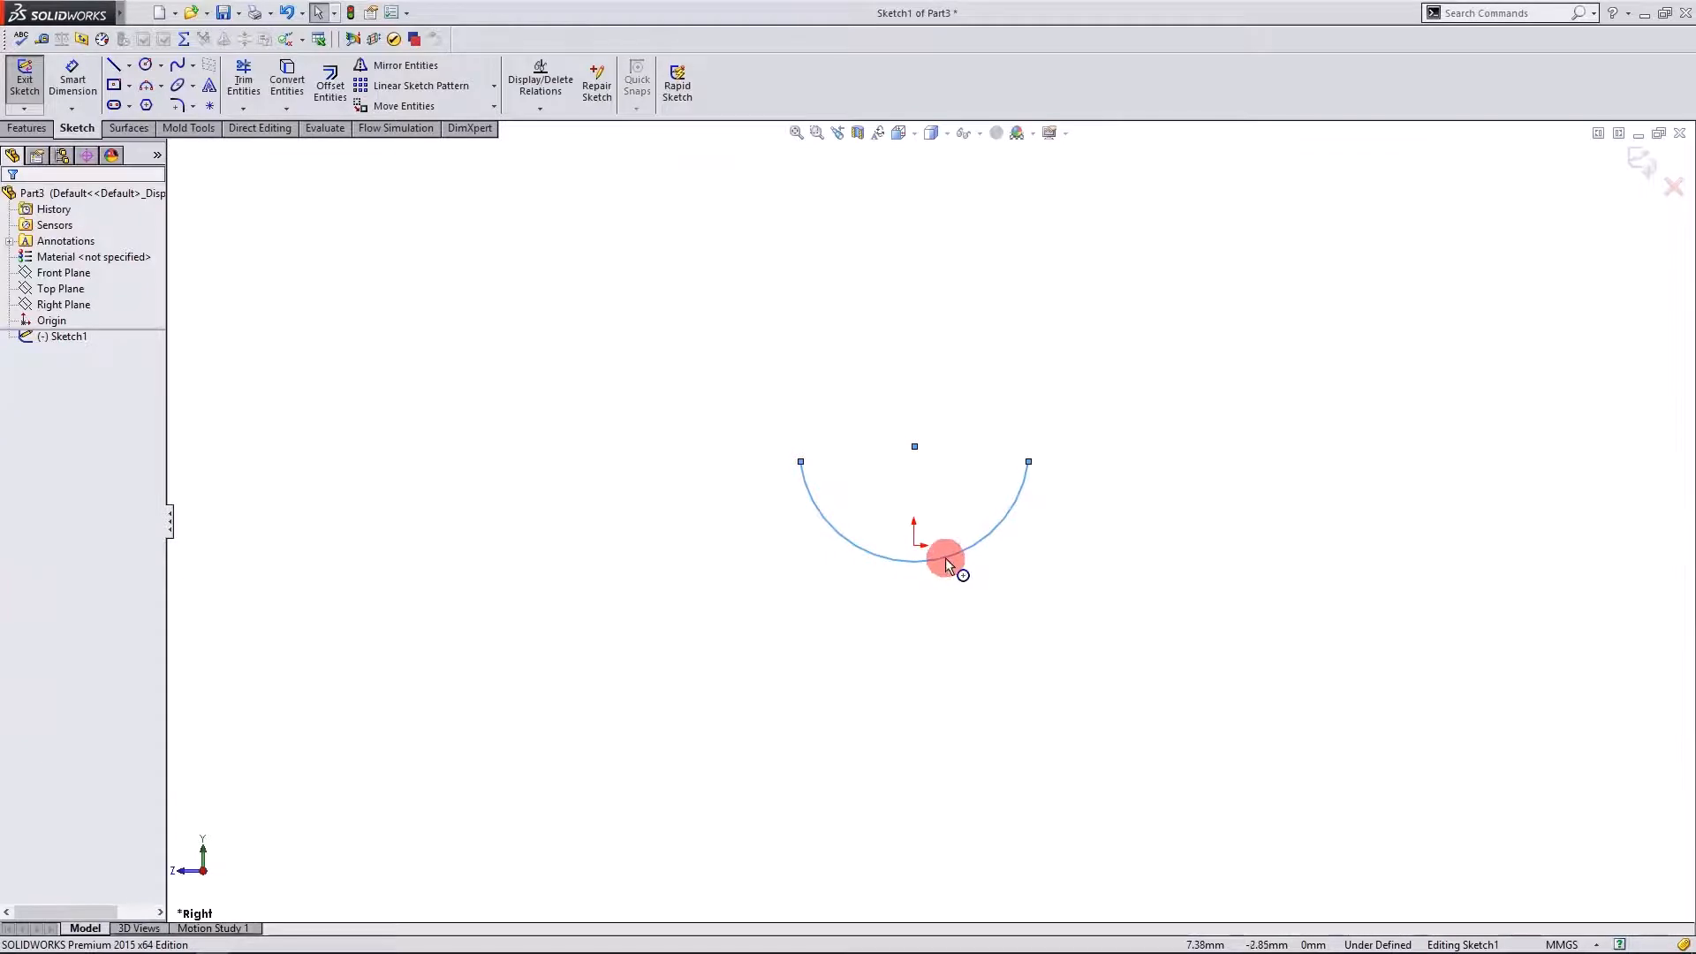
Make the arc's midpoint coincident with the origin.
click(945, 558)
right_click(945, 558)
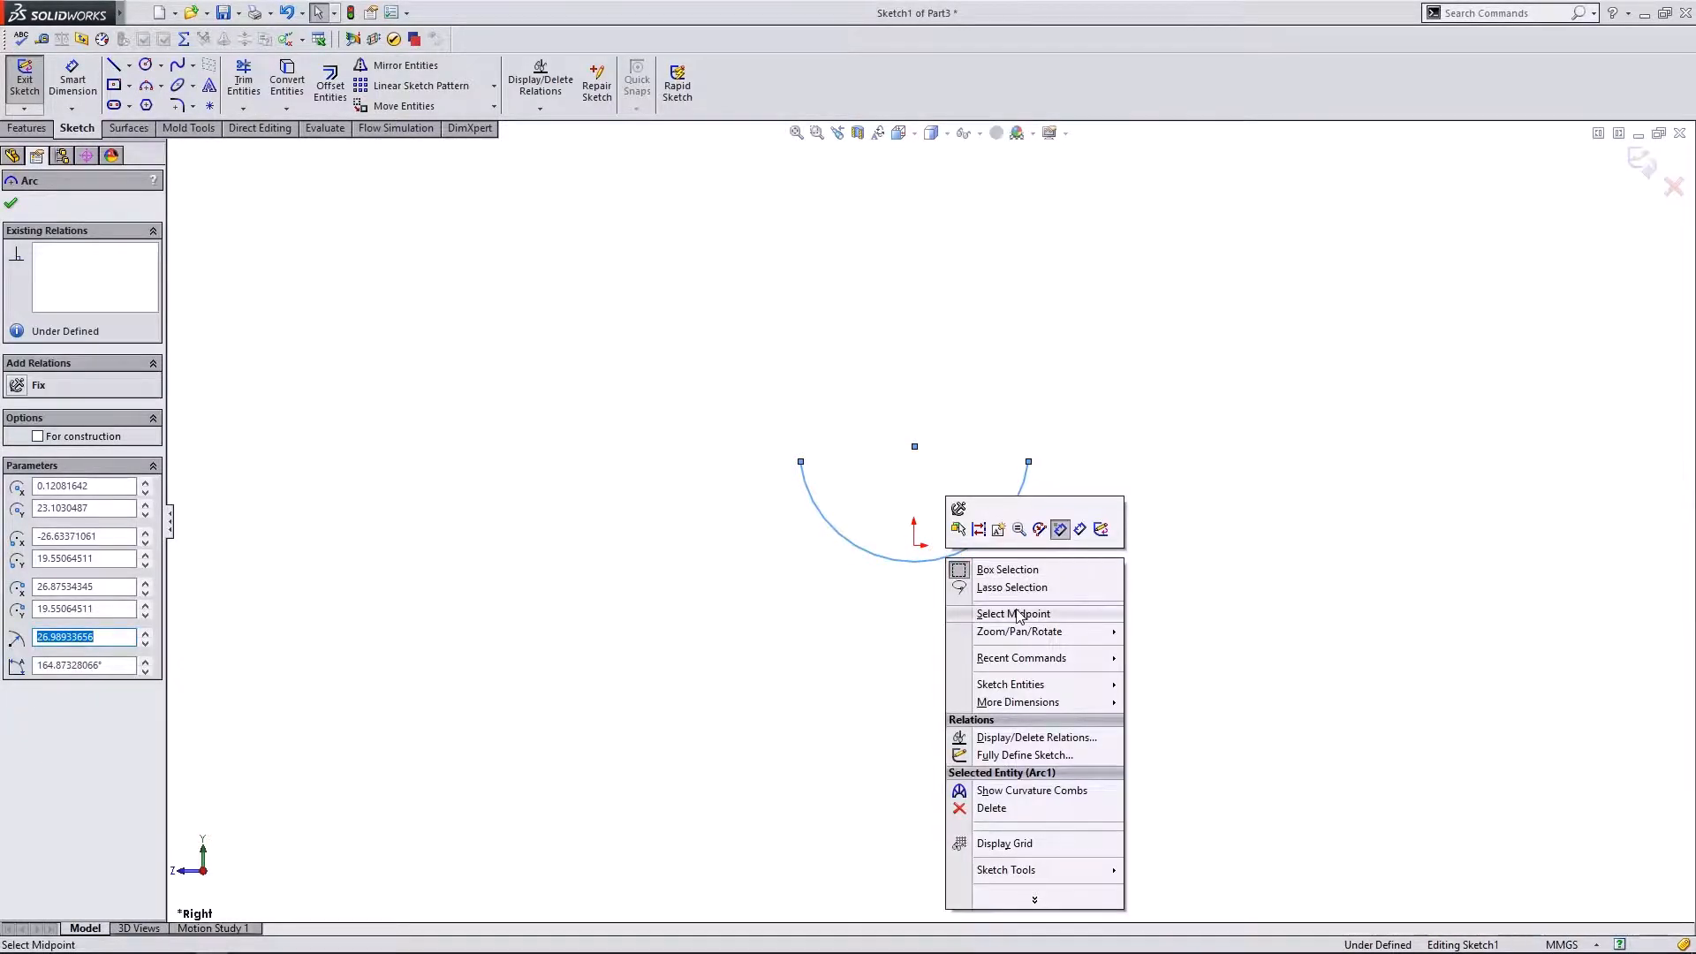
click(1016, 612)
ctrl+click(916, 545)
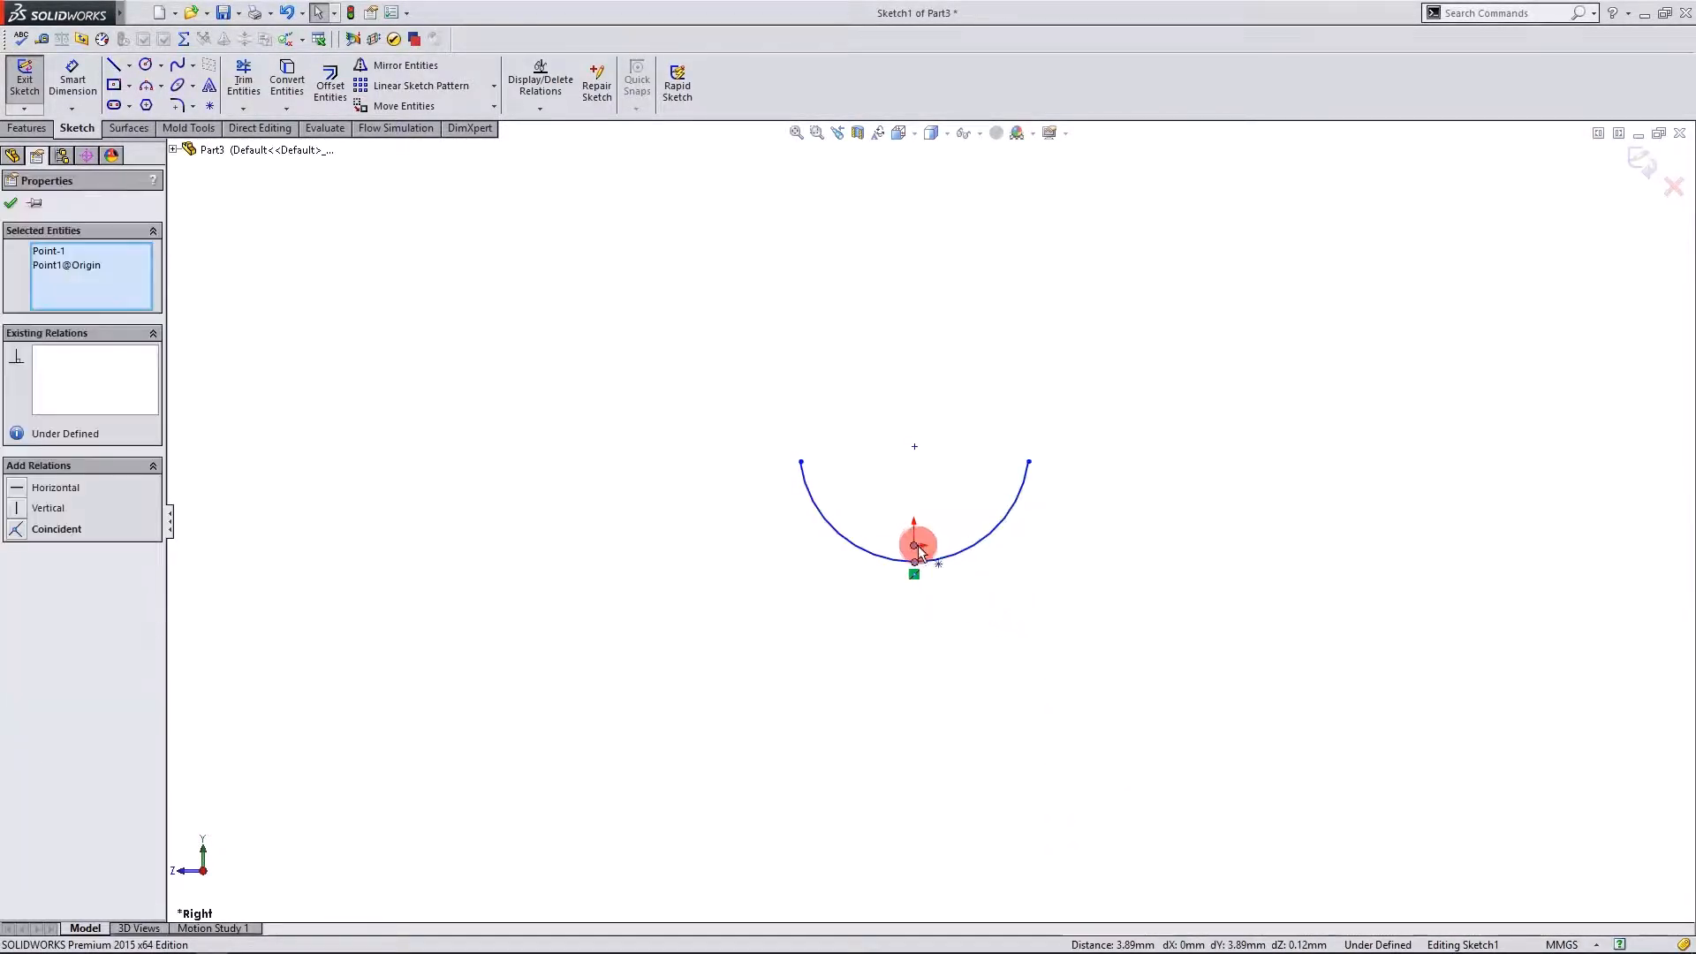
click(26, 529)
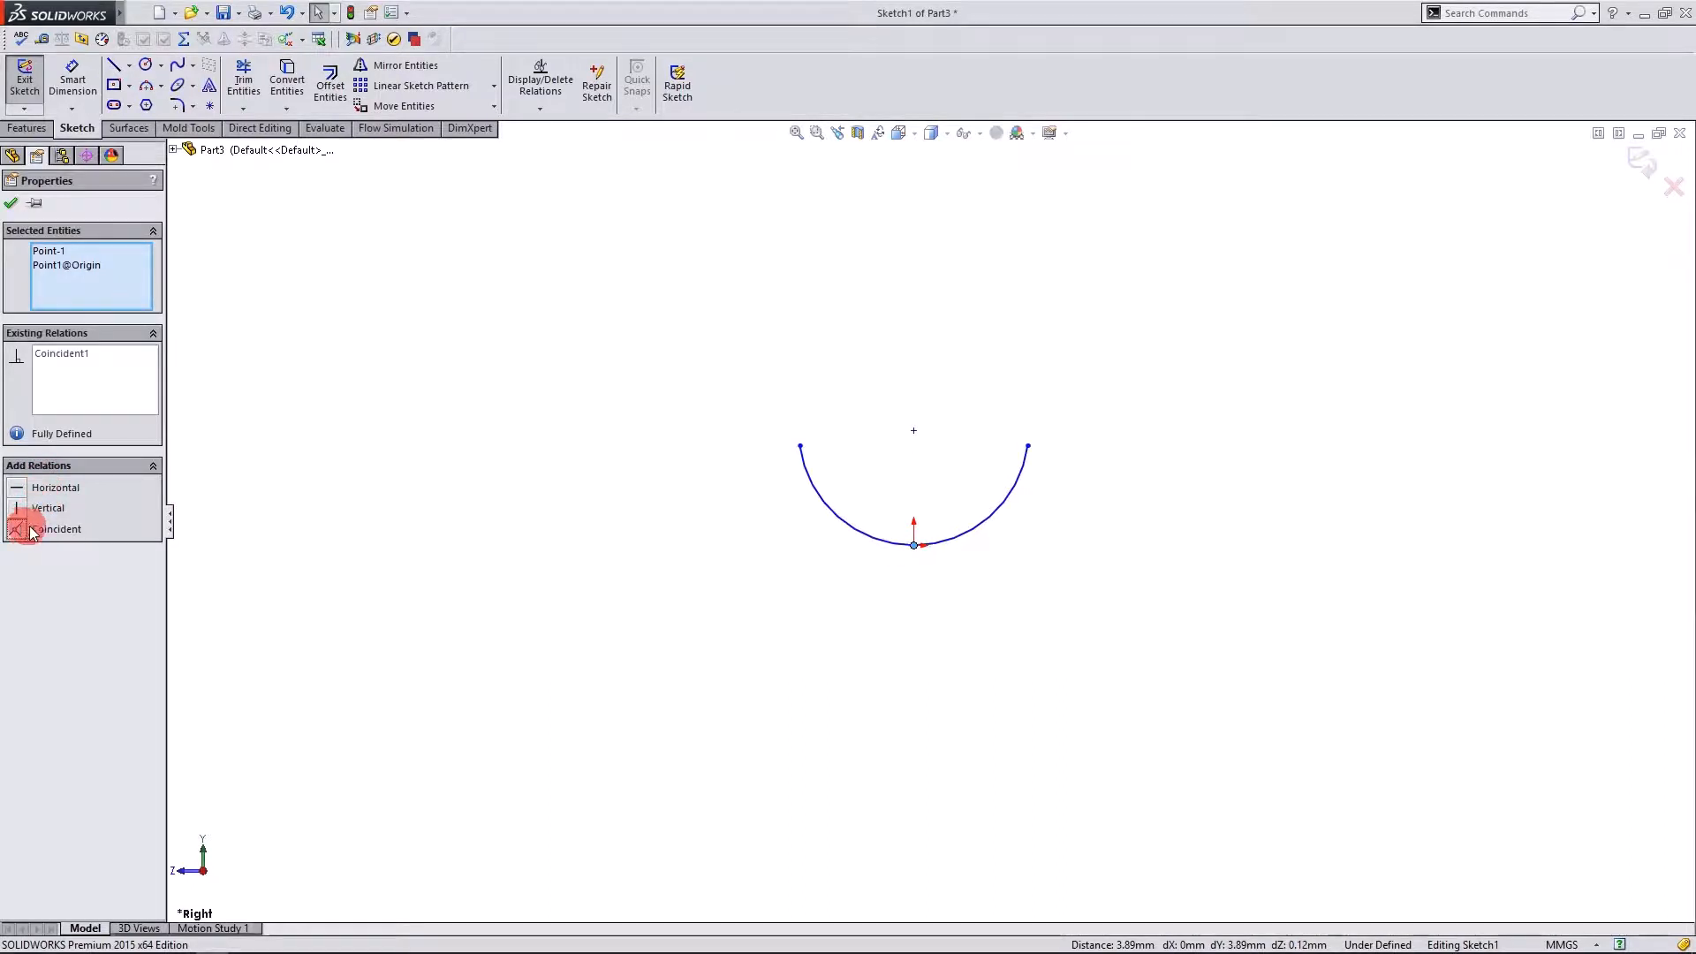
click(15, 206)
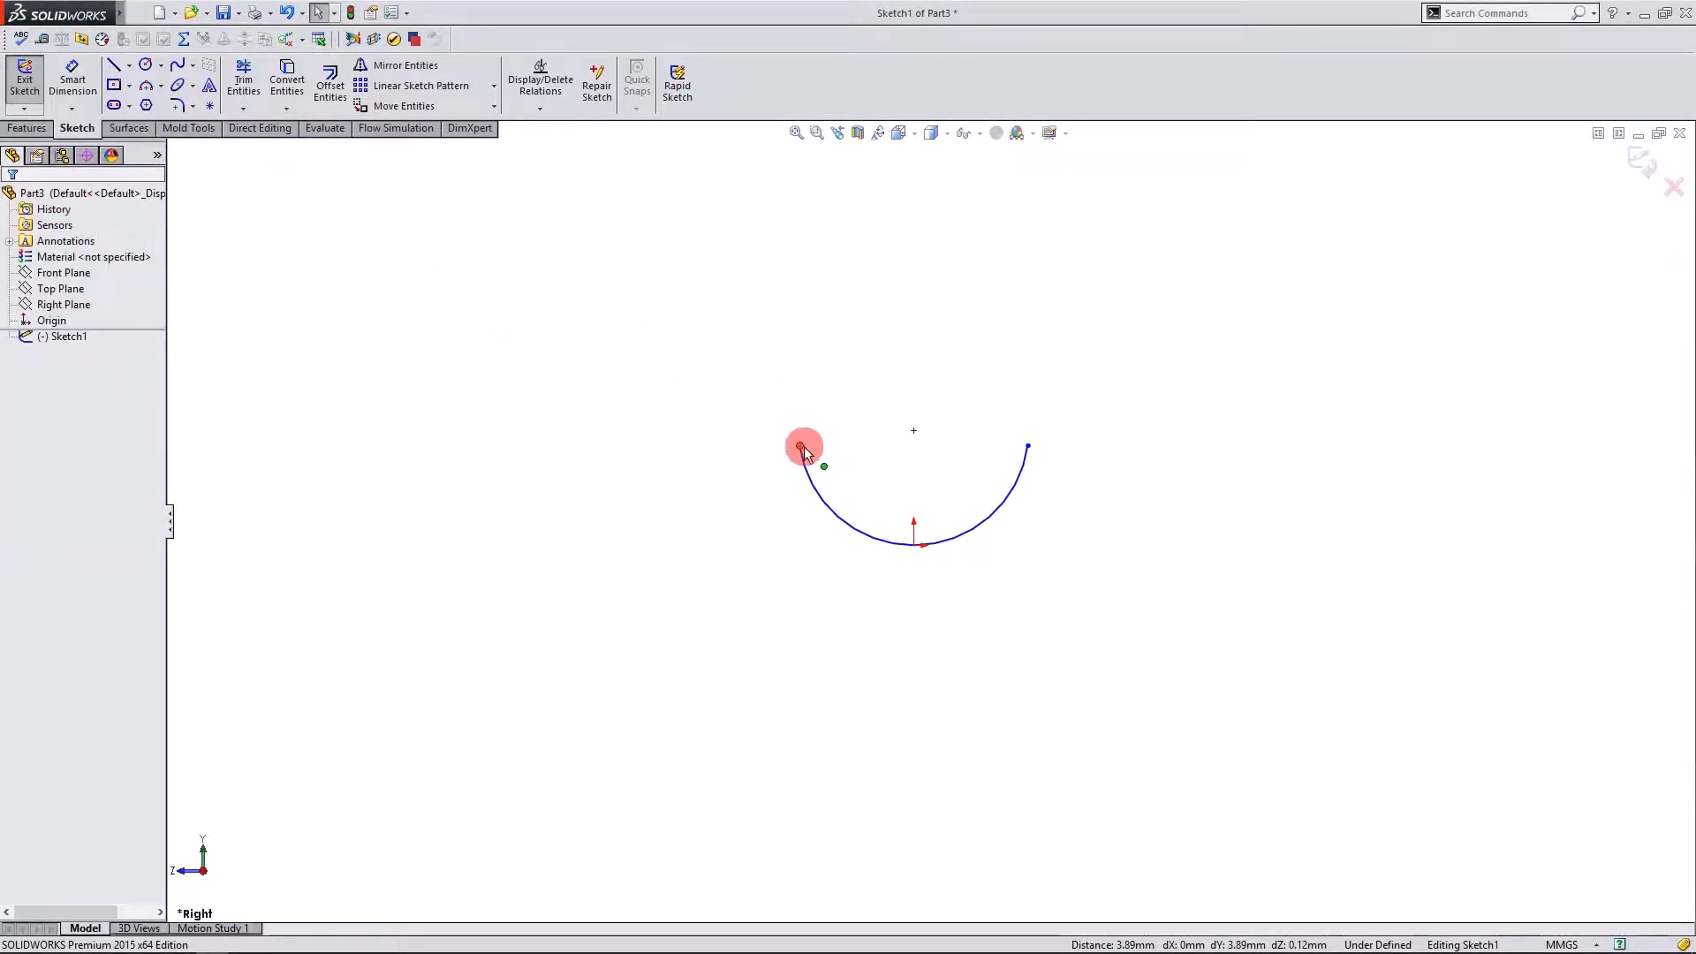
Add a horizontal relation between the arc's two endpoints and finish the sketch.
click(800, 446)
ctrl+click(1027, 446)
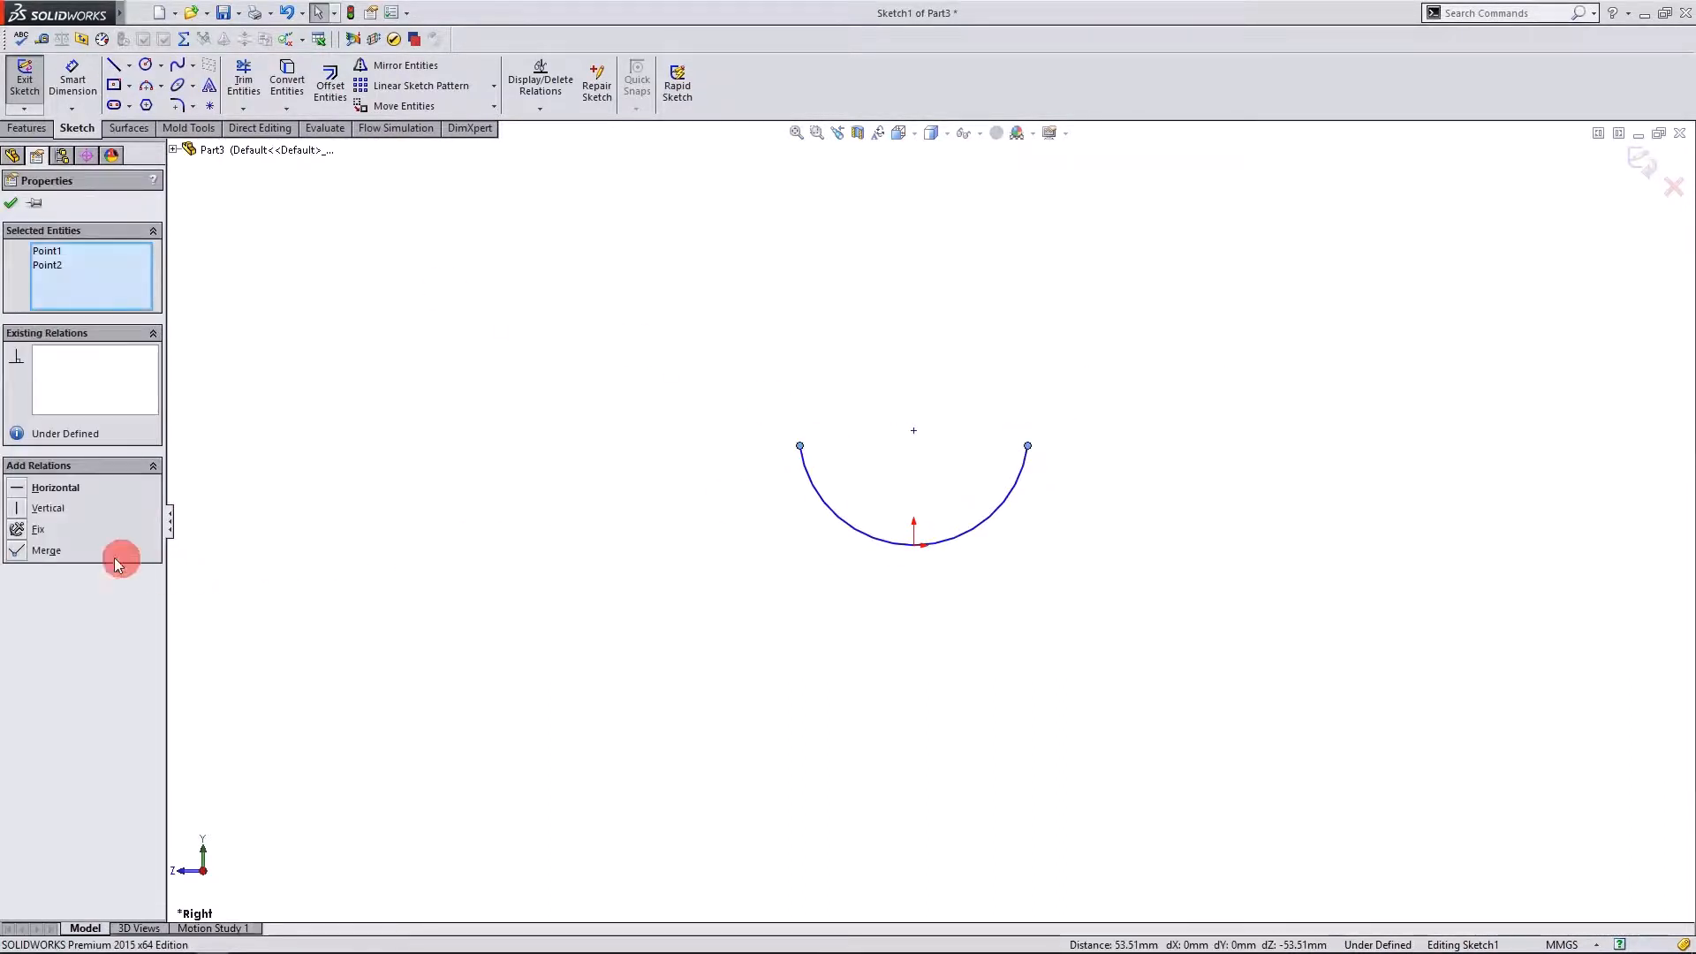
click(34, 481)
click(58, 207)
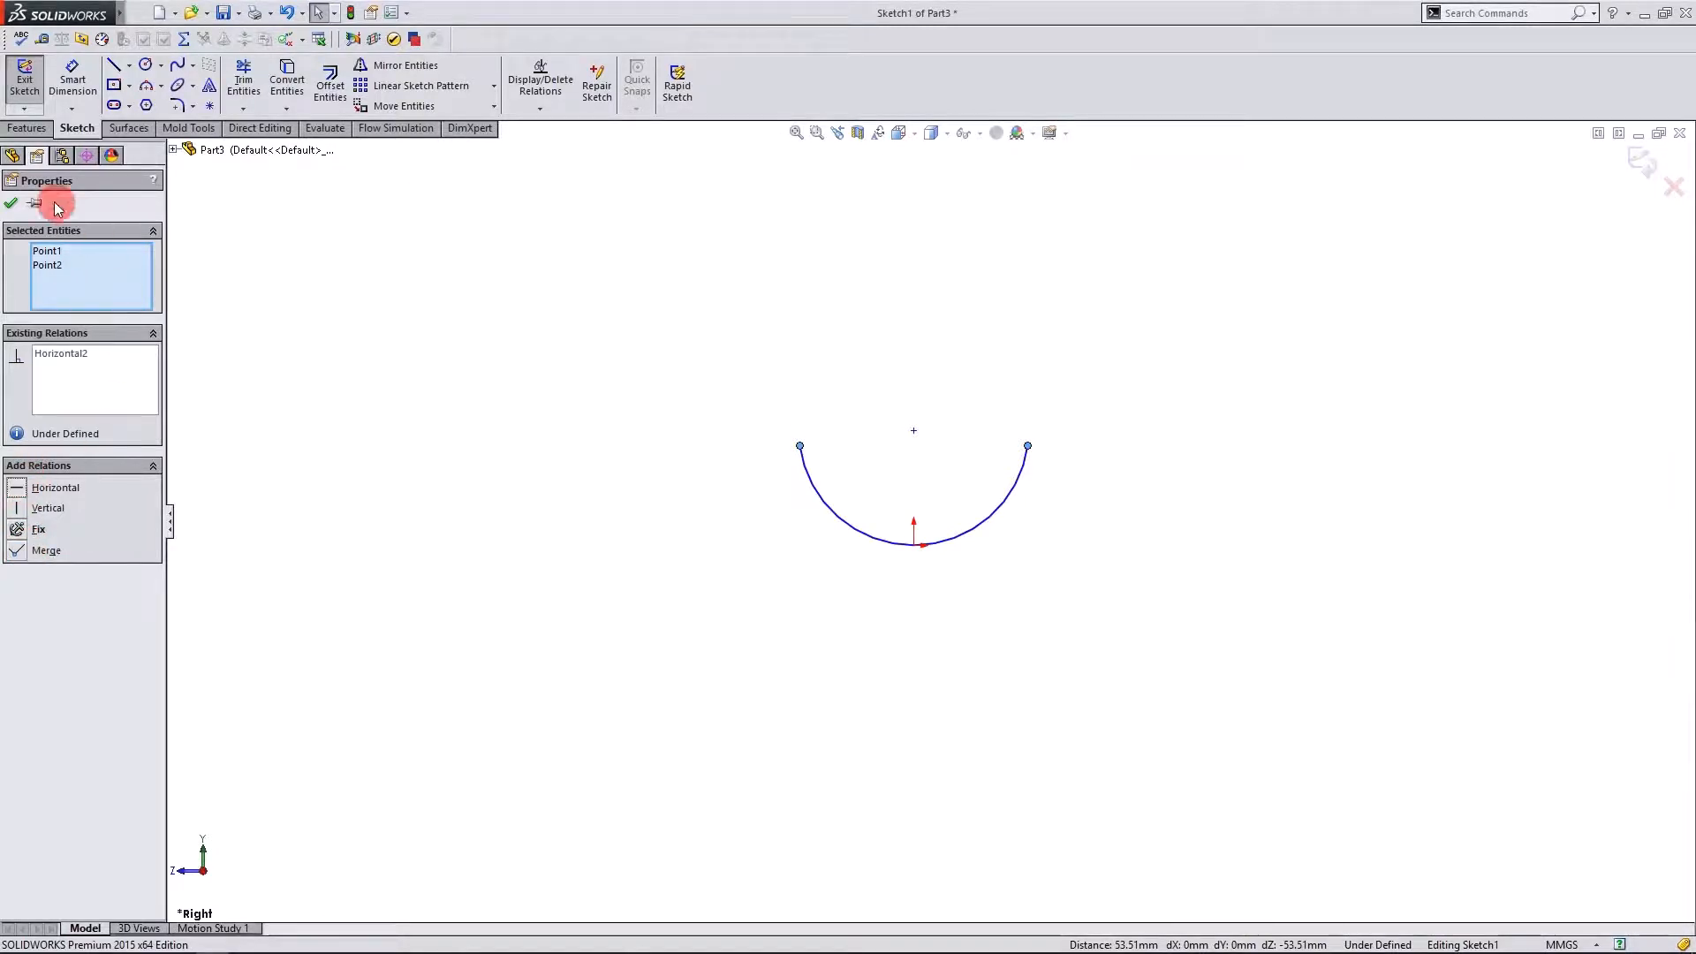
middle_drag(725, 512, 1507, 303)
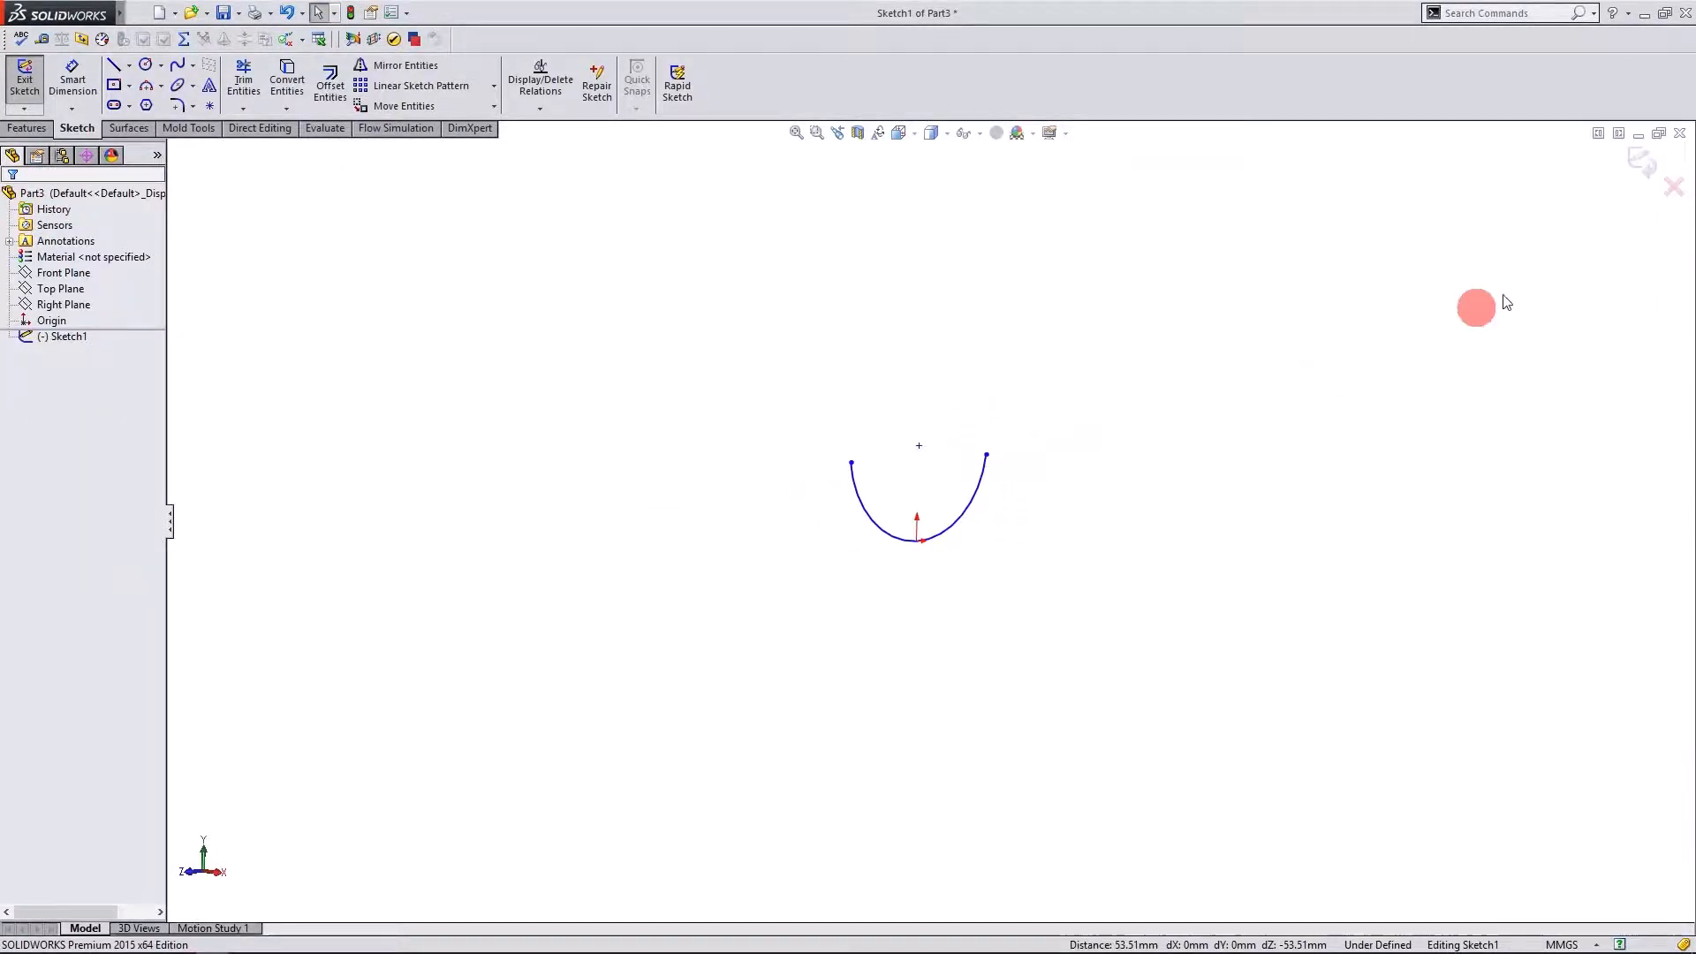
click(1645, 161)
Sketch a three-point arc on the Front Plane from the origin, curving down toward positive X with a radius of about 205 mm.
click(106, 339)
ctrl+click(62, 290)
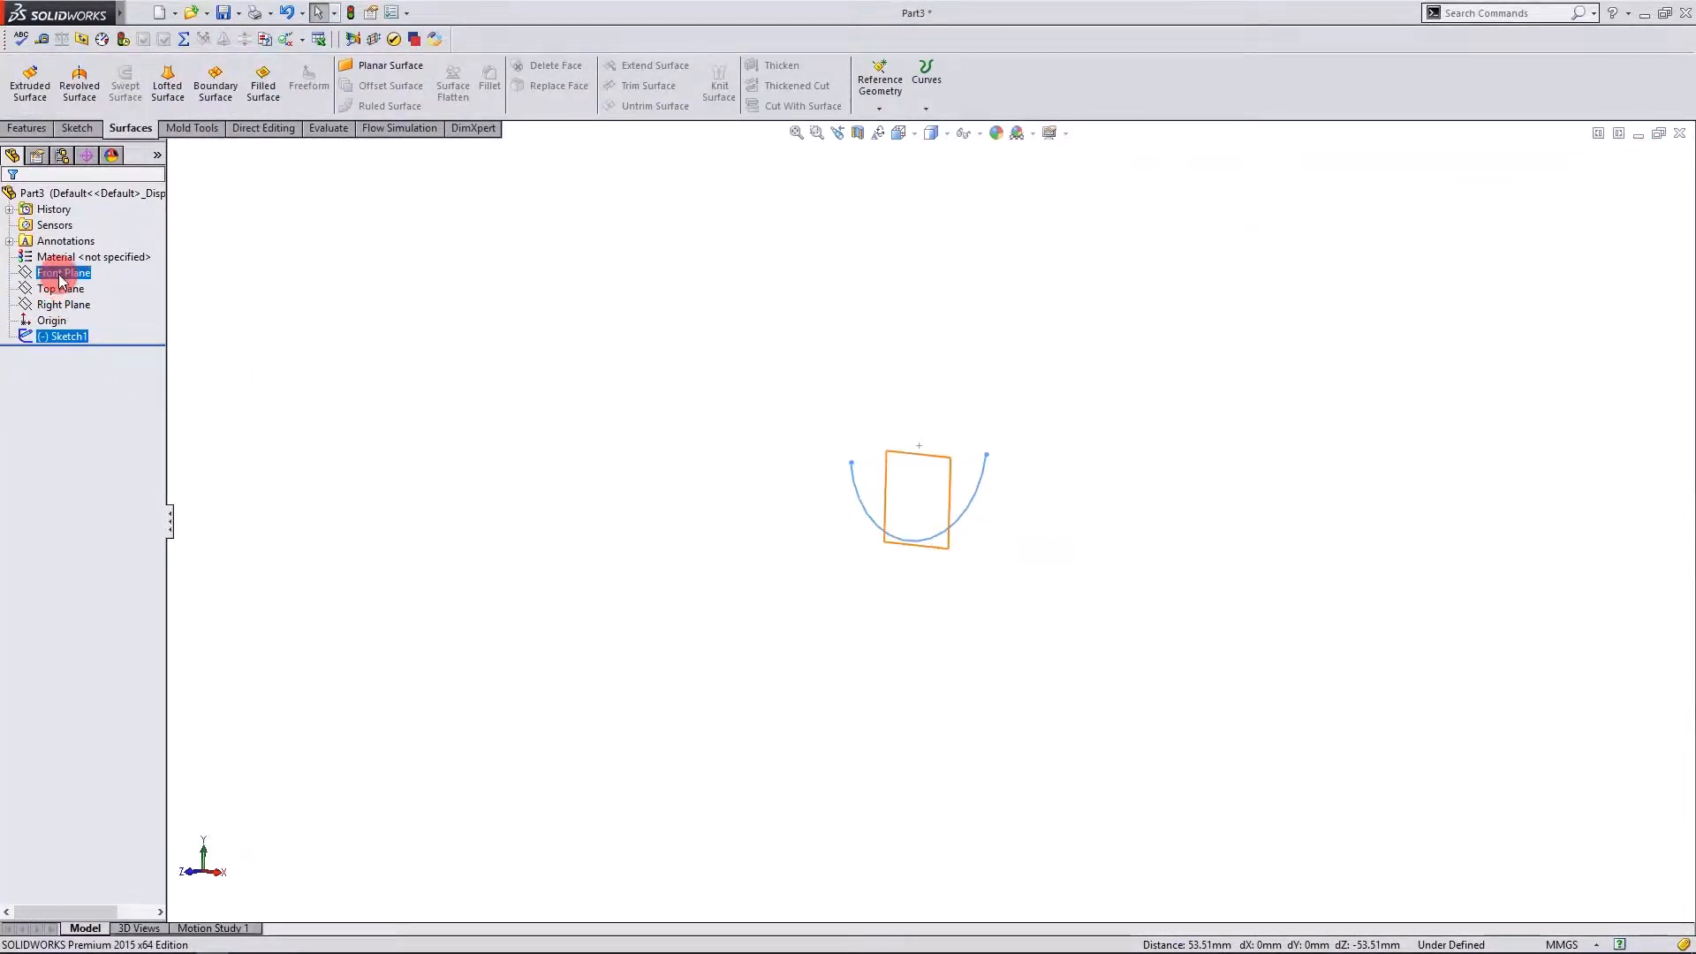
click(60, 276)
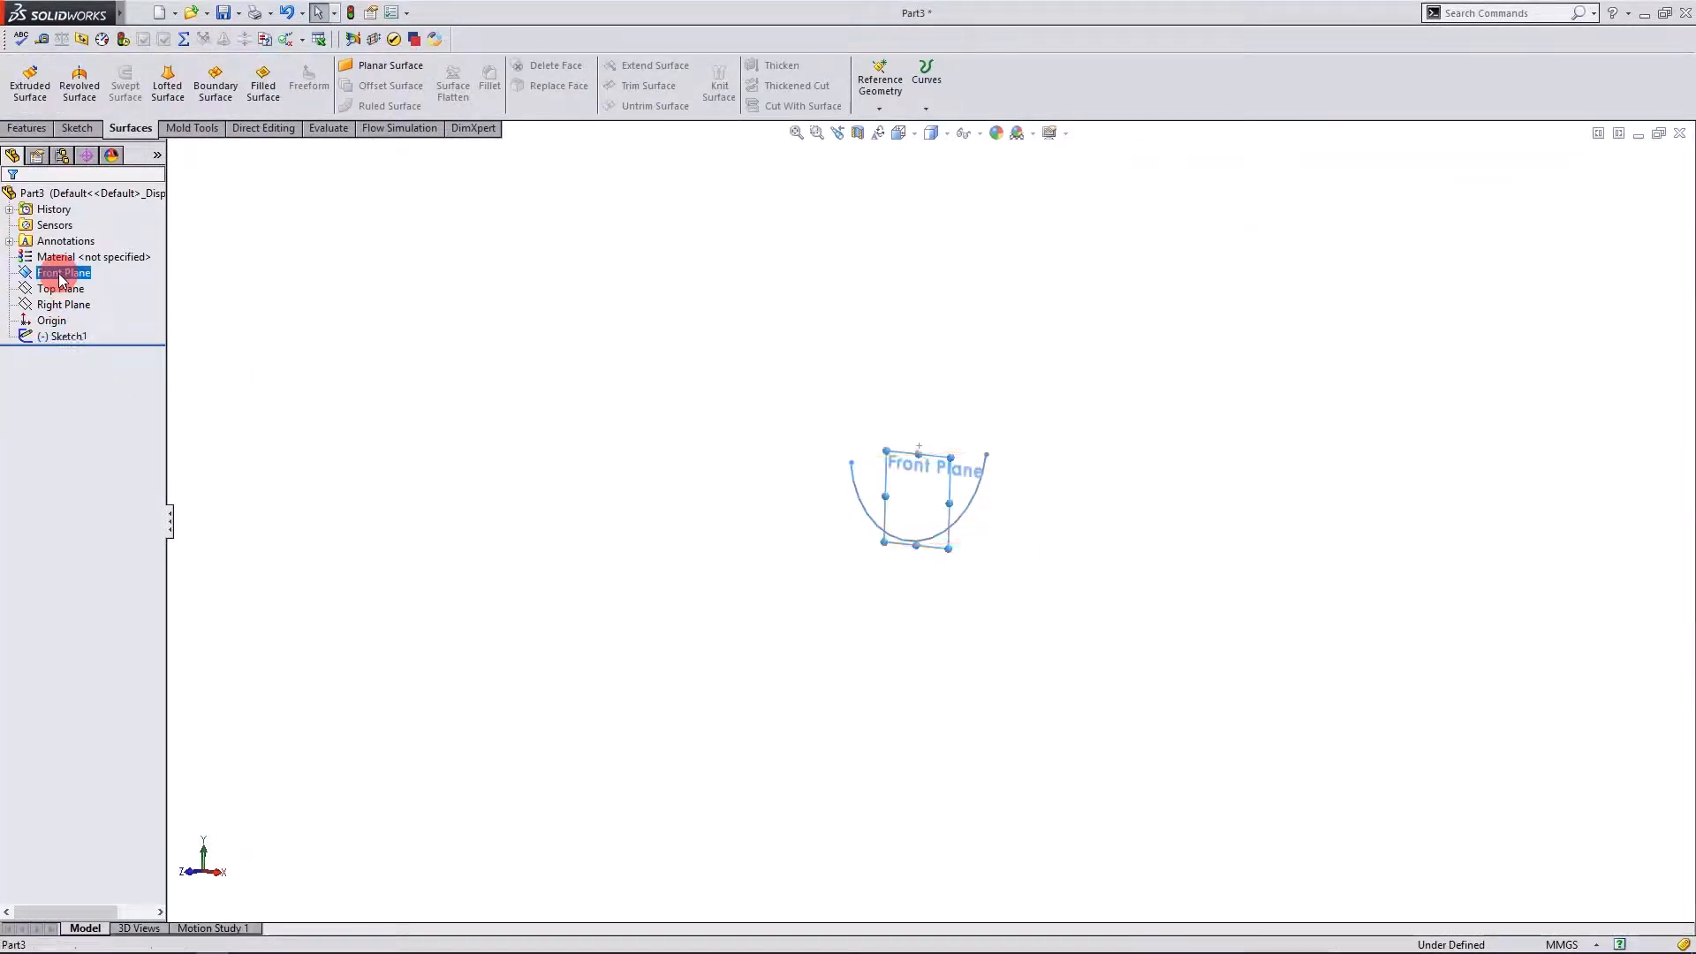
click(76, 128)
click(26, 81)
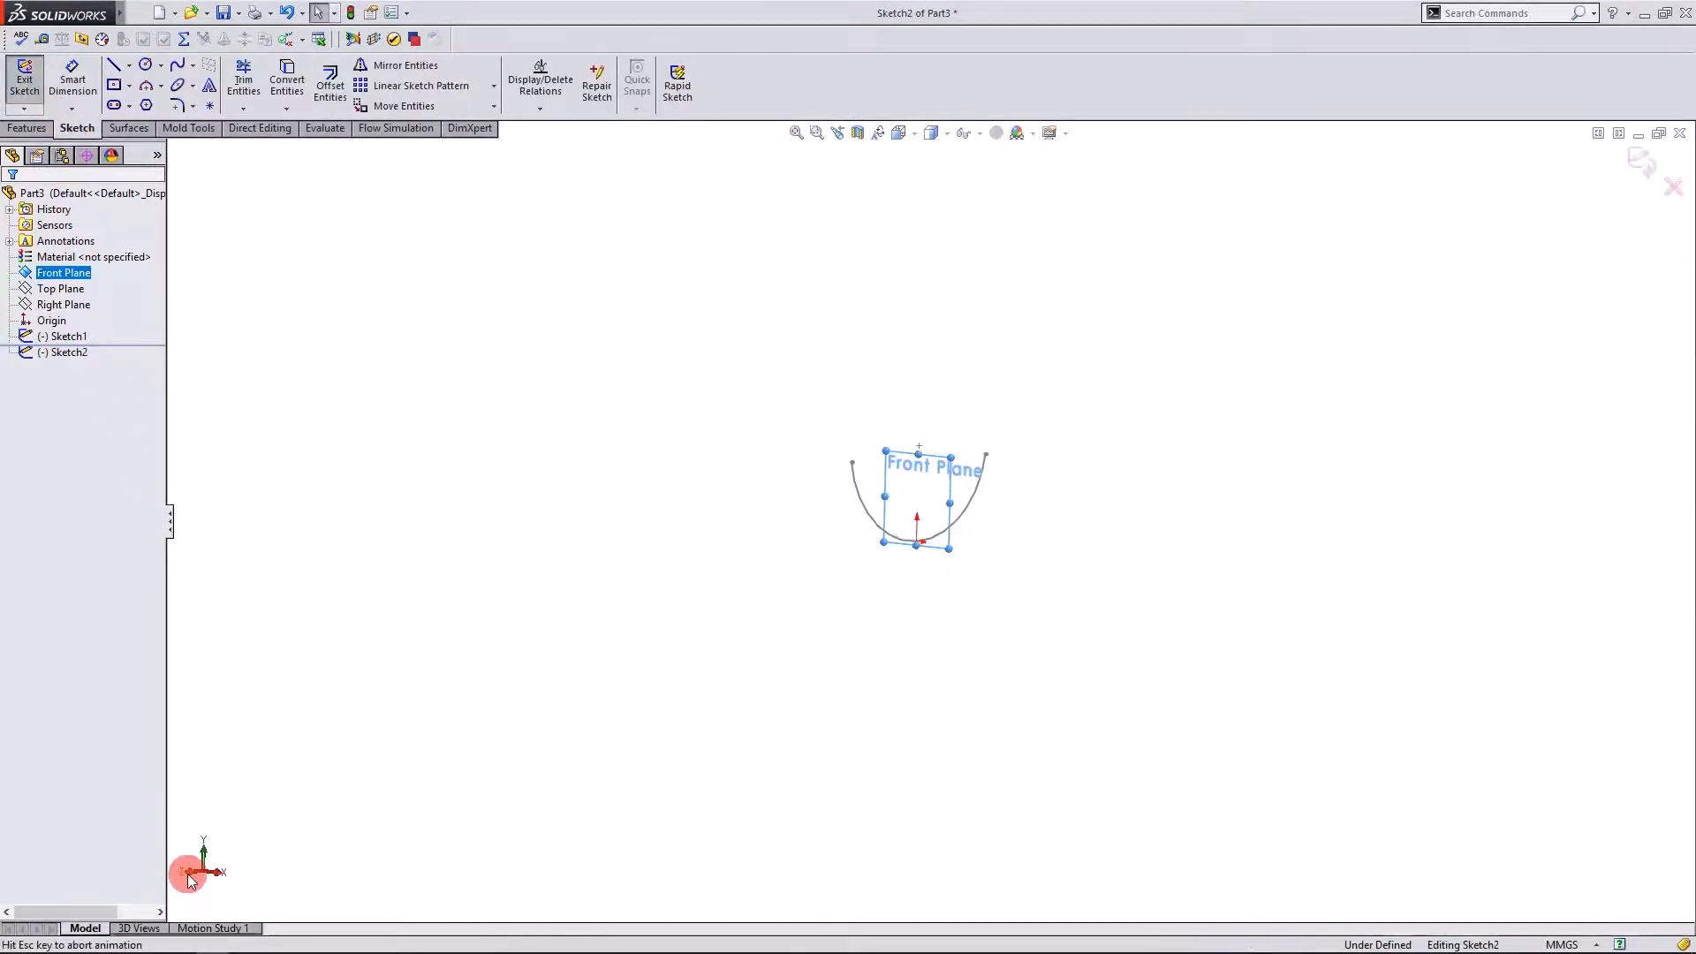
click(146, 86)
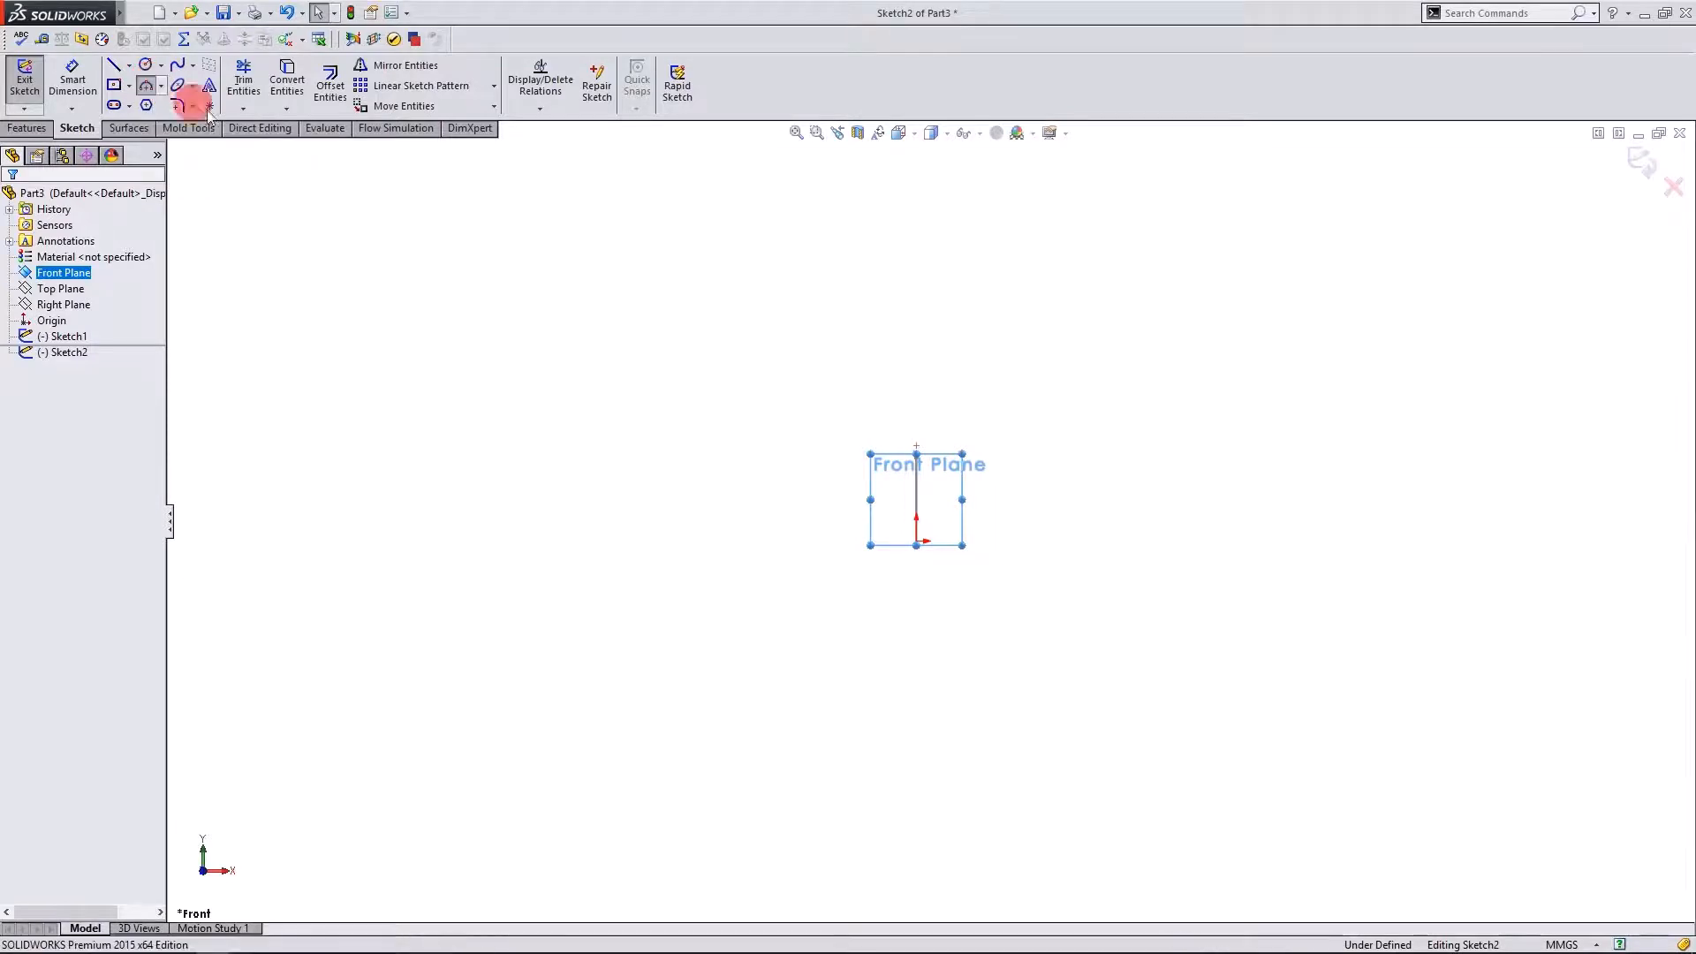
click(918, 543)
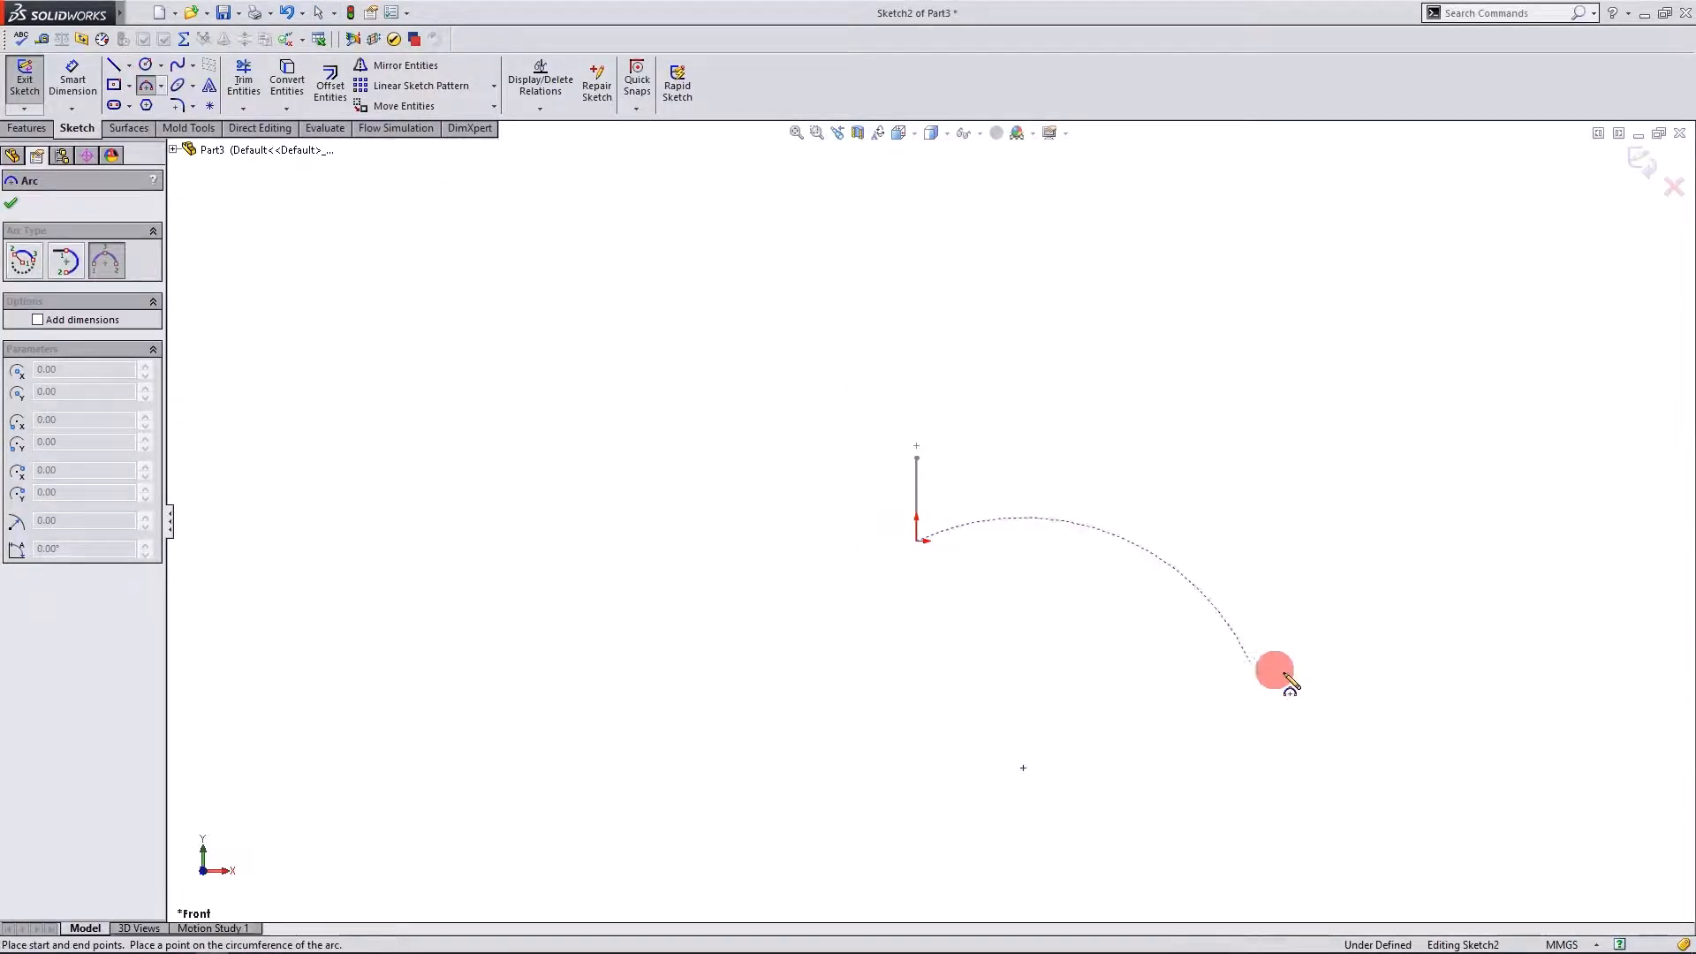
click(1453, 795)
click(1175, 608)
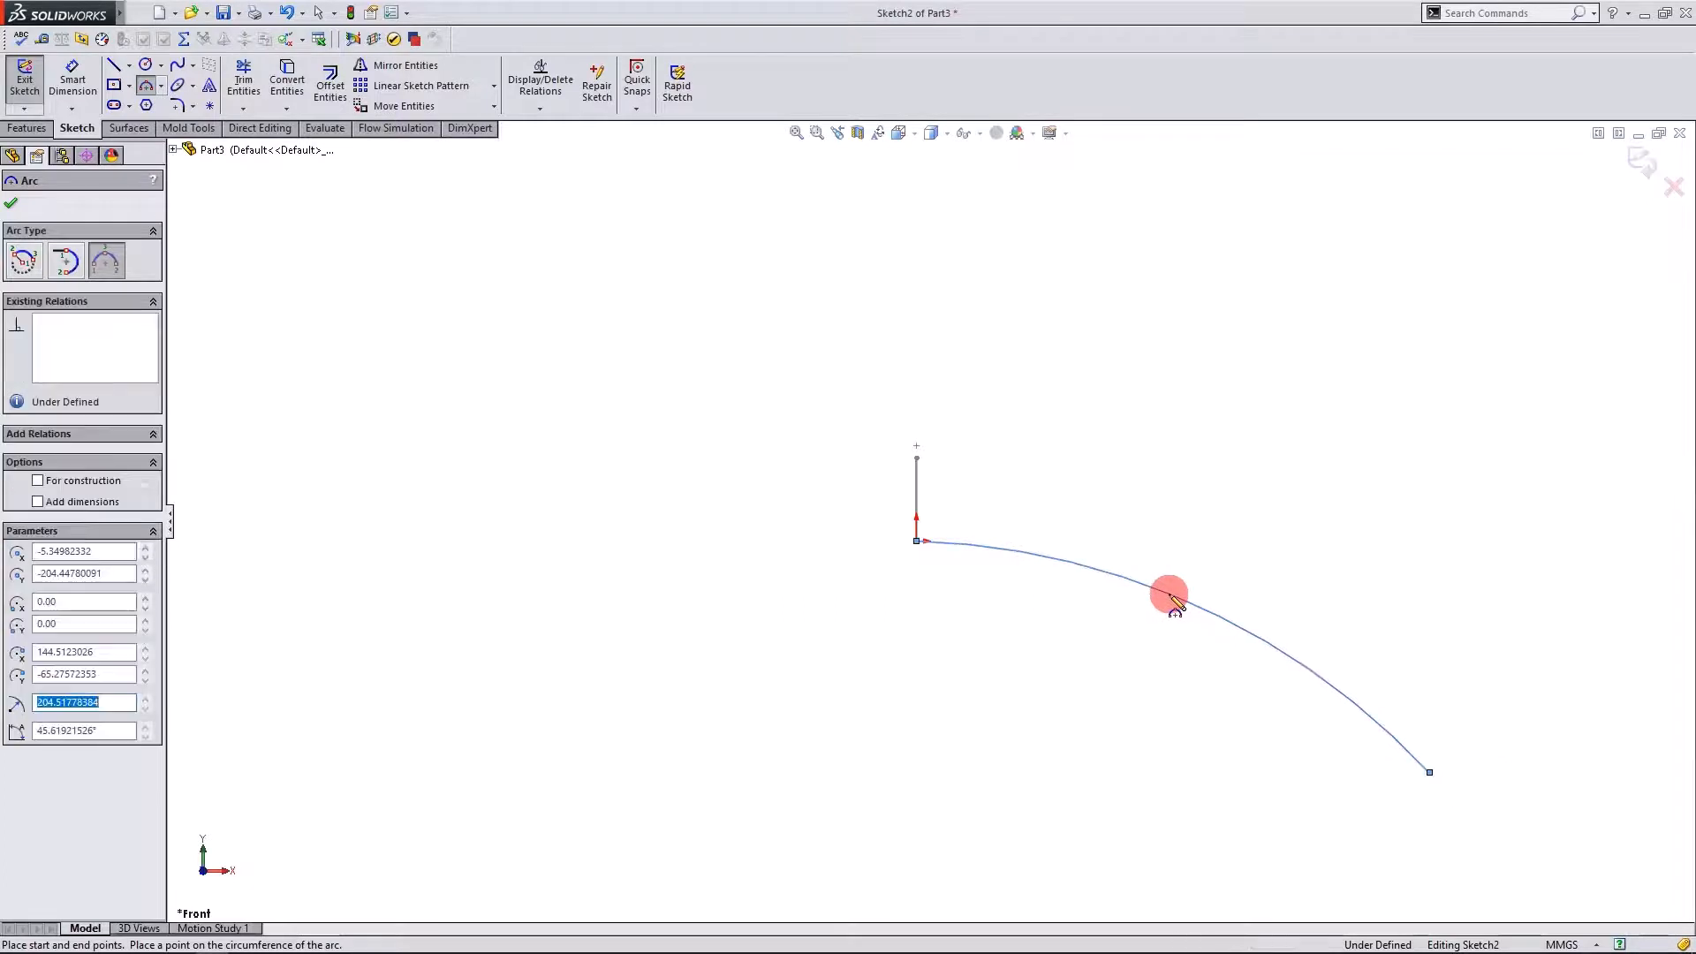
key(Escape)
Draw a horizontal construction line from the origin, extending away from the long arc.
click(113, 65)
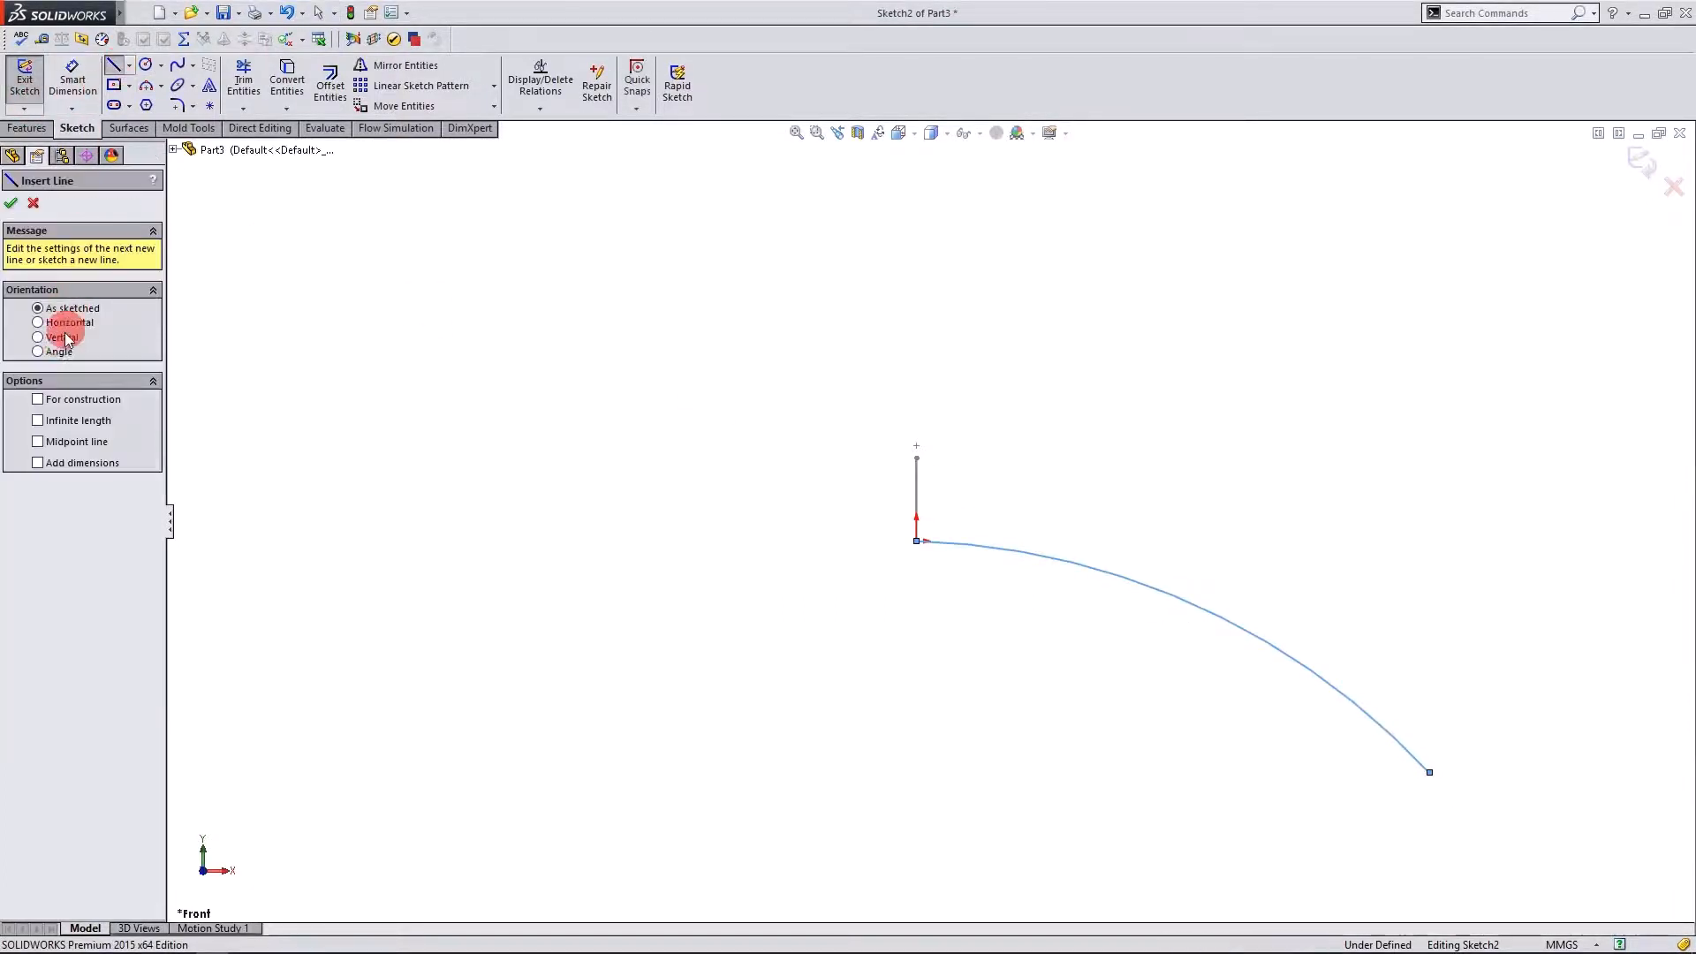
click(73, 403)
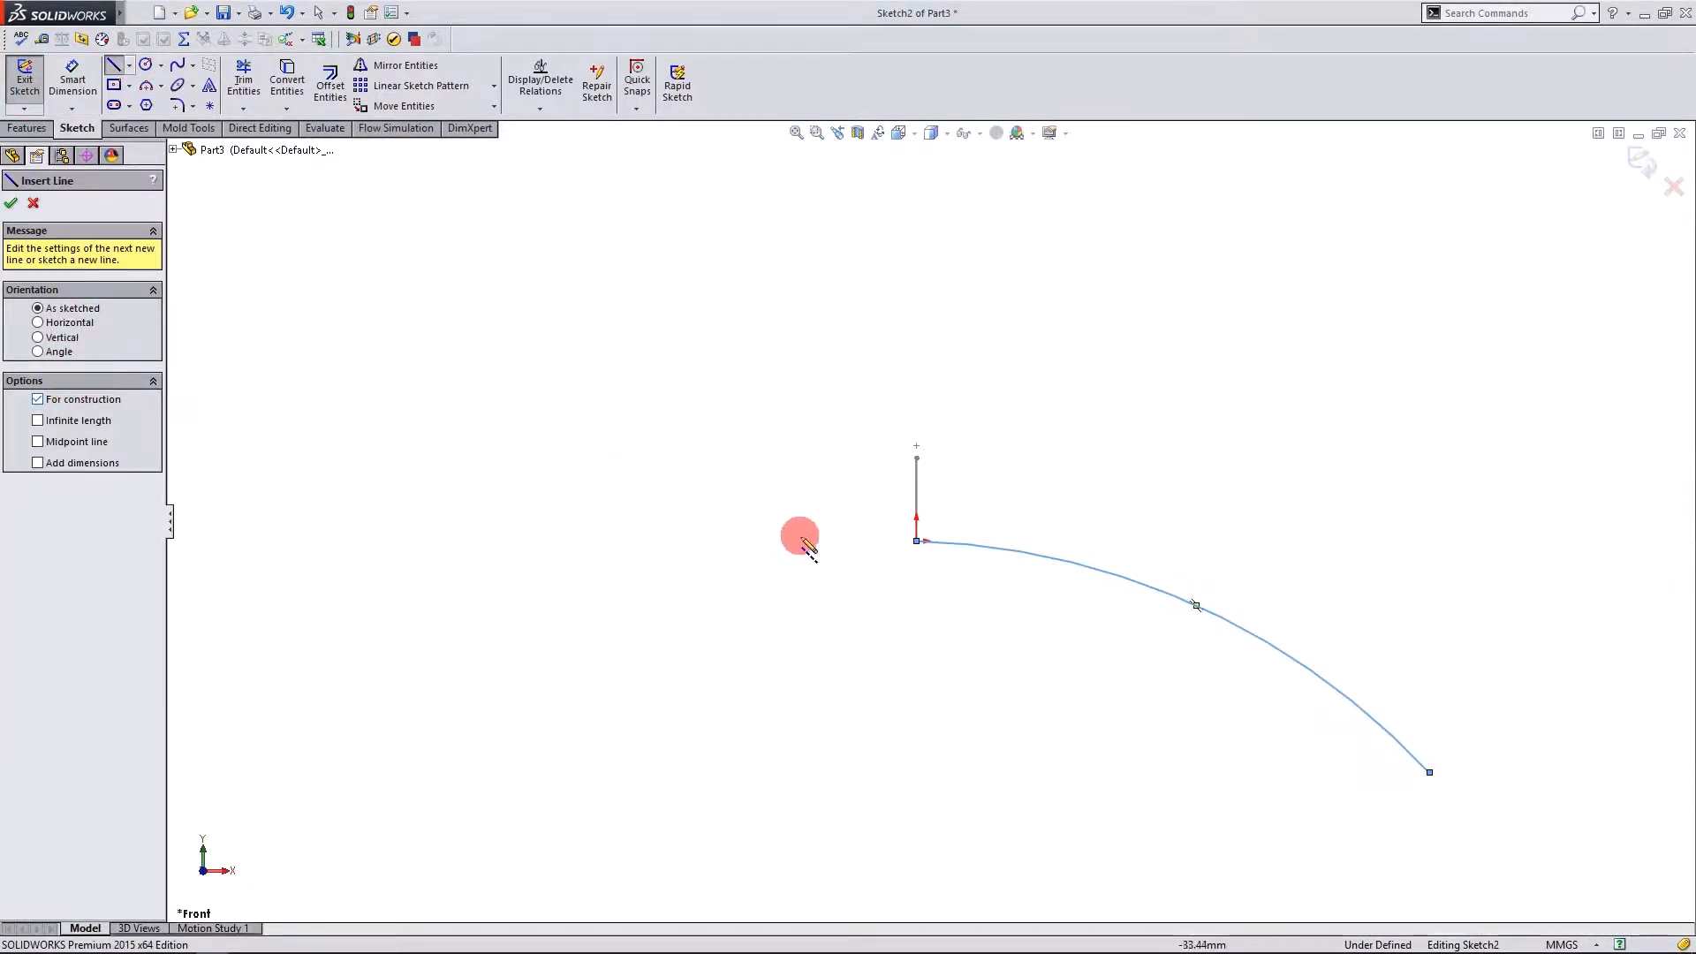
click(917, 541)
drag(917, 541, 662, 541)
key(Escape)
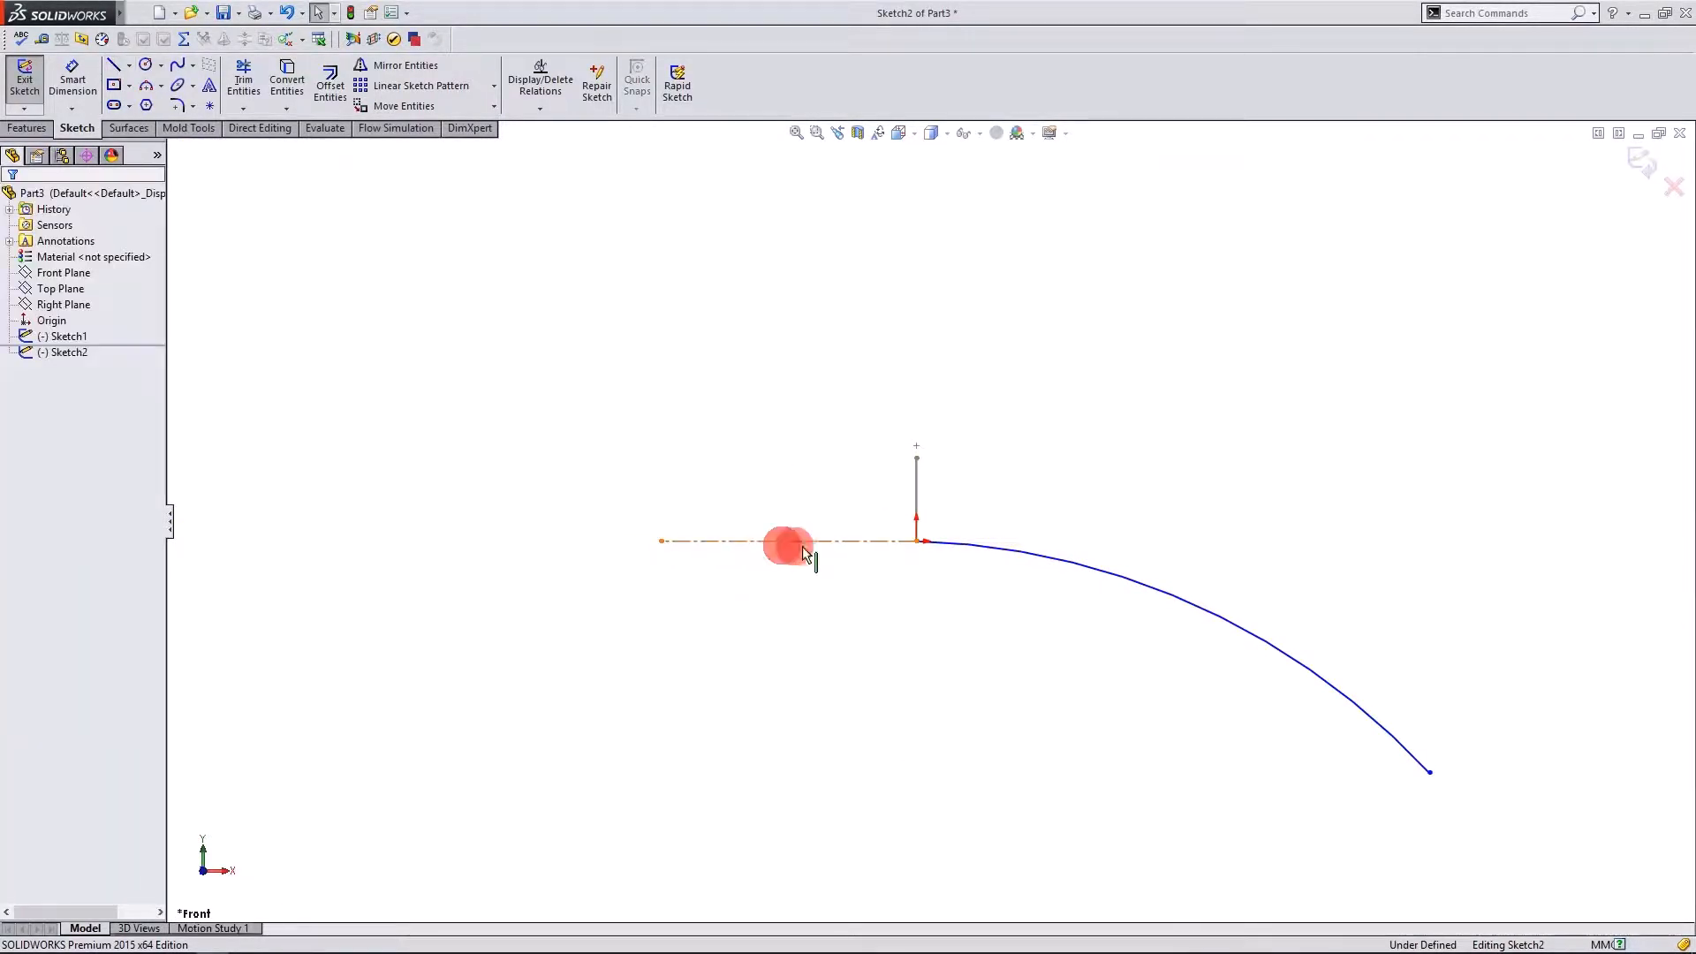
Make the long arc tangent to the construction line and finish the sketch.
click(786, 540)
ctrl+click(992, 555)
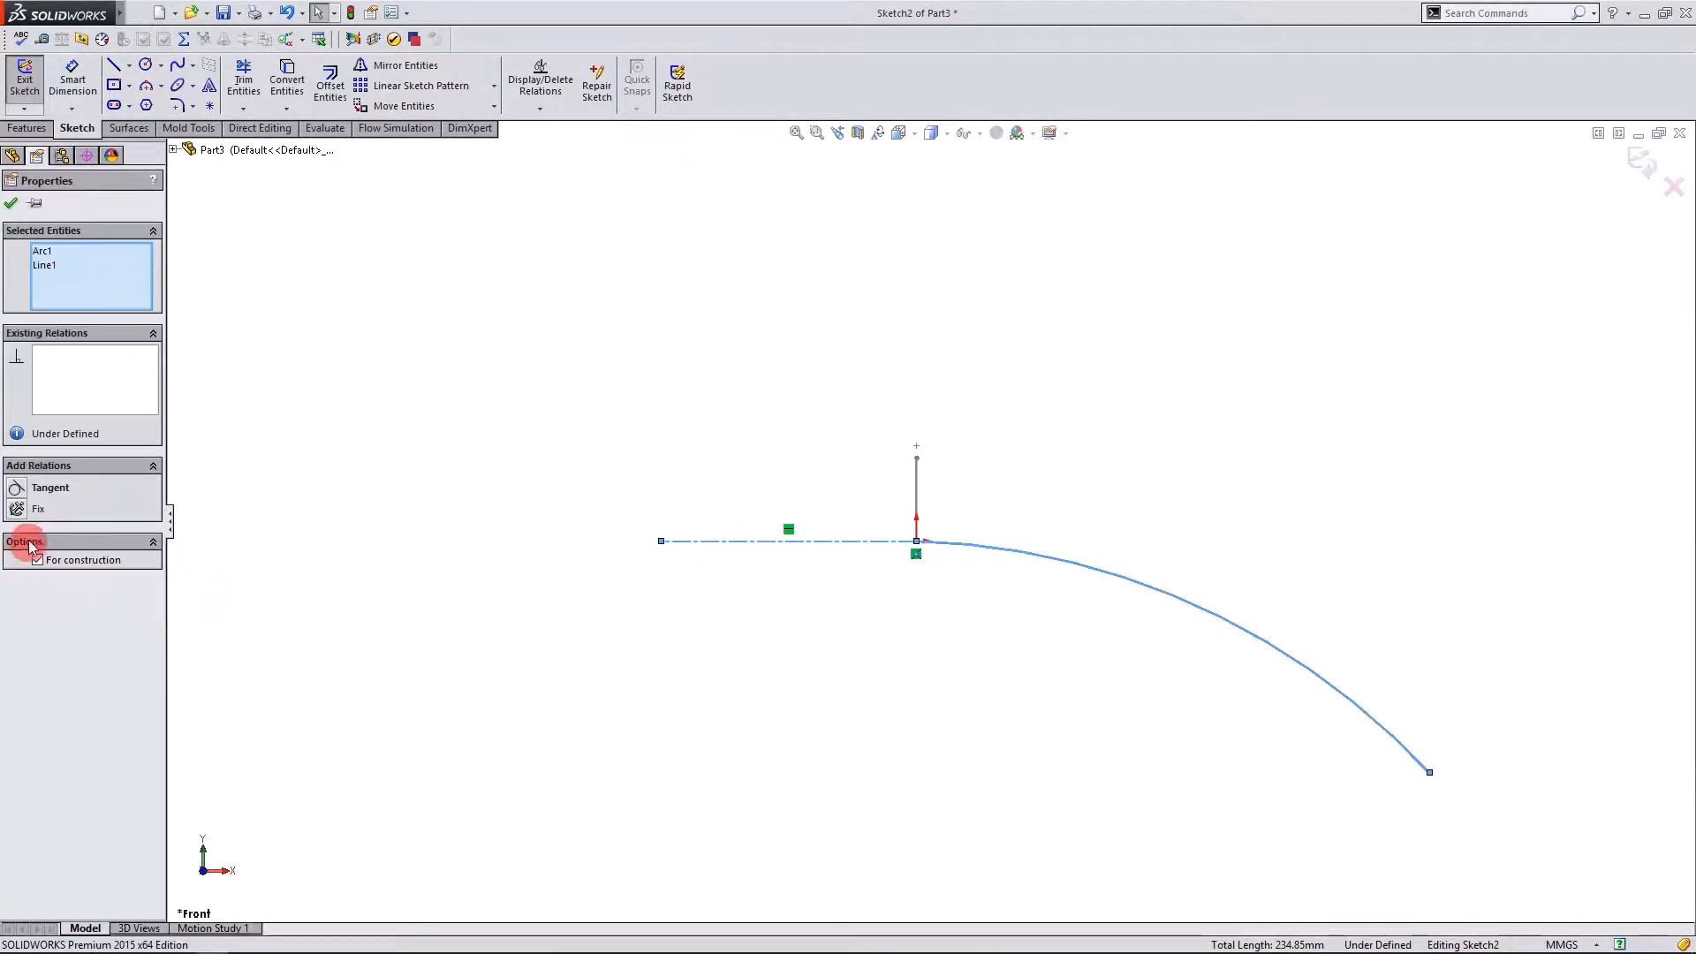
click(16, 491)
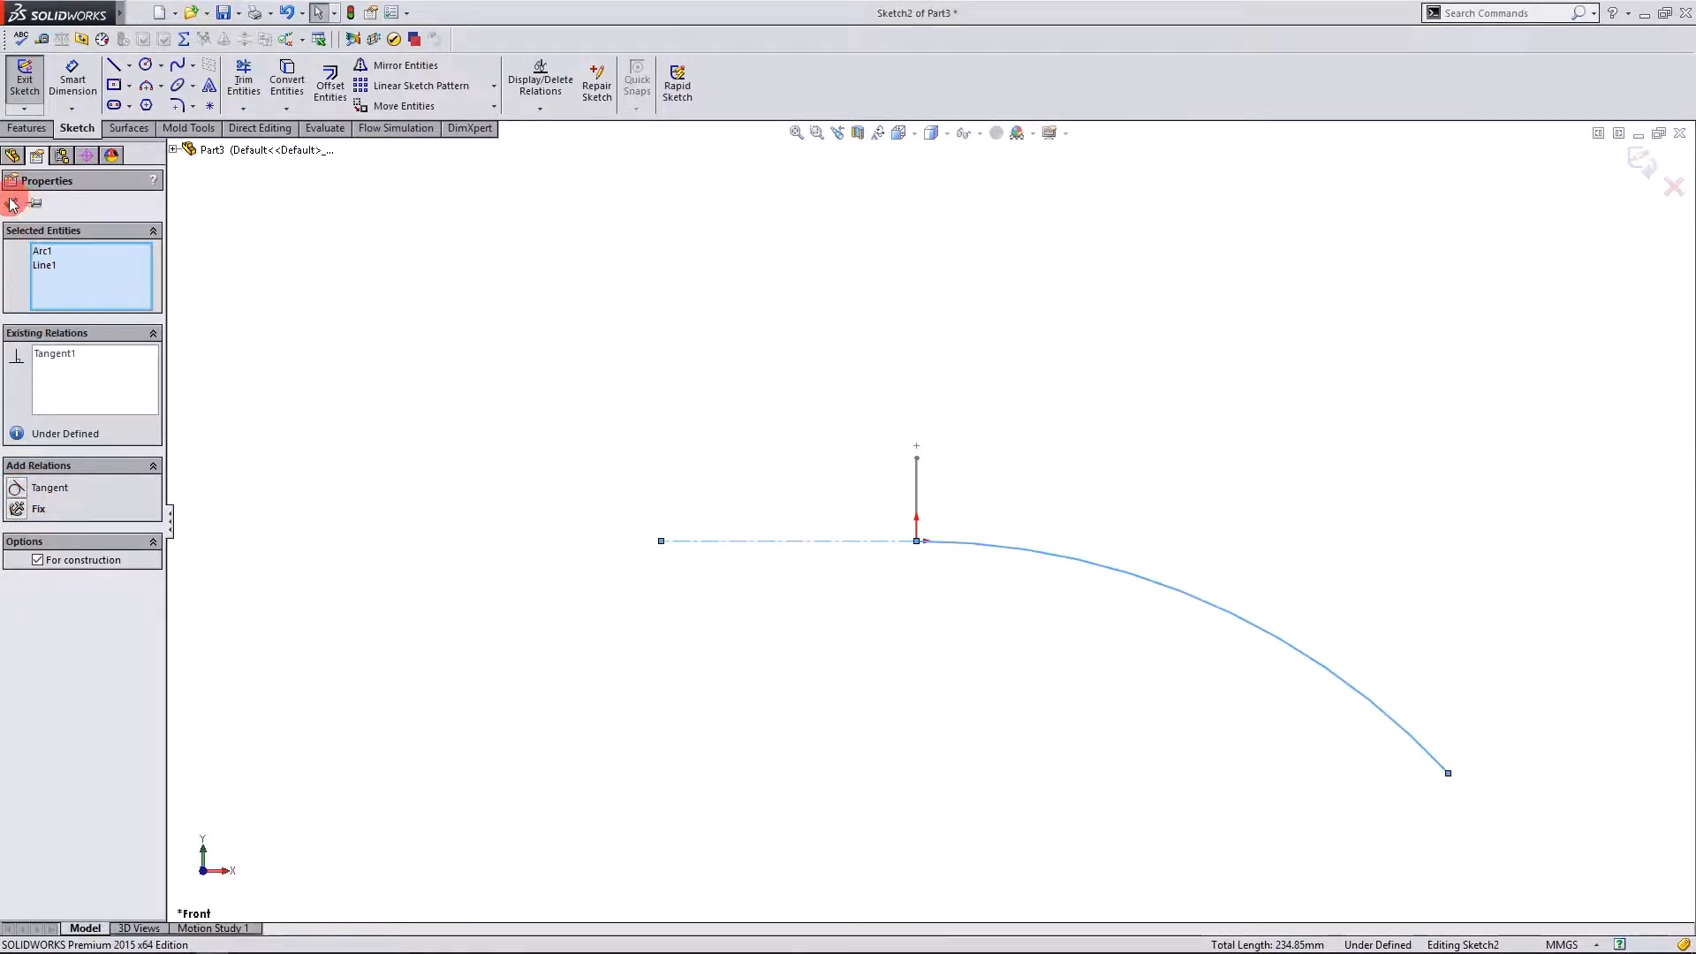
click(12, 204)
click(24, 81)
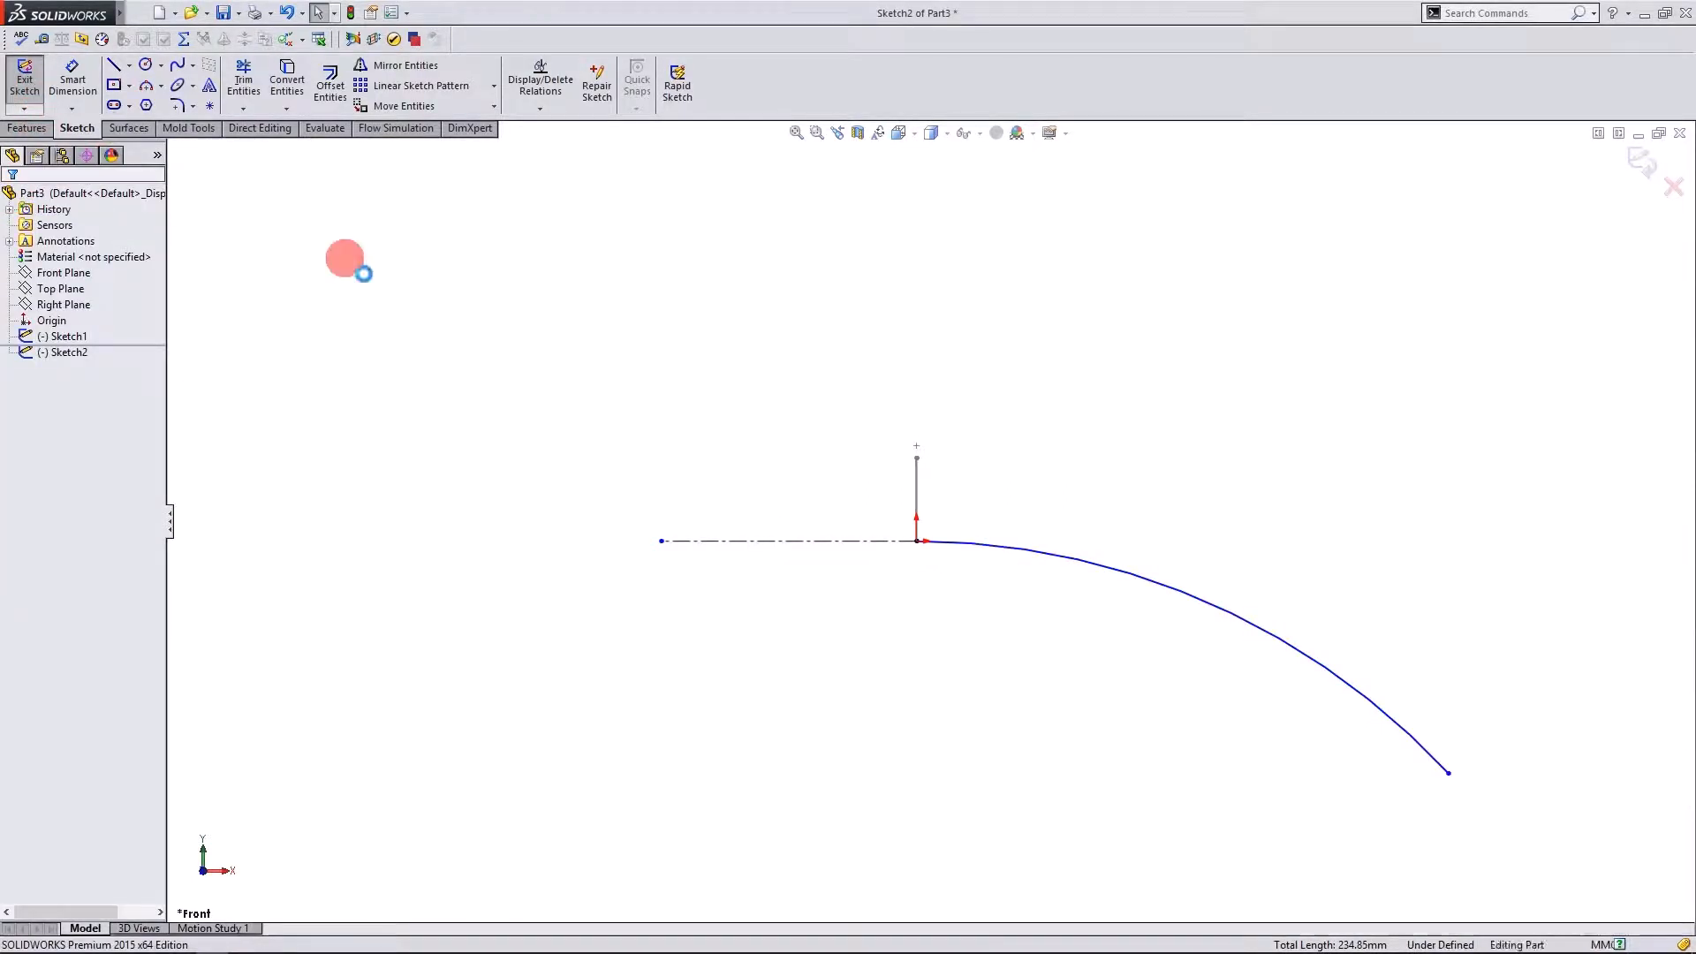
Create a reference plane perpendicular to the long arc and coincident with its lower endpoint.
scroll(473, 538, up, 2)
scroll(1431, 681, down, 2)
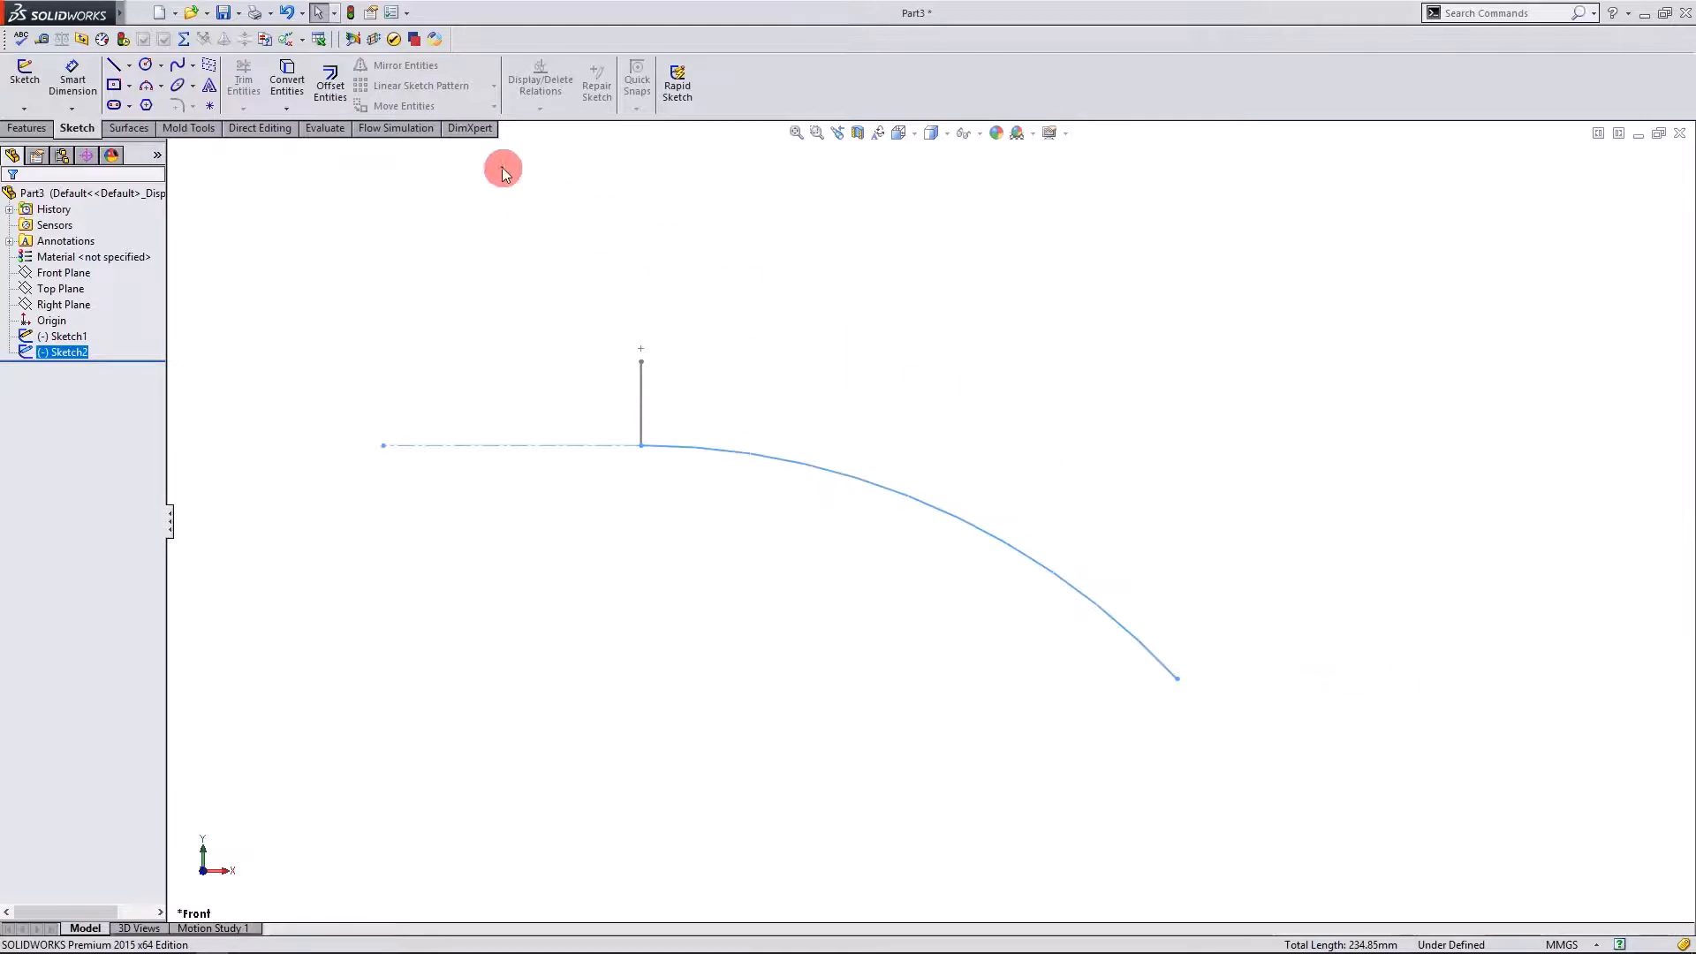
click(27, 128)
click(703, 108)
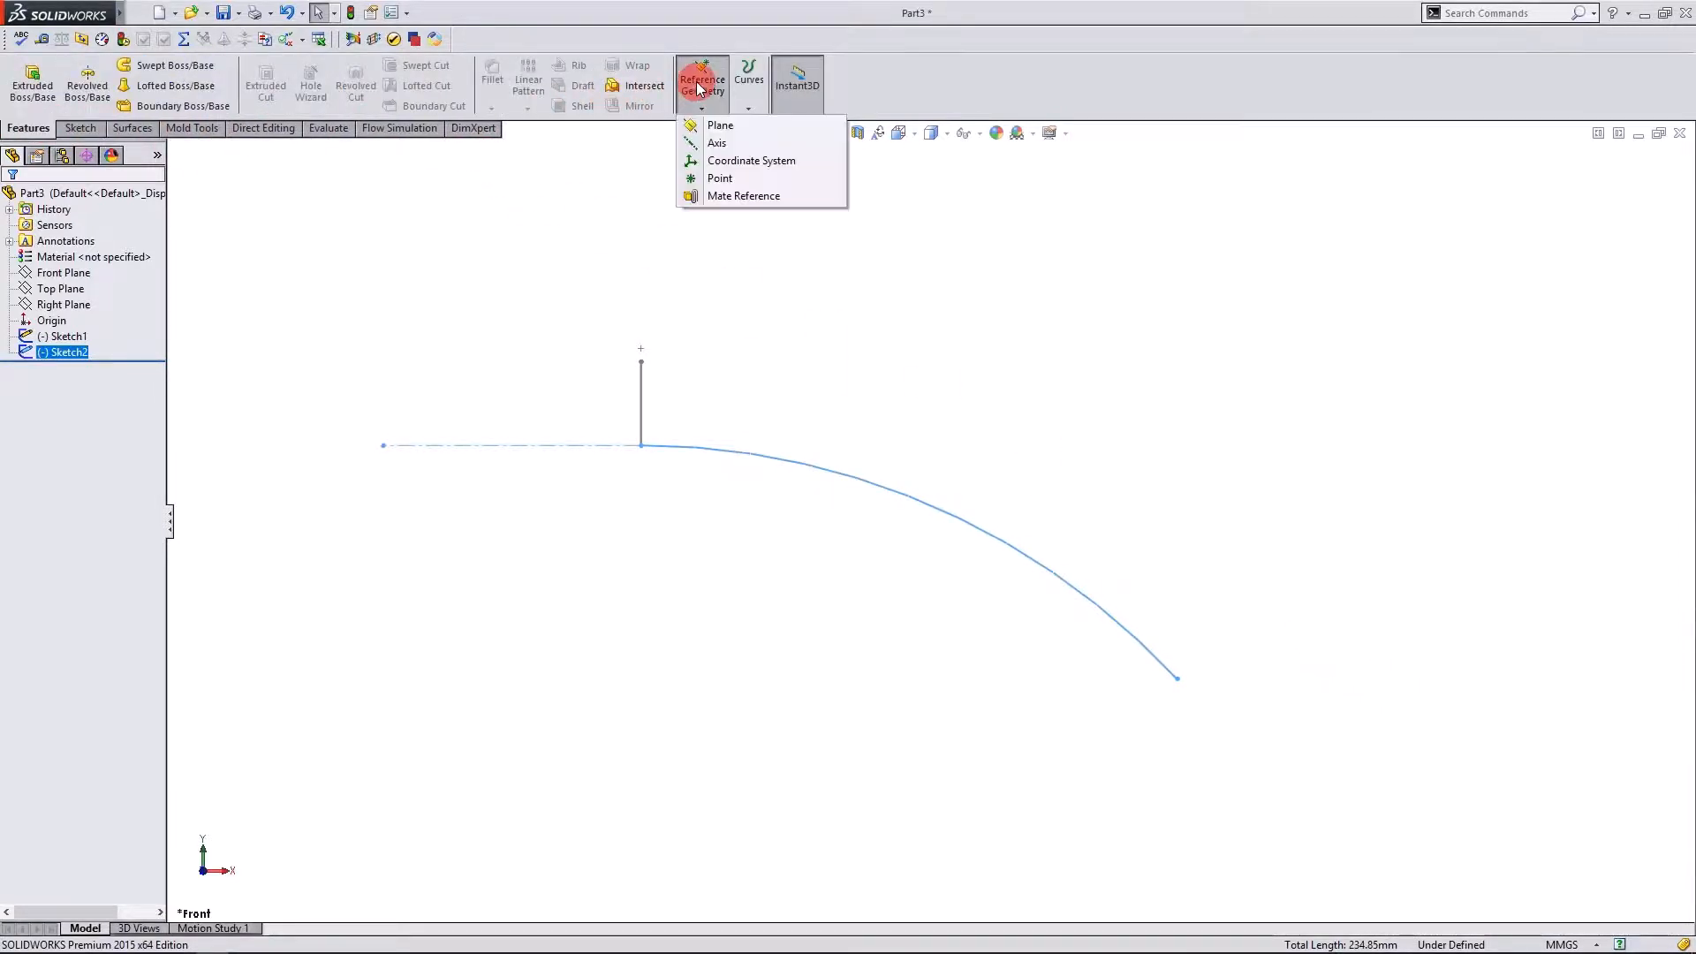
click(712, 126)
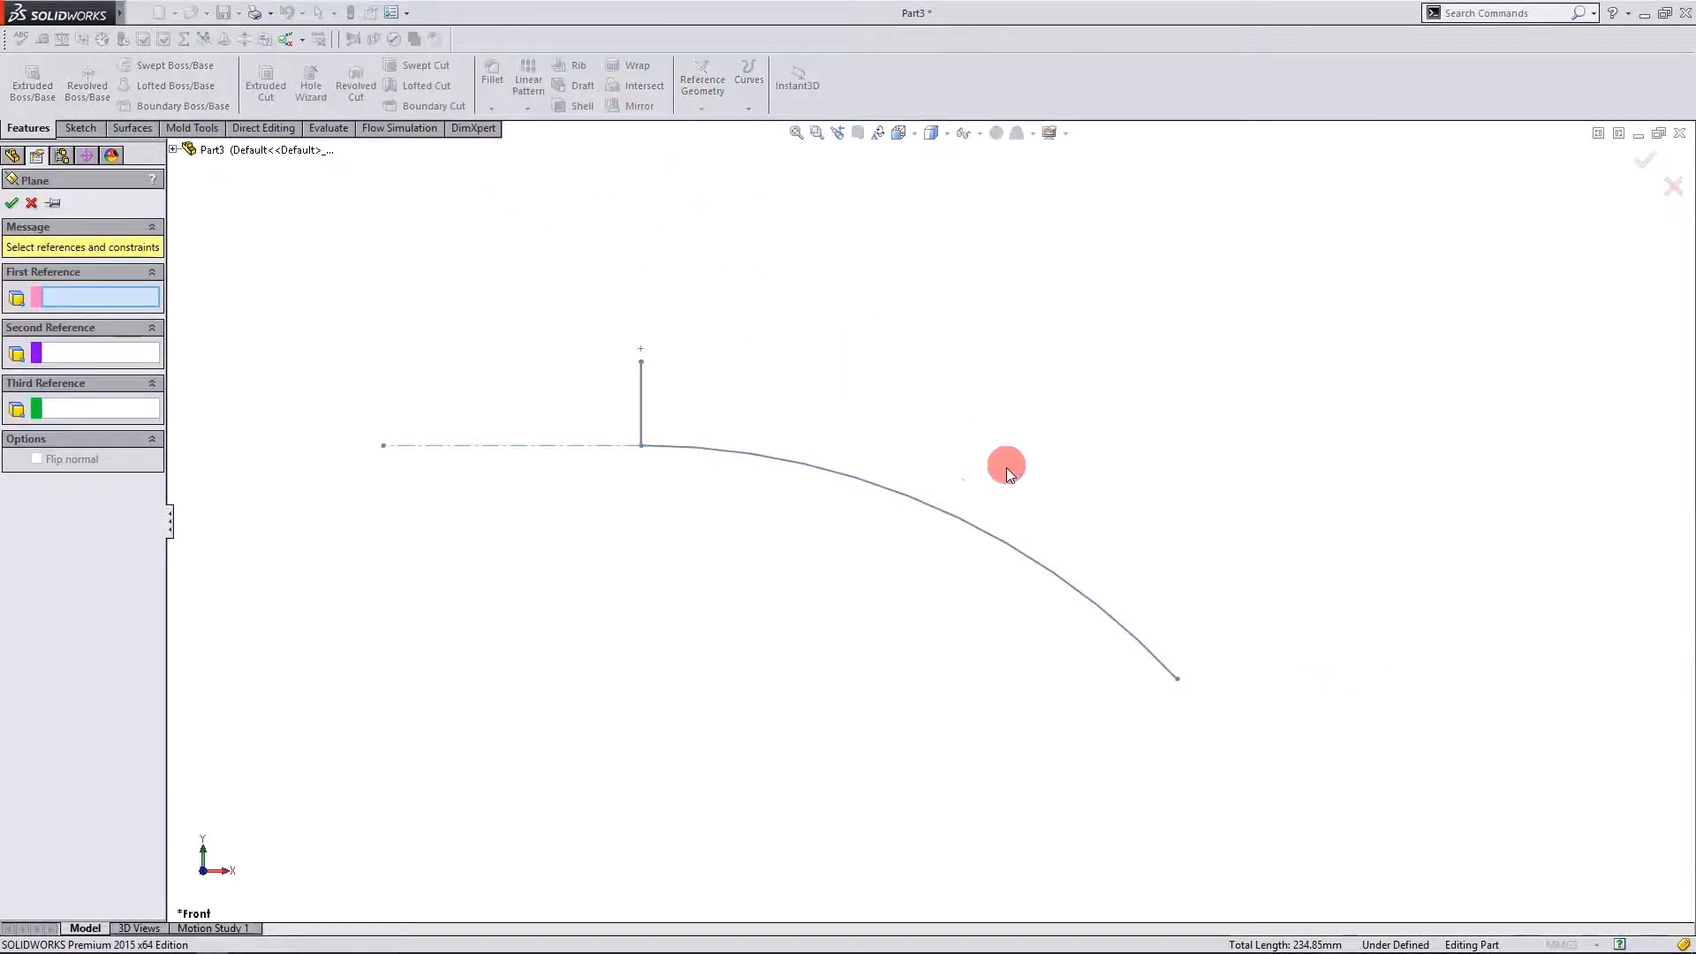
click(1005, 538)
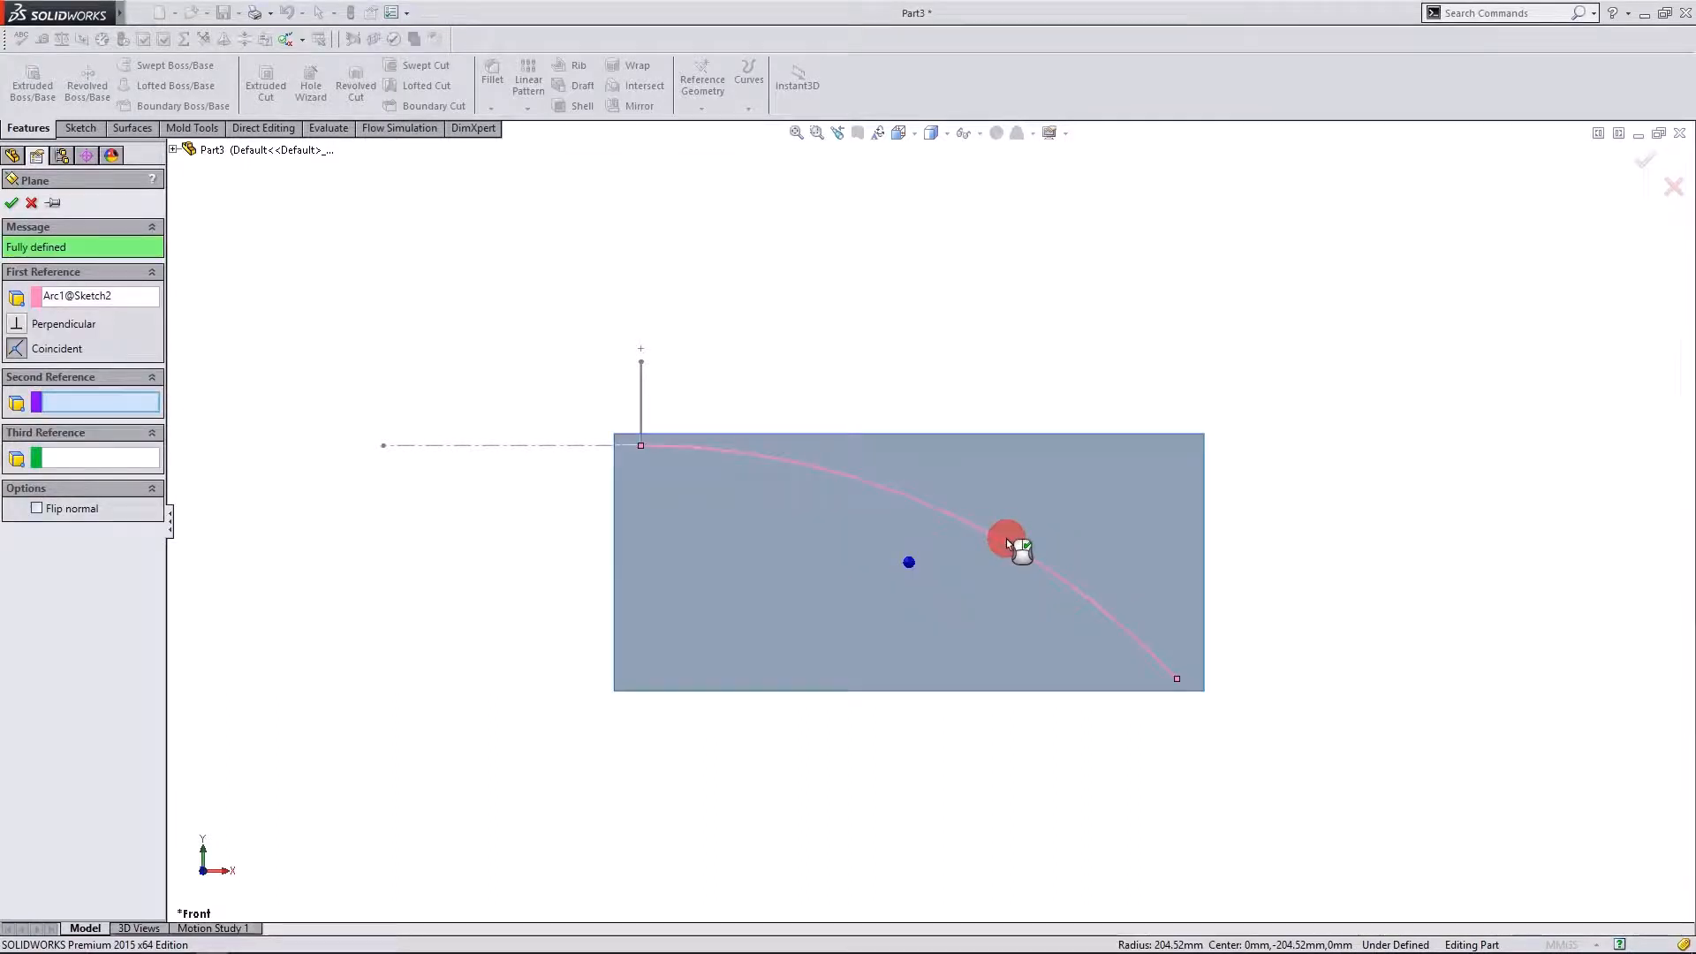
click(1178, 681)
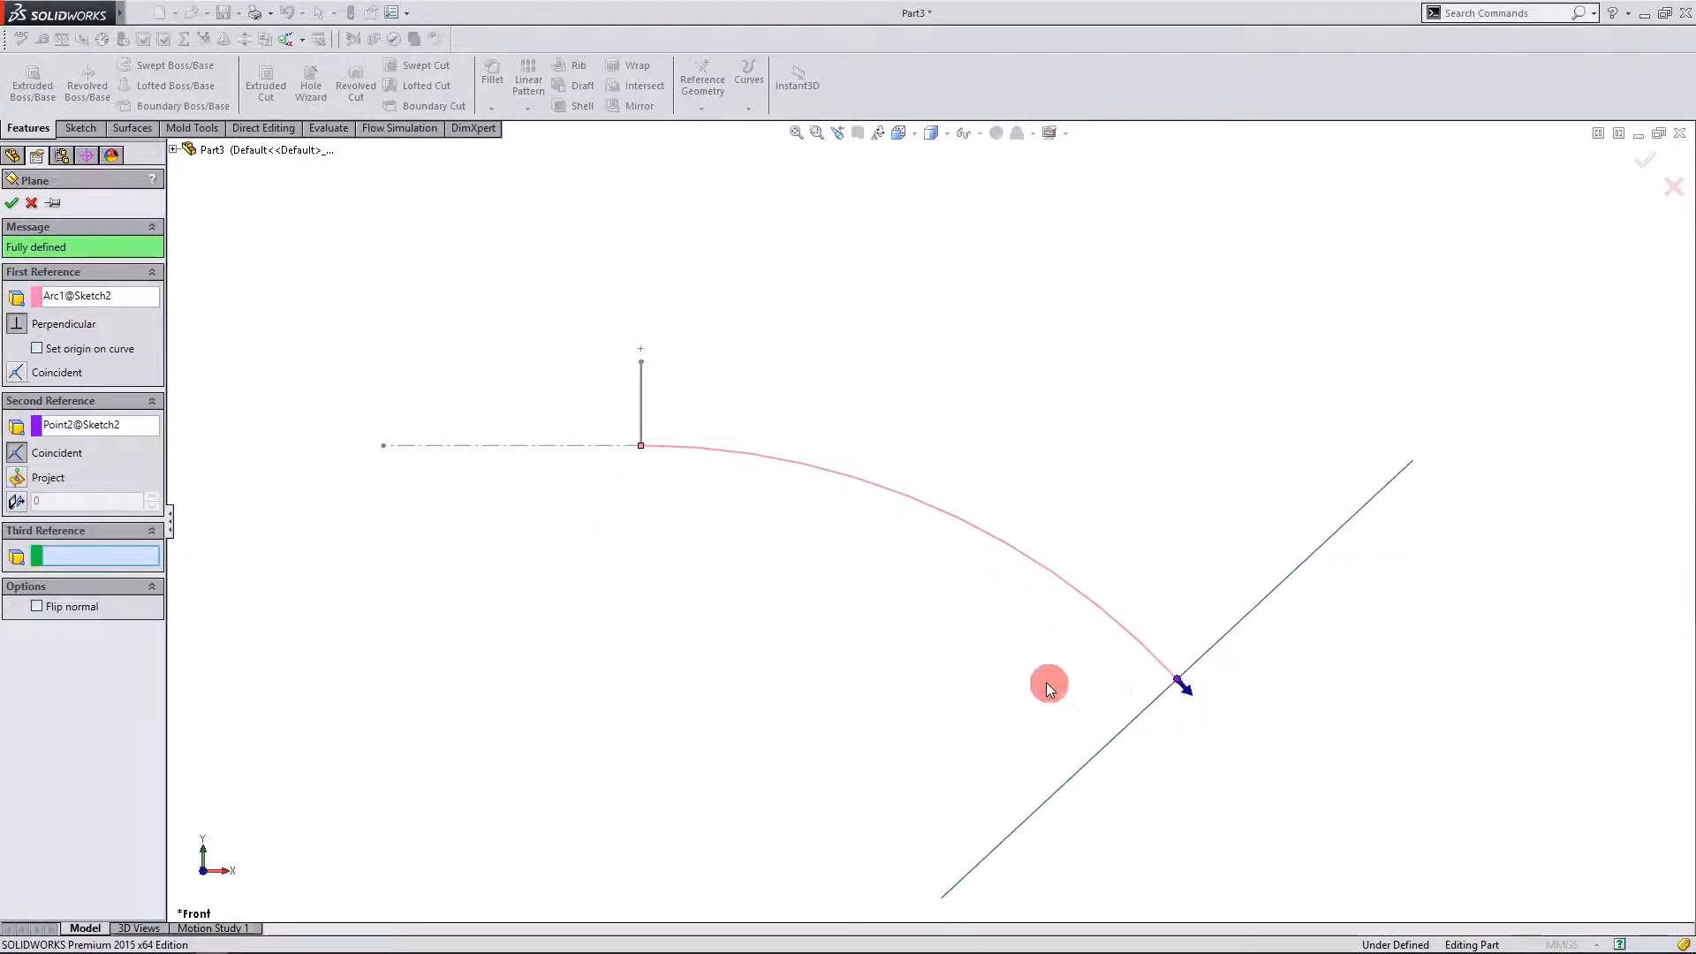
mouse_move(1049, 681)
middle_down()
mouse_move(920, 633)
mouse_move(868, 636)
mouse_move(682, 558)
middle_up()
click(11, 202)
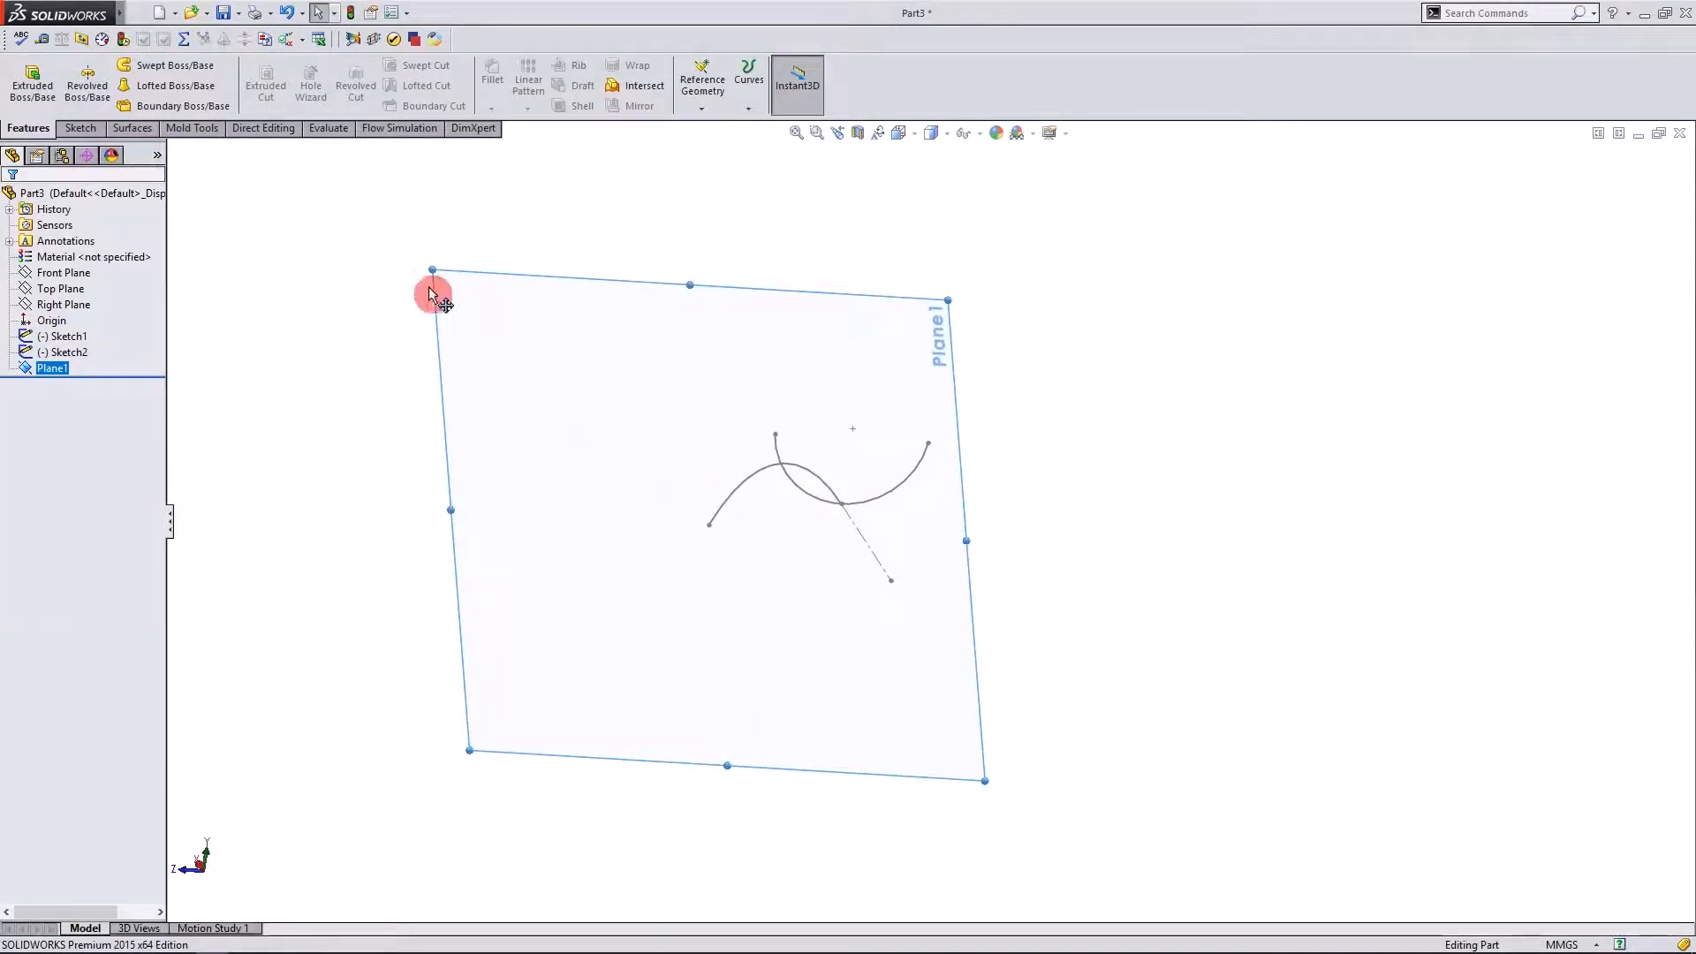
Sketch a three-point arc on the perpendicular end plane, bowing downward with a radius of about 24 mm.
click(77, 129)
click(27, 72)
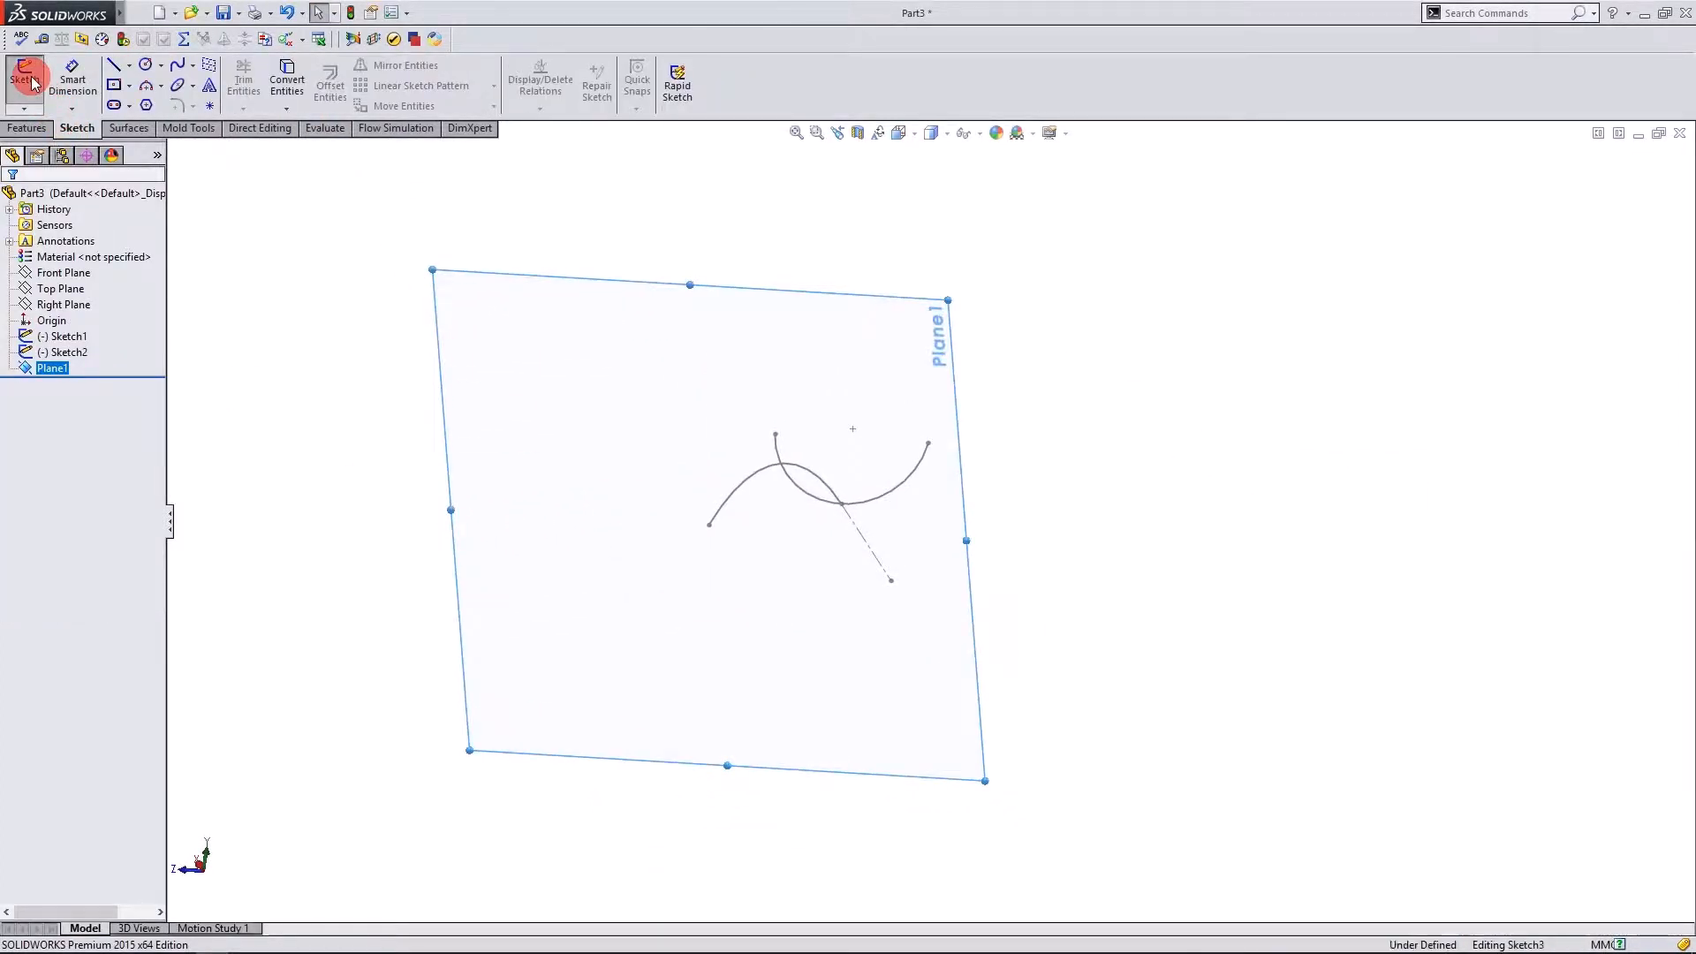
click(153, 88)
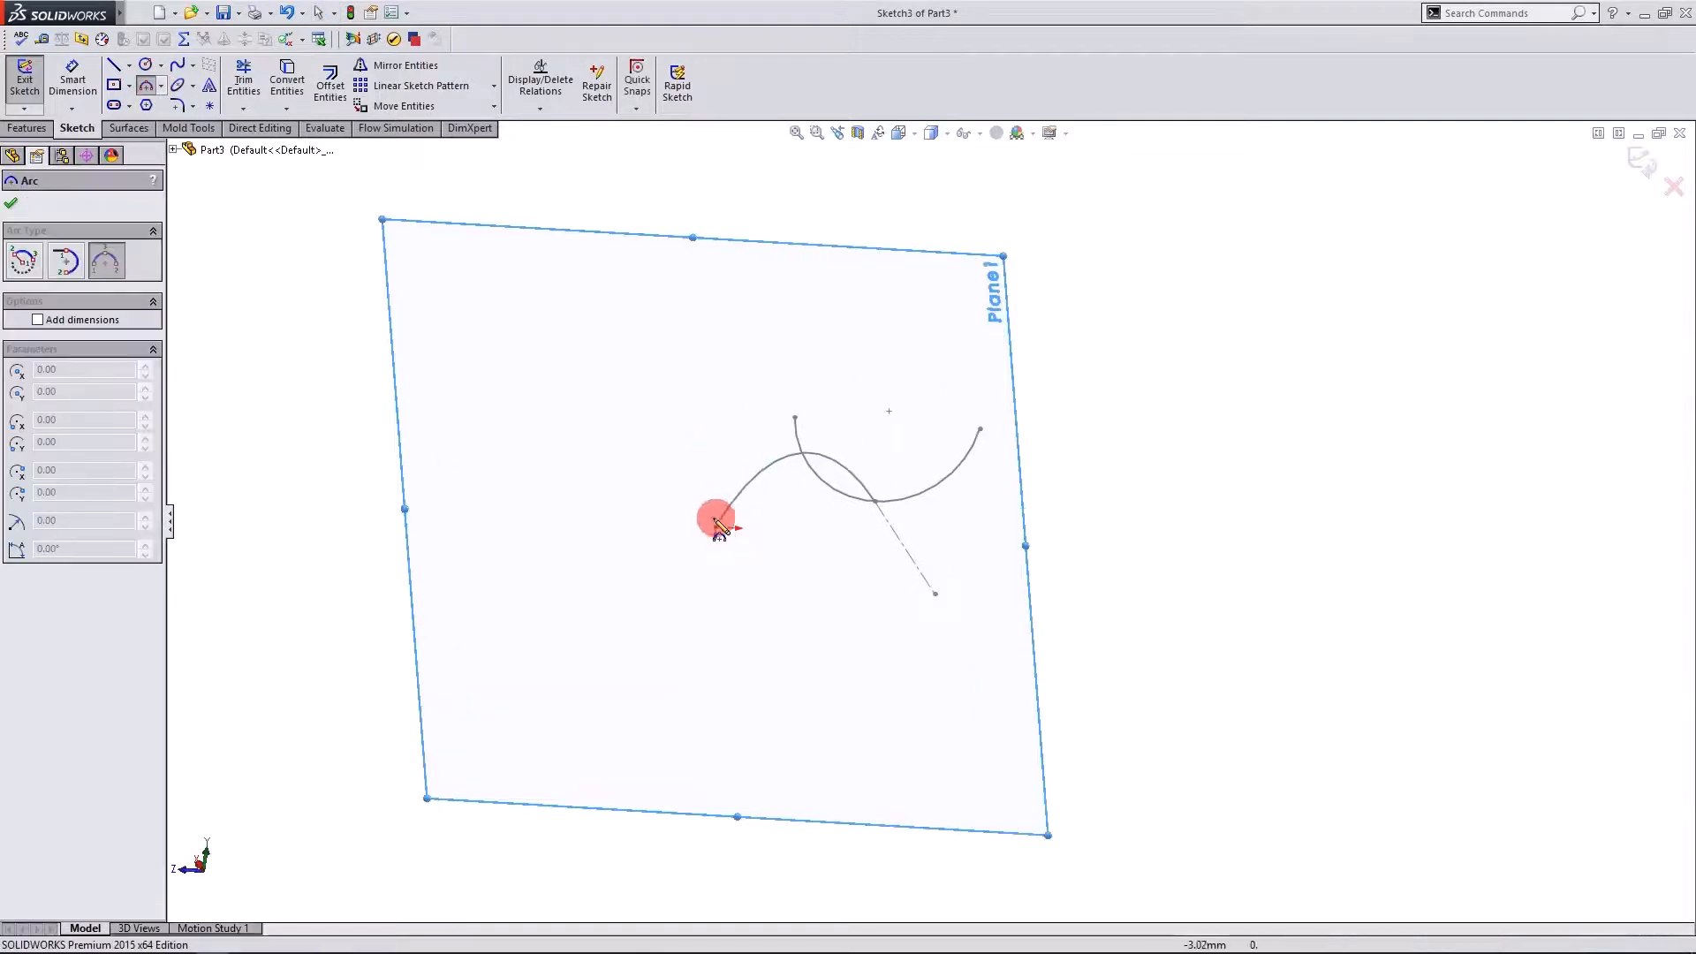
scroll(712, 518, down, 2)
click(589, 434)
click(750, 435)
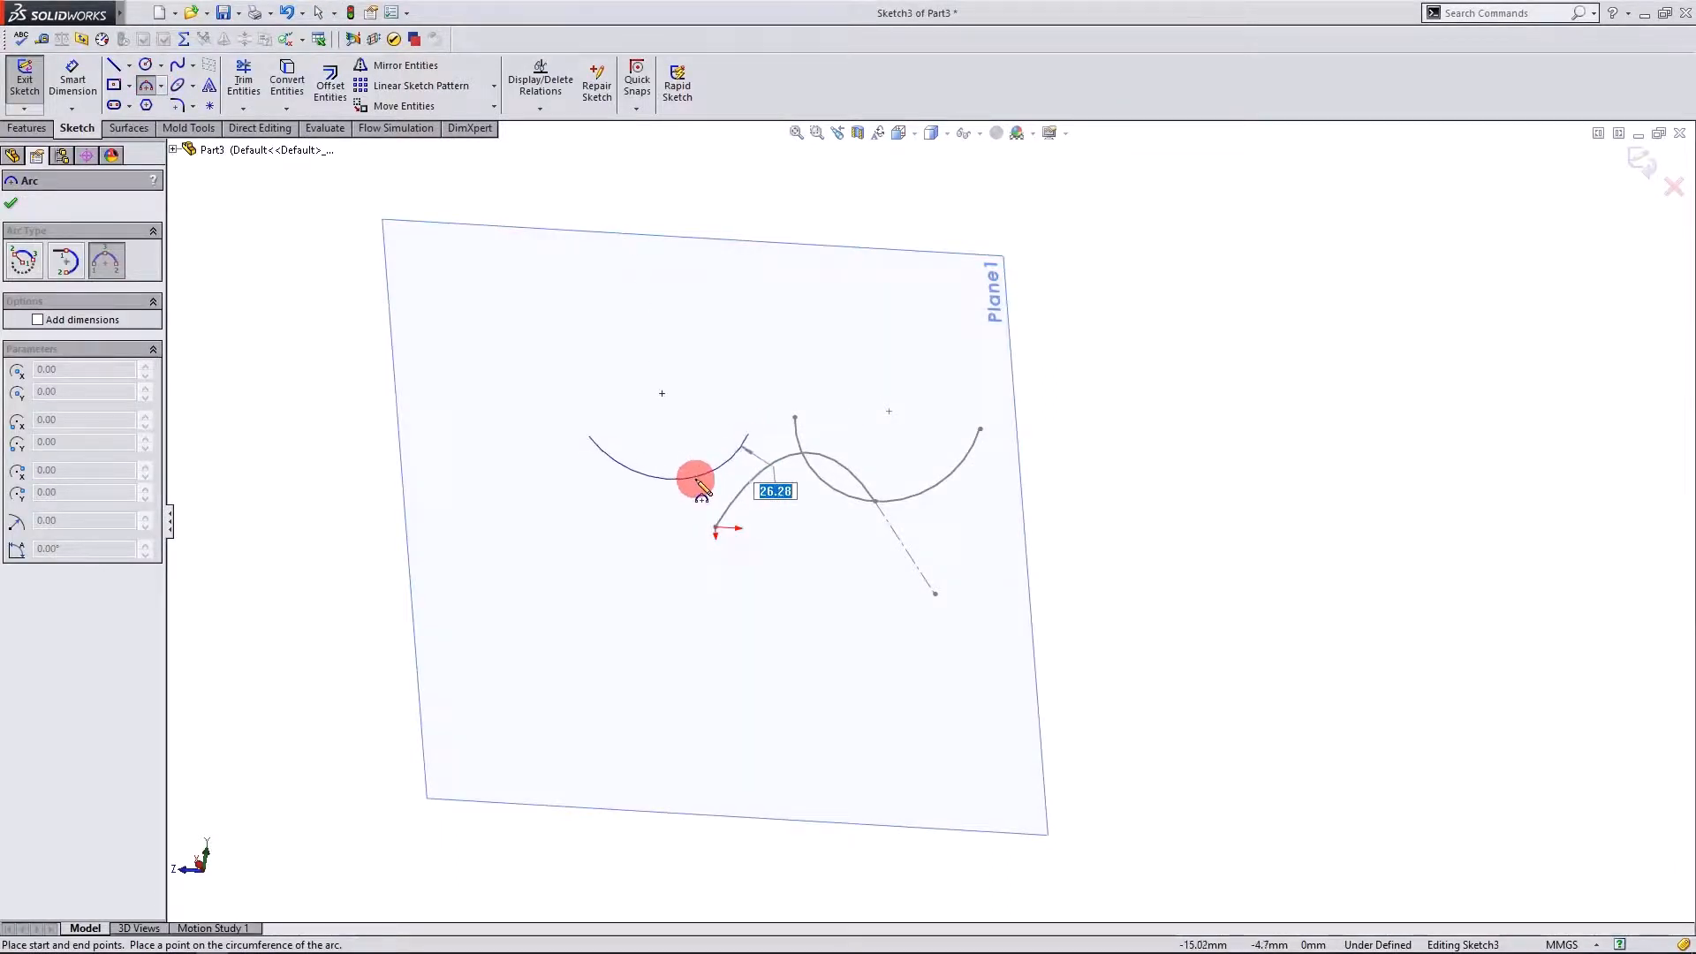
click(692, 484)
key(Escape)
Make the new arc's midpoint coincident with the lower endpoint of the long arc.
right_click(686, 496)
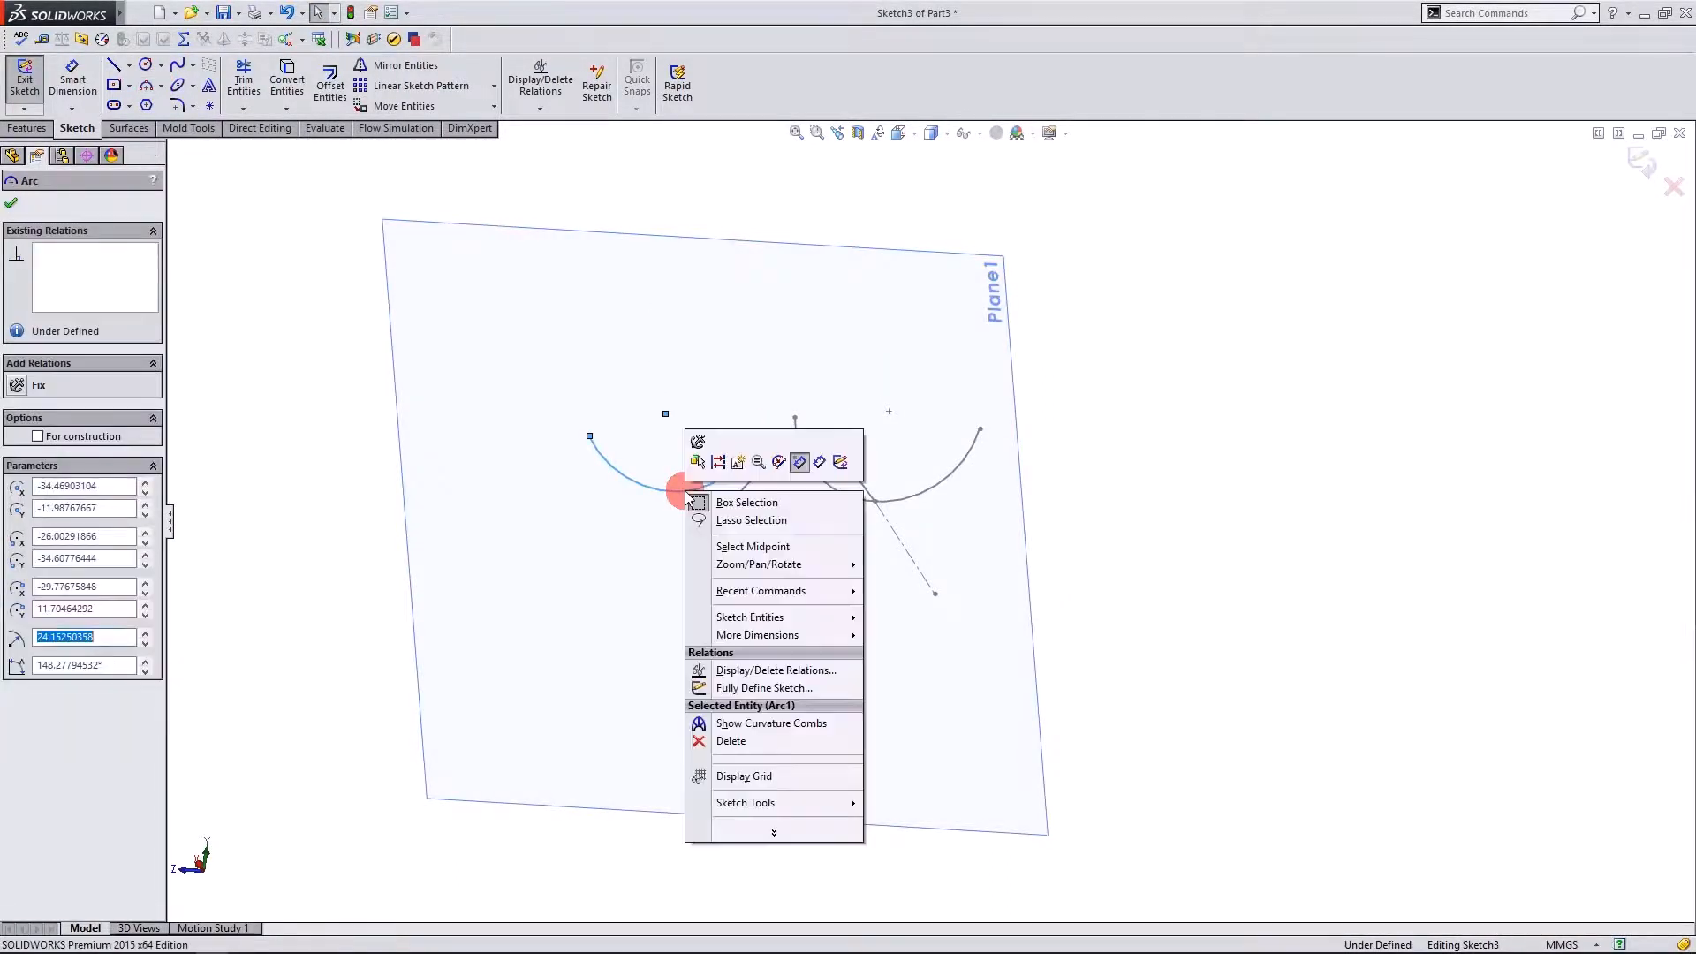
click(742, 549)
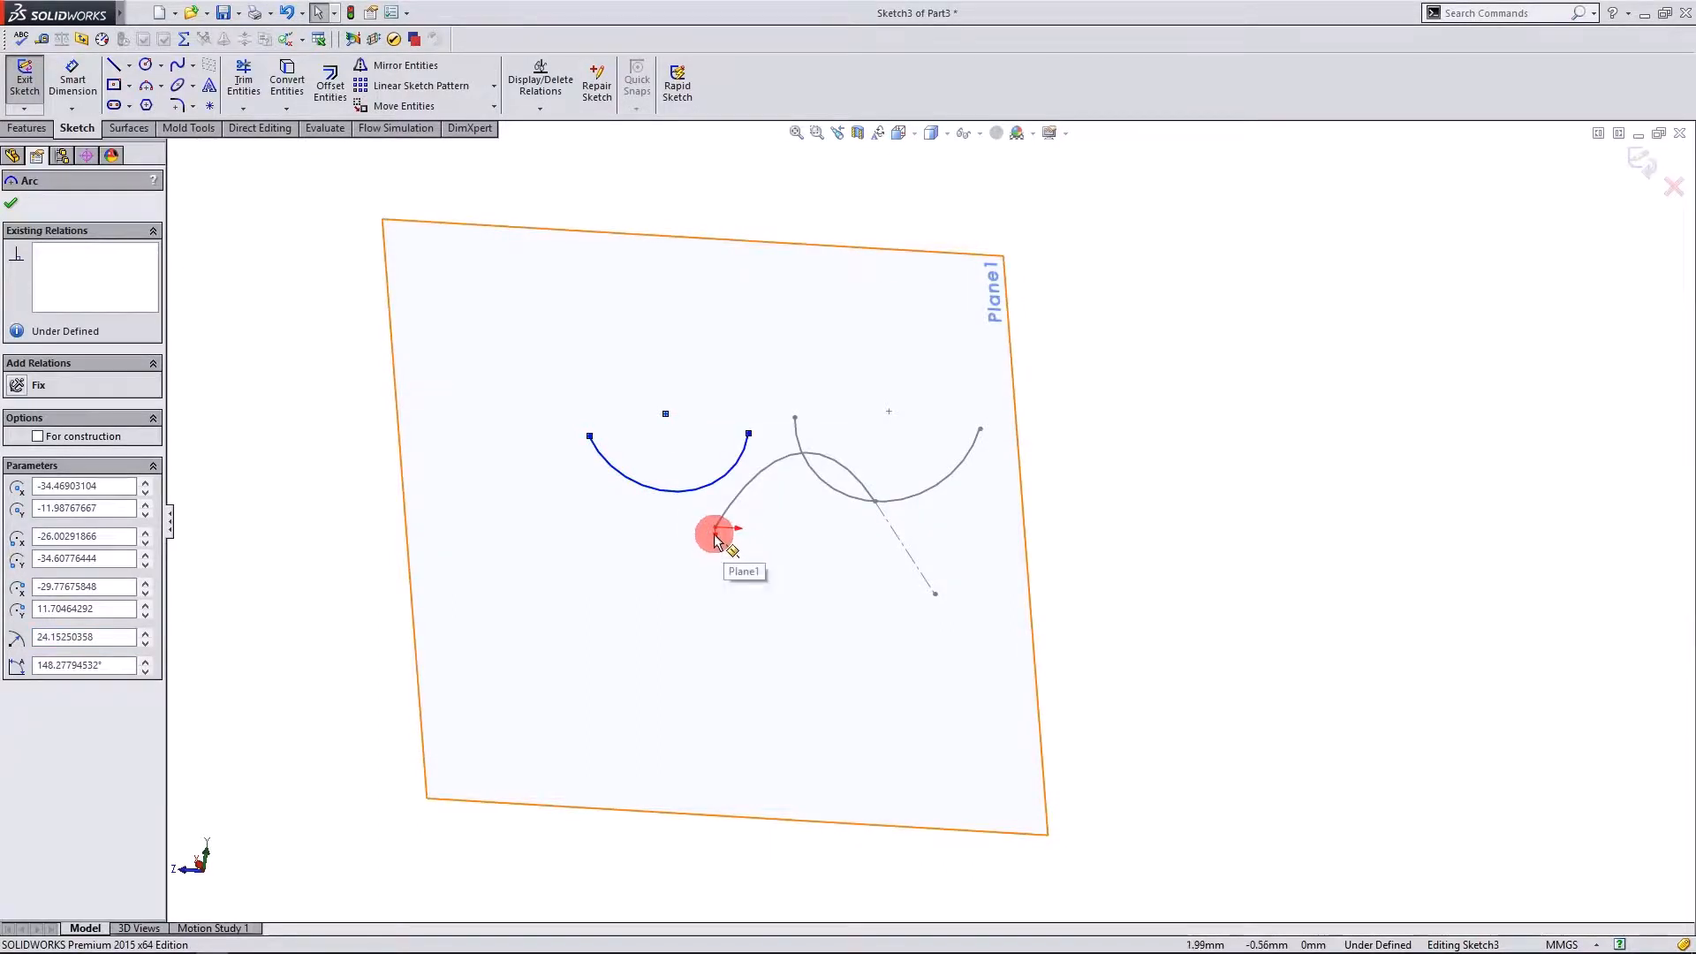
ctrl+click(716, 527)
click(19, 530)
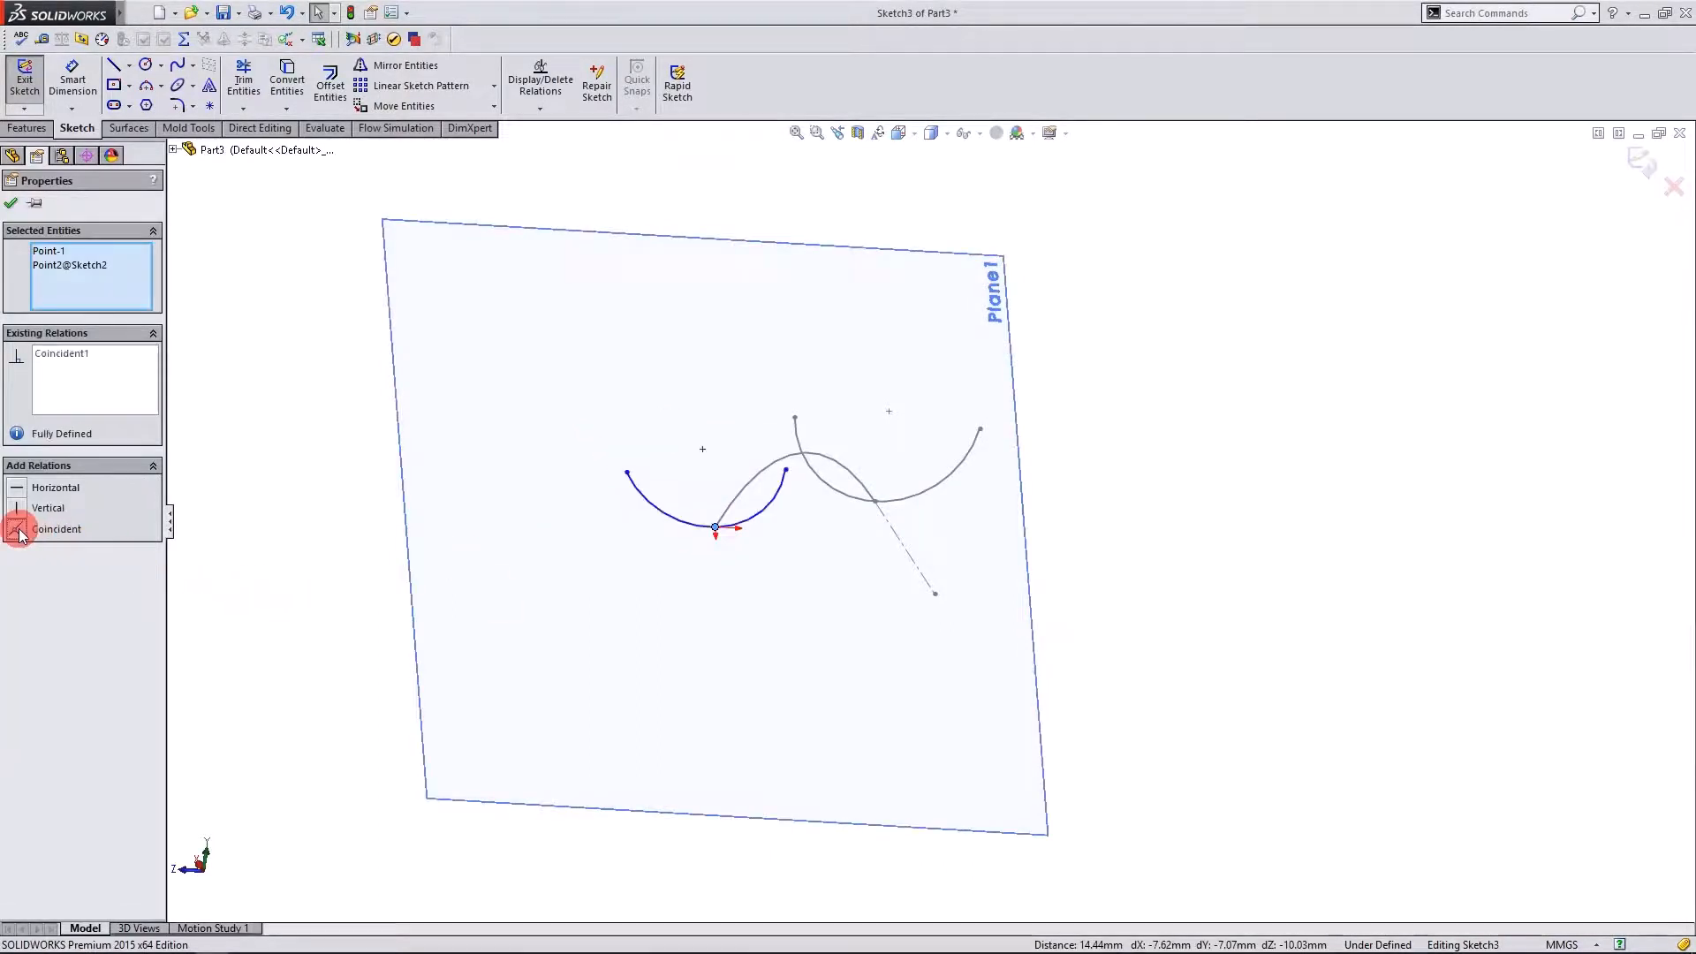
click(20, 212)
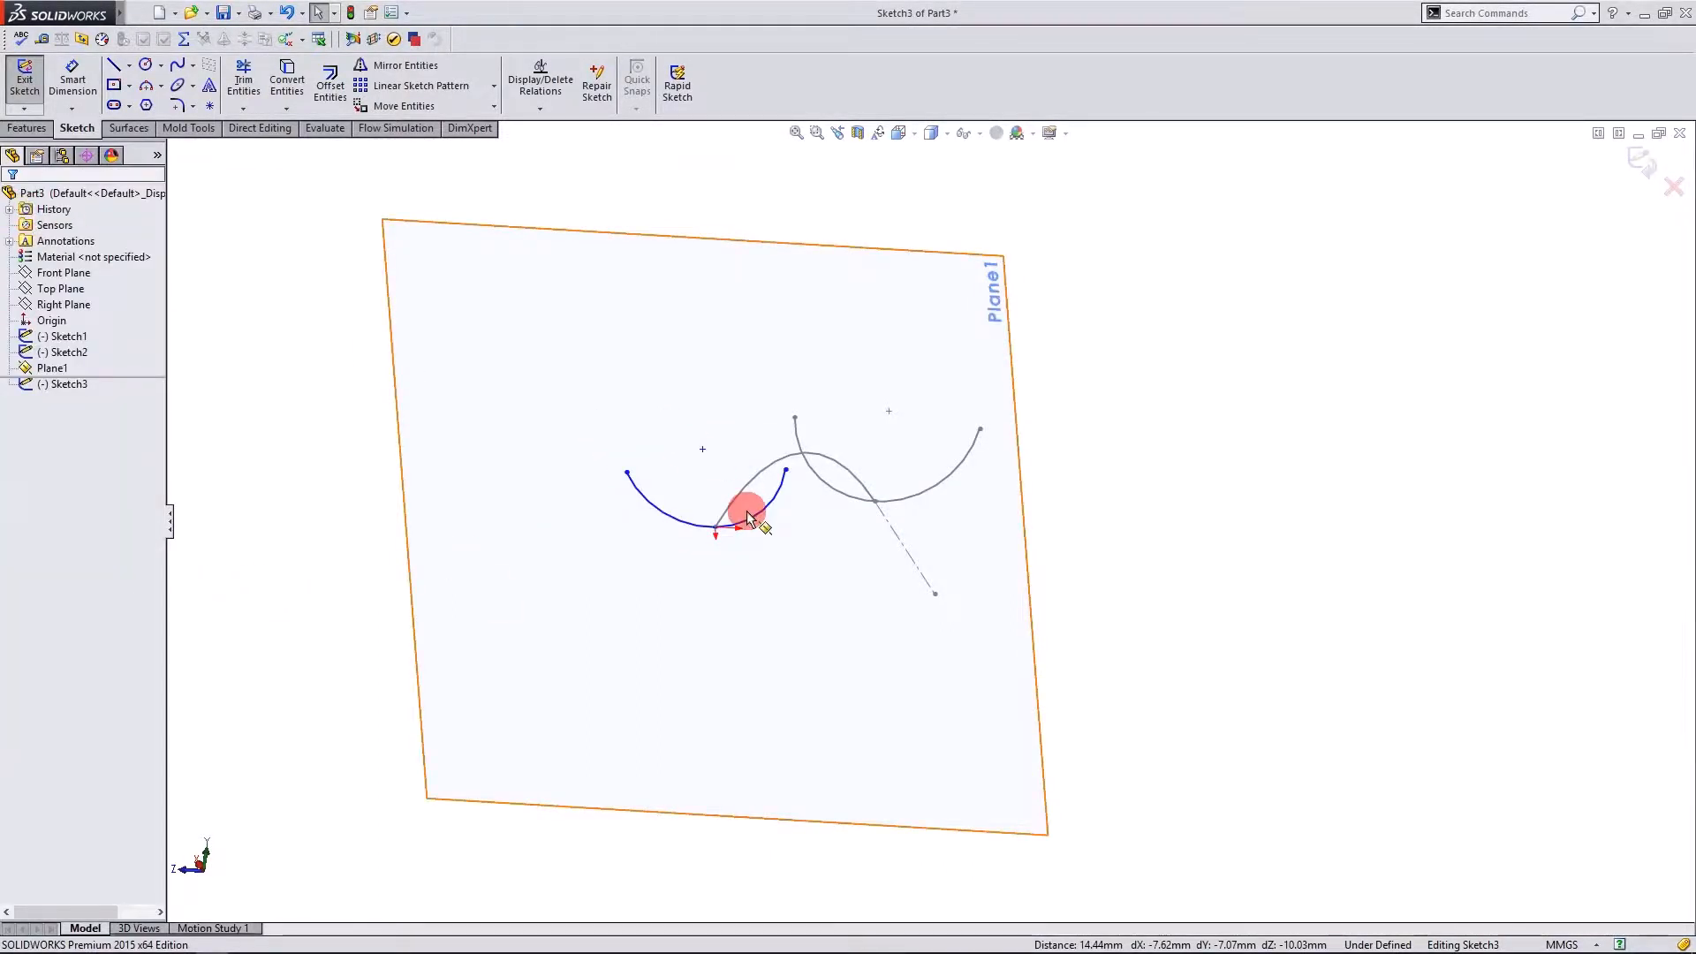
Add a Vertical relation between the two endpoints of the end-plane arc.
click(627, 474)
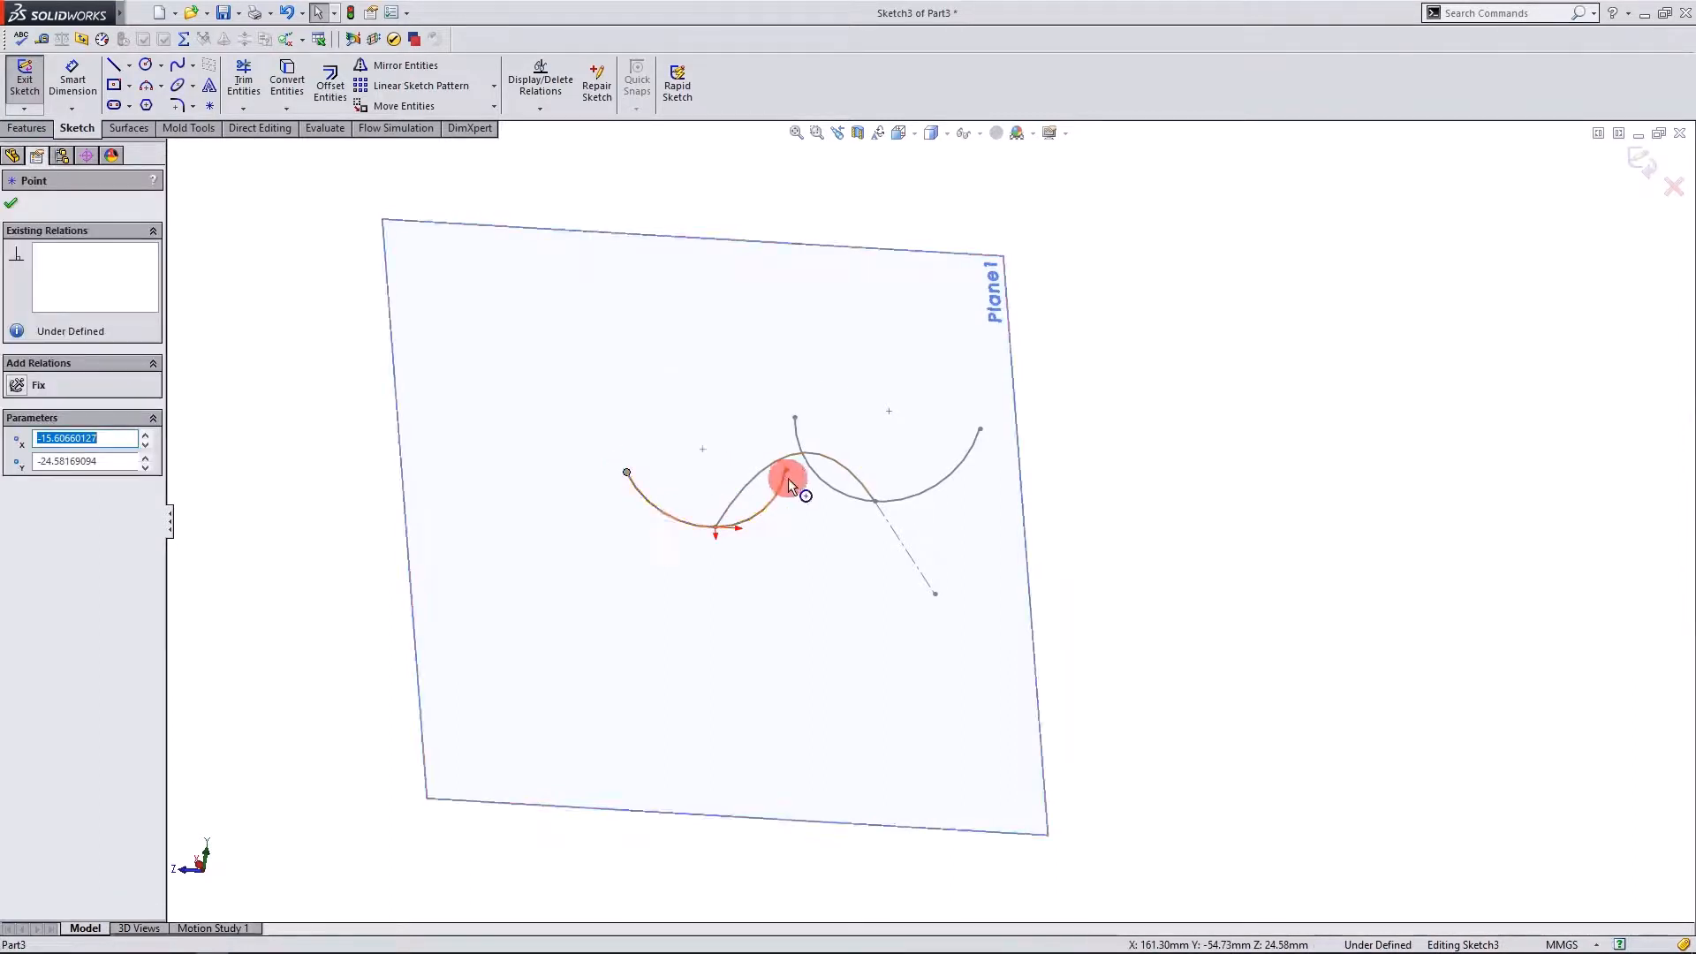
ctrl+click(785, 471)
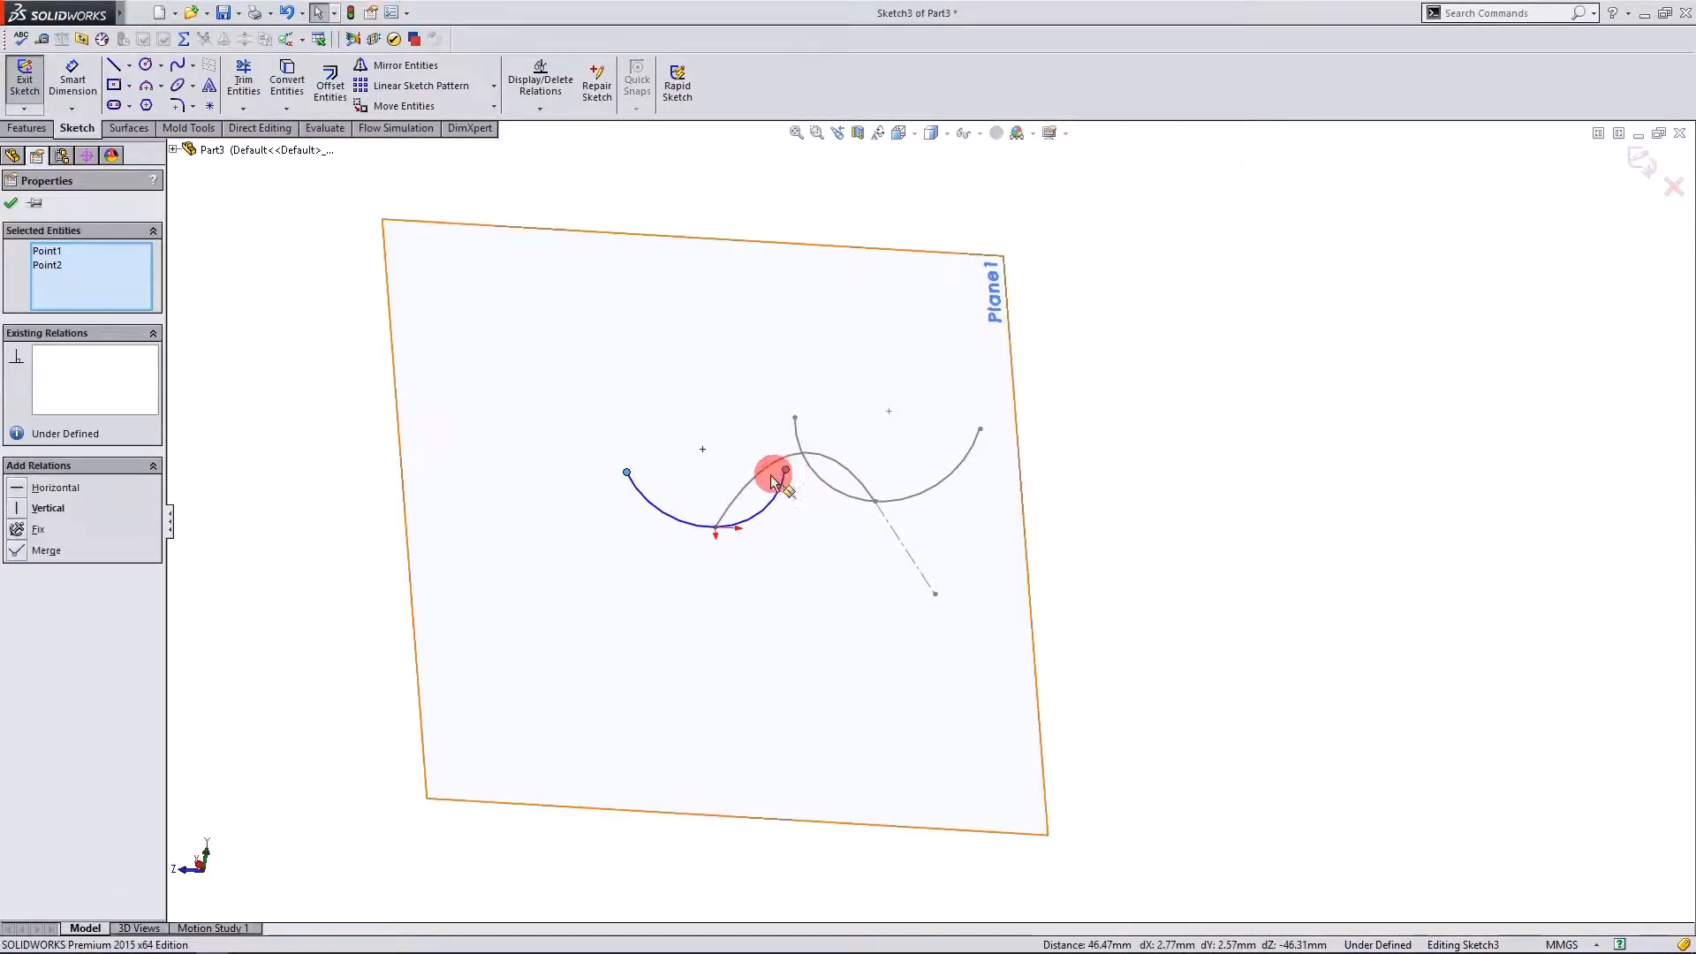
click(17, 488)
key(ctrl+z)
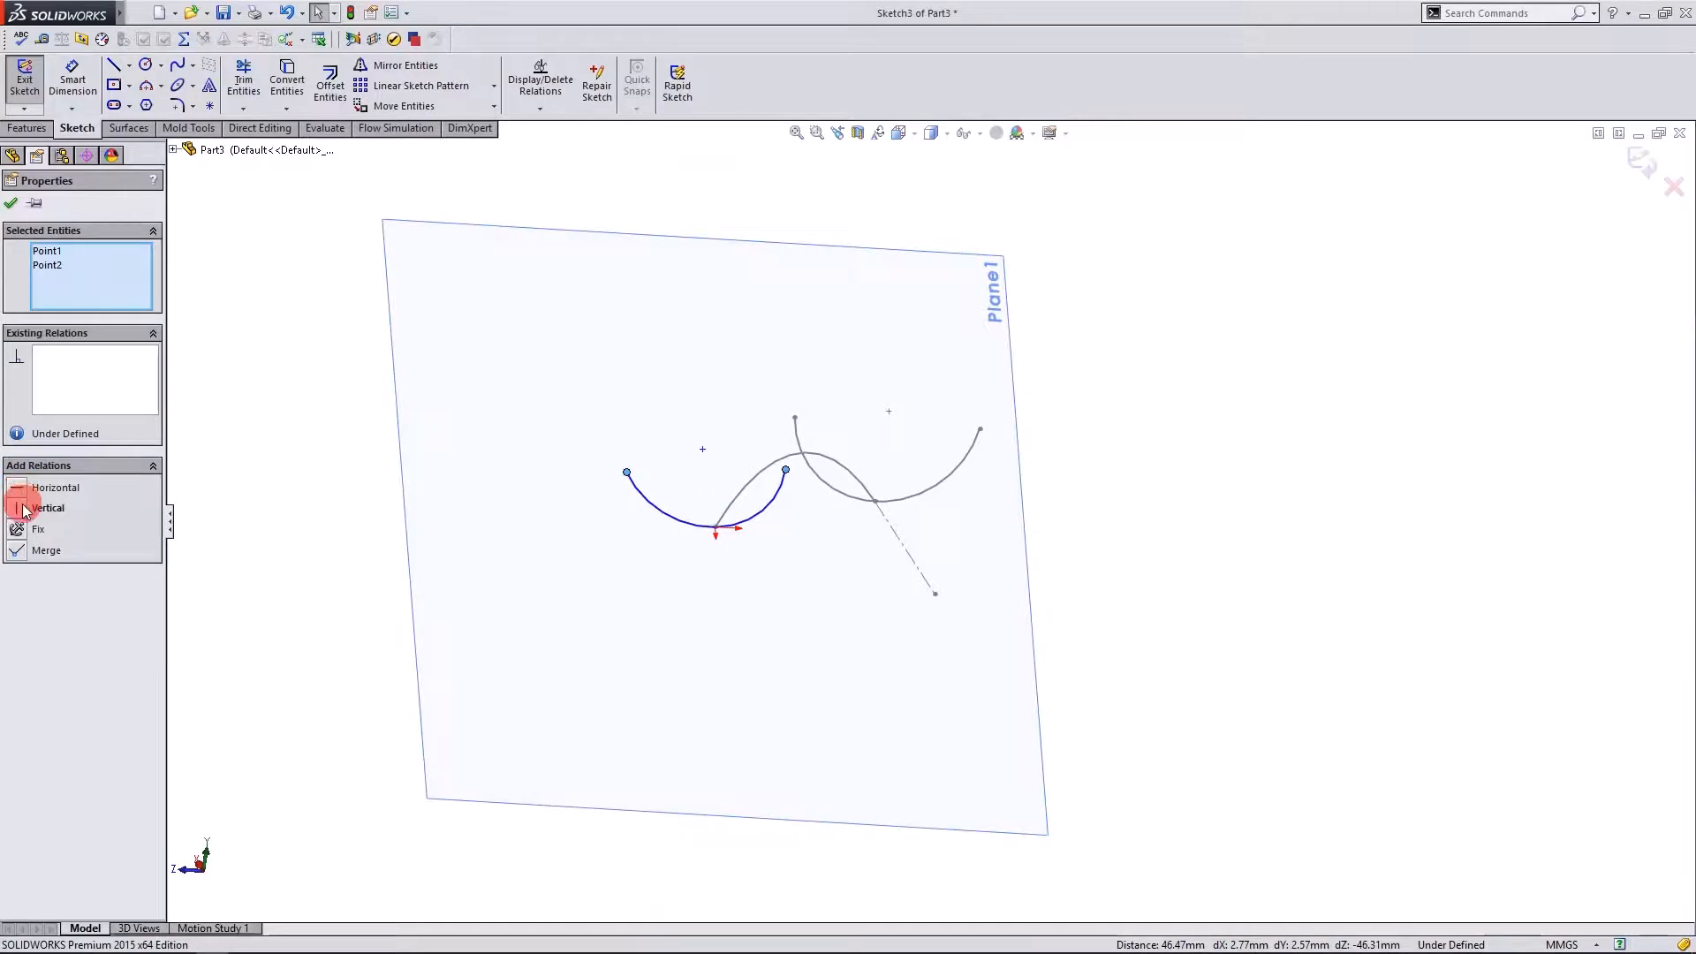
click(19, 508)
click(10, 204)
mouse_move(526, 507)
middle_down()
mouse_move(575, 485)
mouse_move(655, 533)
mouse_move(655, 619)
mouse_move(716, 681)
mouse_move(692, 621)
mouse_move(573, 566)
mouse_move(678, 651)
mouse_move(670, 580)
mouse_move(638, 588)
mouse_move(628, 624)
middle_up()
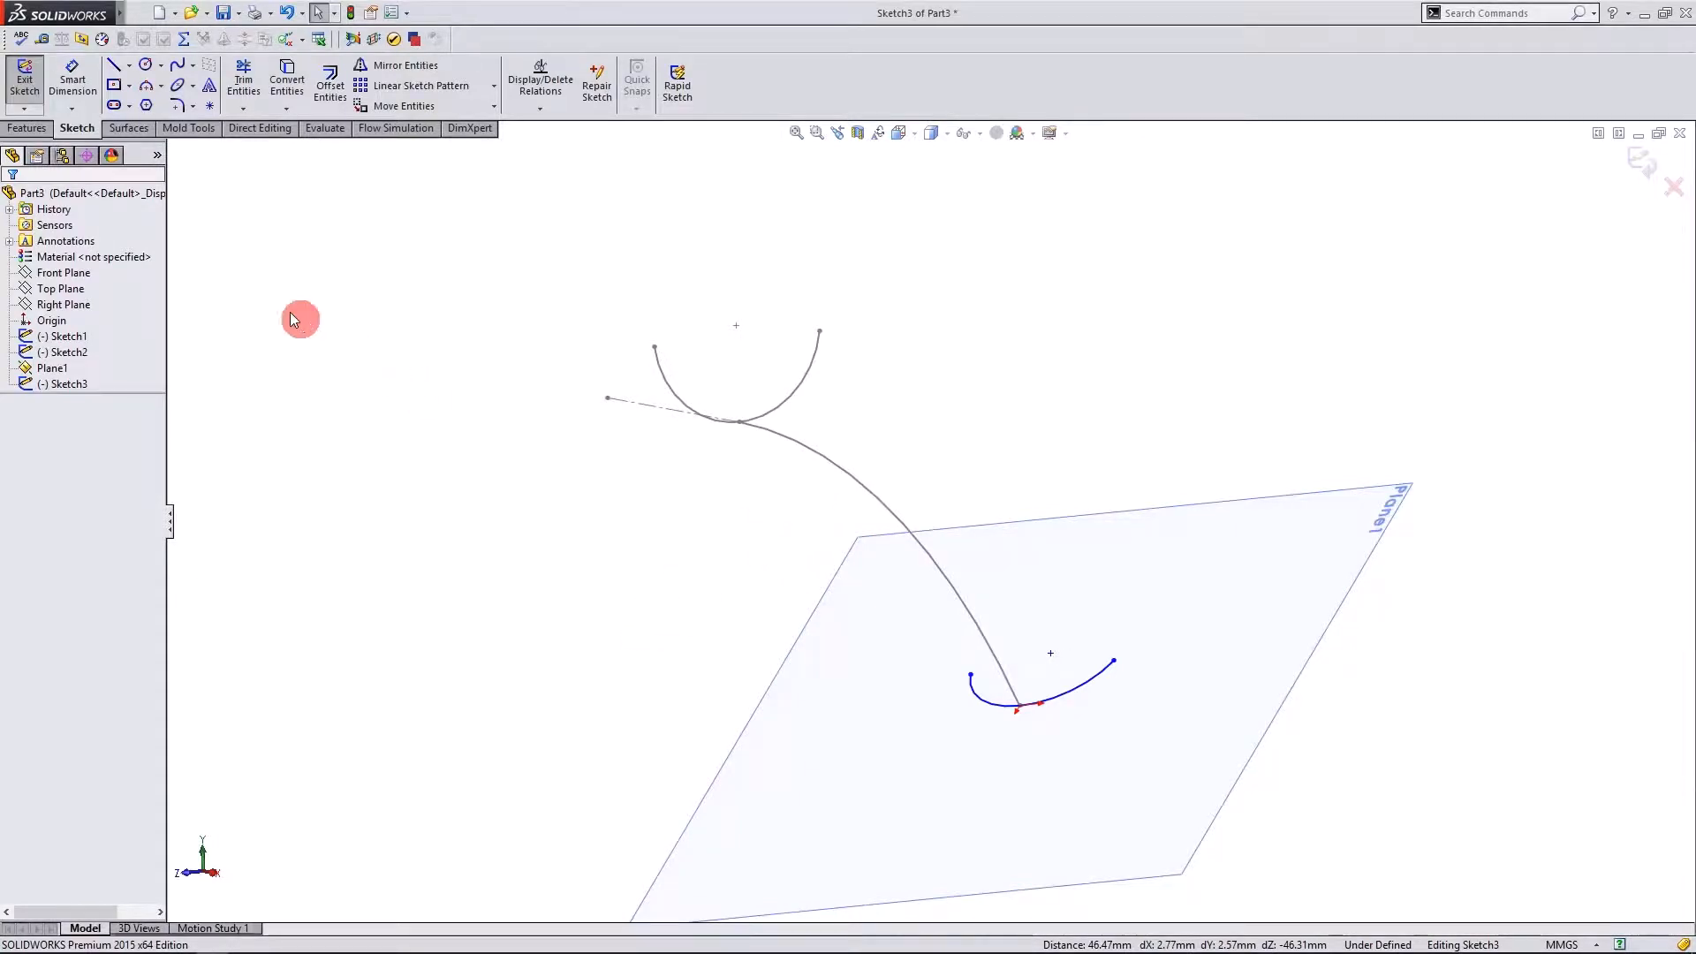
Finish the sketch of the end-plane arc and clear the selection.
click(36, 129)
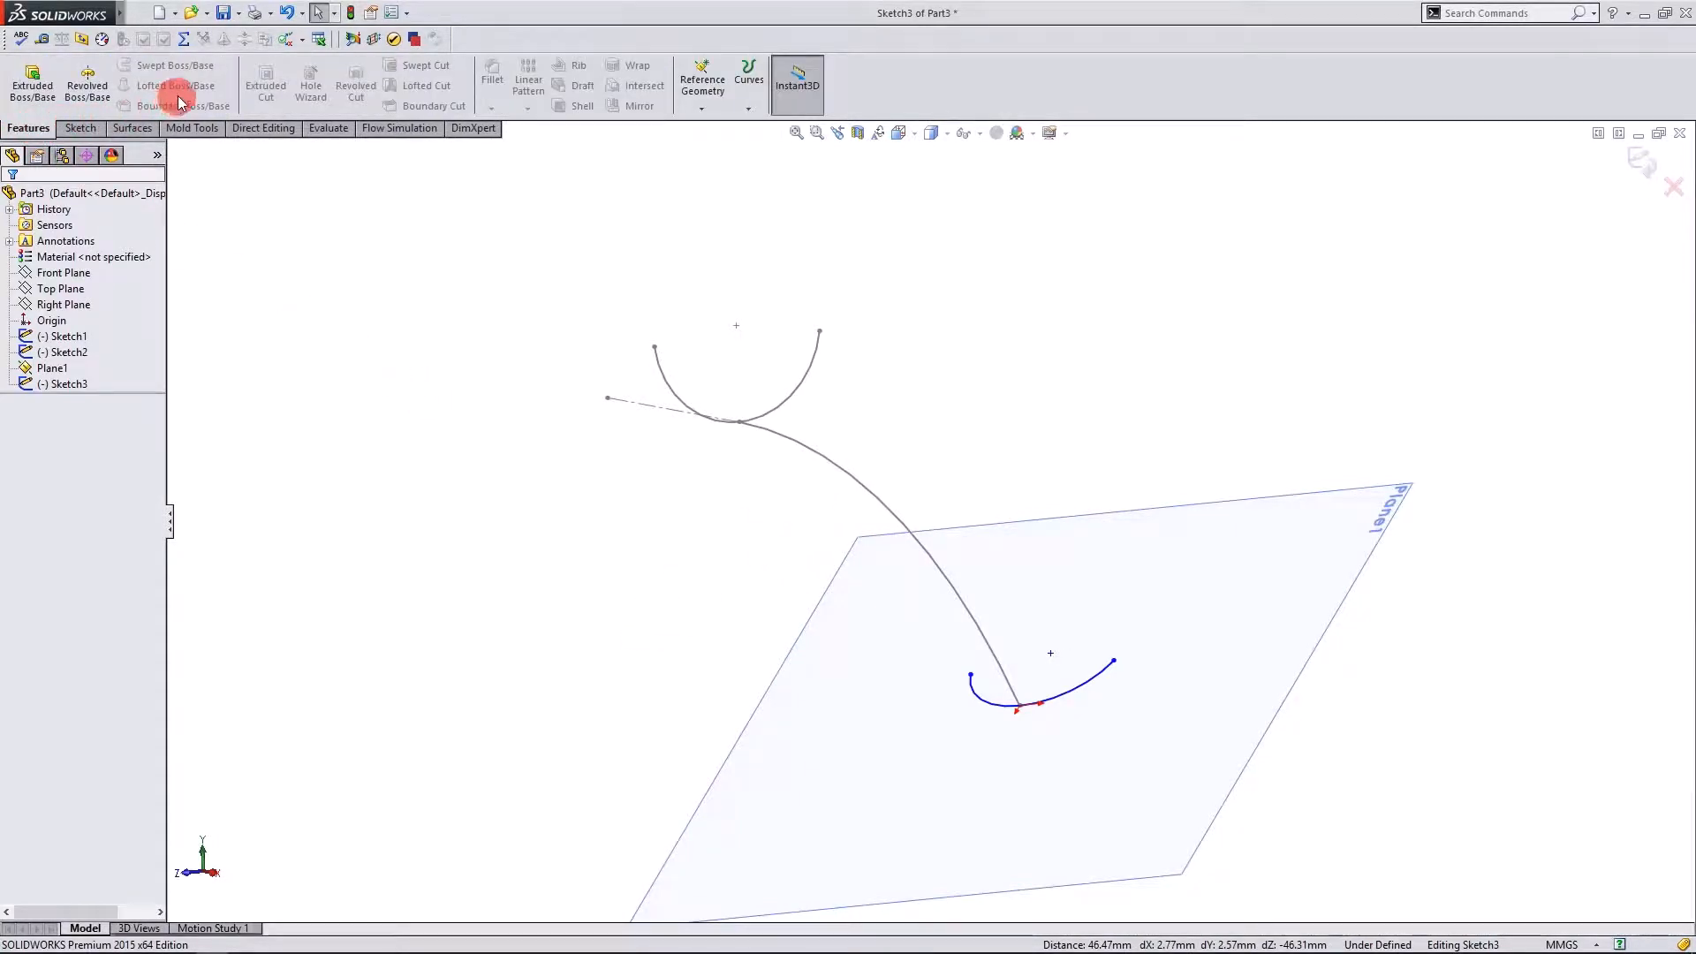
click(81, 129)
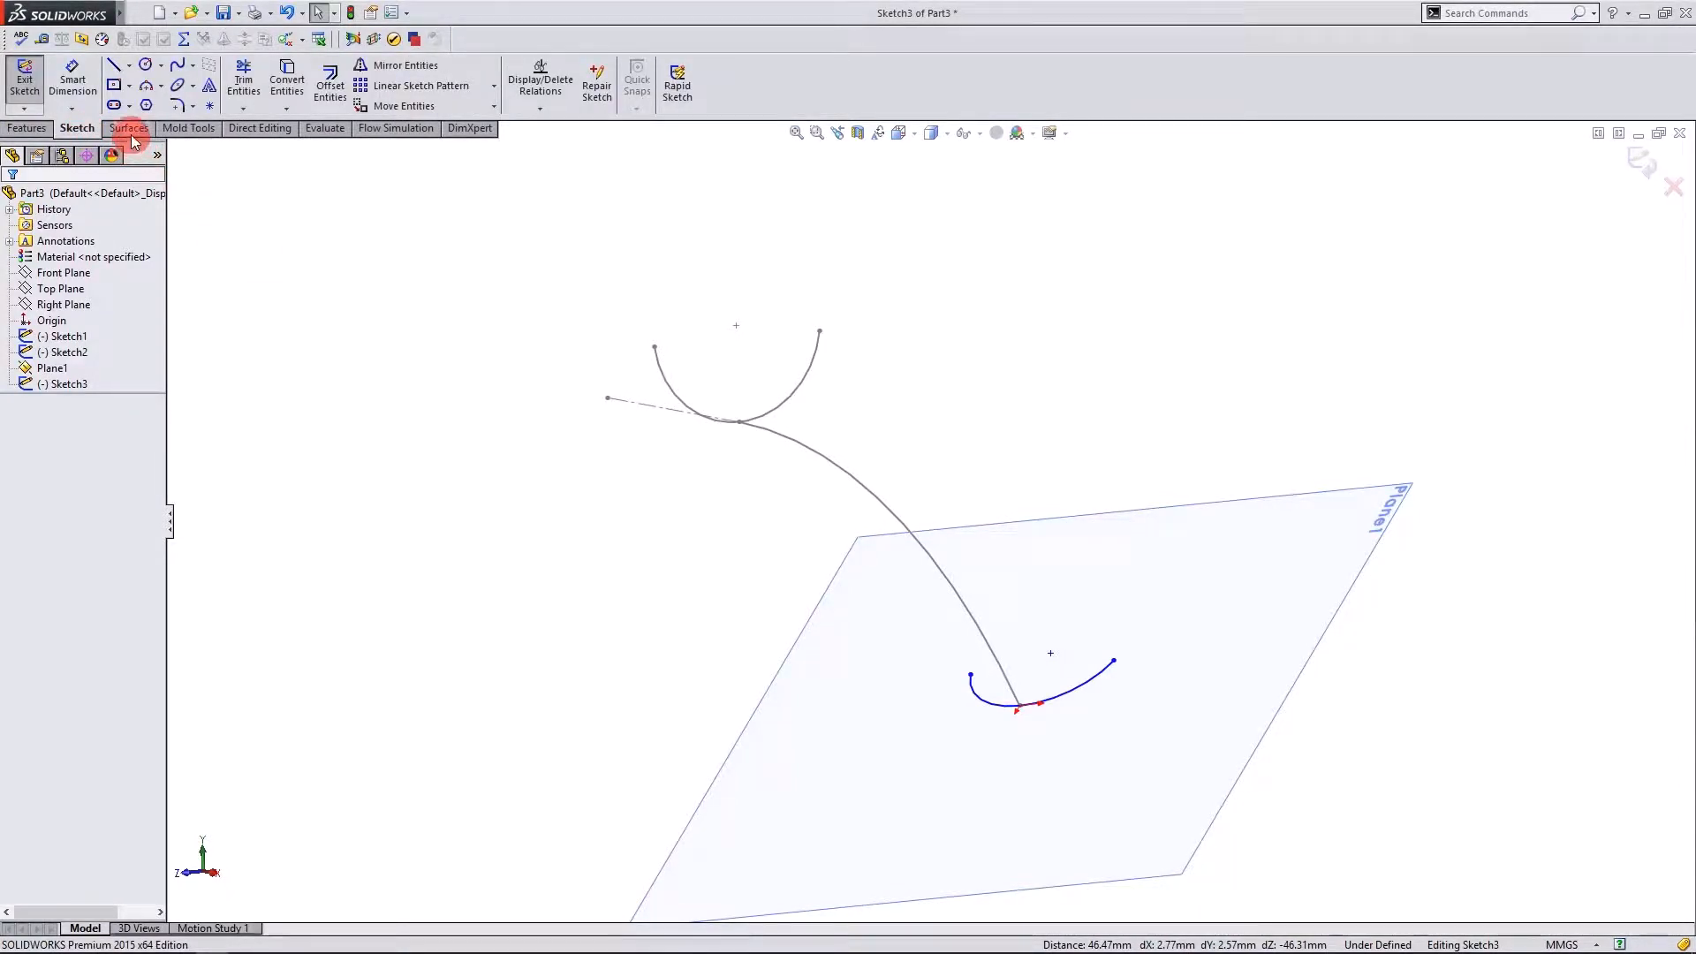
click(130, 132)
mouse_move(593, 518)
middle_down()
mouse_move(578, 590)
mouse_move(624, 579)
mouse_move(644, 605)
middle_up()
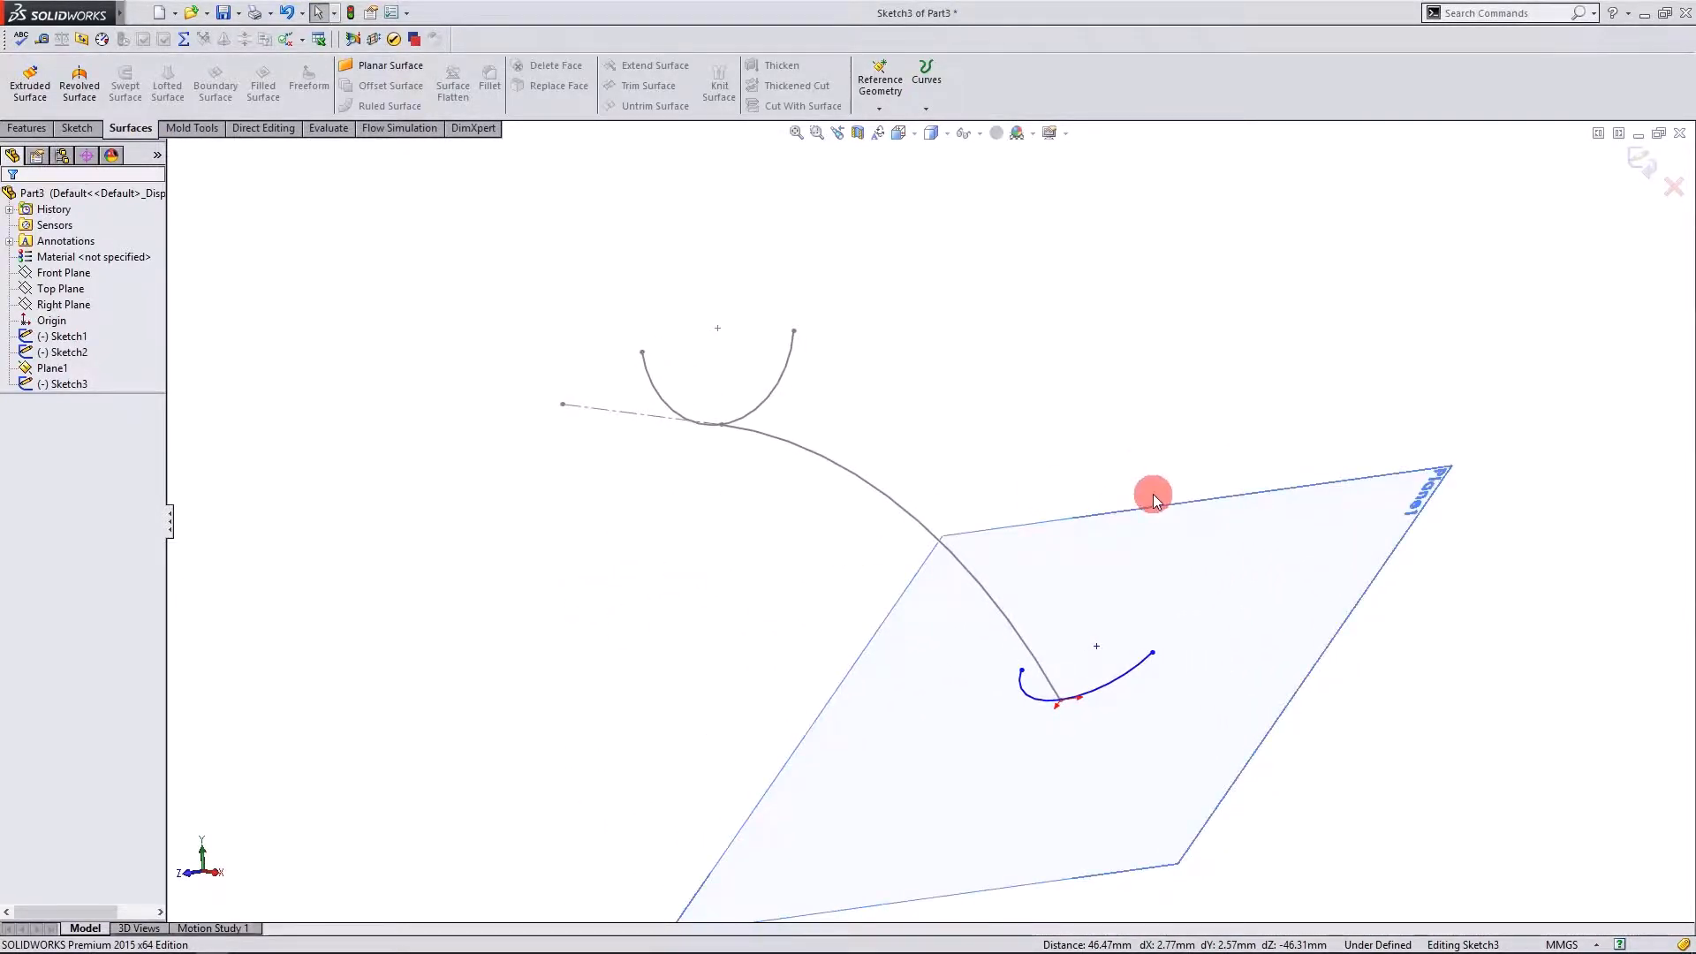
click(1645, 161)
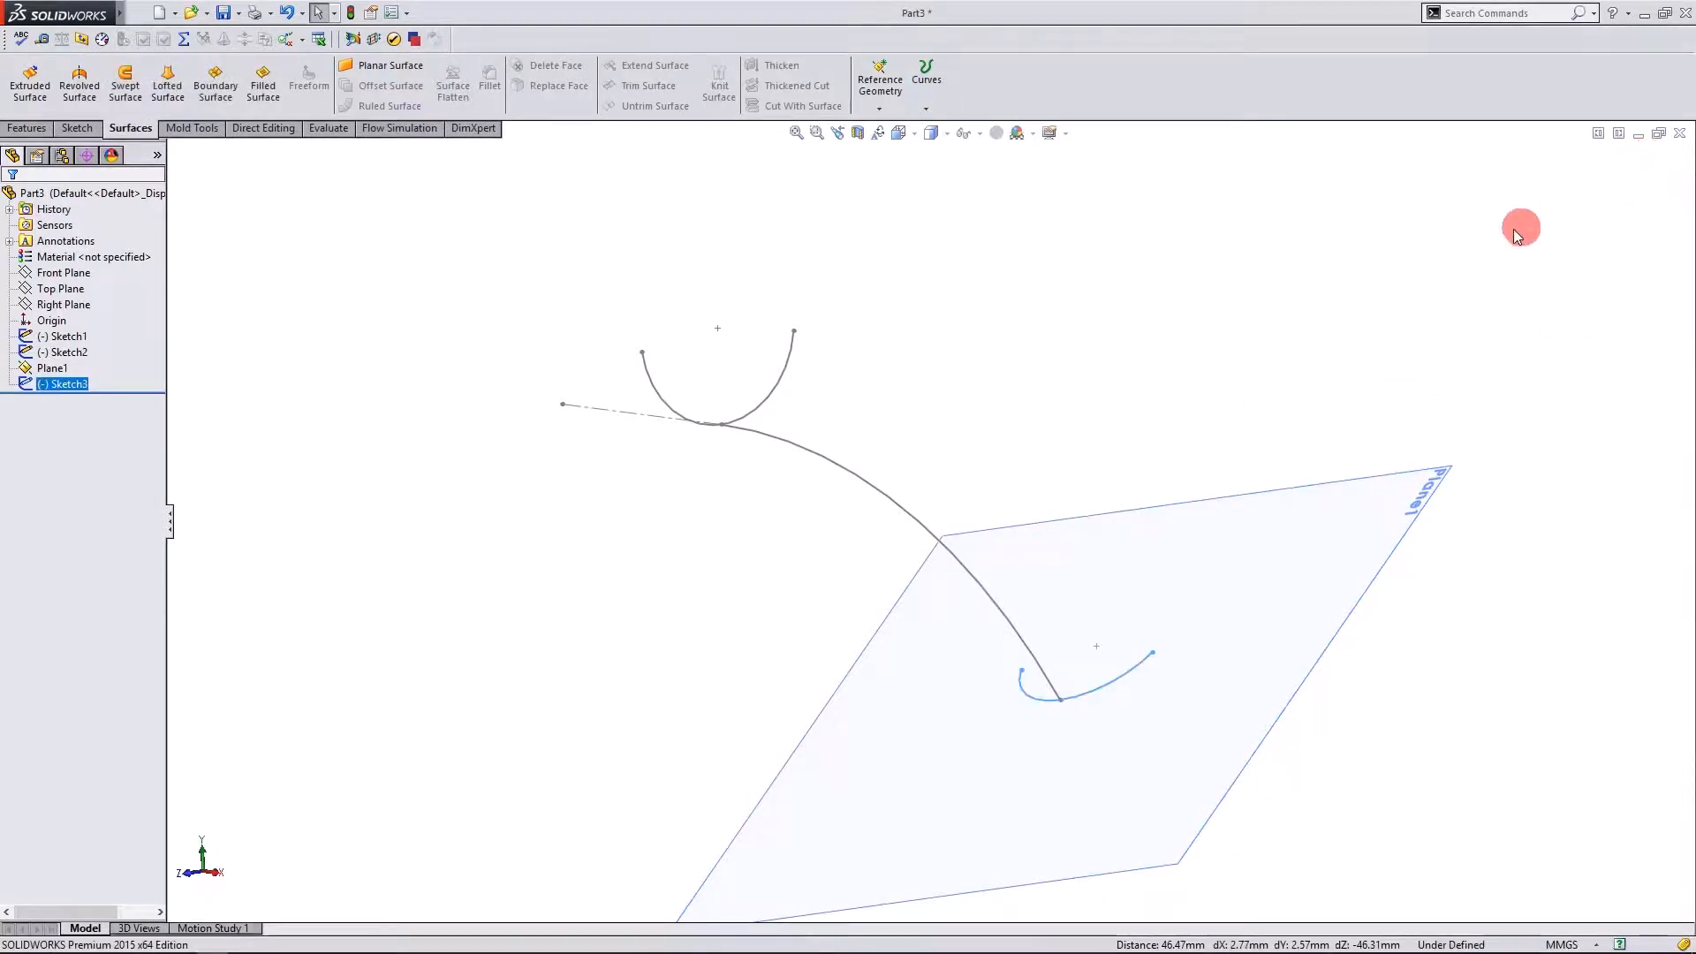
click(852, 243)
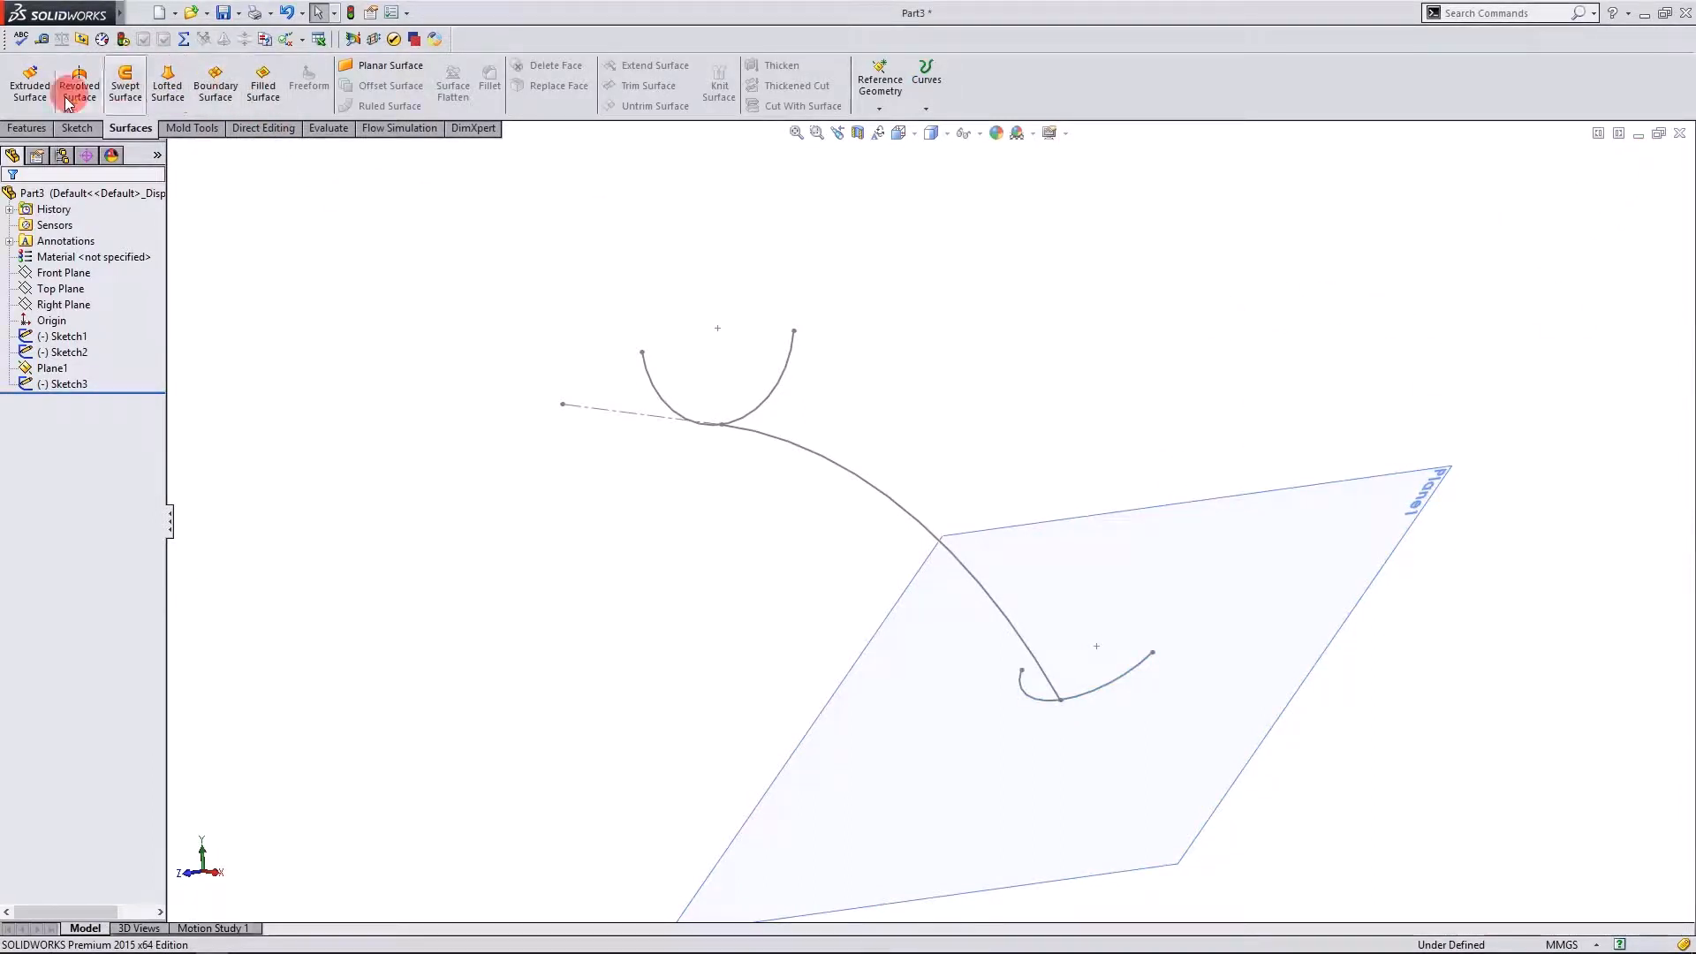
Set up a Lofted Surface between the two small arcs as profiles, with the long arc as guide curve.
click(165, 101)
middle_drag(311, 236, 365, 267)
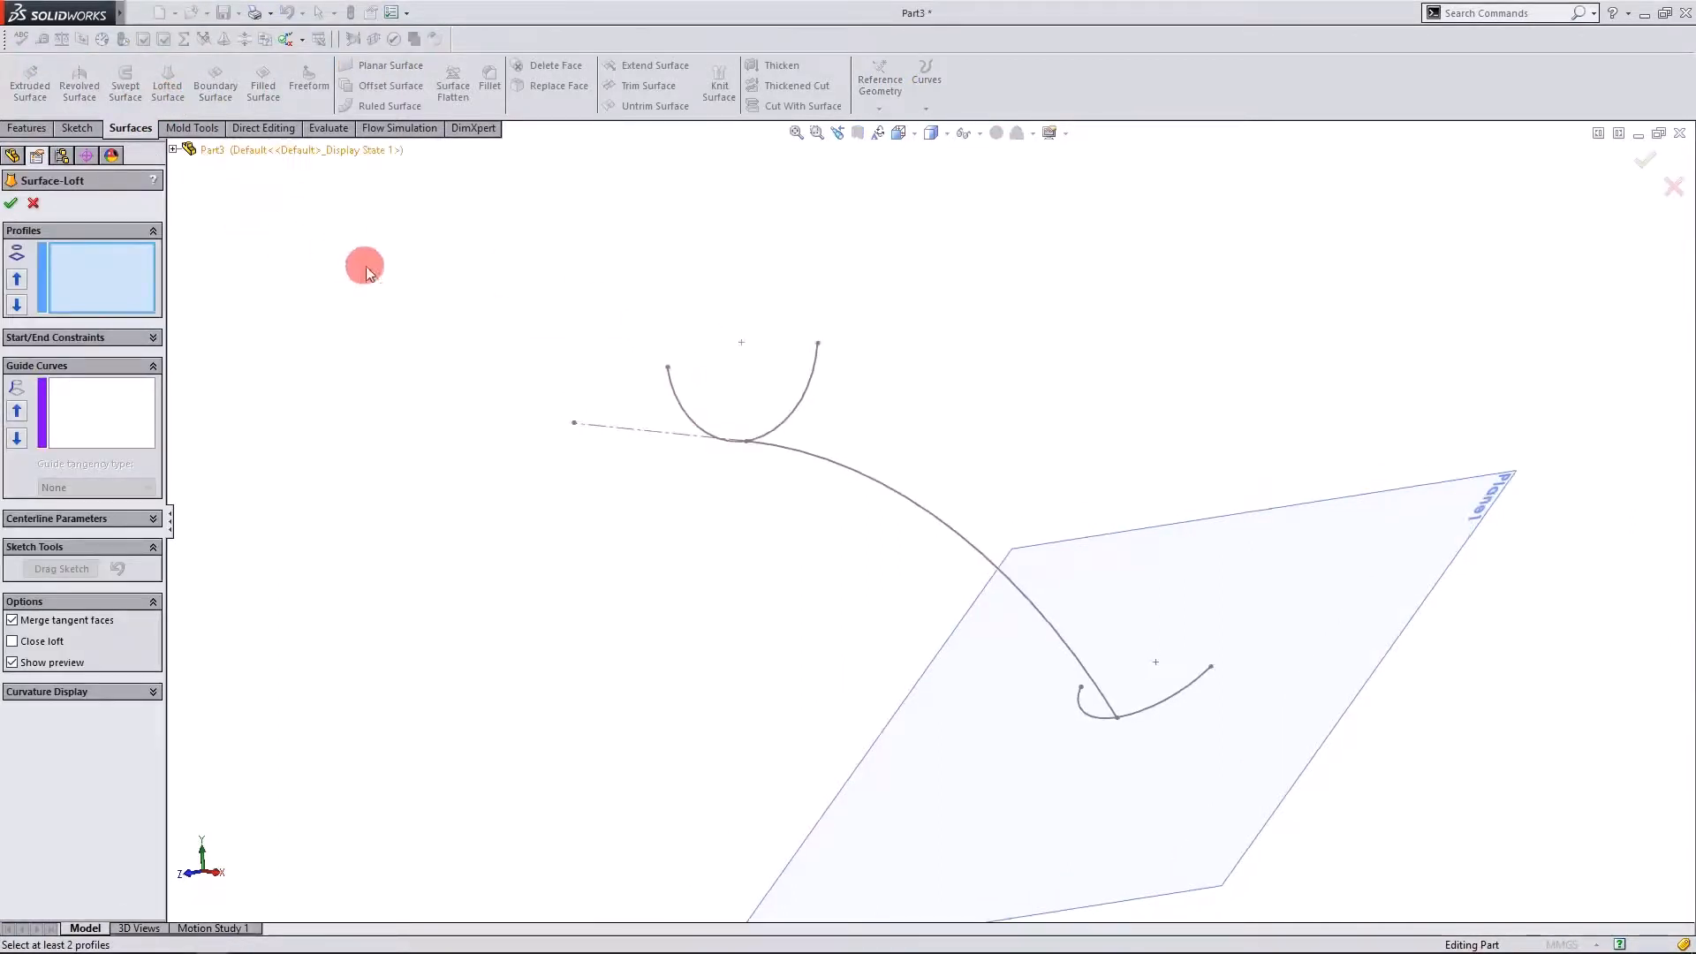
click(791, 410)
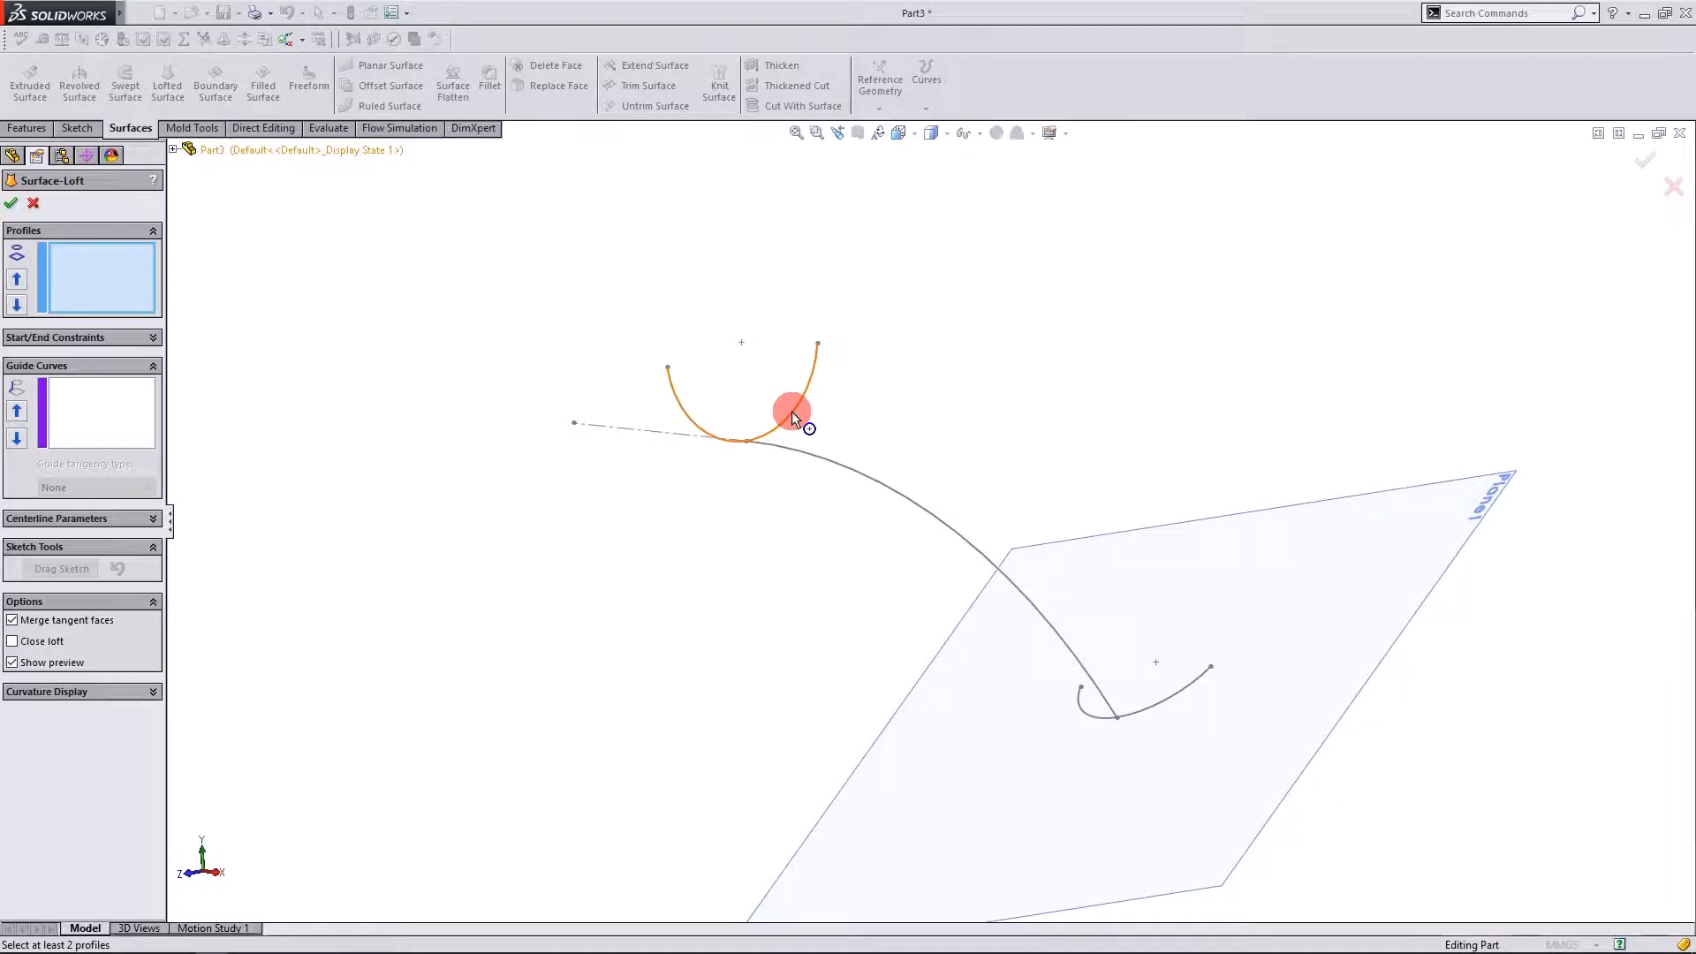
click(1164, 698)
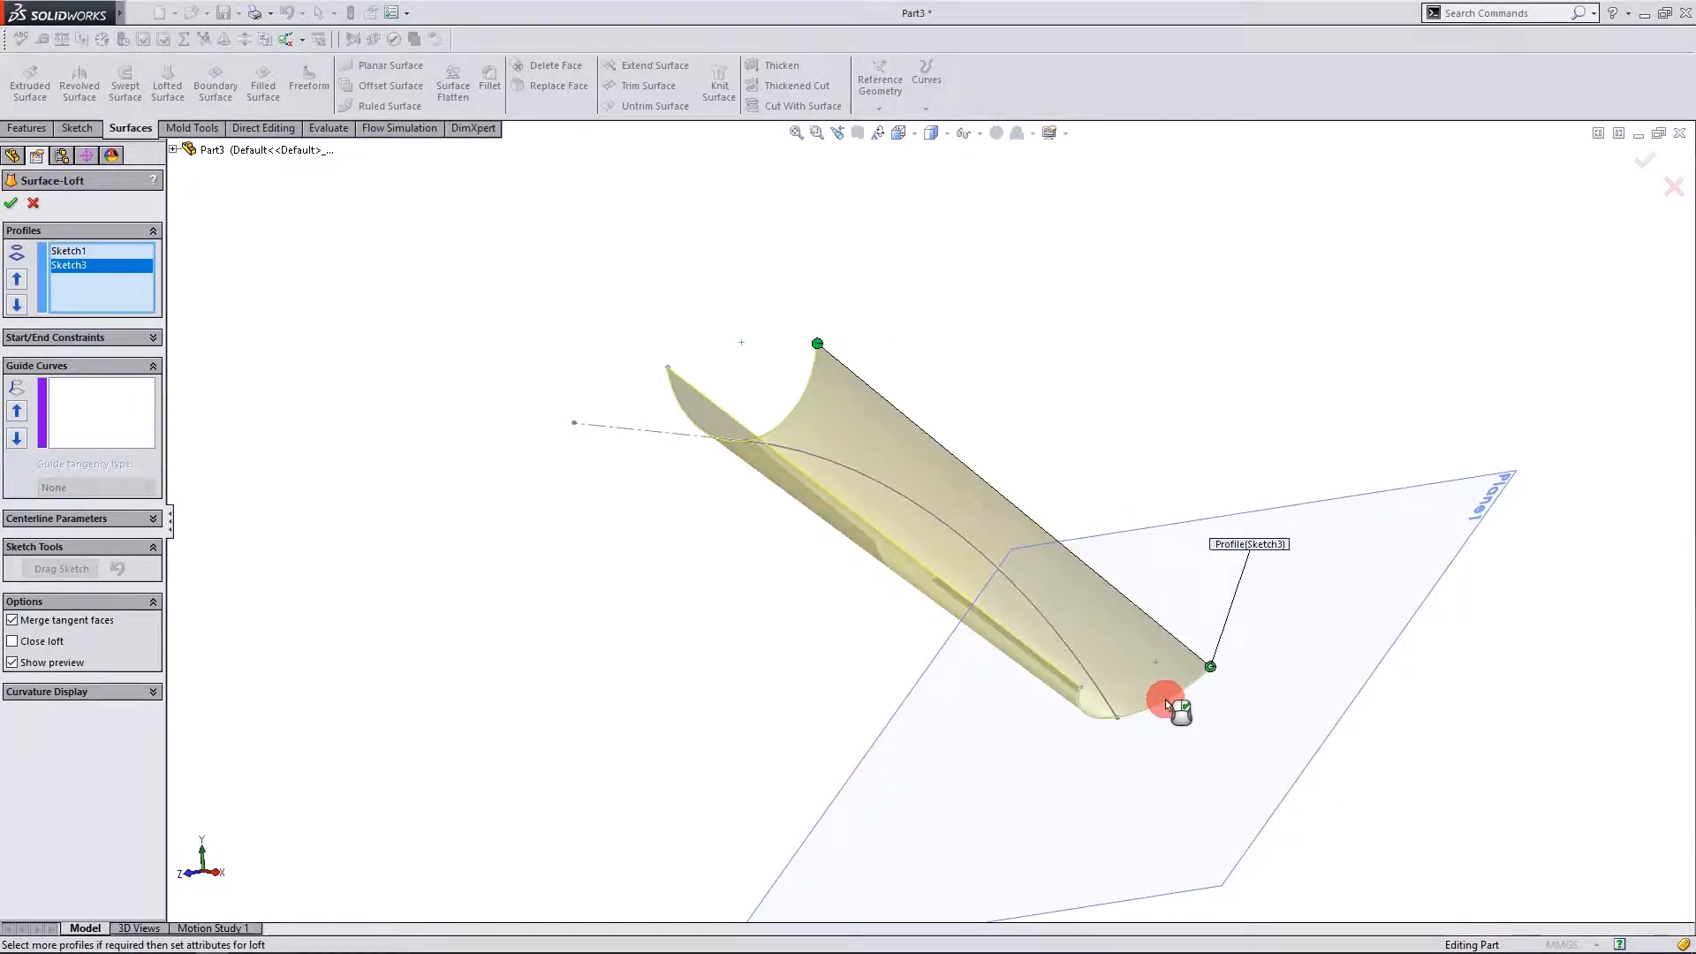
click(114, 422)
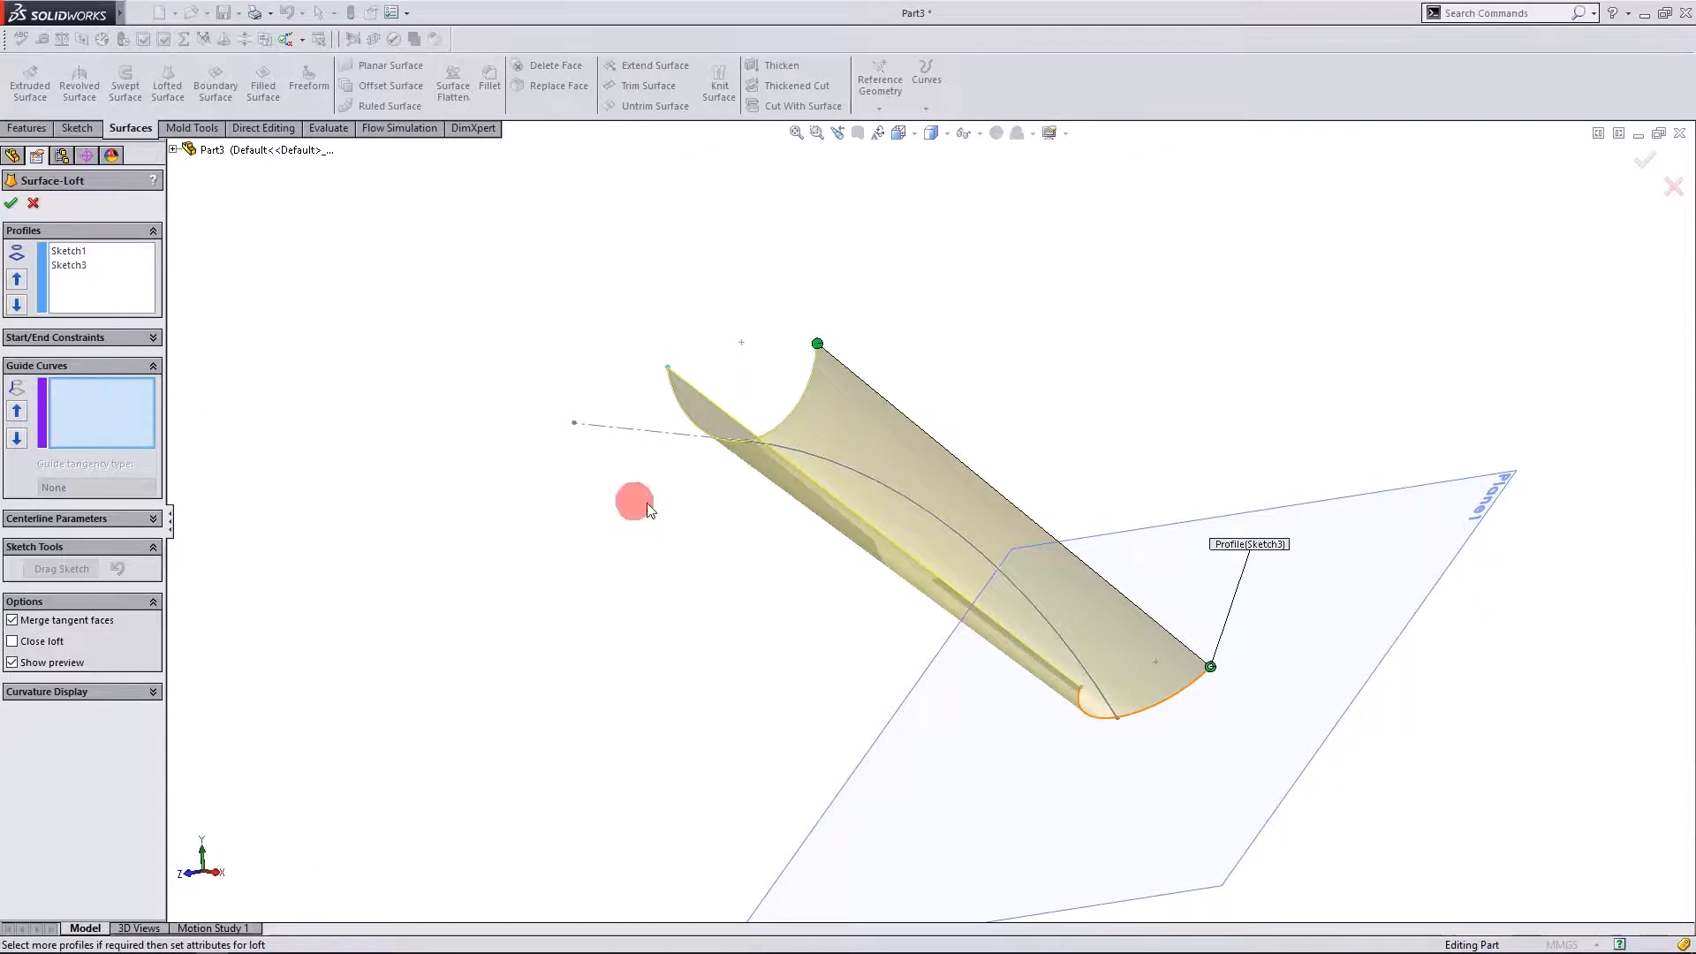
click(933, 519)
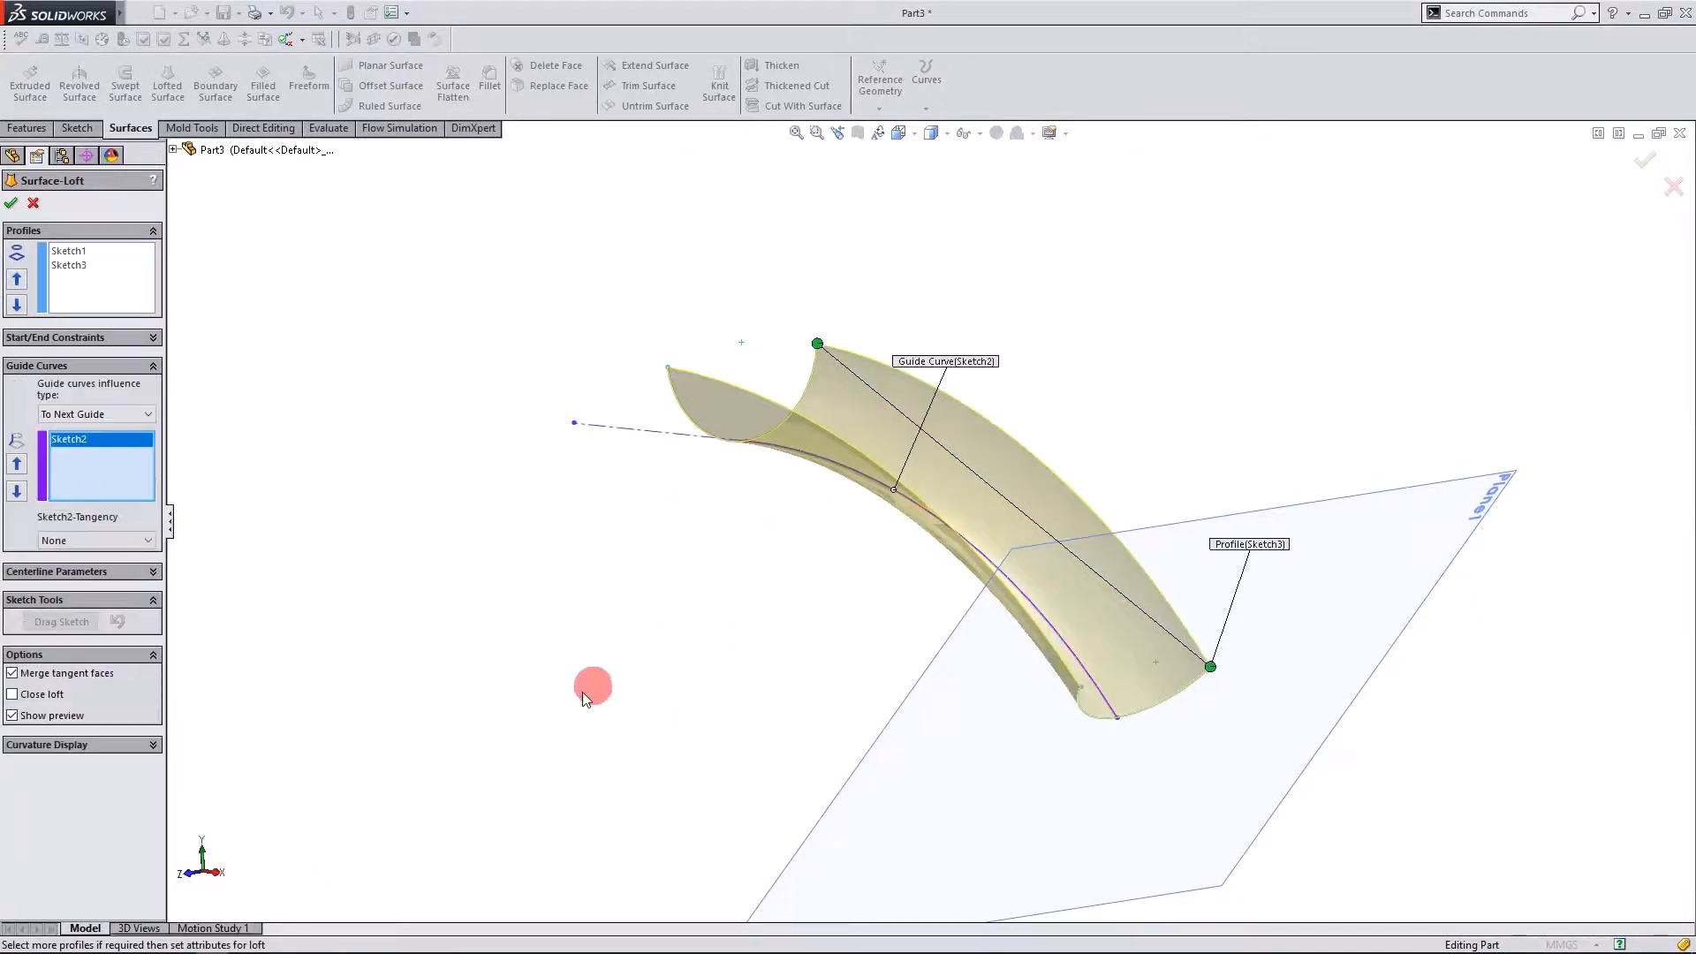
Try the guide curve influence types To Next Sharp and To Next Edge on the loft, checking from the front.
click(189, 880)
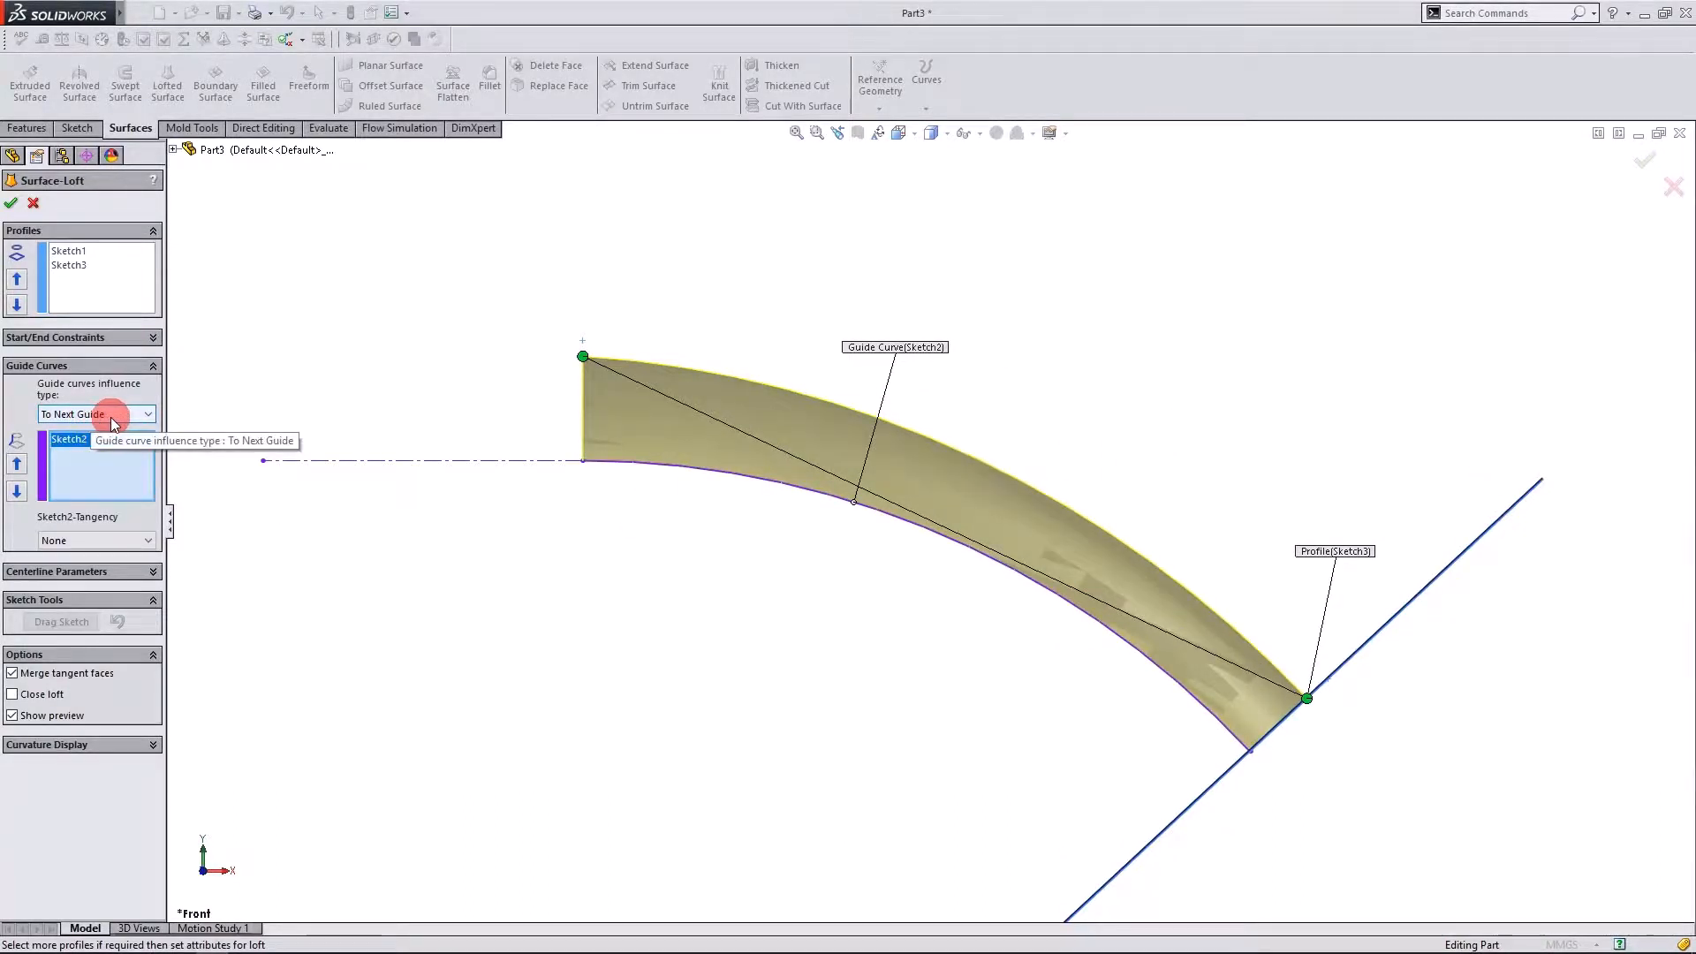
click(109, 415)
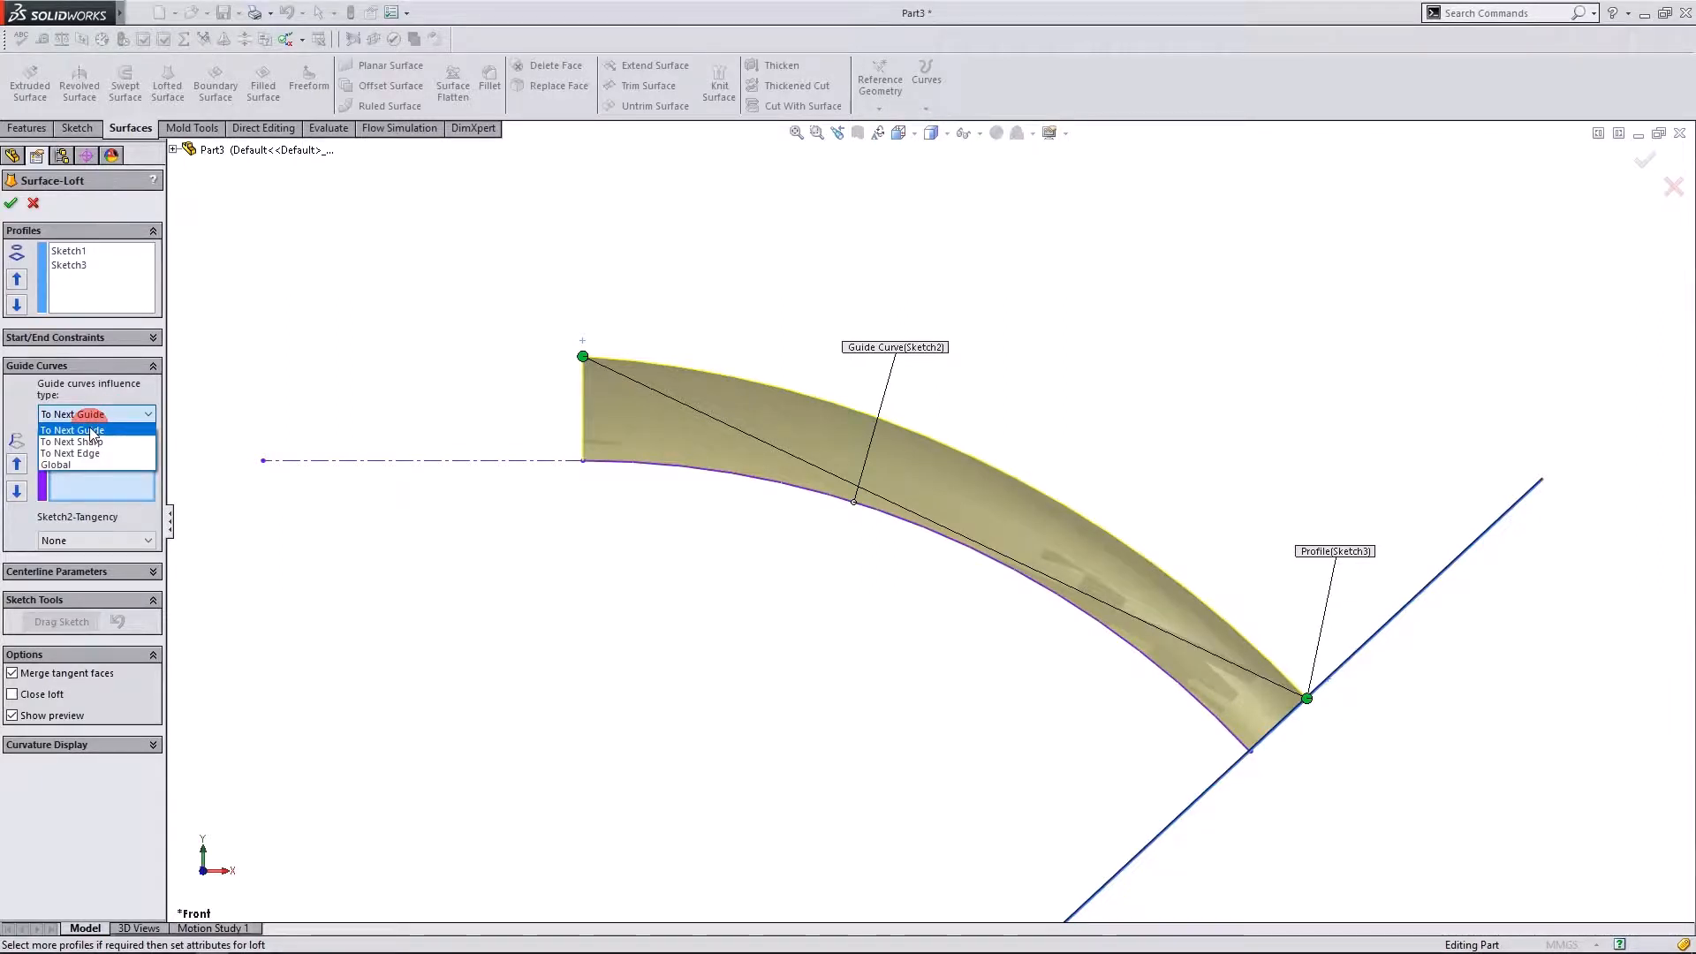
click(102, 440)
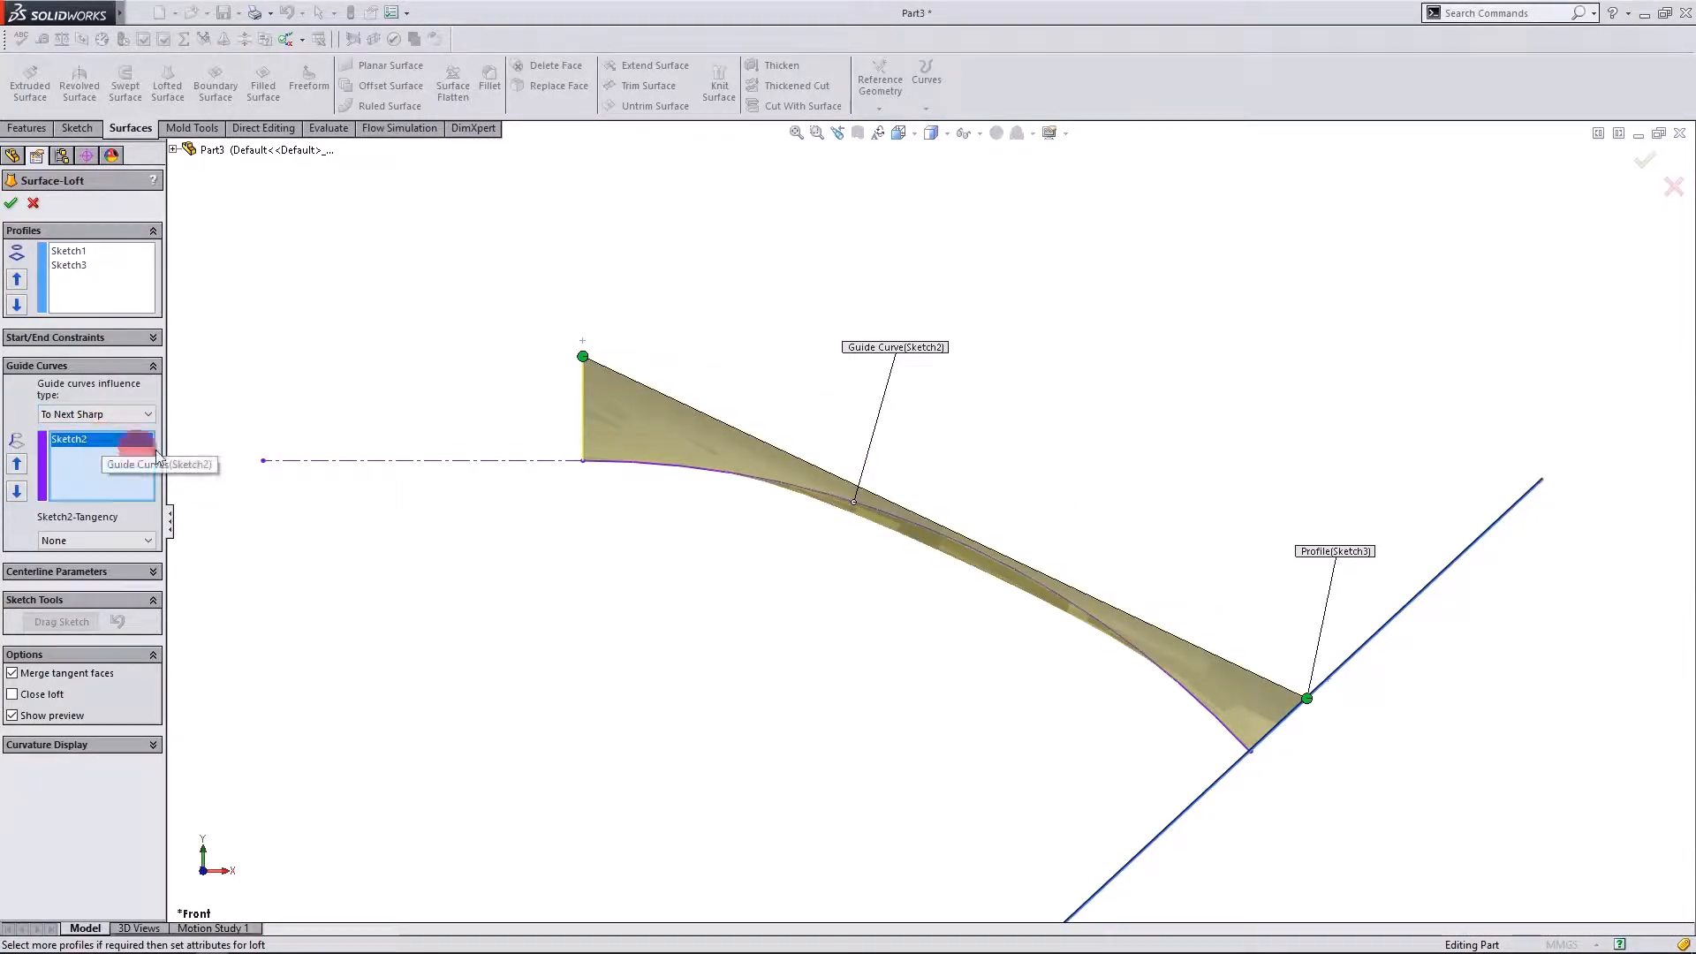
click(877, 591)
middle_drag(877, 592, 893, 559)
click(118, 415)
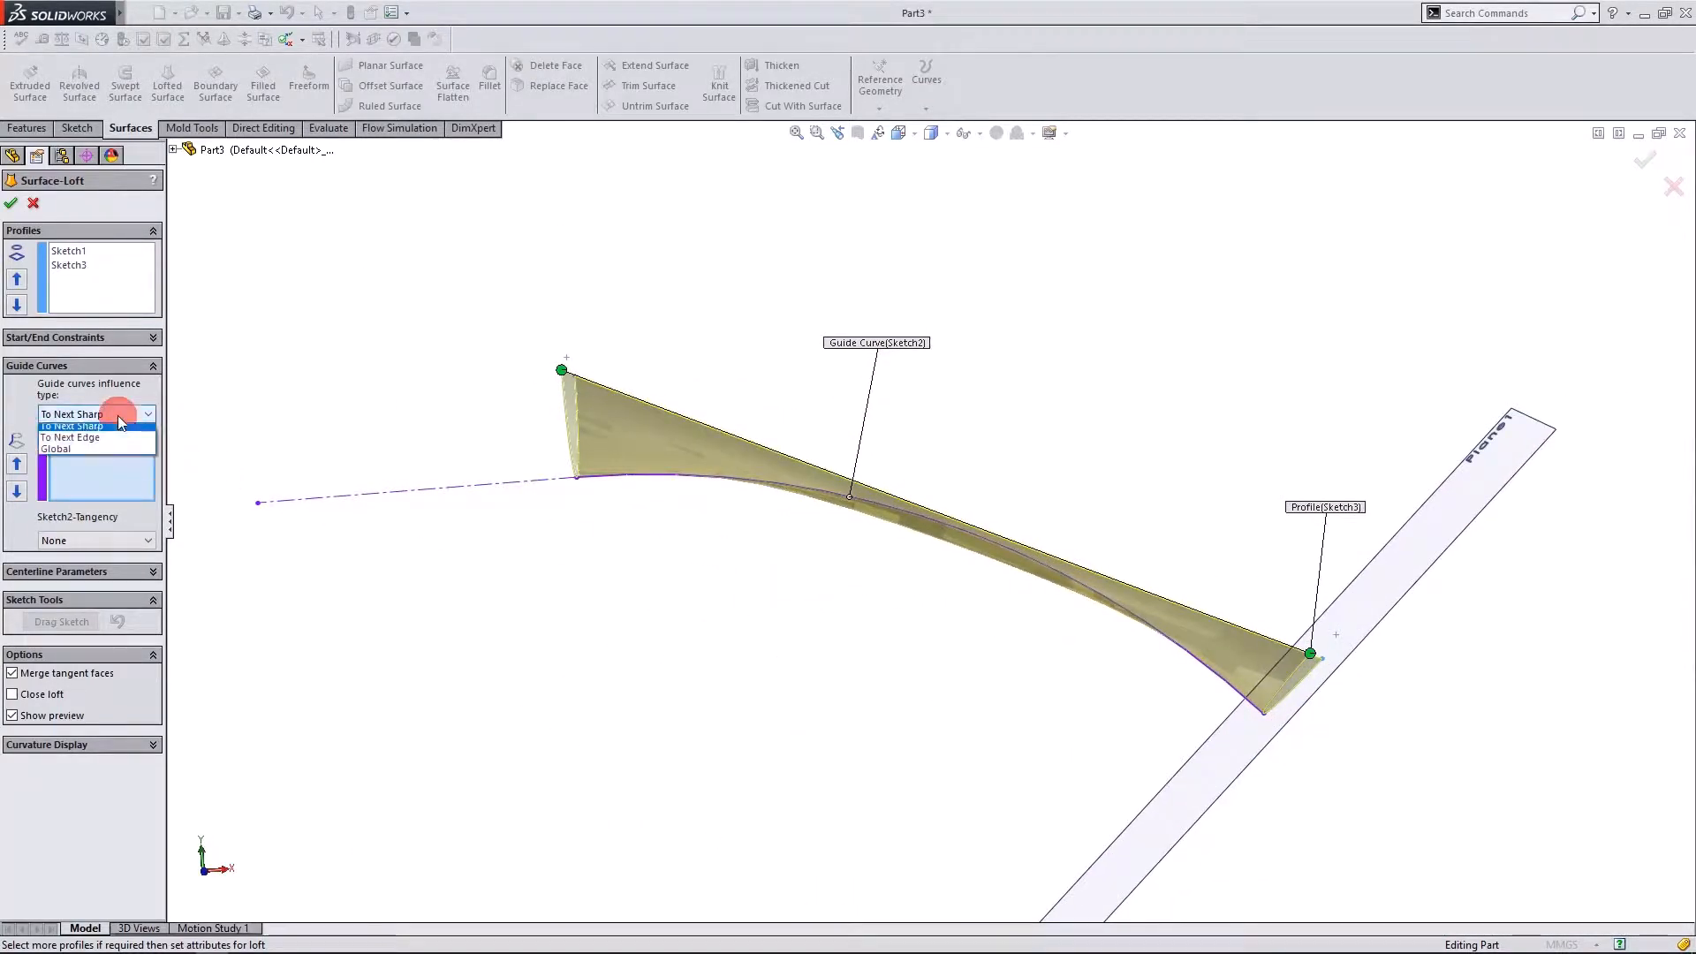
click(114, 453)
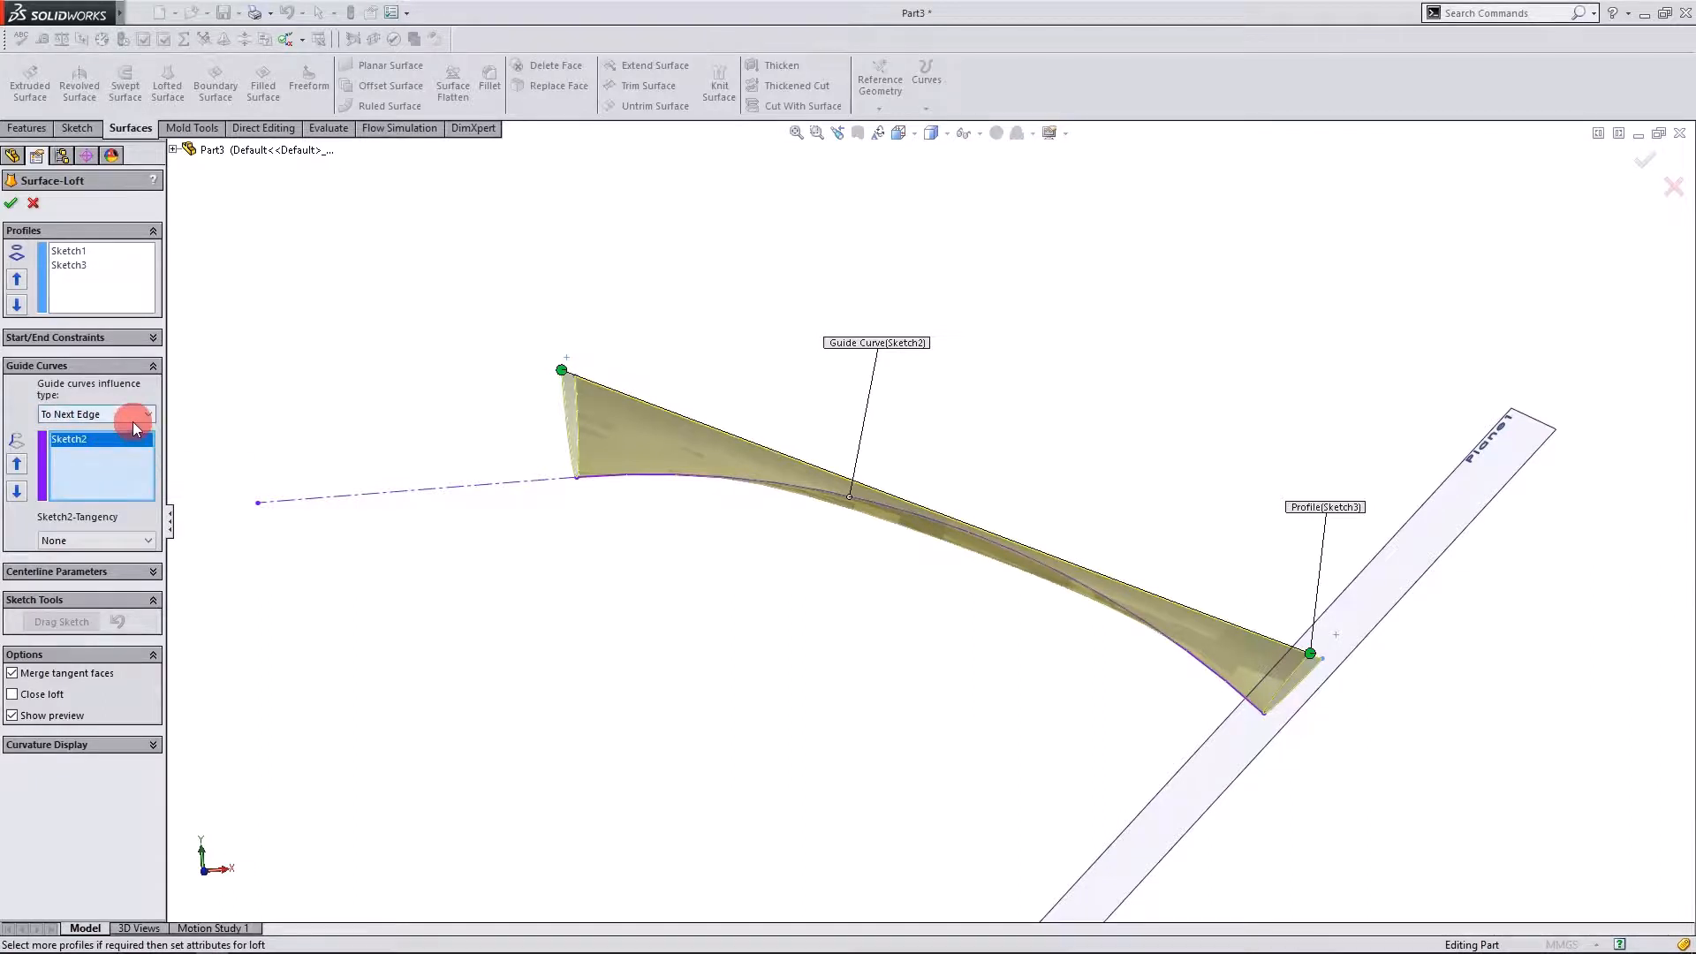
Set the guide curve influence type to Global and inspect the loft preview at an angle and from the front.
click(133, 418)
click(123, 460)
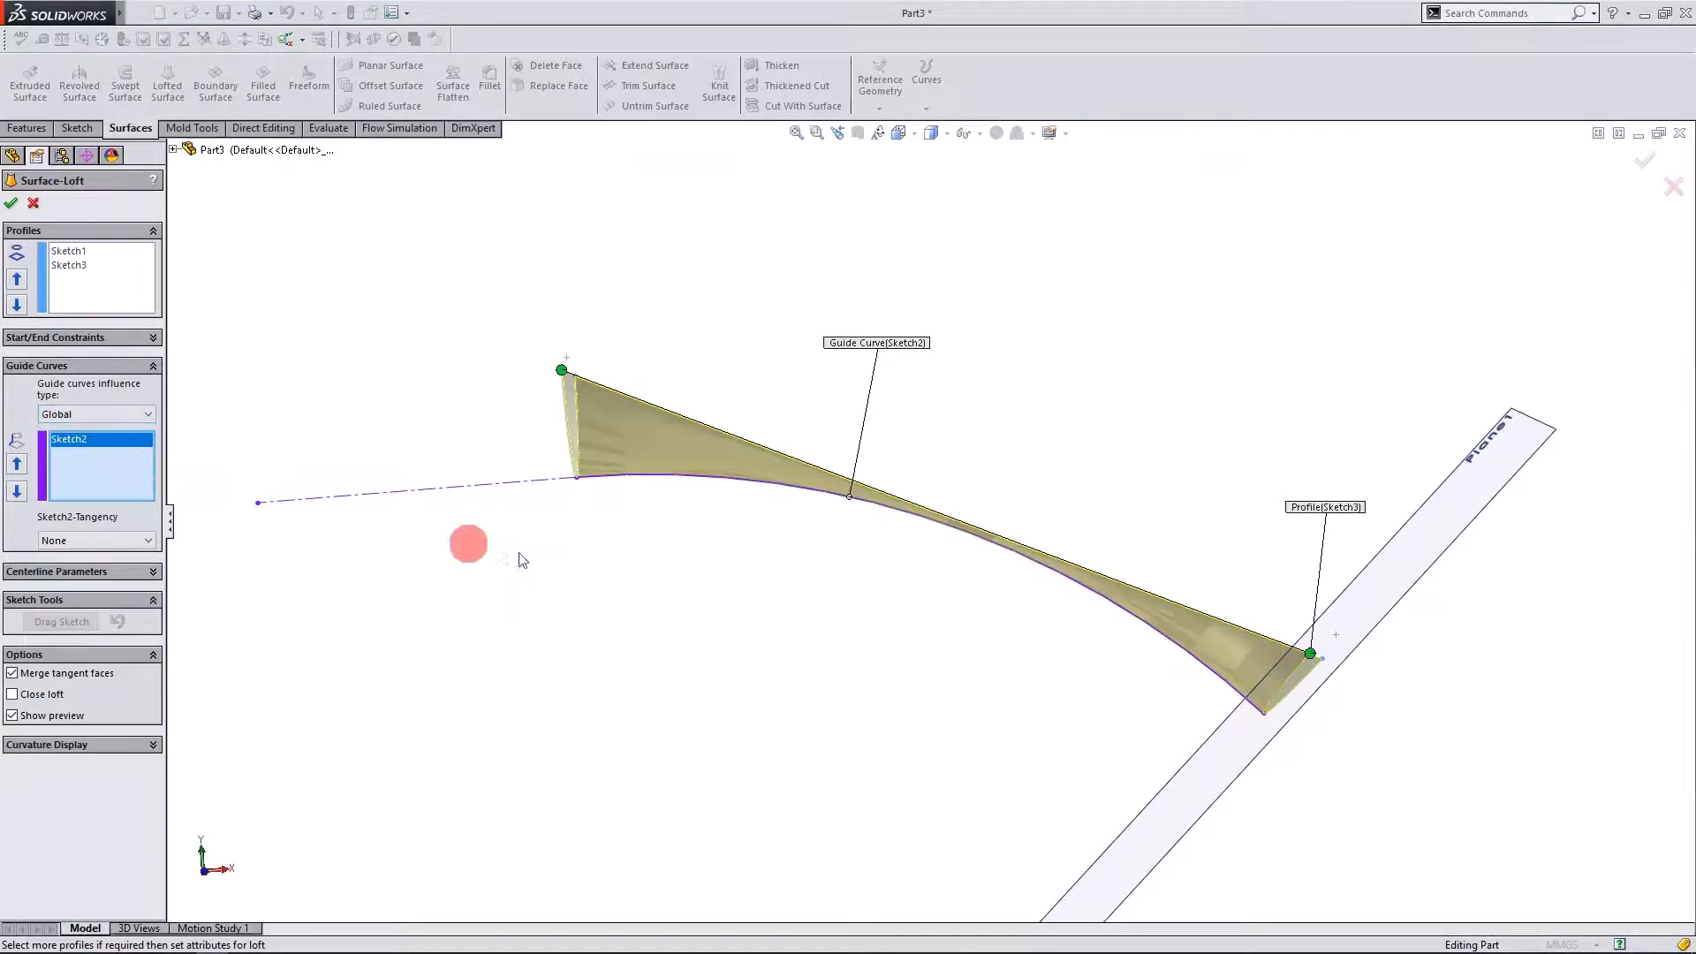
middle_drag(958, 652, 425, 833)
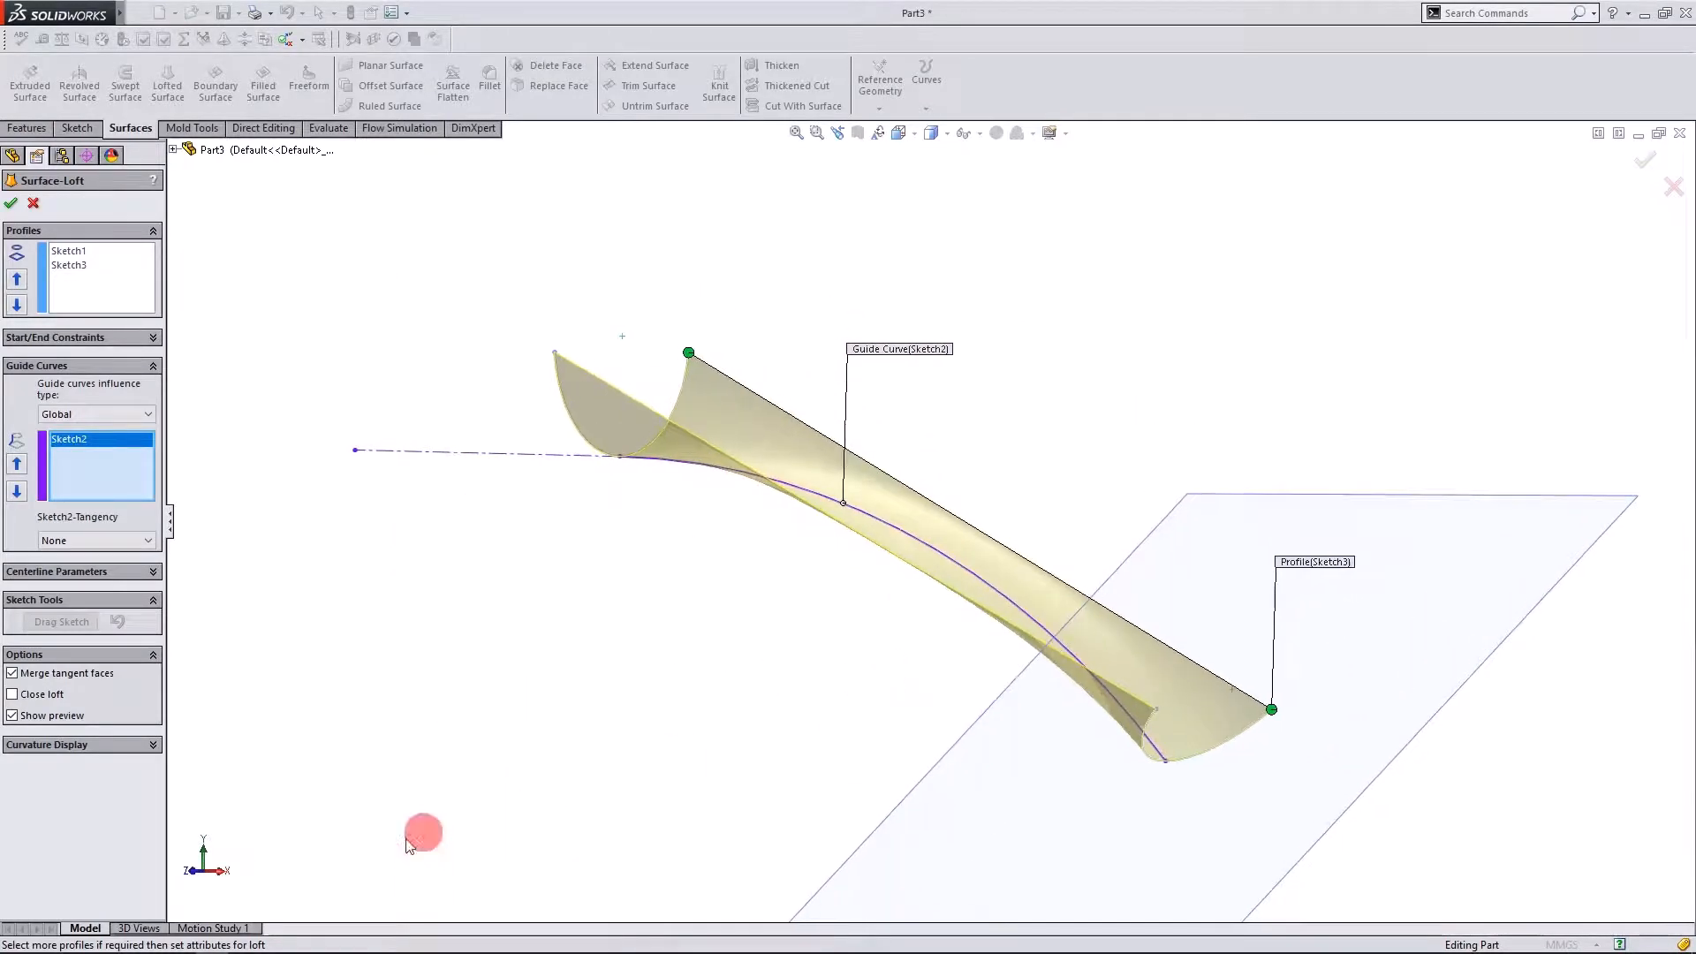
click(194, 873)
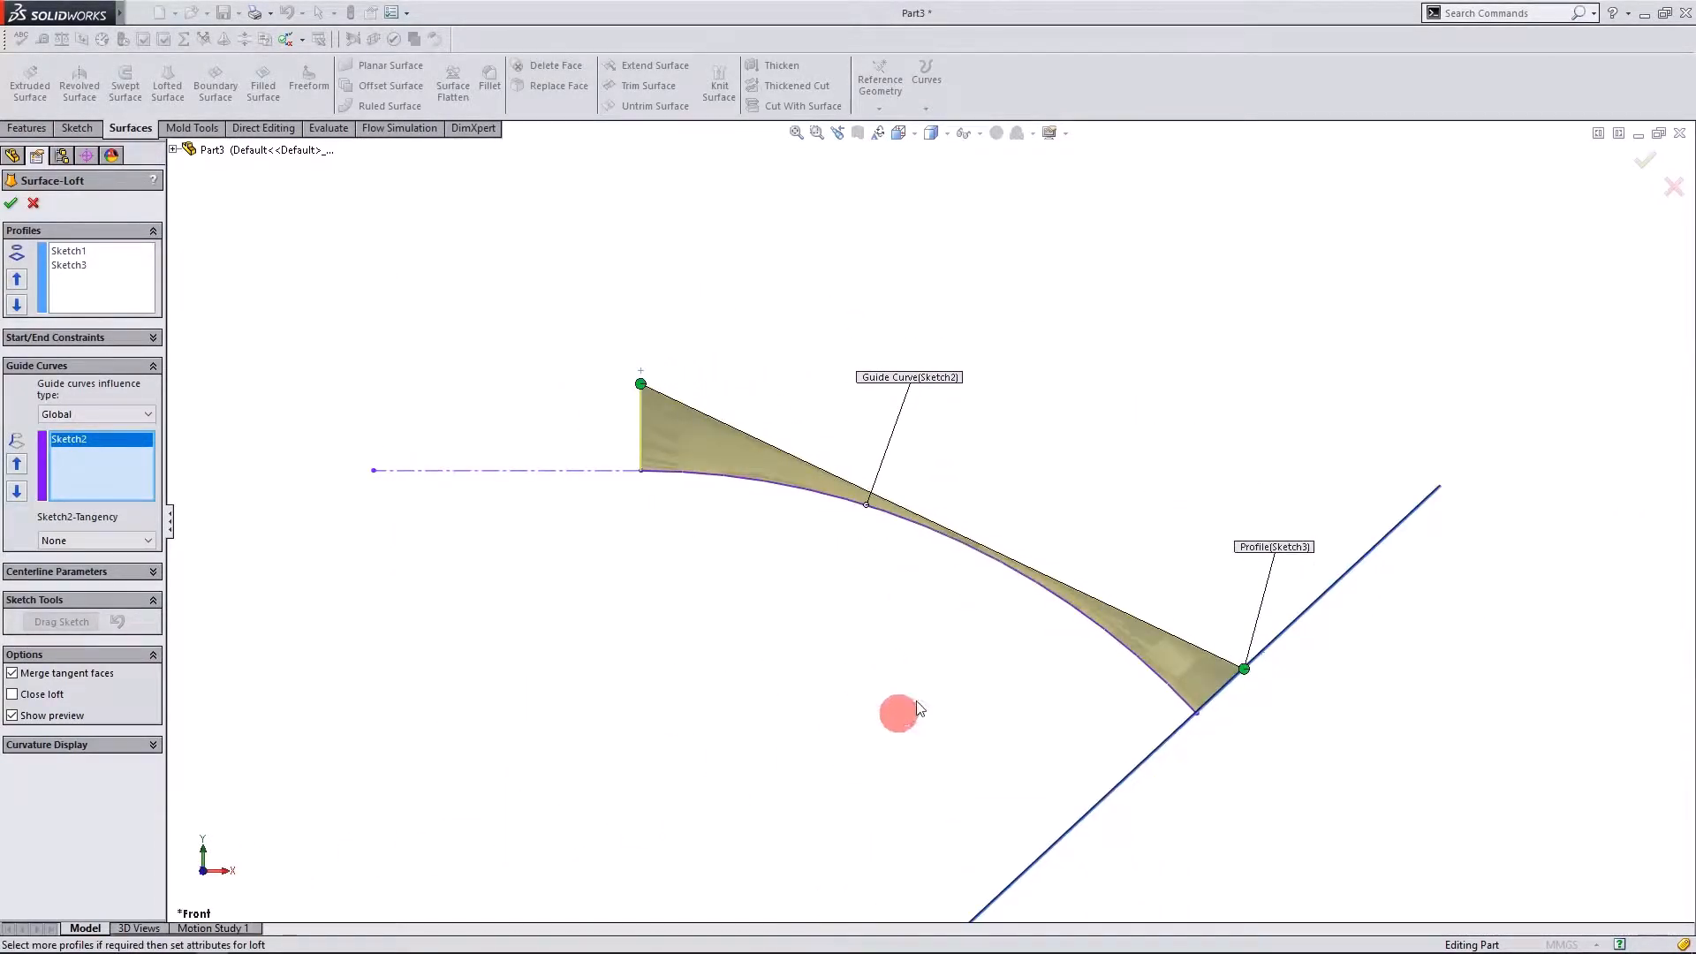
scroll(1076, 563, down, 1)
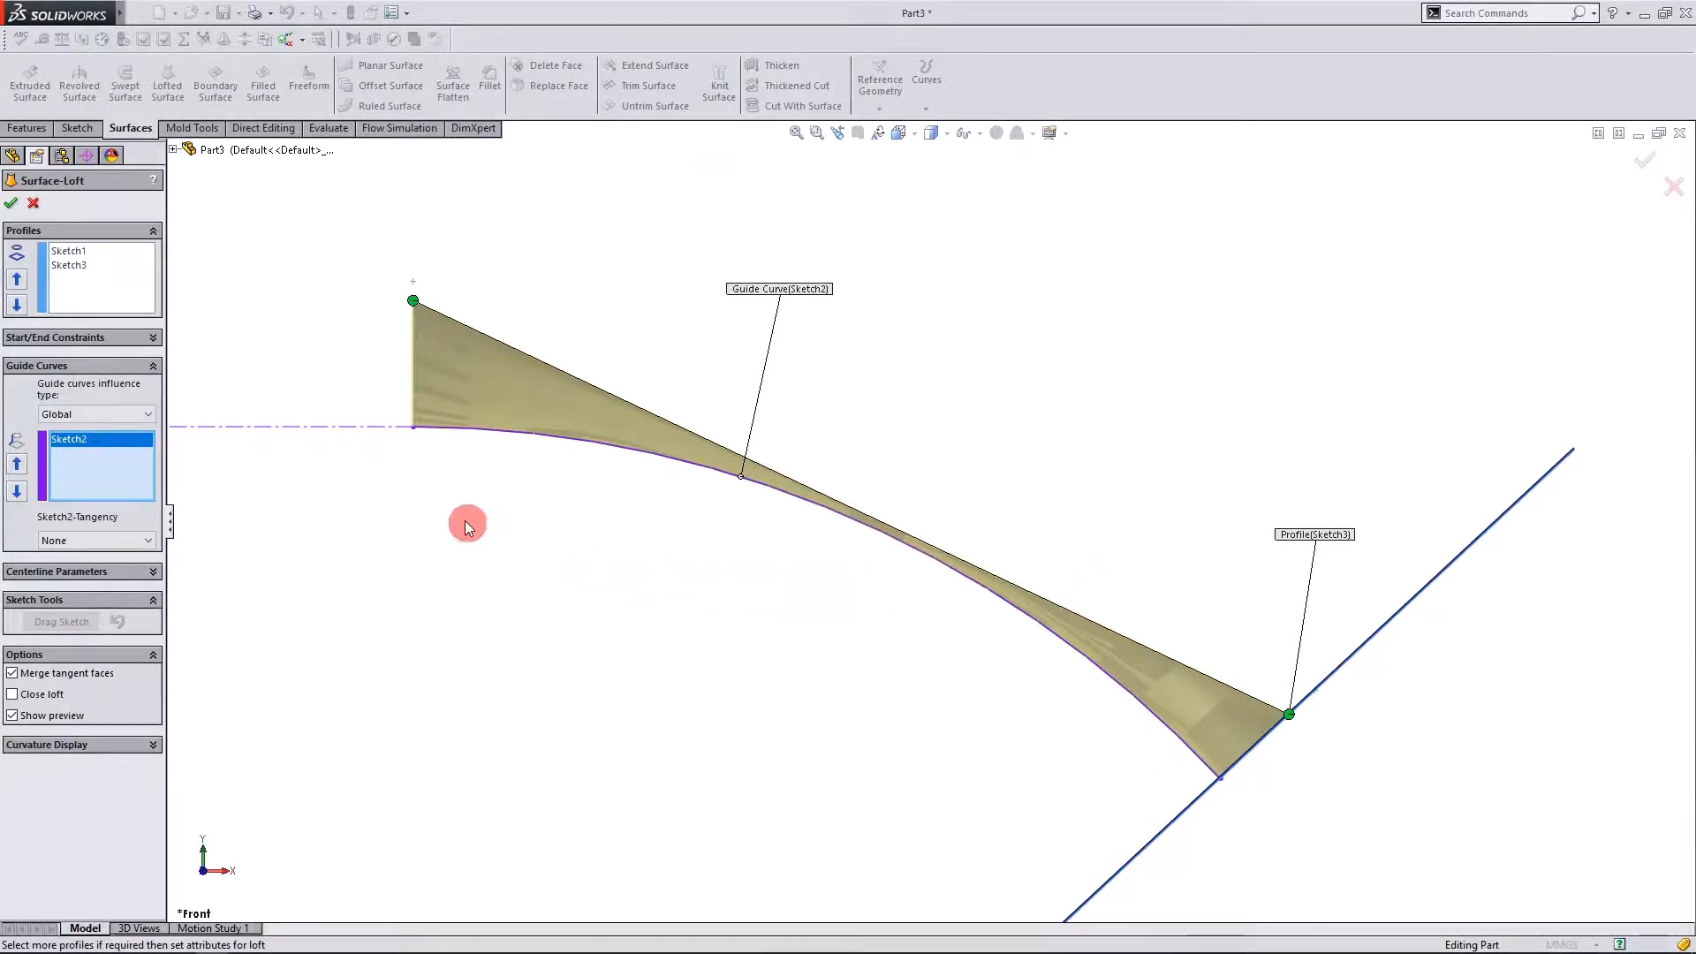
Set the loft's start constraint to Normal To Profile after trying Direction Vector.
click(106, 338)
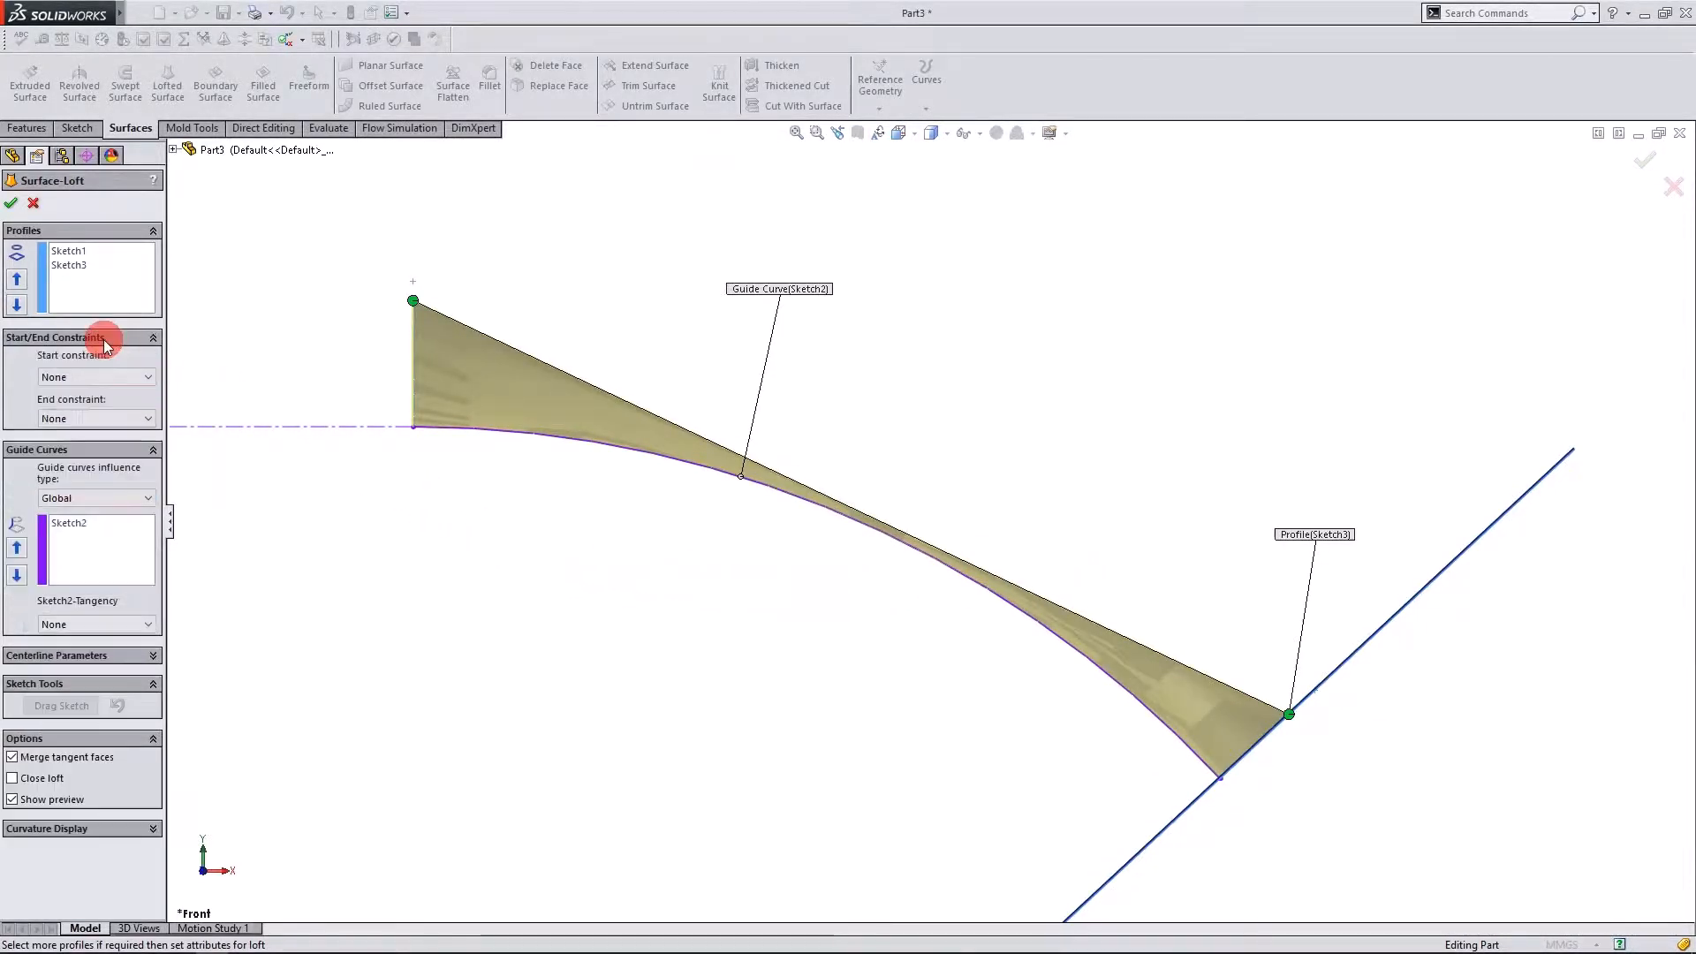
click(97, 376)
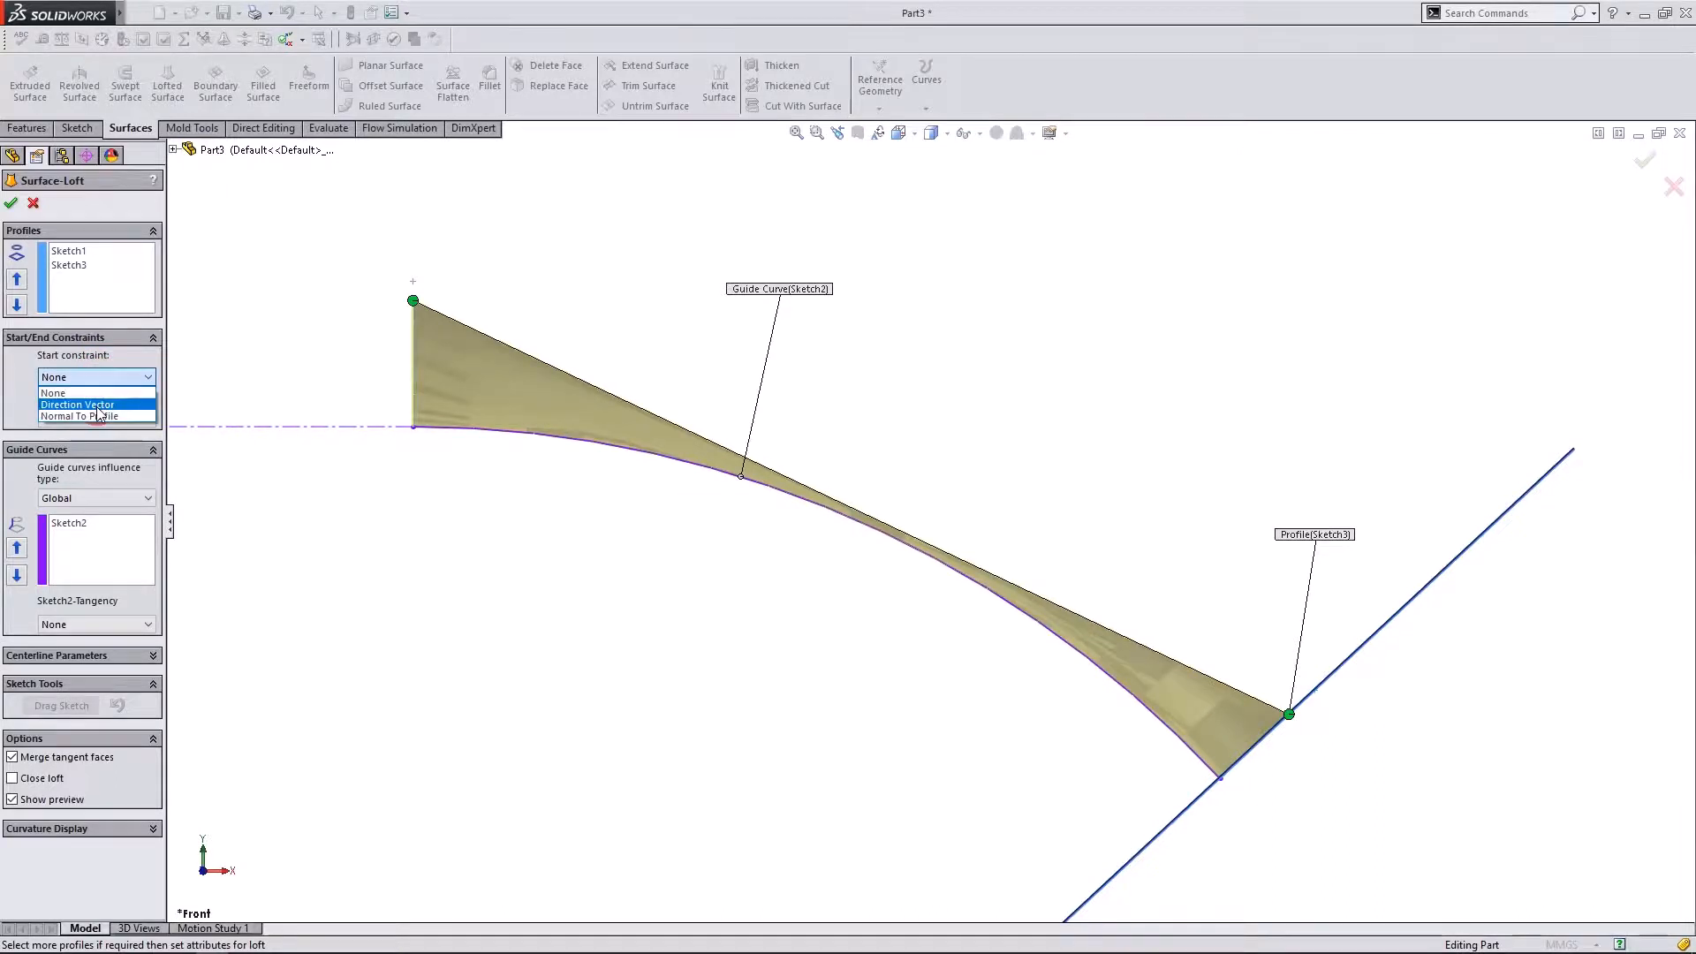
click(97, 406)
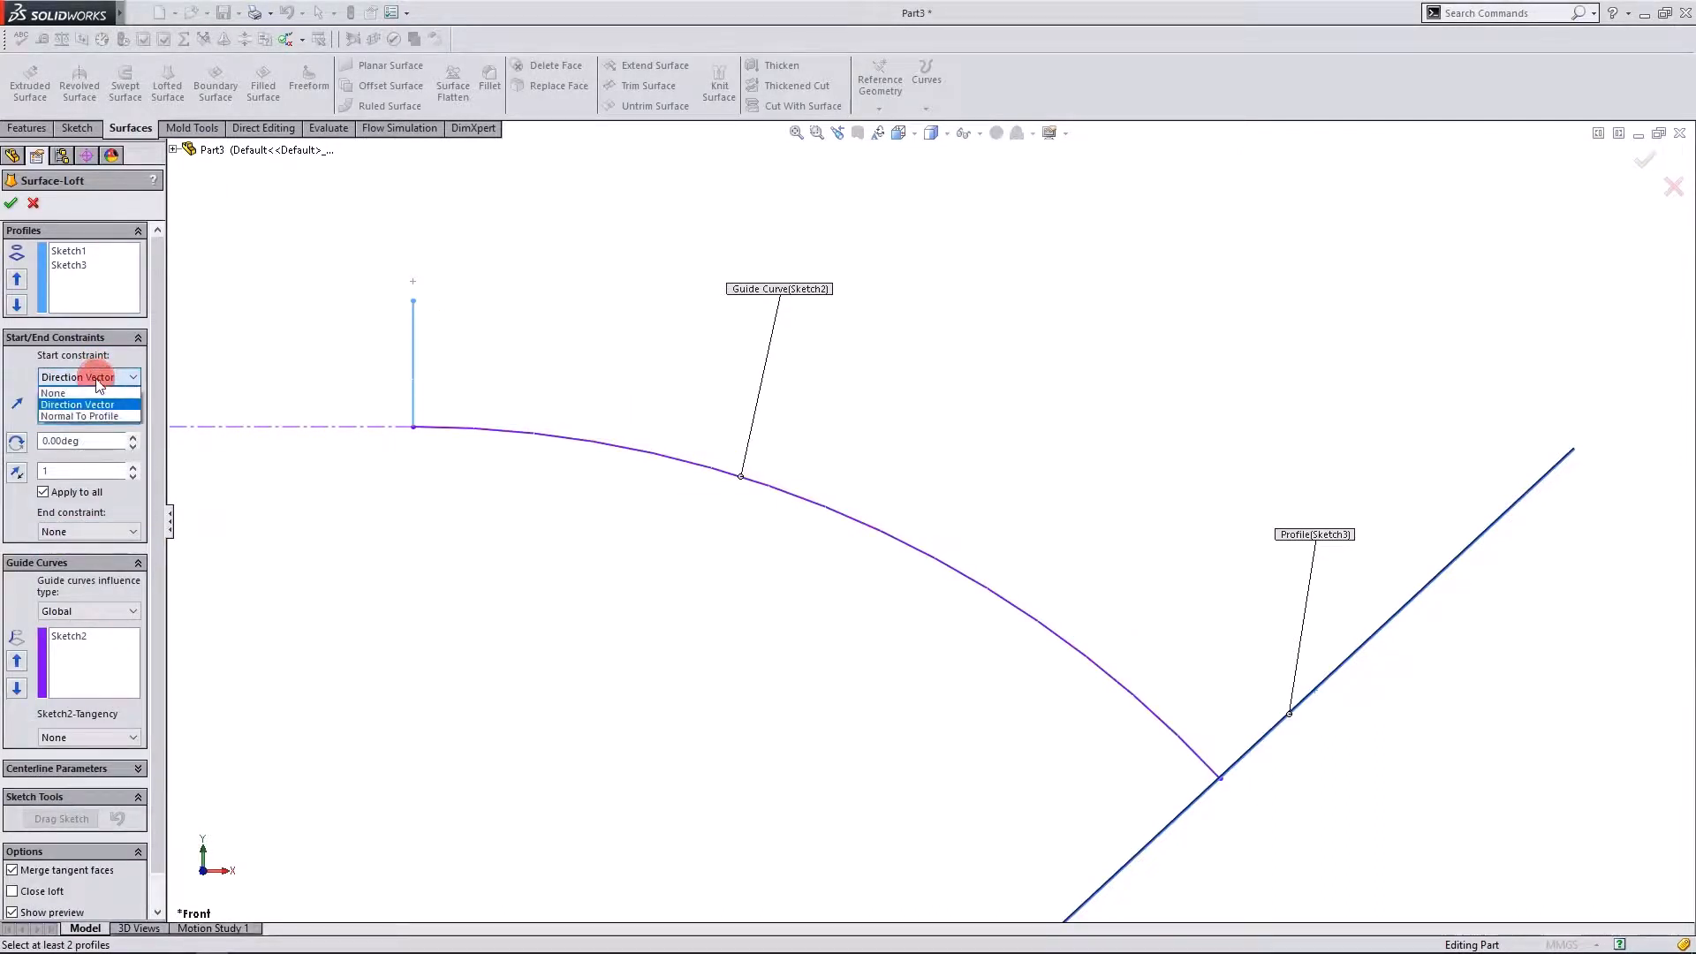
click(98, 414)
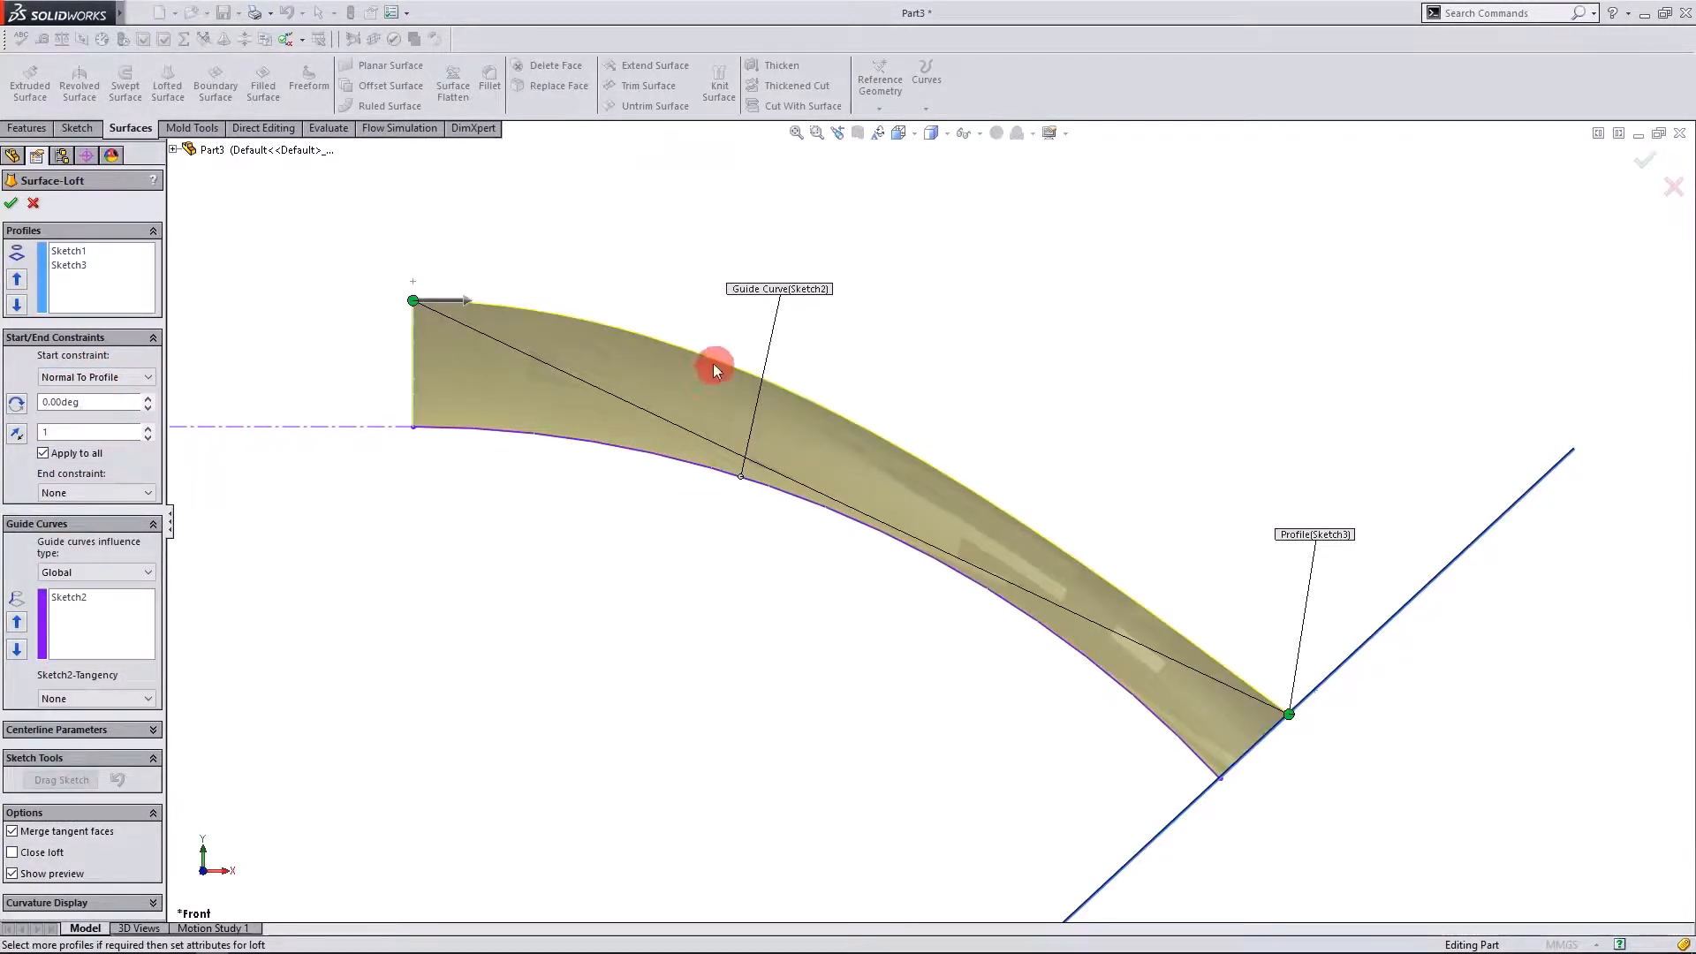
key(z)
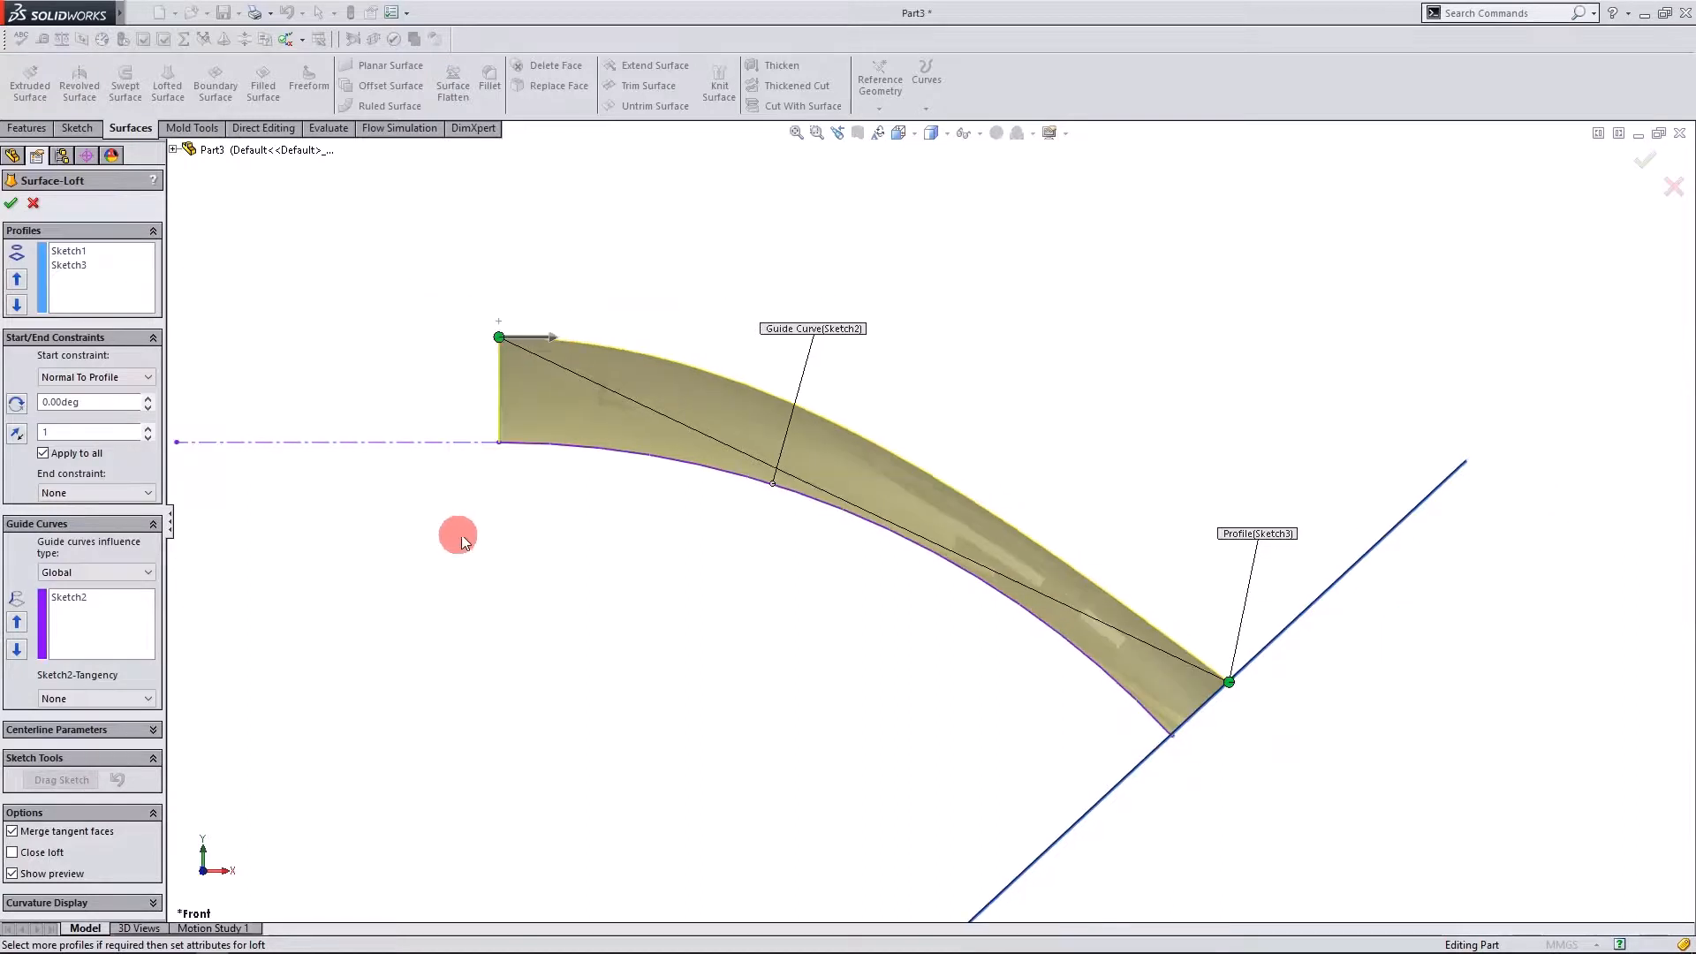
Try raising the draft angle of the loft's start constraint to 30 degrees.
click(147, 398)
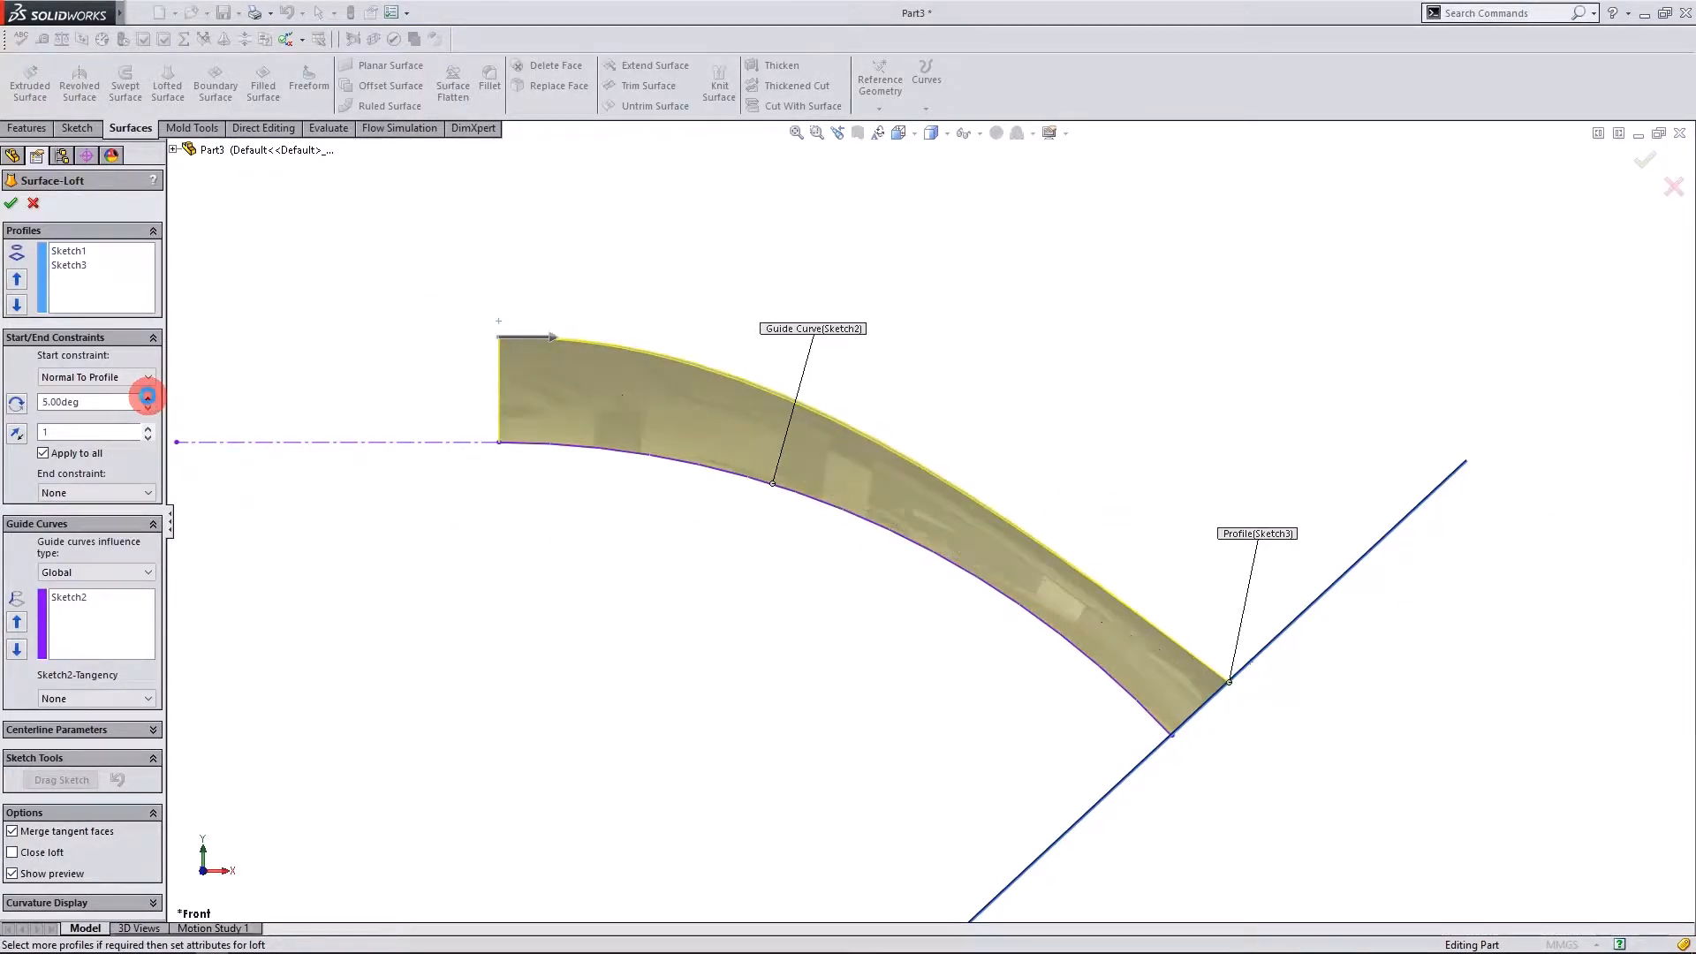
click(147, 398)
click(148, 397)
click(148, 397)
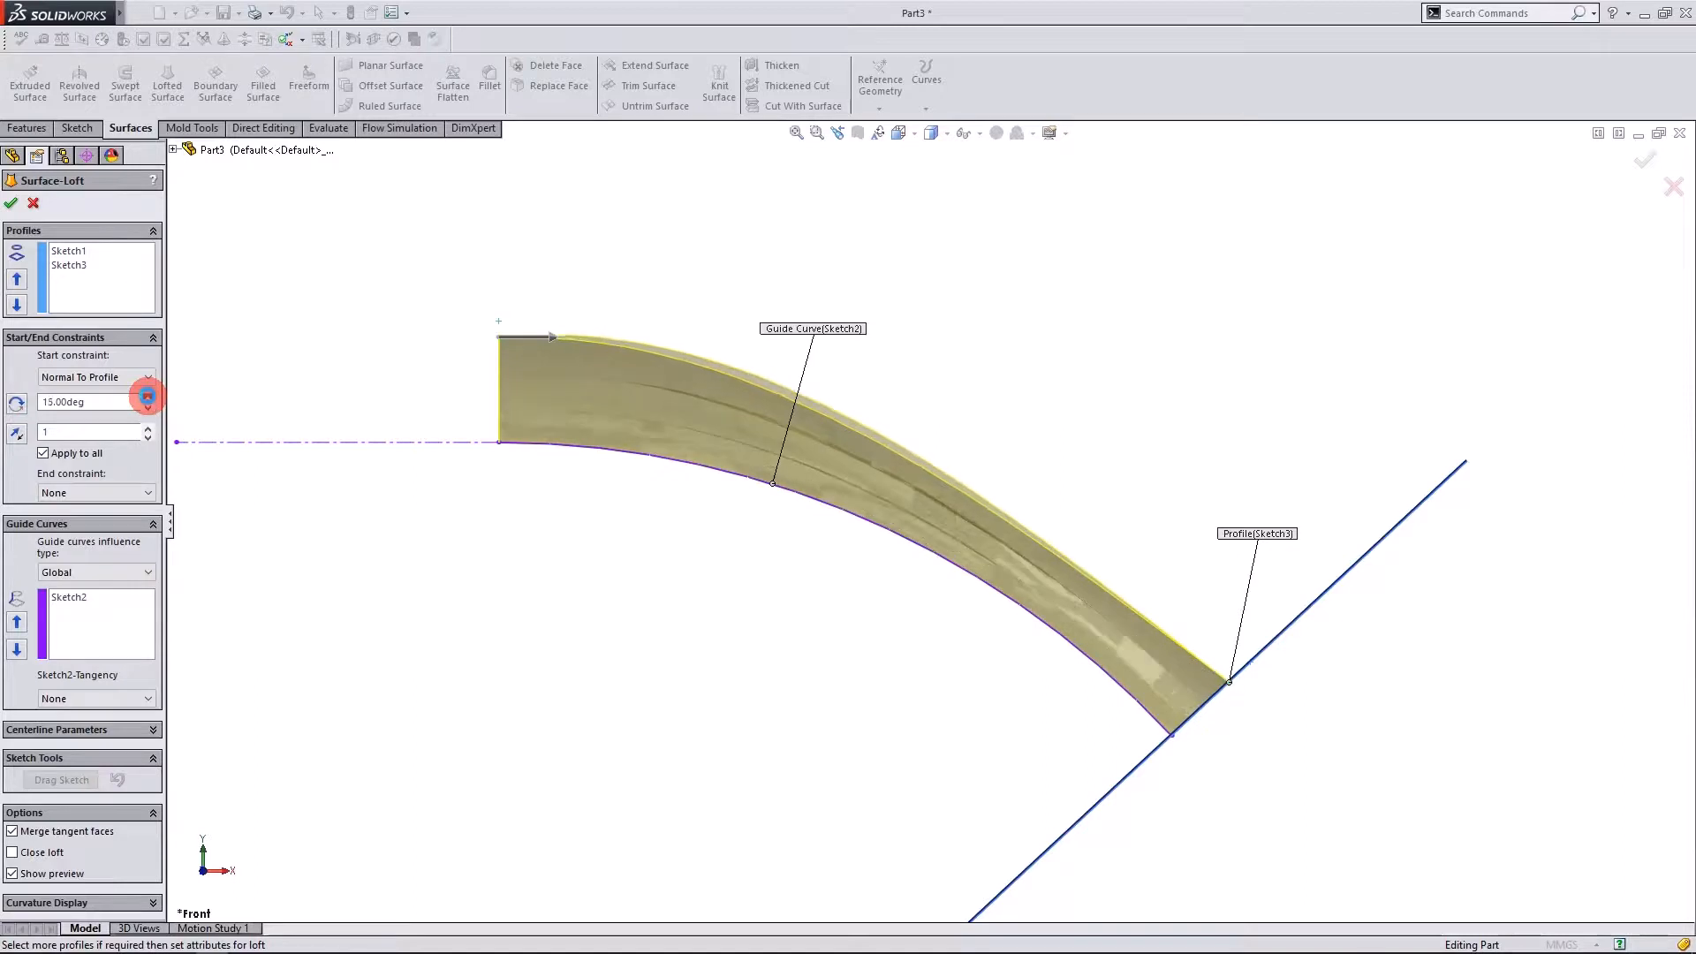
click(147, 398)
click(148, 398)
click(148, 397)
click(148, 398)
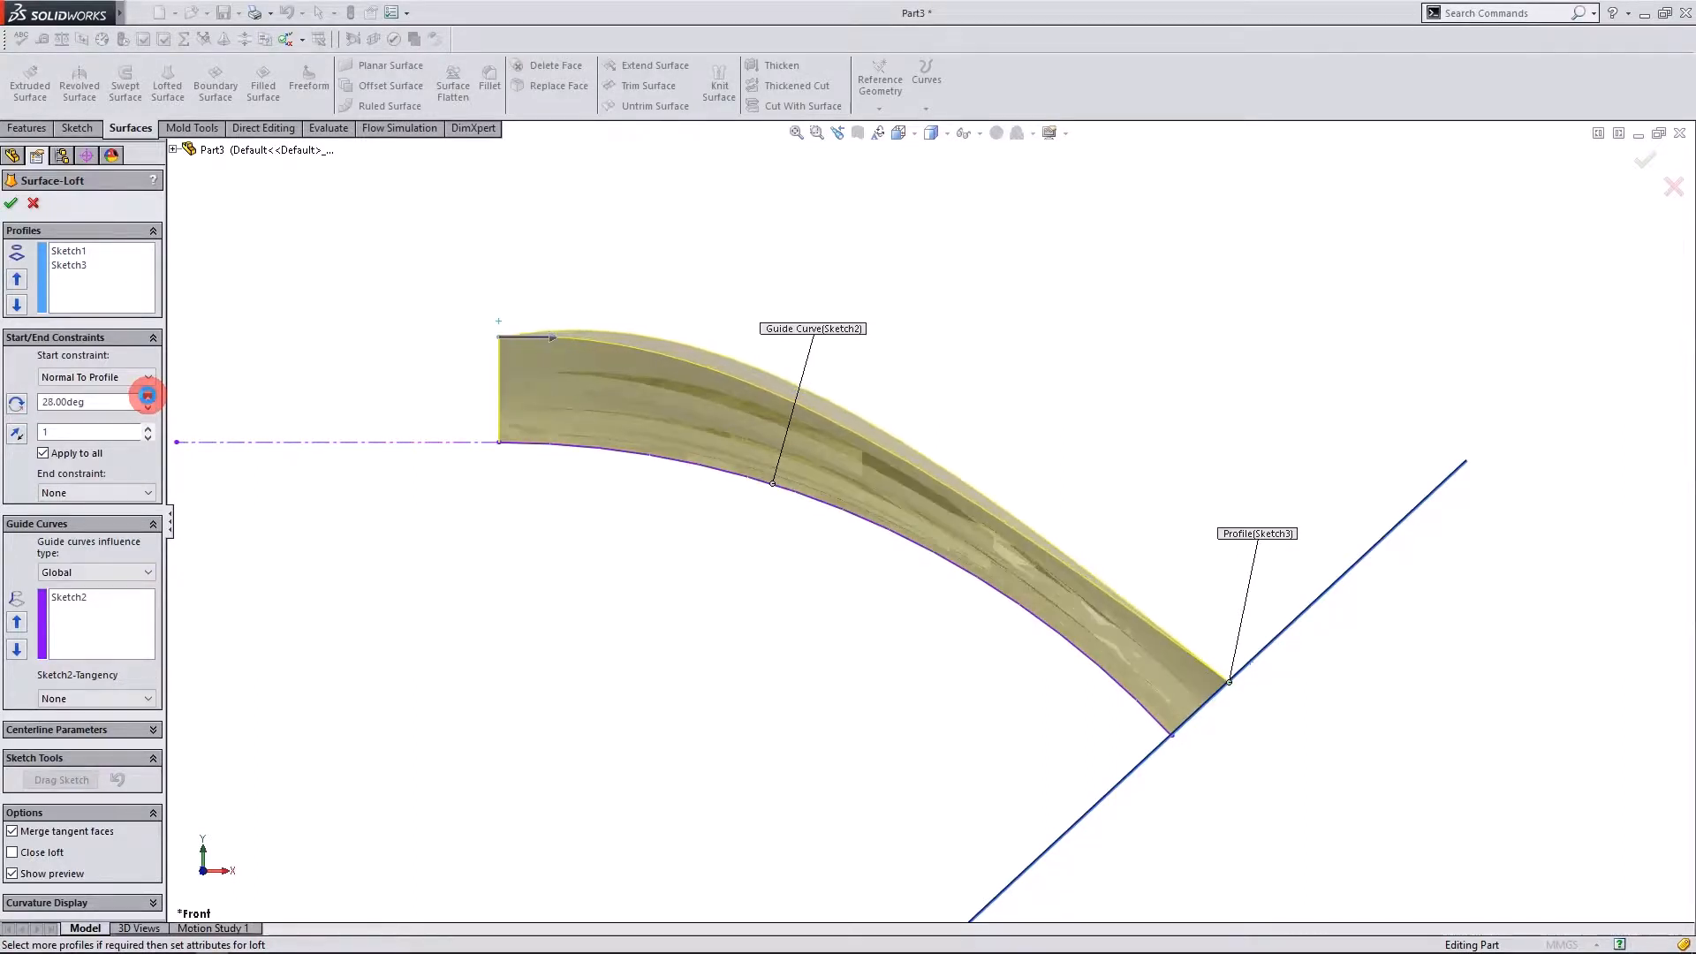
click(148, 398)
click(148, 398)
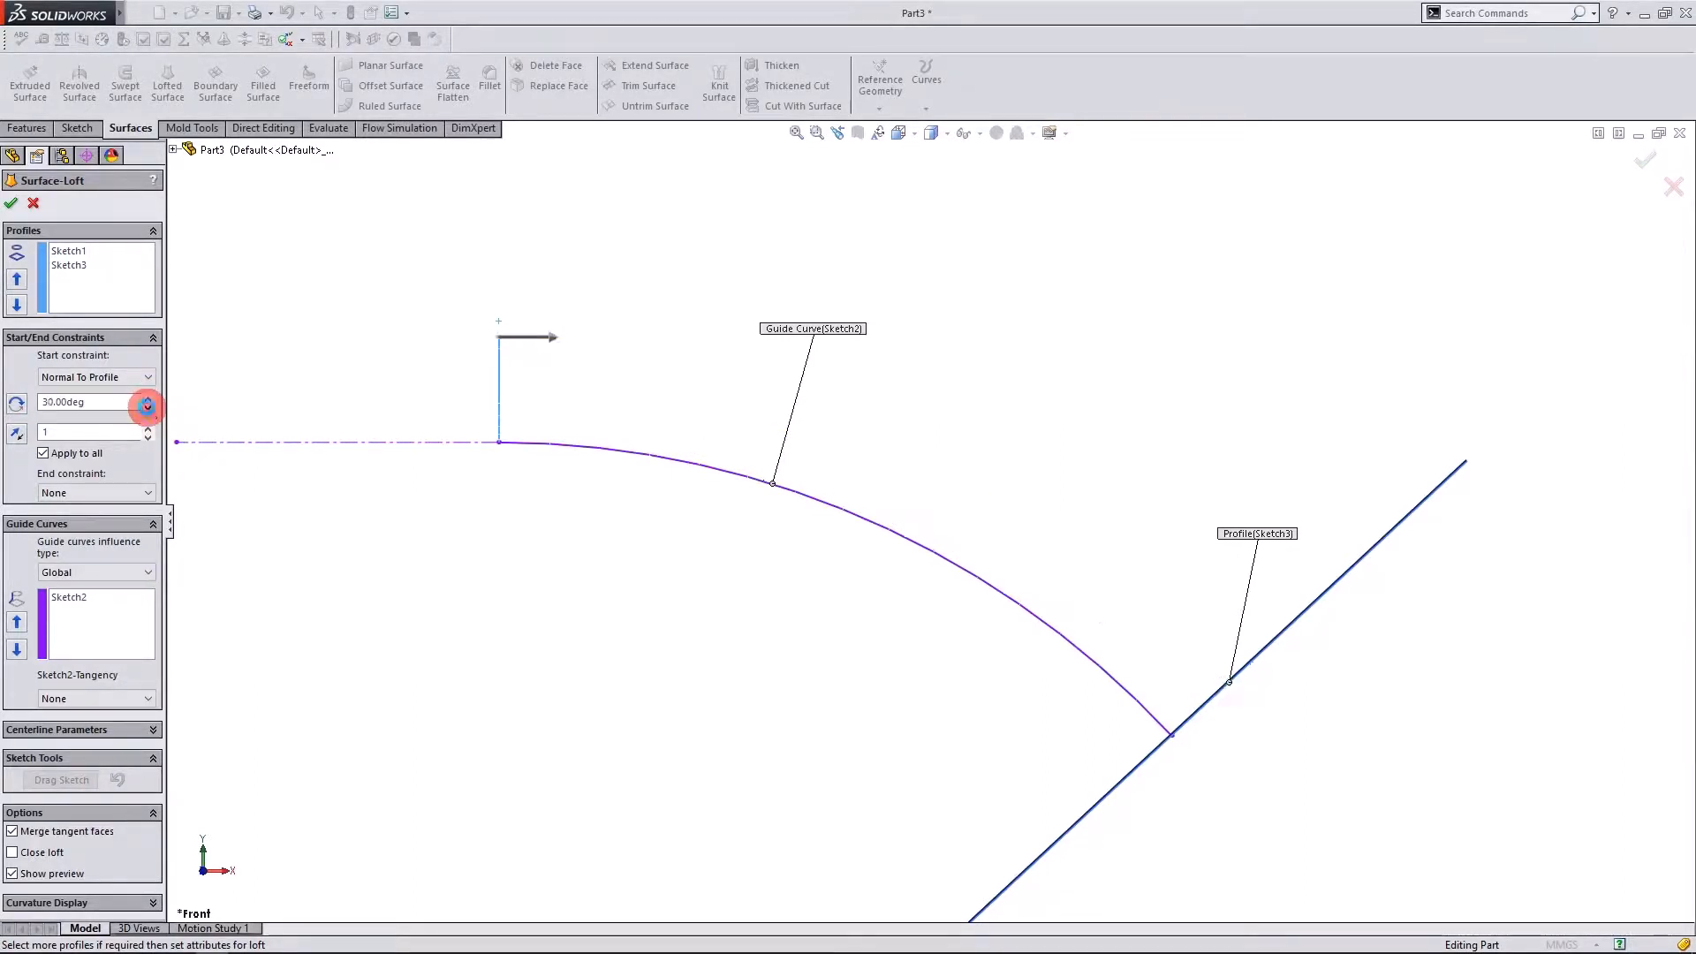
Return the draft angle of the loft's start constraint to 0 degrees.
click(146, 407)
click(146, 407)
click(147, 407)
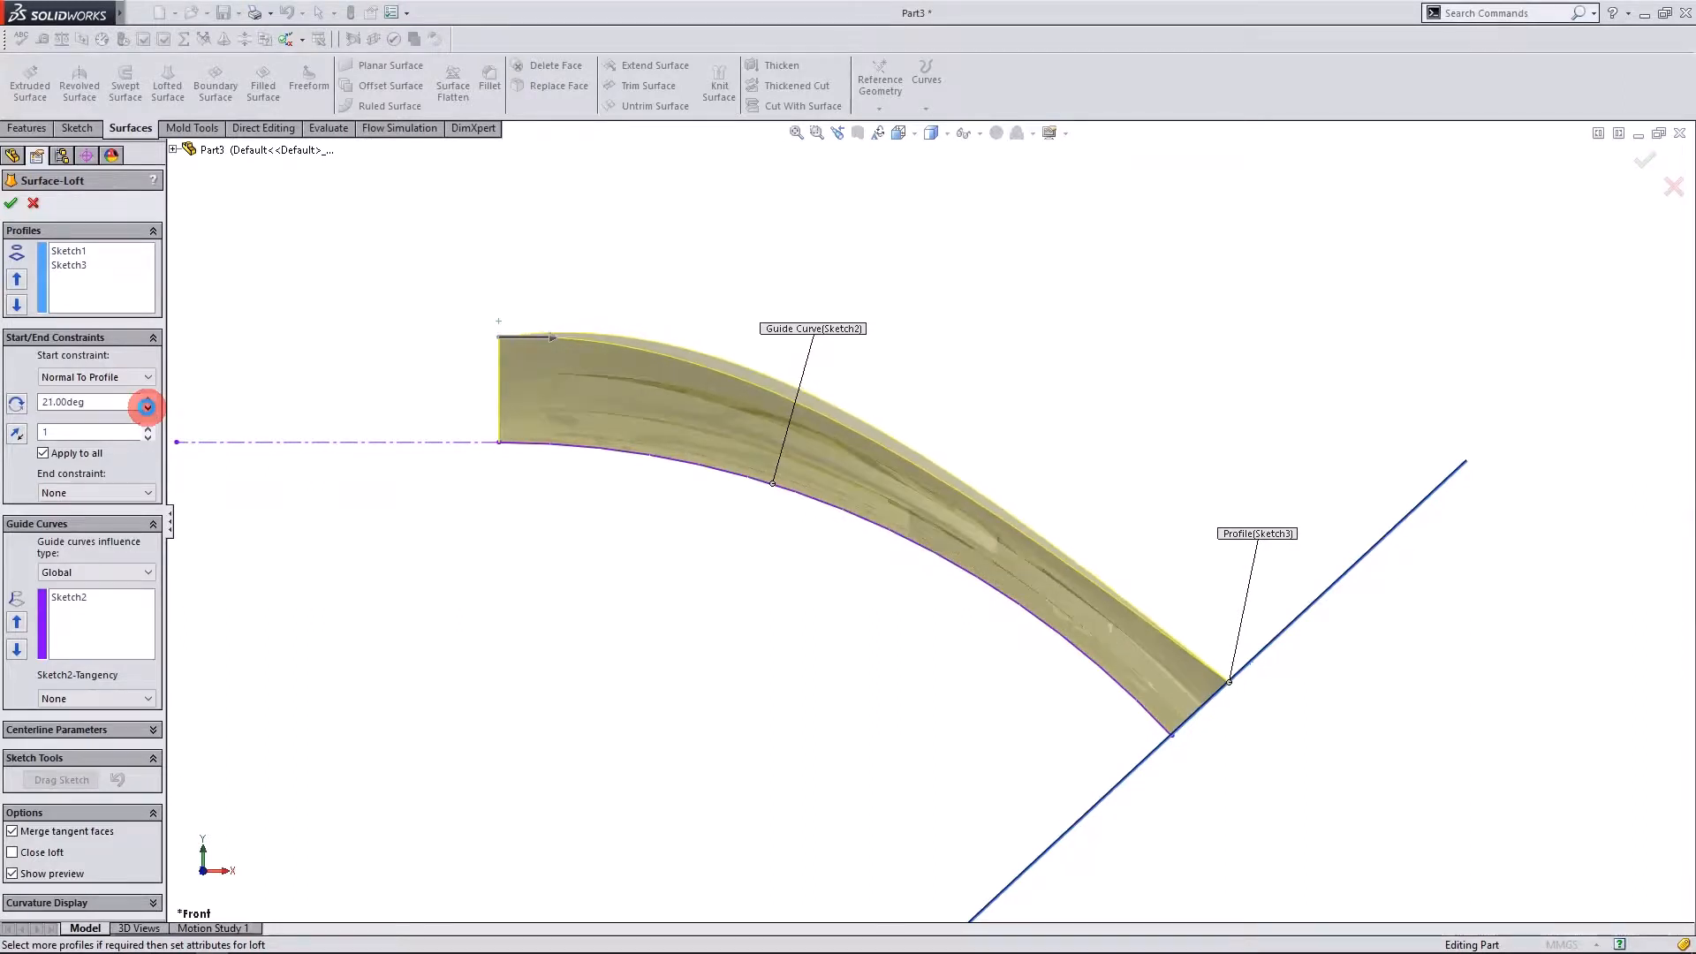
click(146, 408)
click(147, 407)
click(147, 409)
click(147, 408)
click(147, 409)
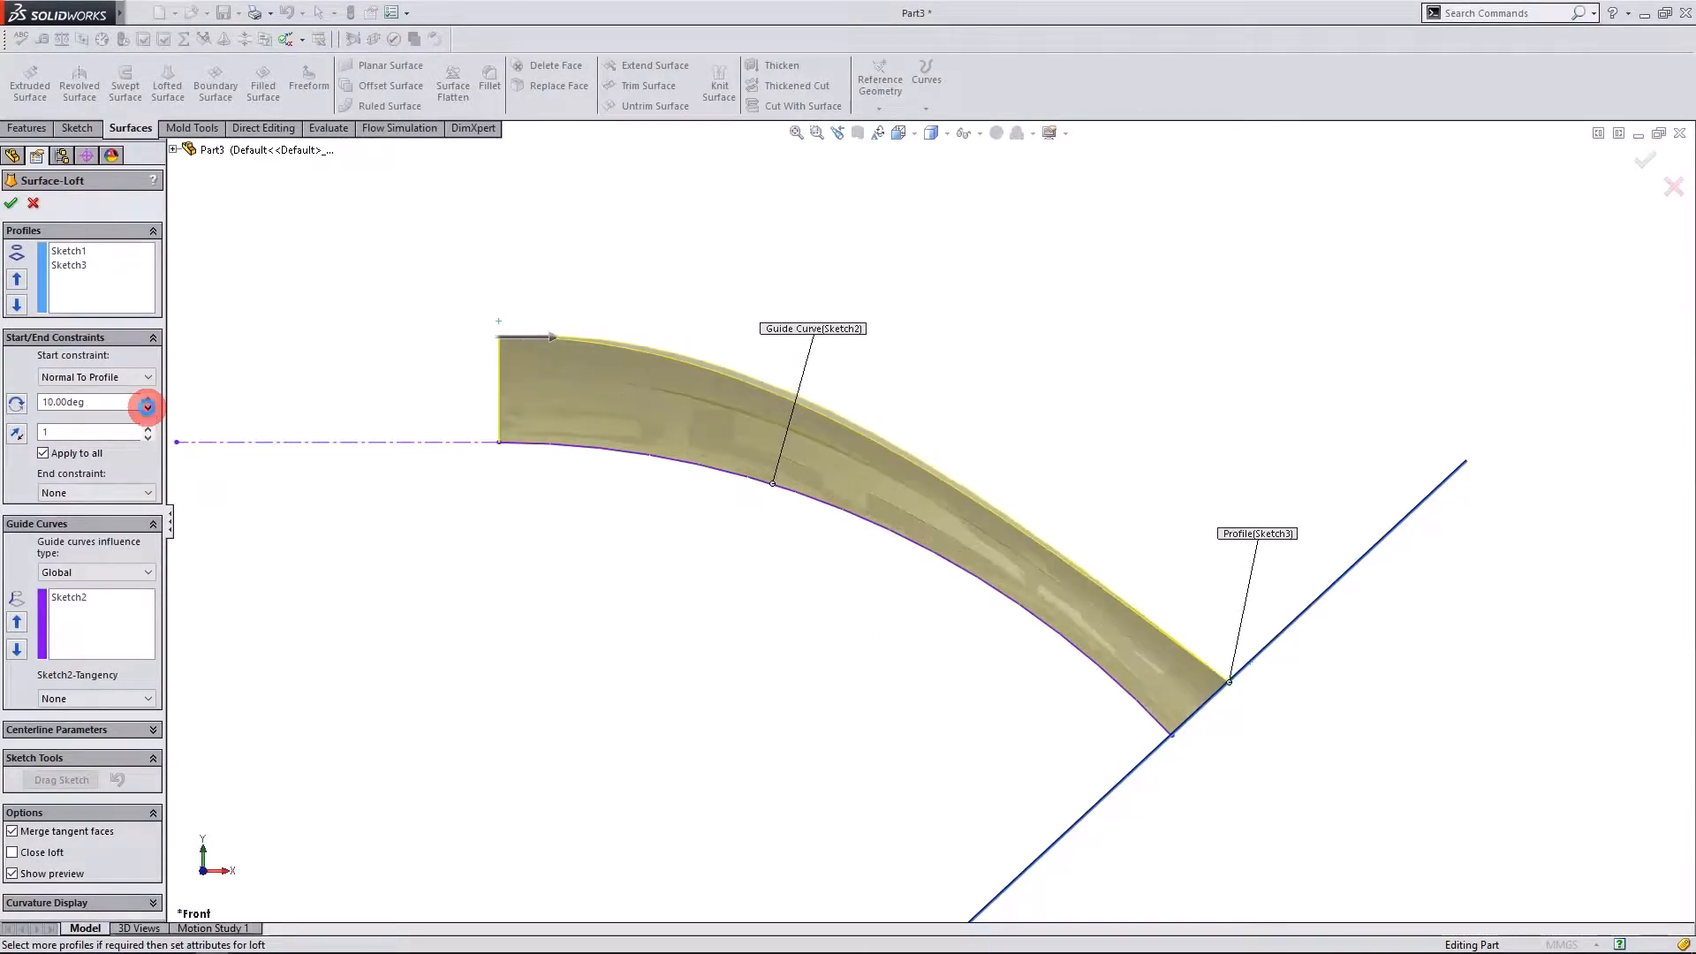
click(147, 409)
click(147, 409)
click(148, 409)
click(148, 409)
click(147, 409)
click(147, 409)
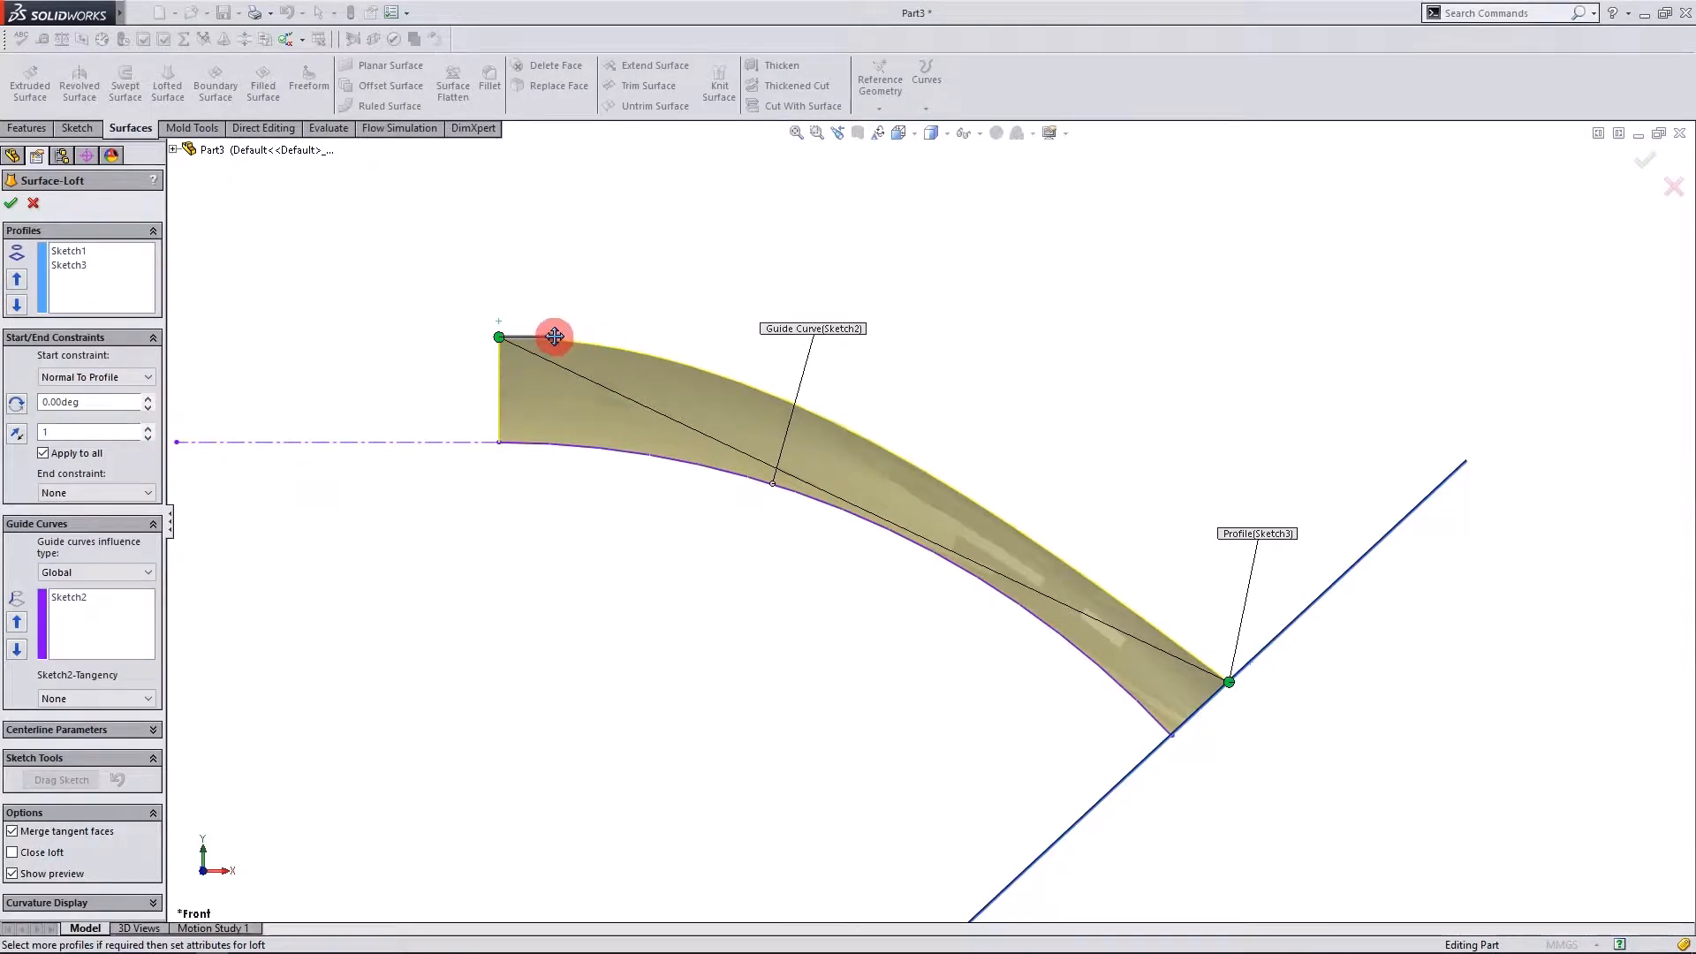
Lengthen the loft's start tangent to about 3.56 and inspect the preview at an angle.
drag(694, 346, 594, 336)
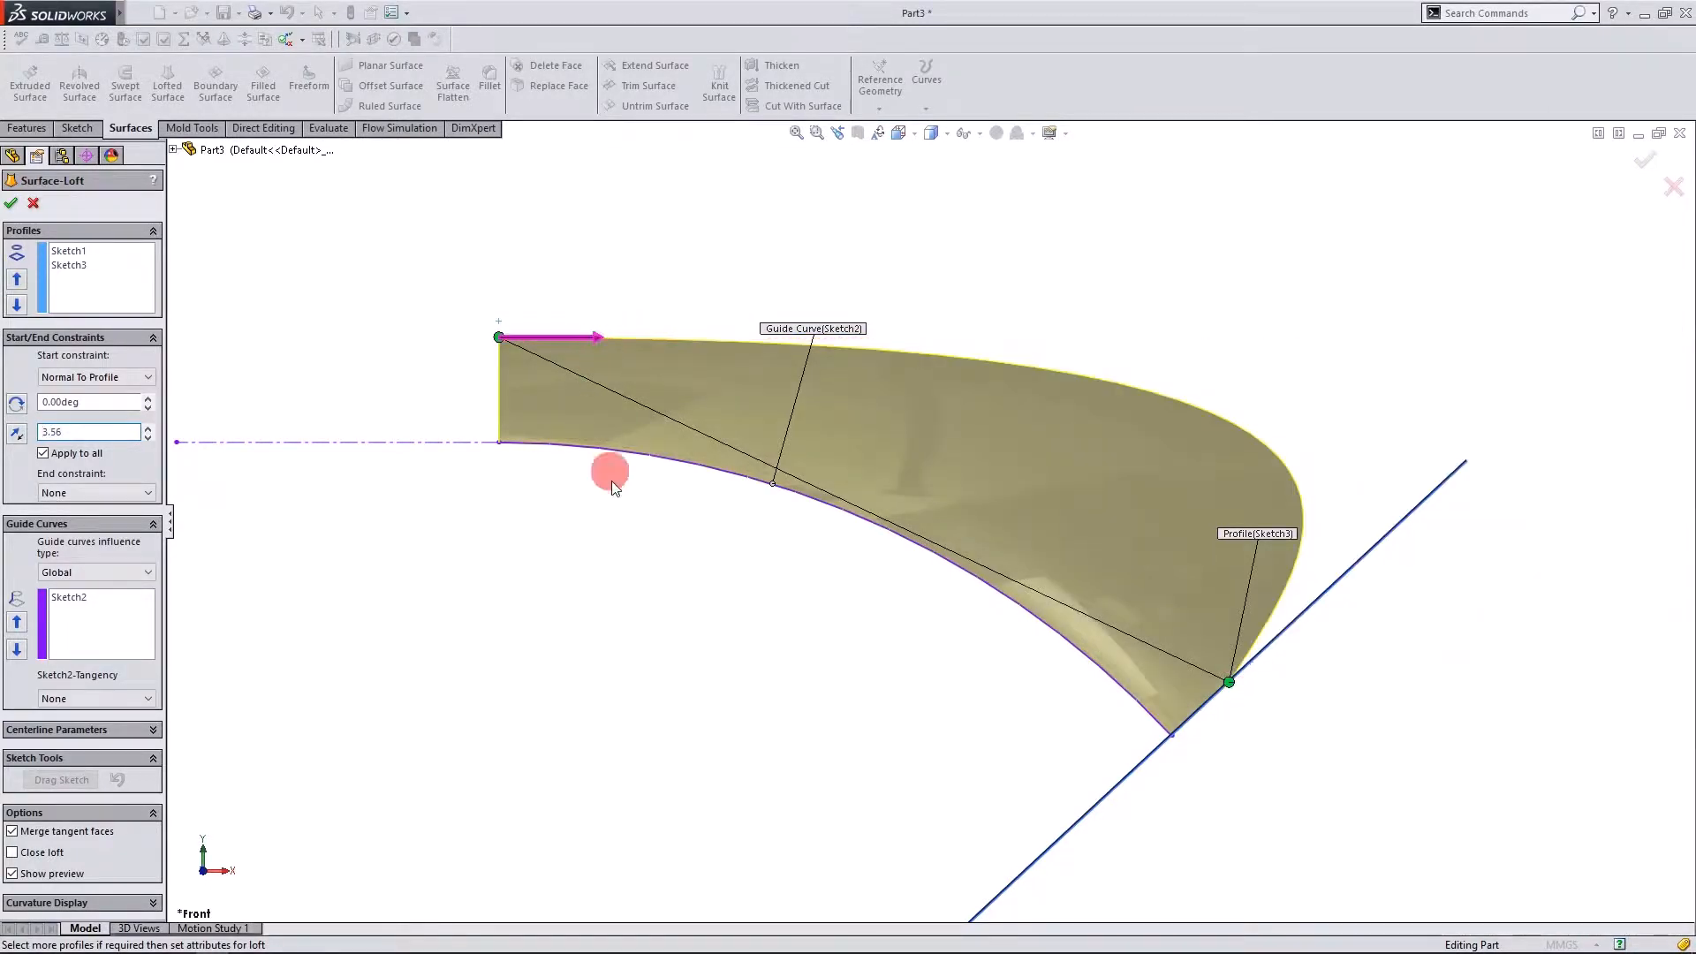
scroll(782, 580, up, 1)
mouse_move(782, 580)
middle_down()
mouse_move(529, 564)
mouse_move(777, 560)
mouse_move(594, 556)
mouse_move(575, 571)
mouse_move(720, 576)
mouse_move(697, 573)
middle_up()
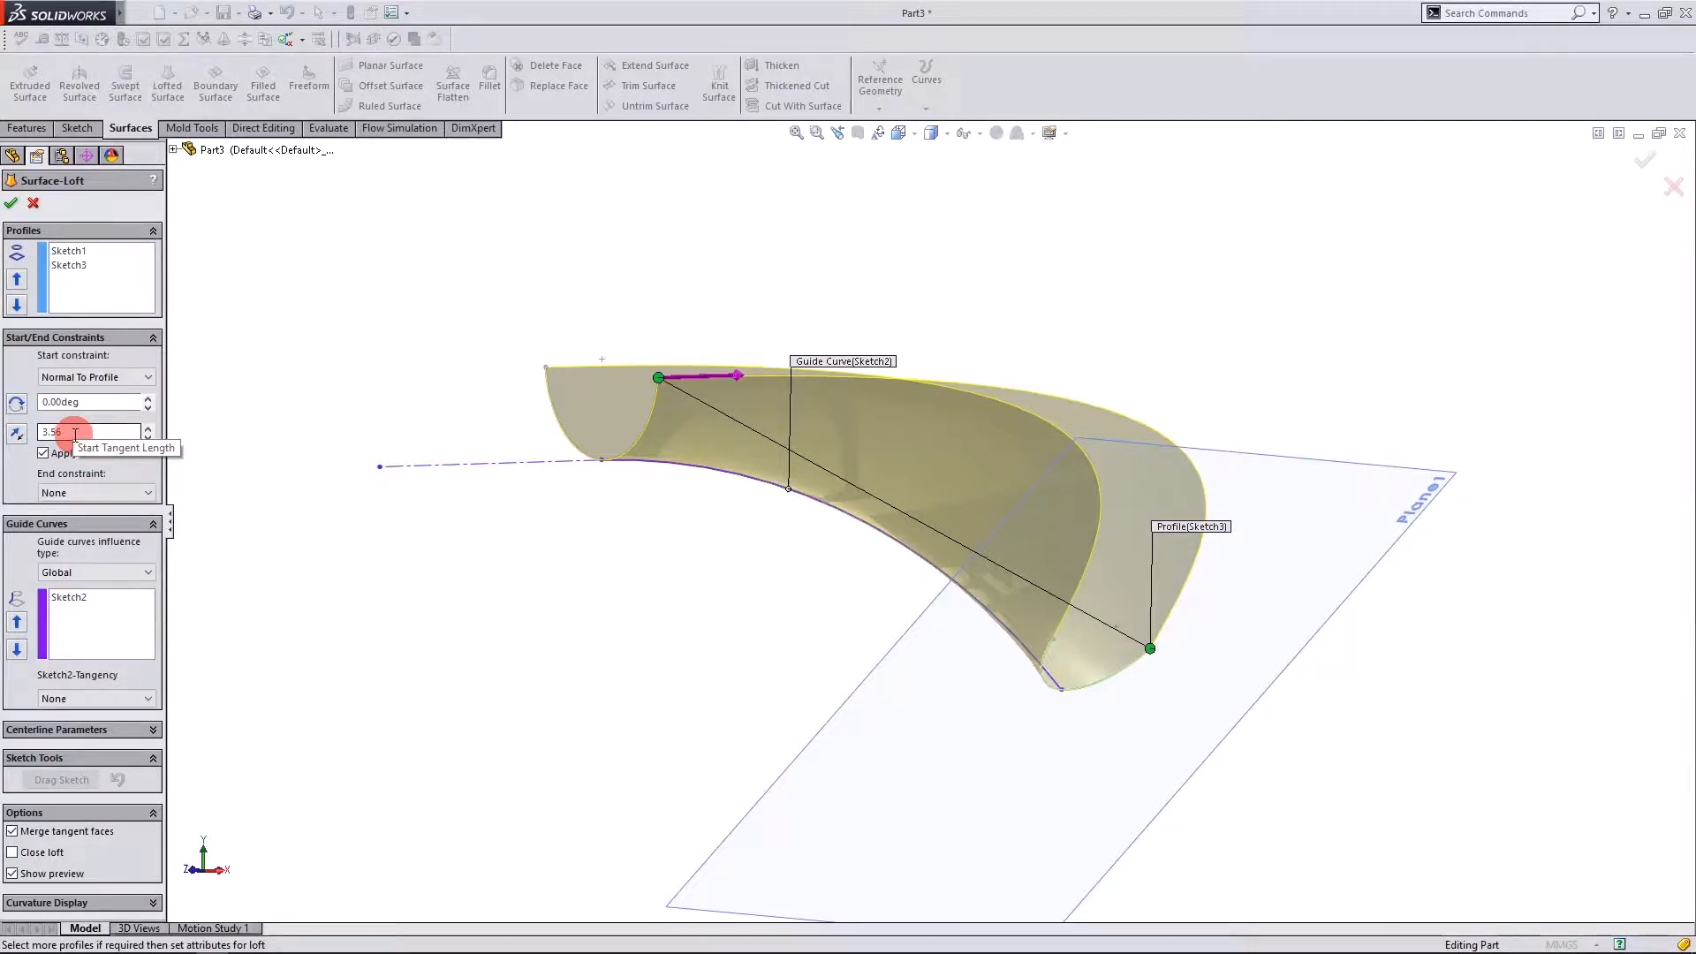
Set the loft's end constraint to Normal To Profile and adjust its tangent length to about 0.52 in the front view.
click(100, 493)
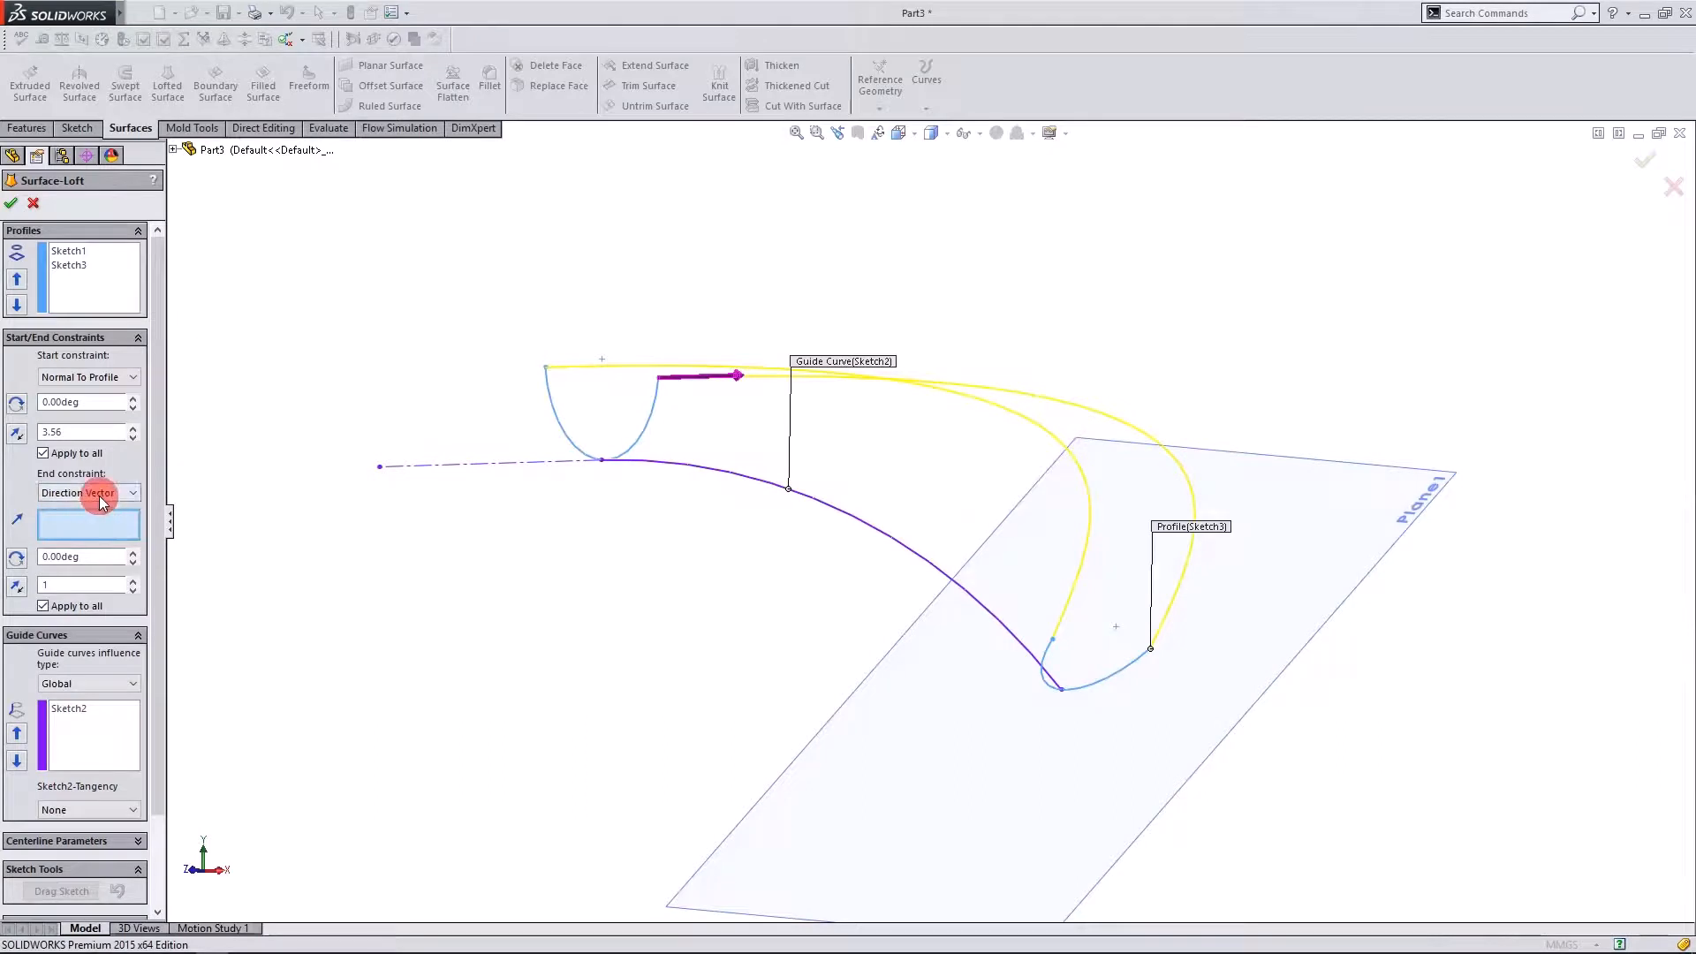
click(85, 531)
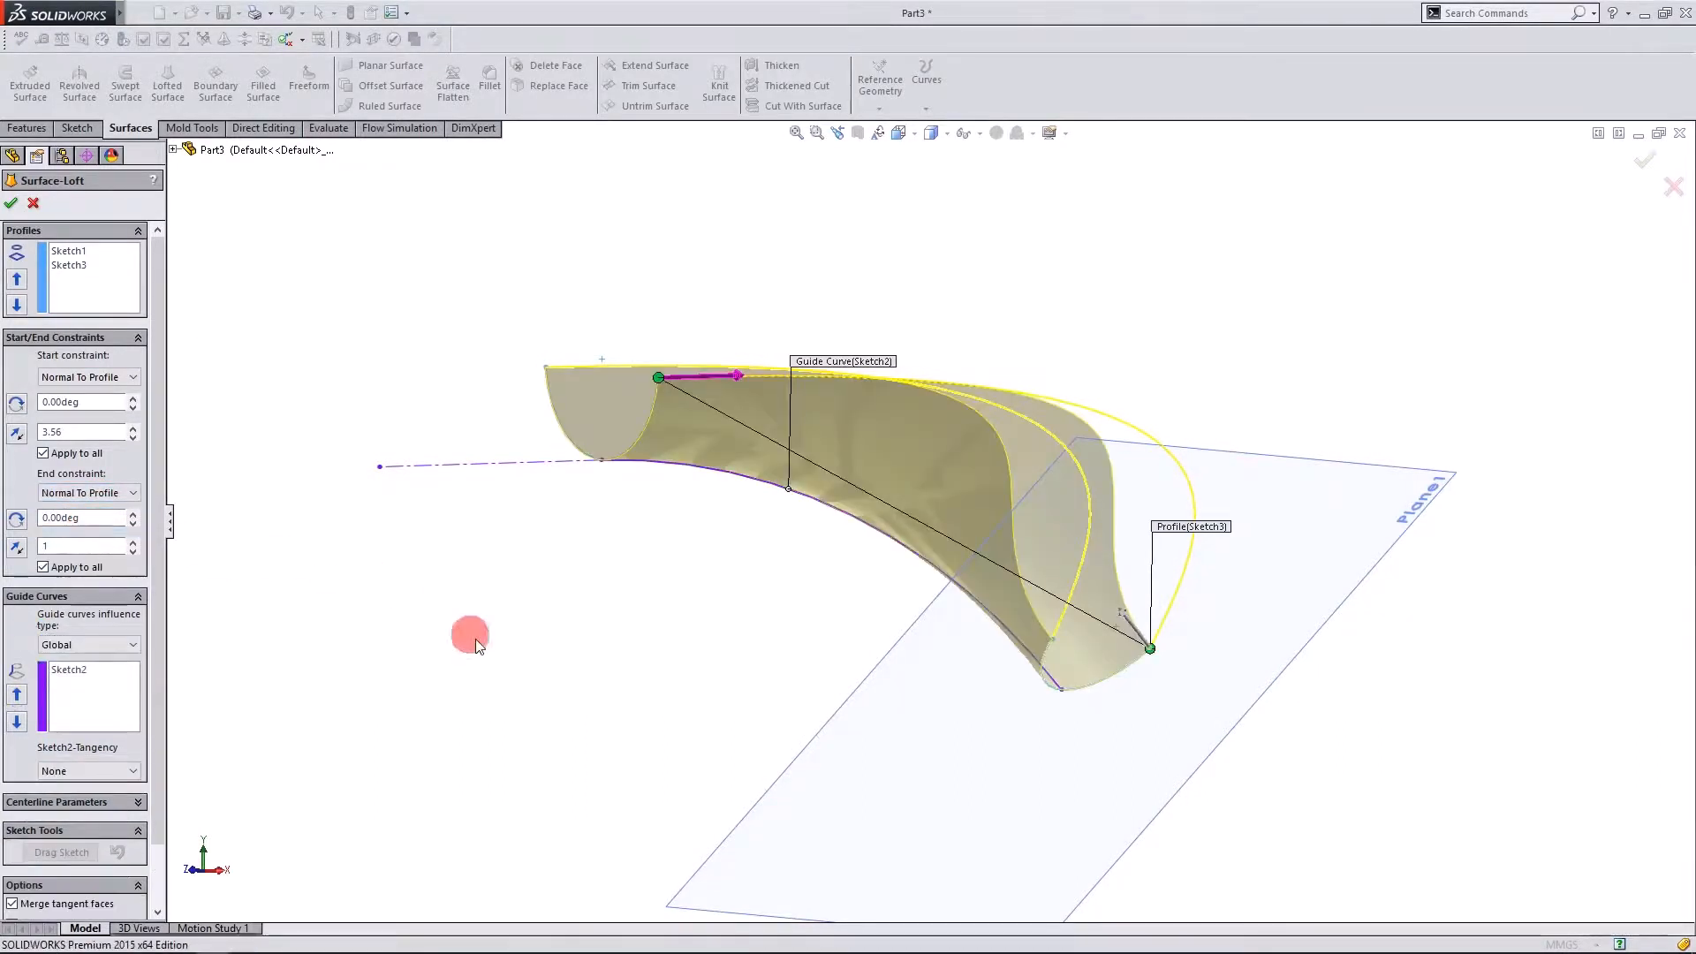
middle_drag(469, 636, 713, 716)
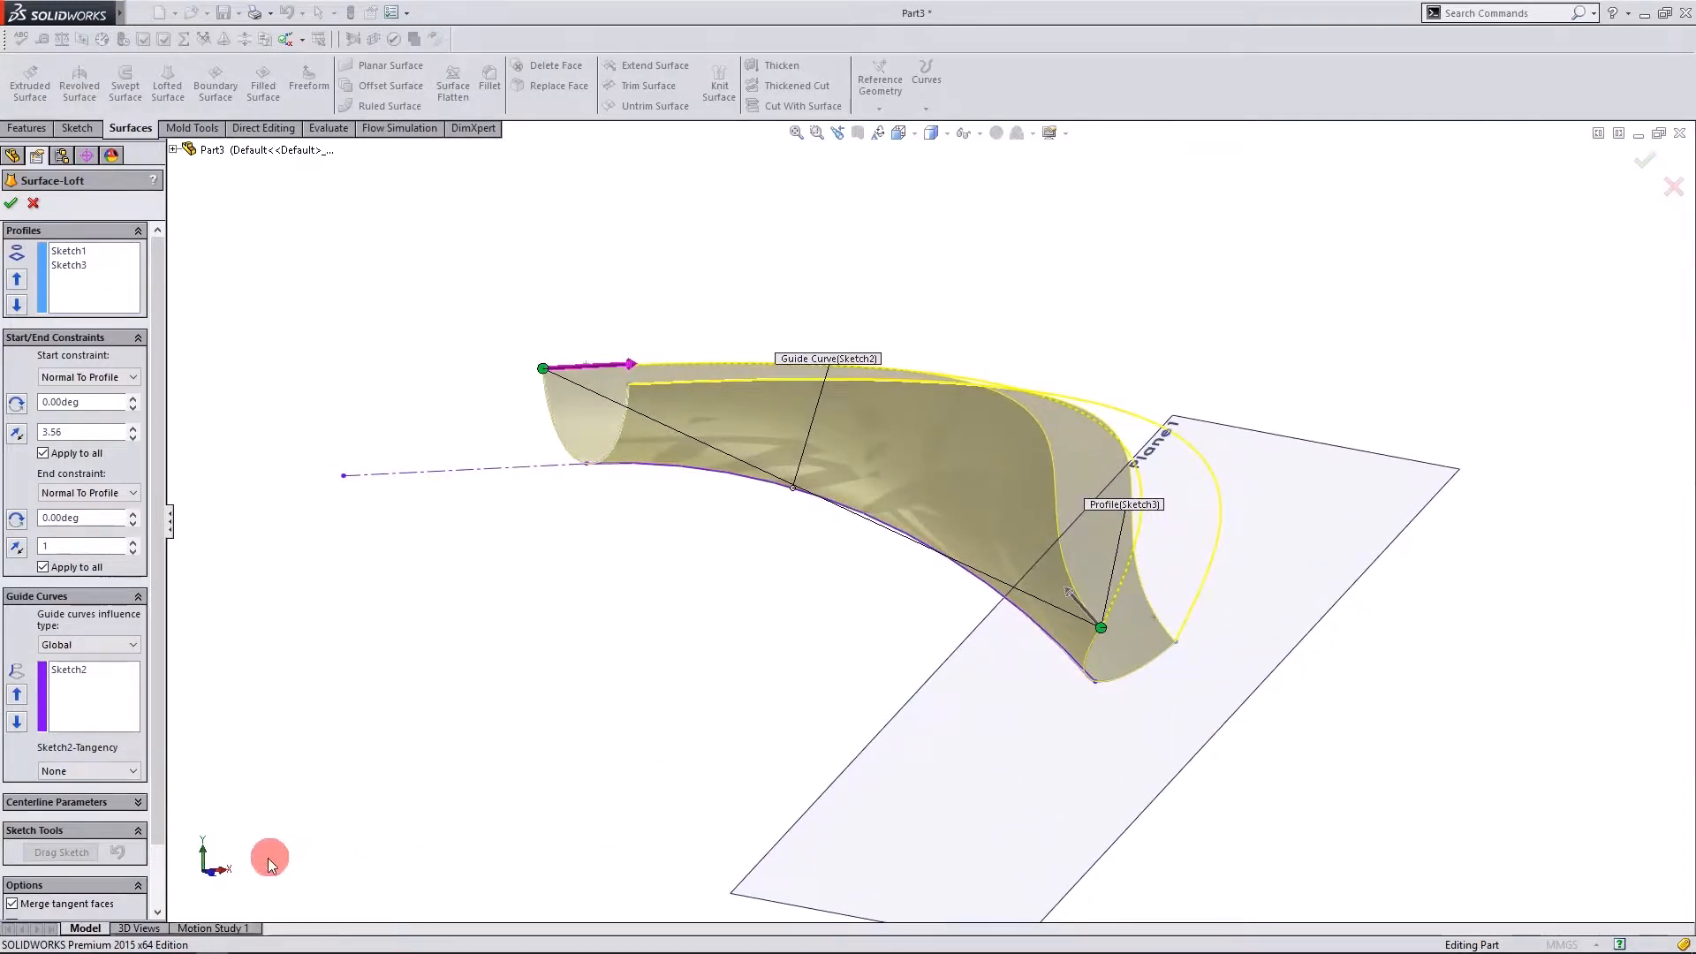
click(211, 875)
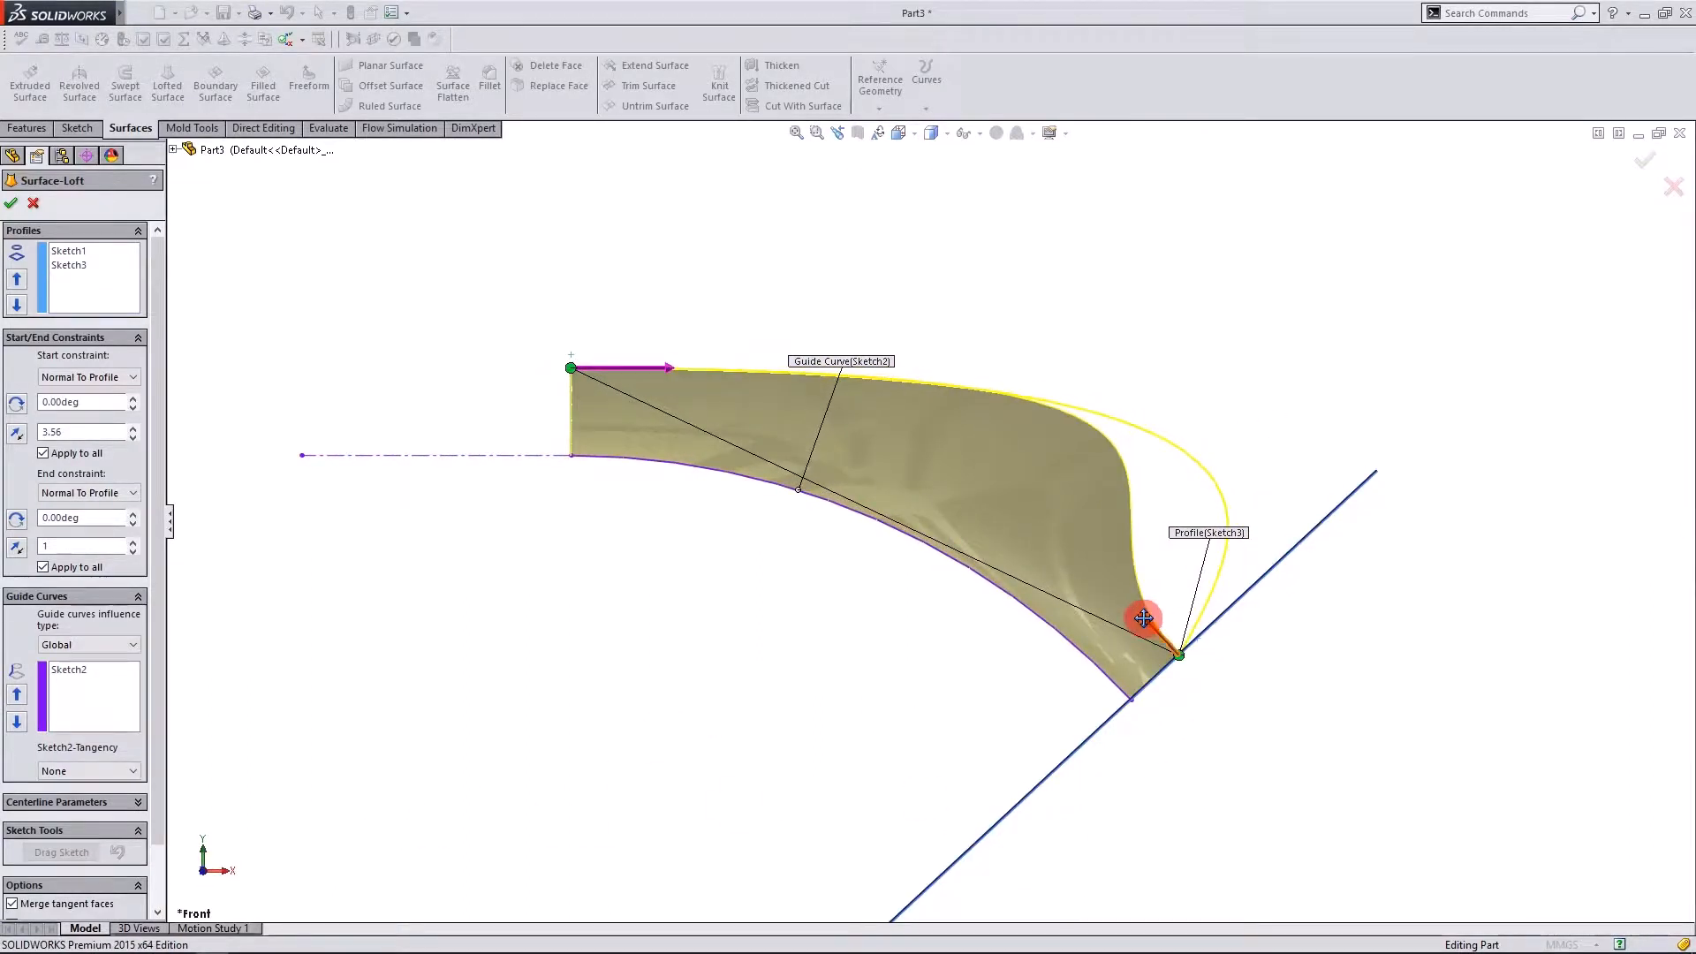
click(1052, 552)
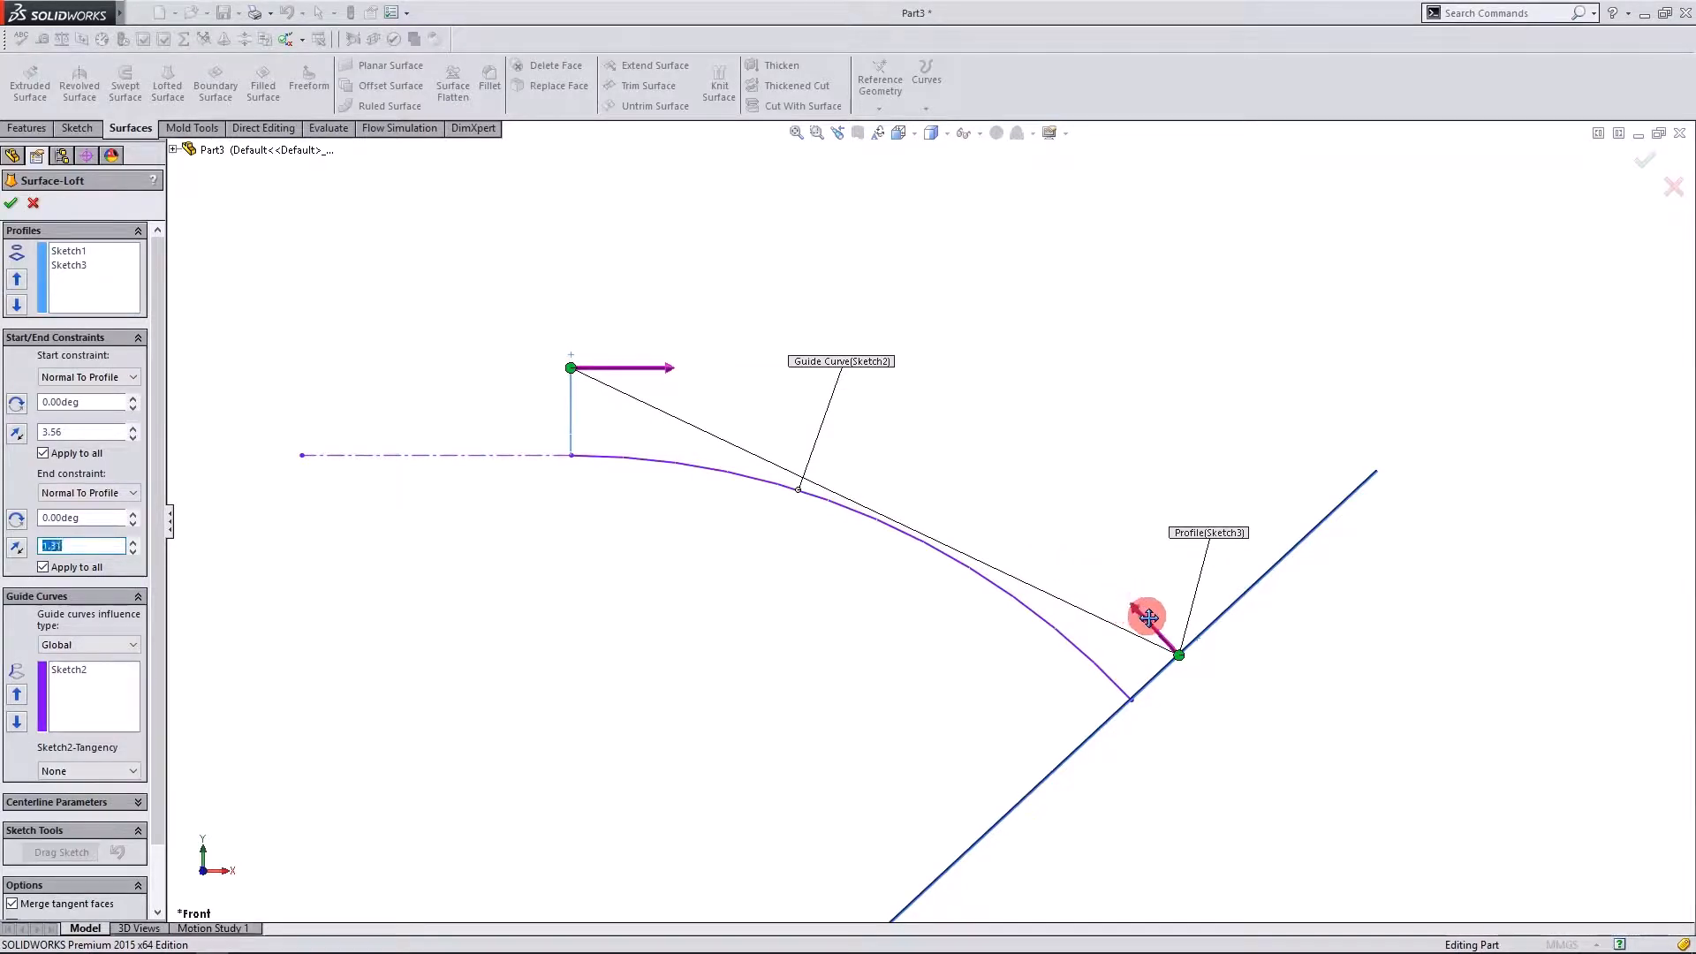
drag(1149, 617, 1157, 628)
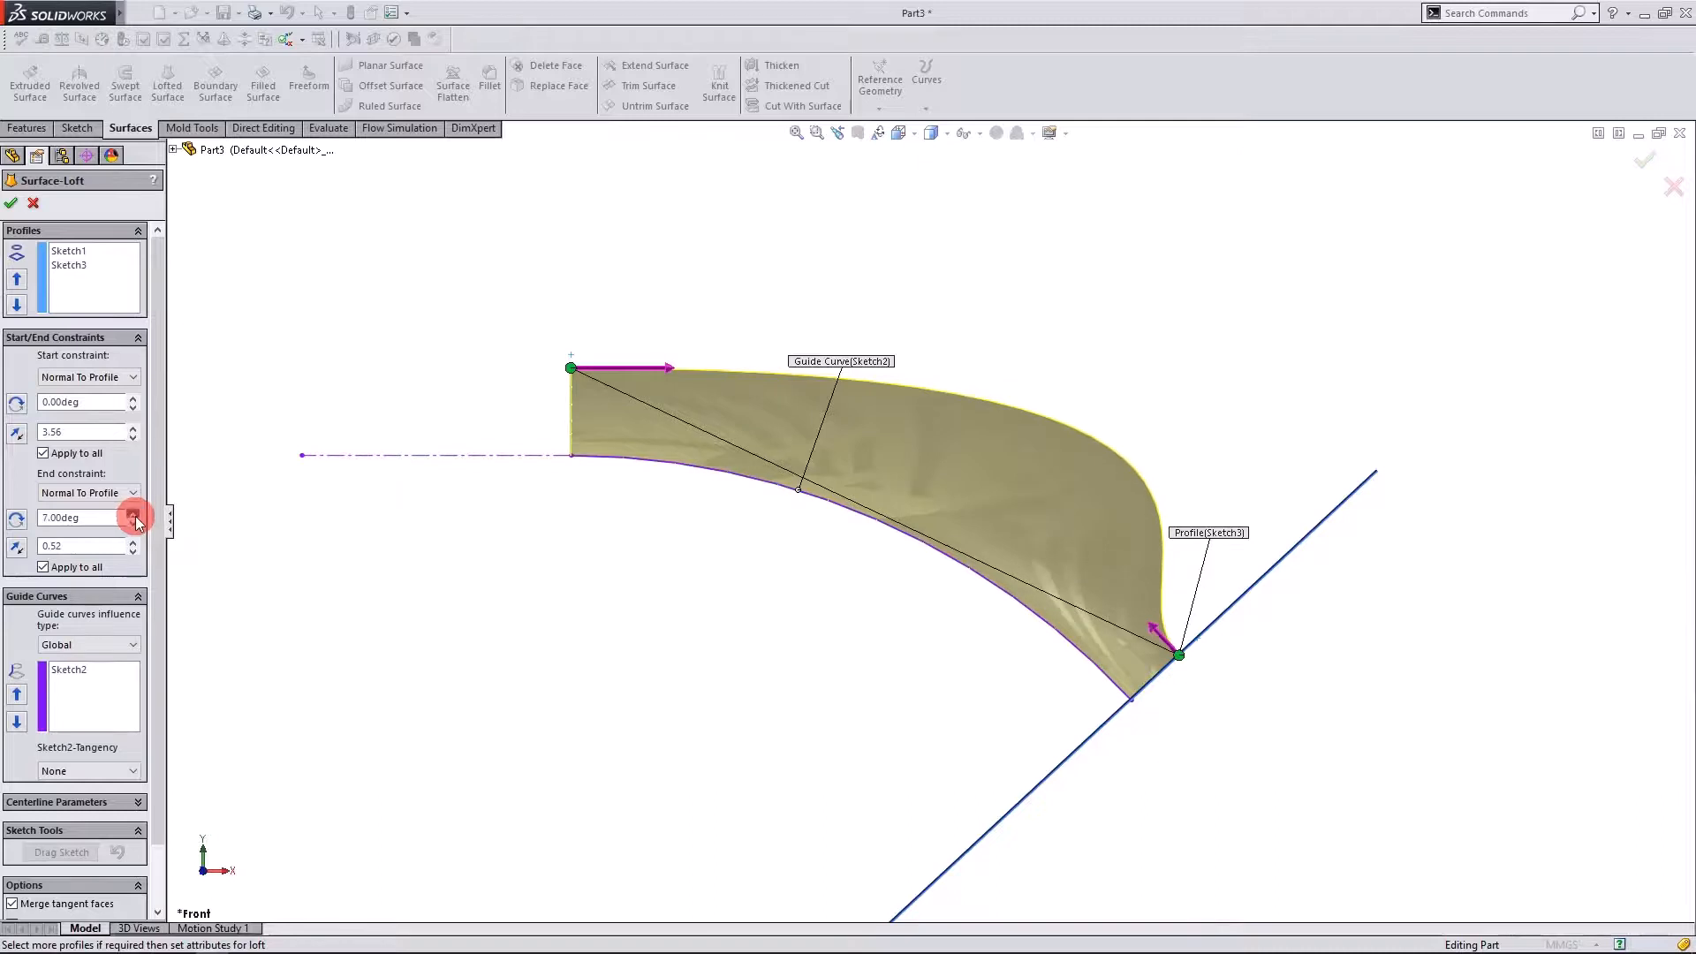
Try an end draft angle of 46 degrees on the loft and inspect the preview at an angle.
click(133, 513)
click(133, 513)
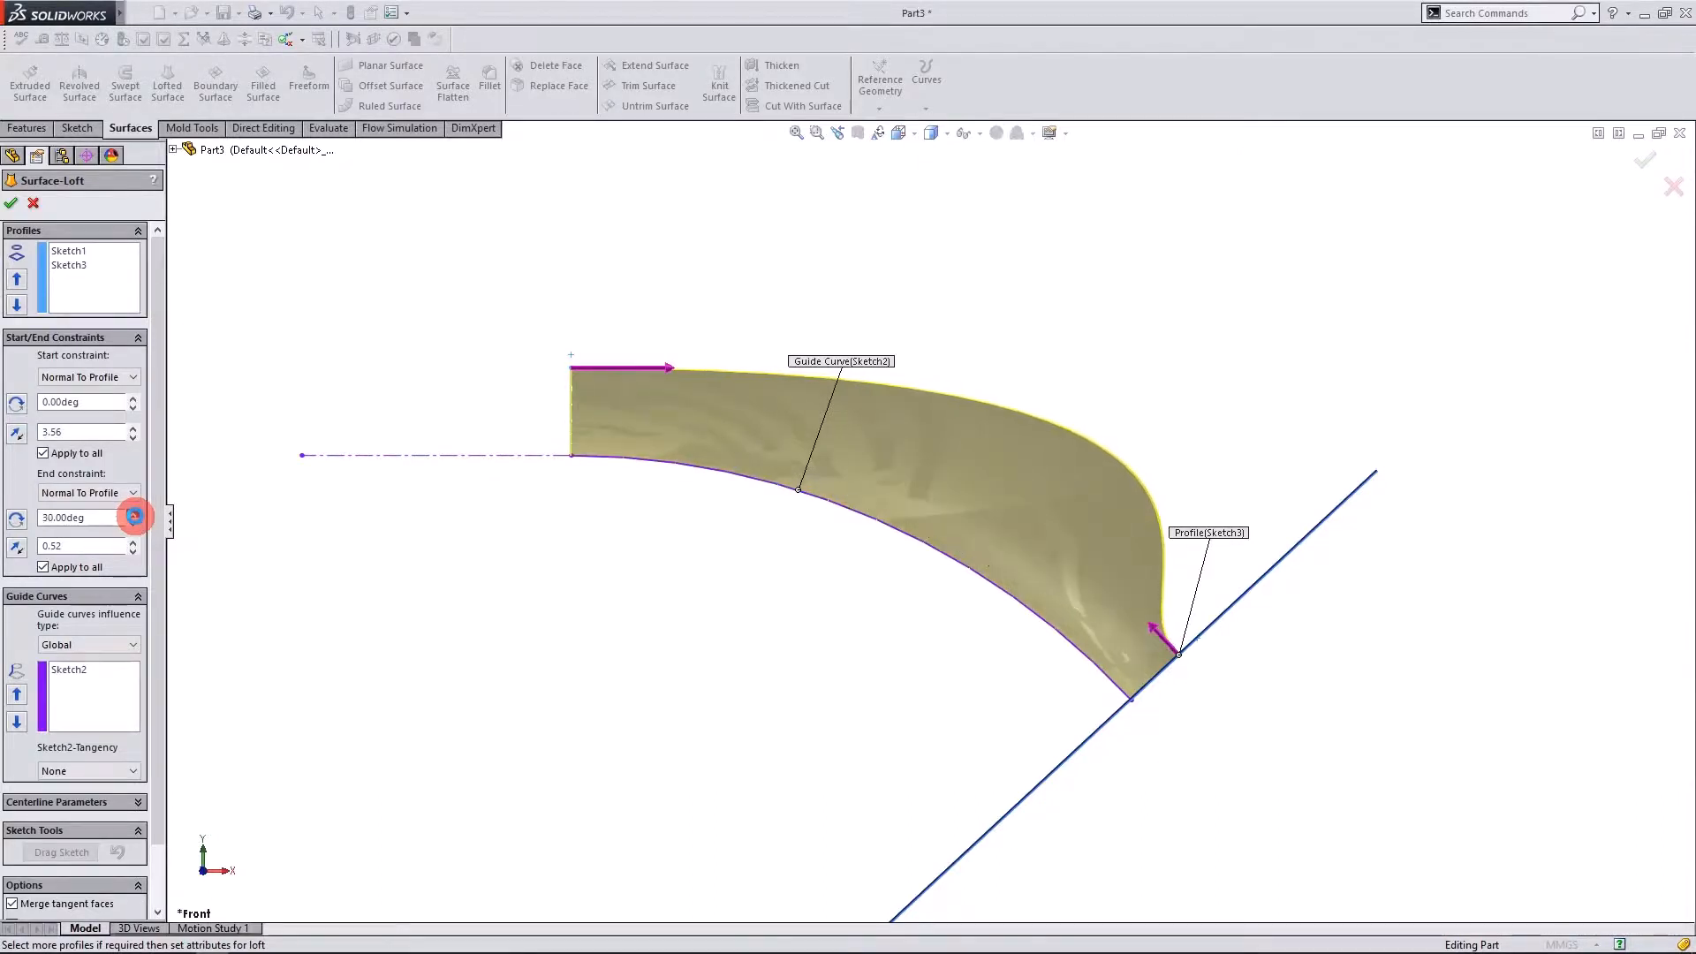
click(133, 517)
middle_drag(705, 625, 732, 667)
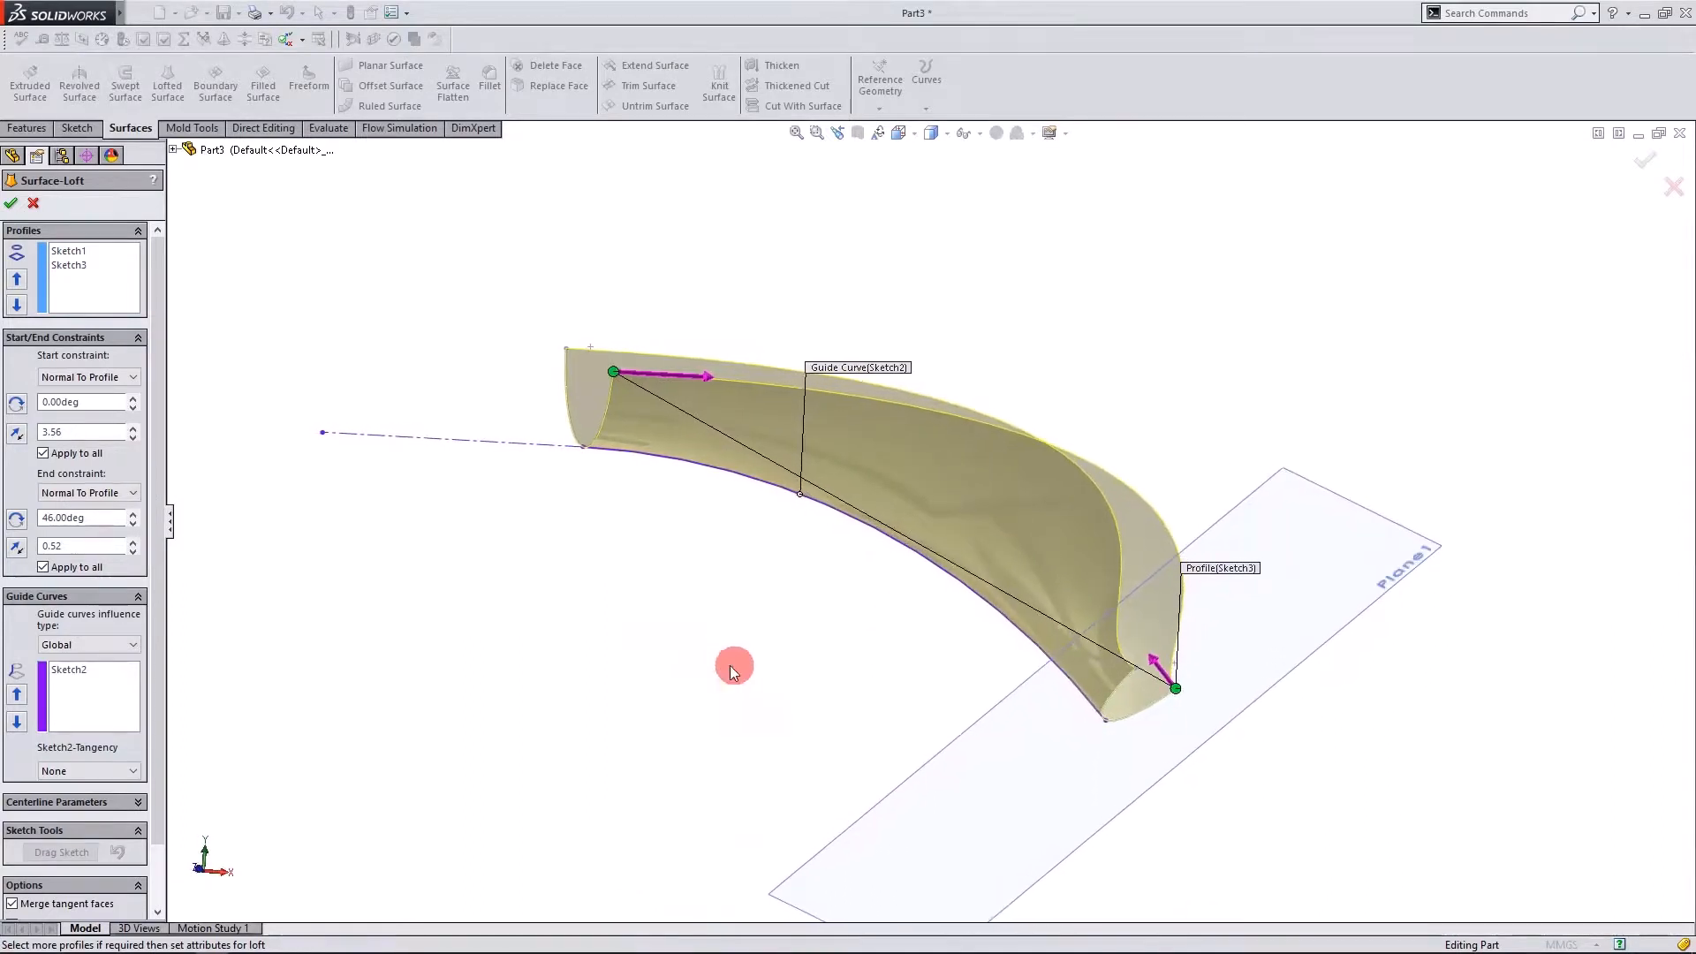
Set the loft's end draft angle to 1 degree and finish the lofted surface.
click(132, 522)
click(133, 523)
click(134, 523)
click(133, 523)
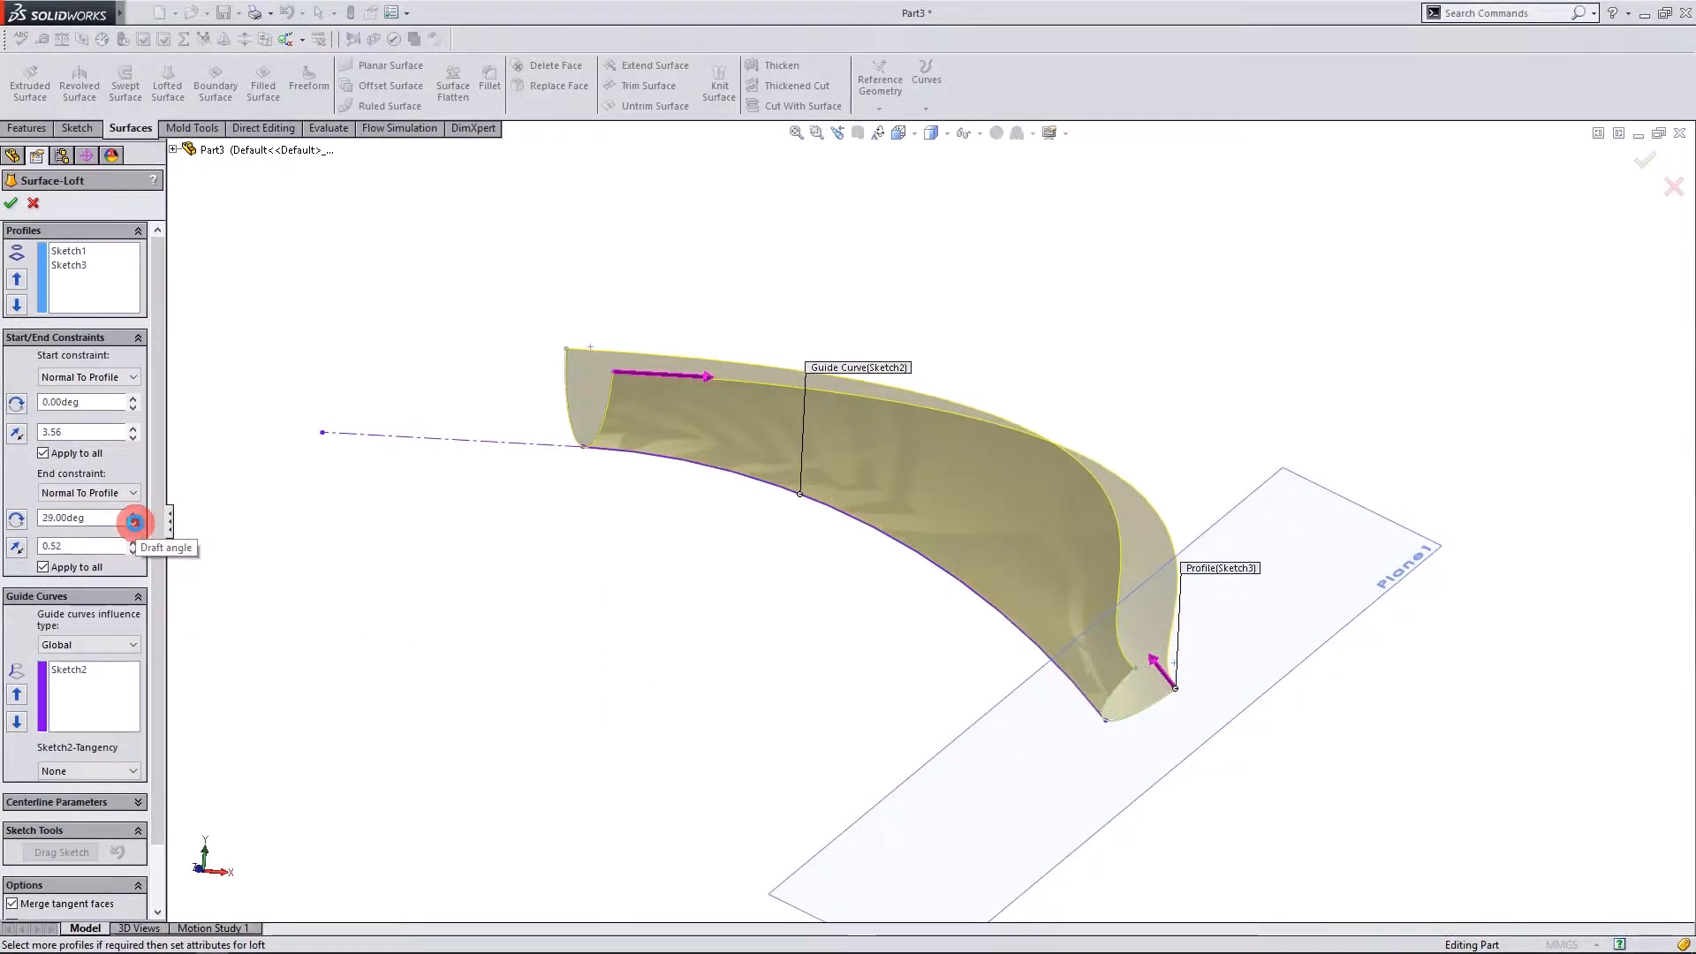
click(134, 523)
click(133, 523)
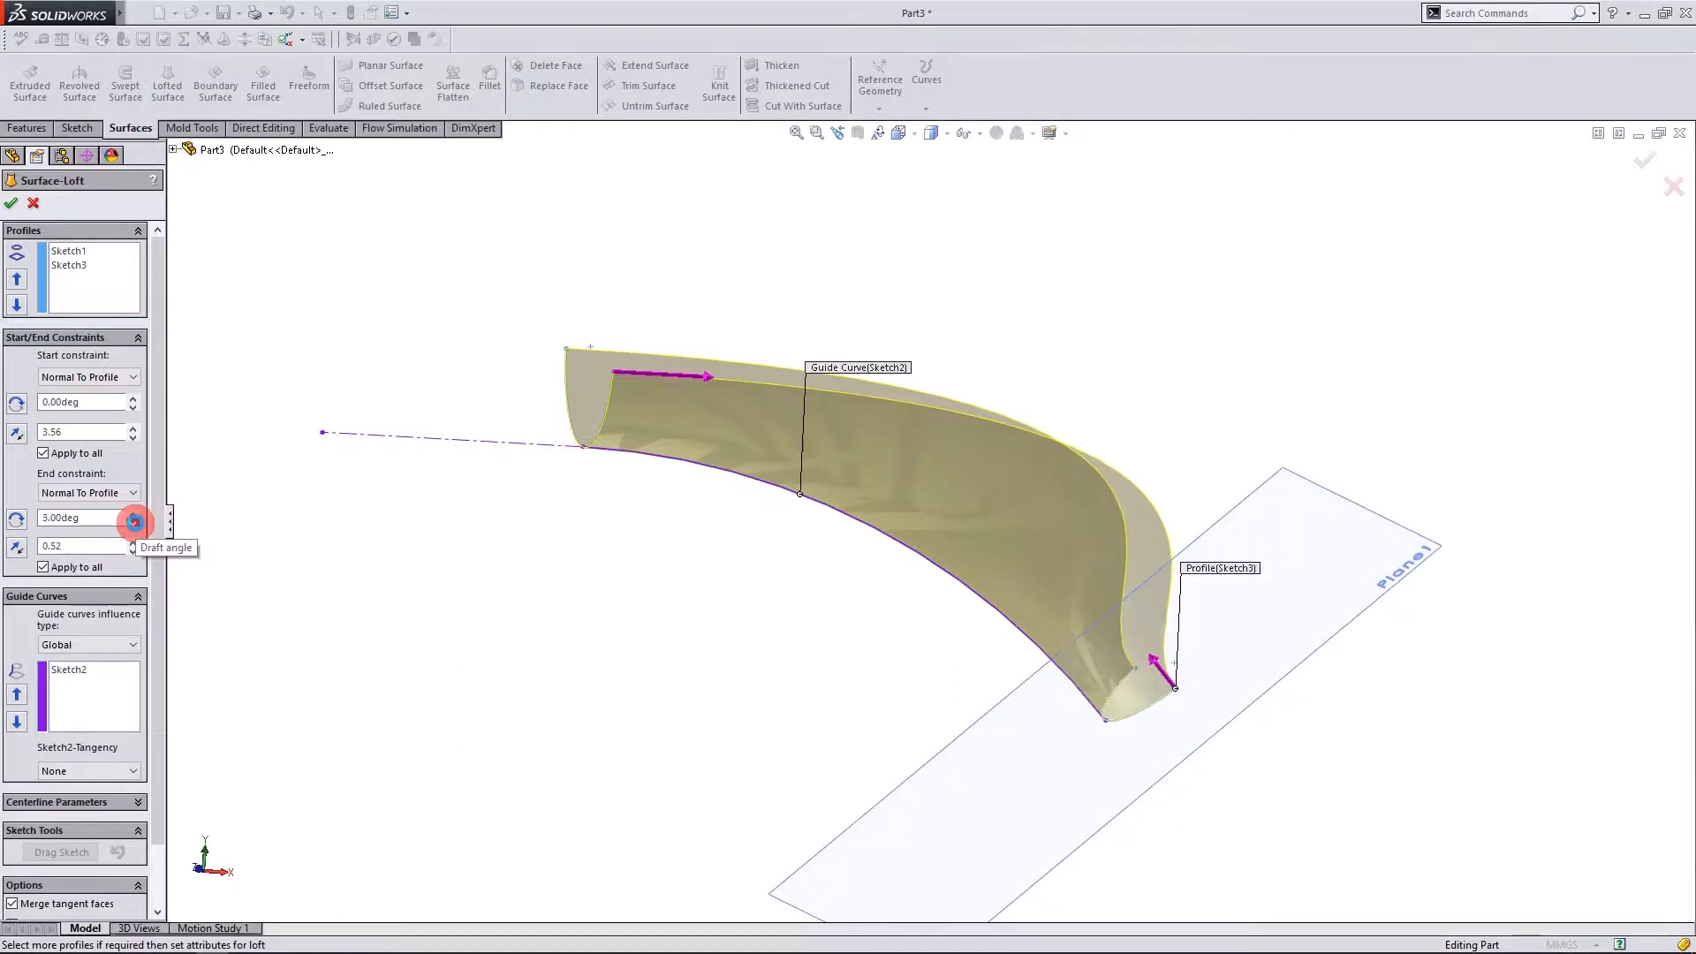
click(134, 523)
click(134, 523)
mouse_move(507, 598)
middle_down()
mouse_move(469, 575)
mouse_move(483, 587)
middle_up()
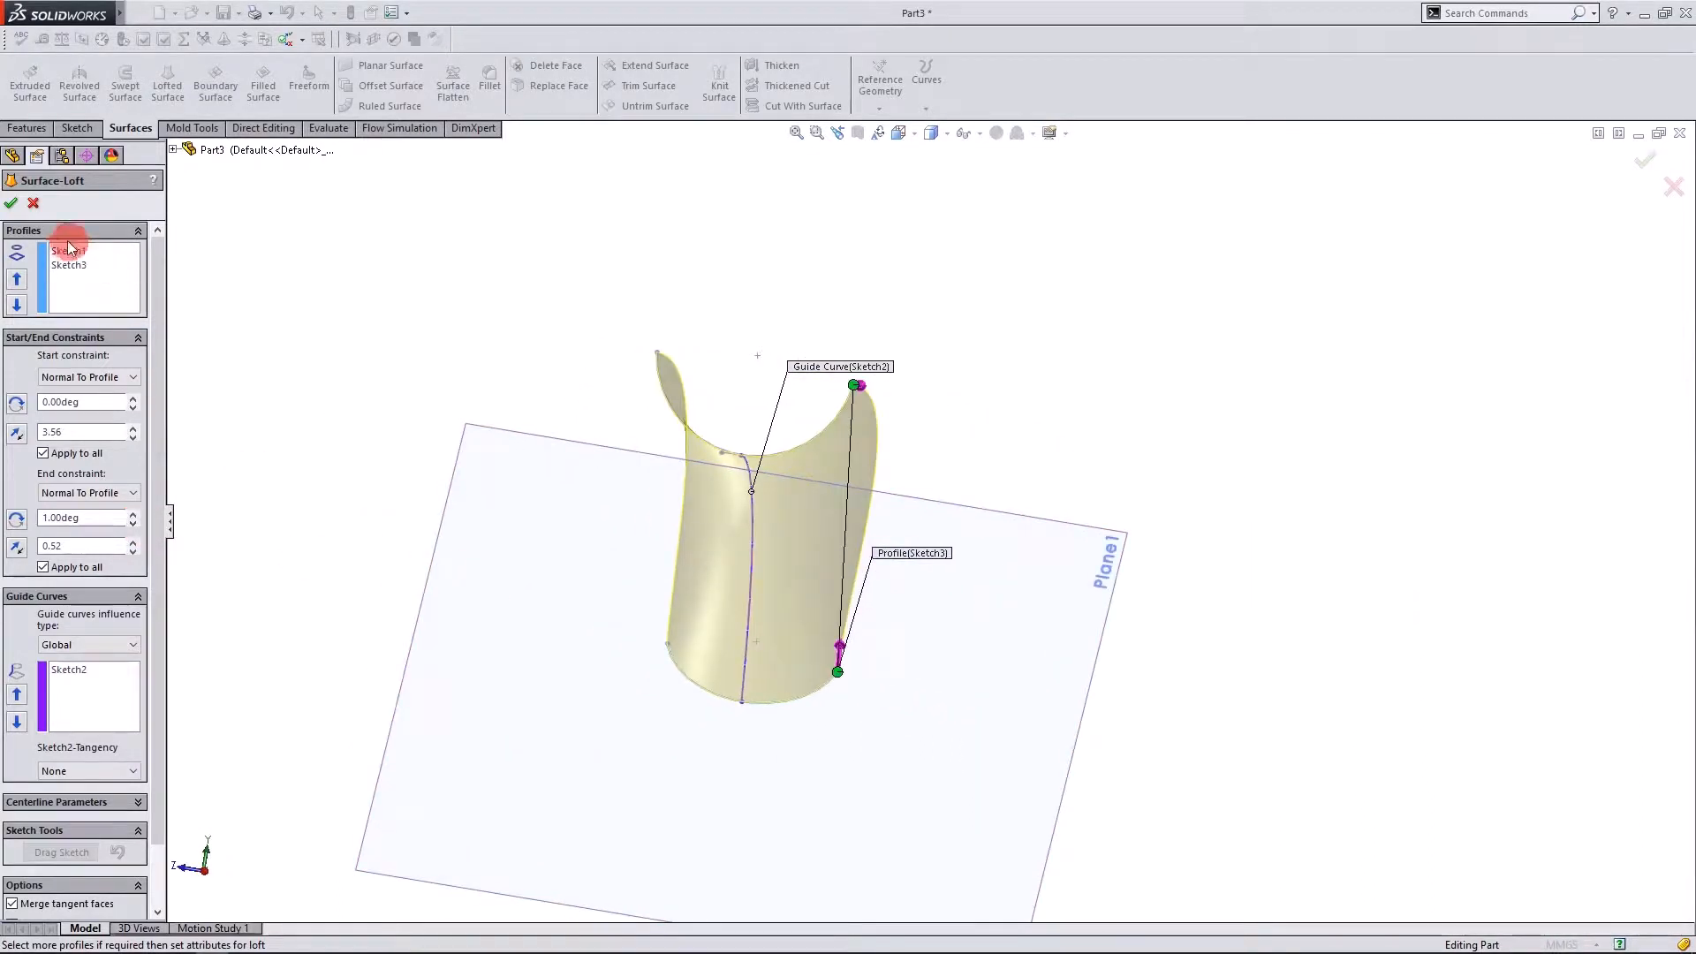
click(13, 203)
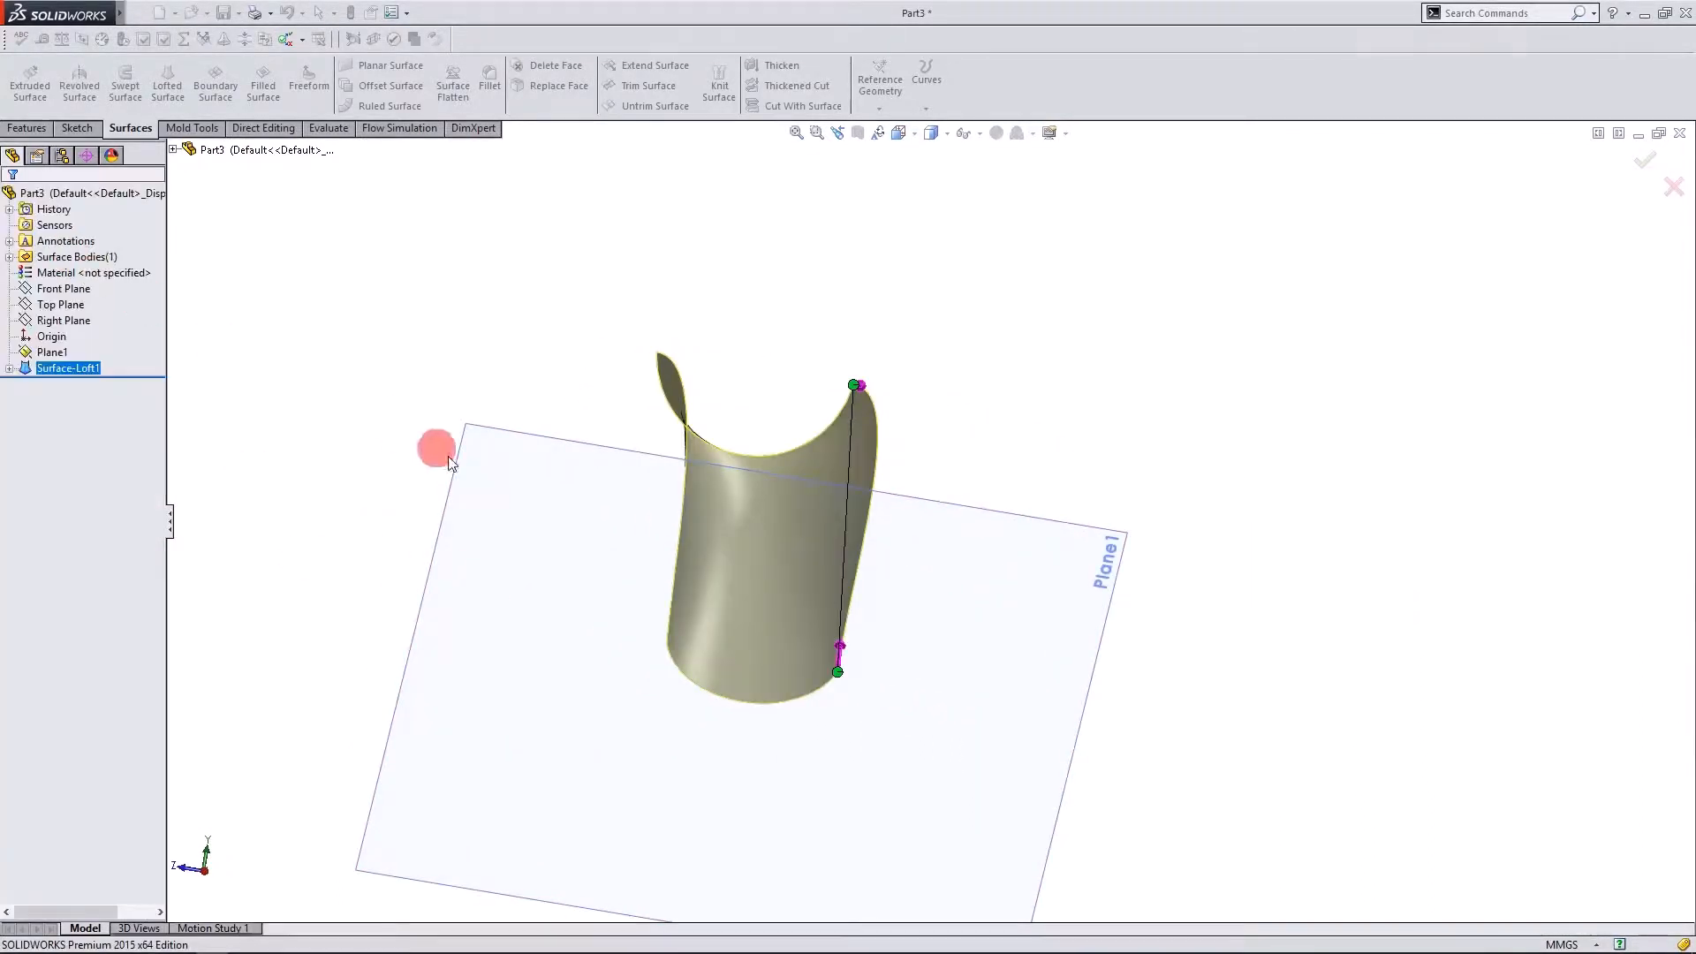
middle_drag(435, 450, 477, 515)
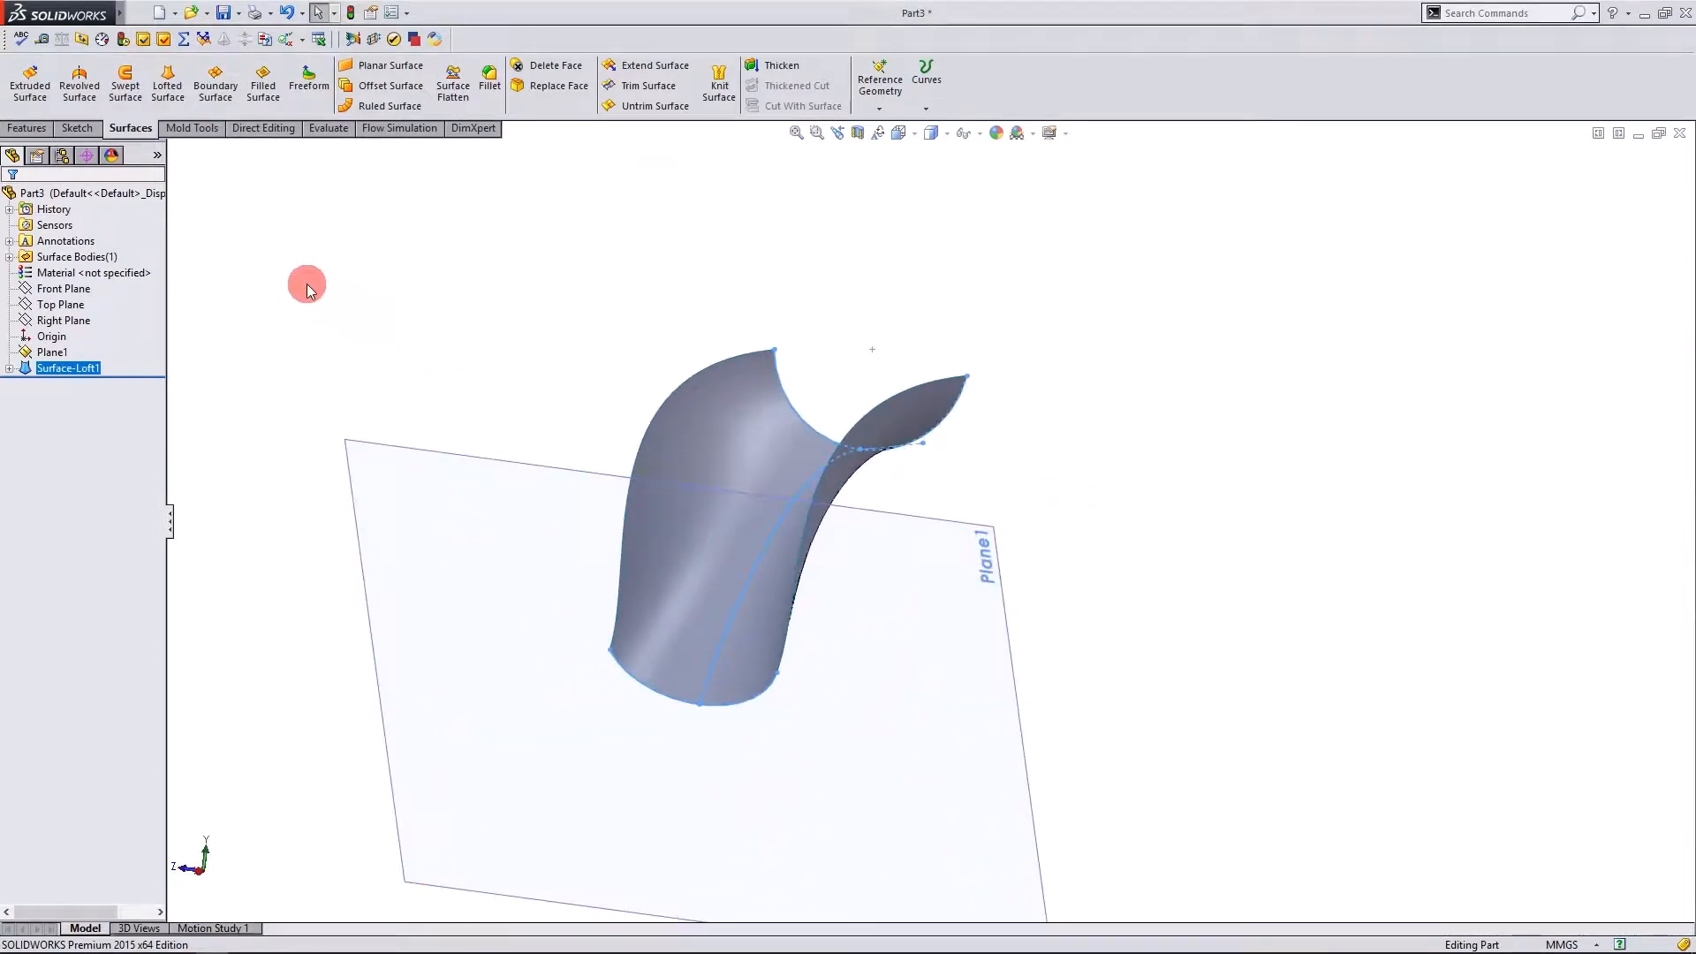
Create a Filled Surface bounded by the loft's two arc end edges and two long side edges, with Contact edge settings.
click(264, 98)
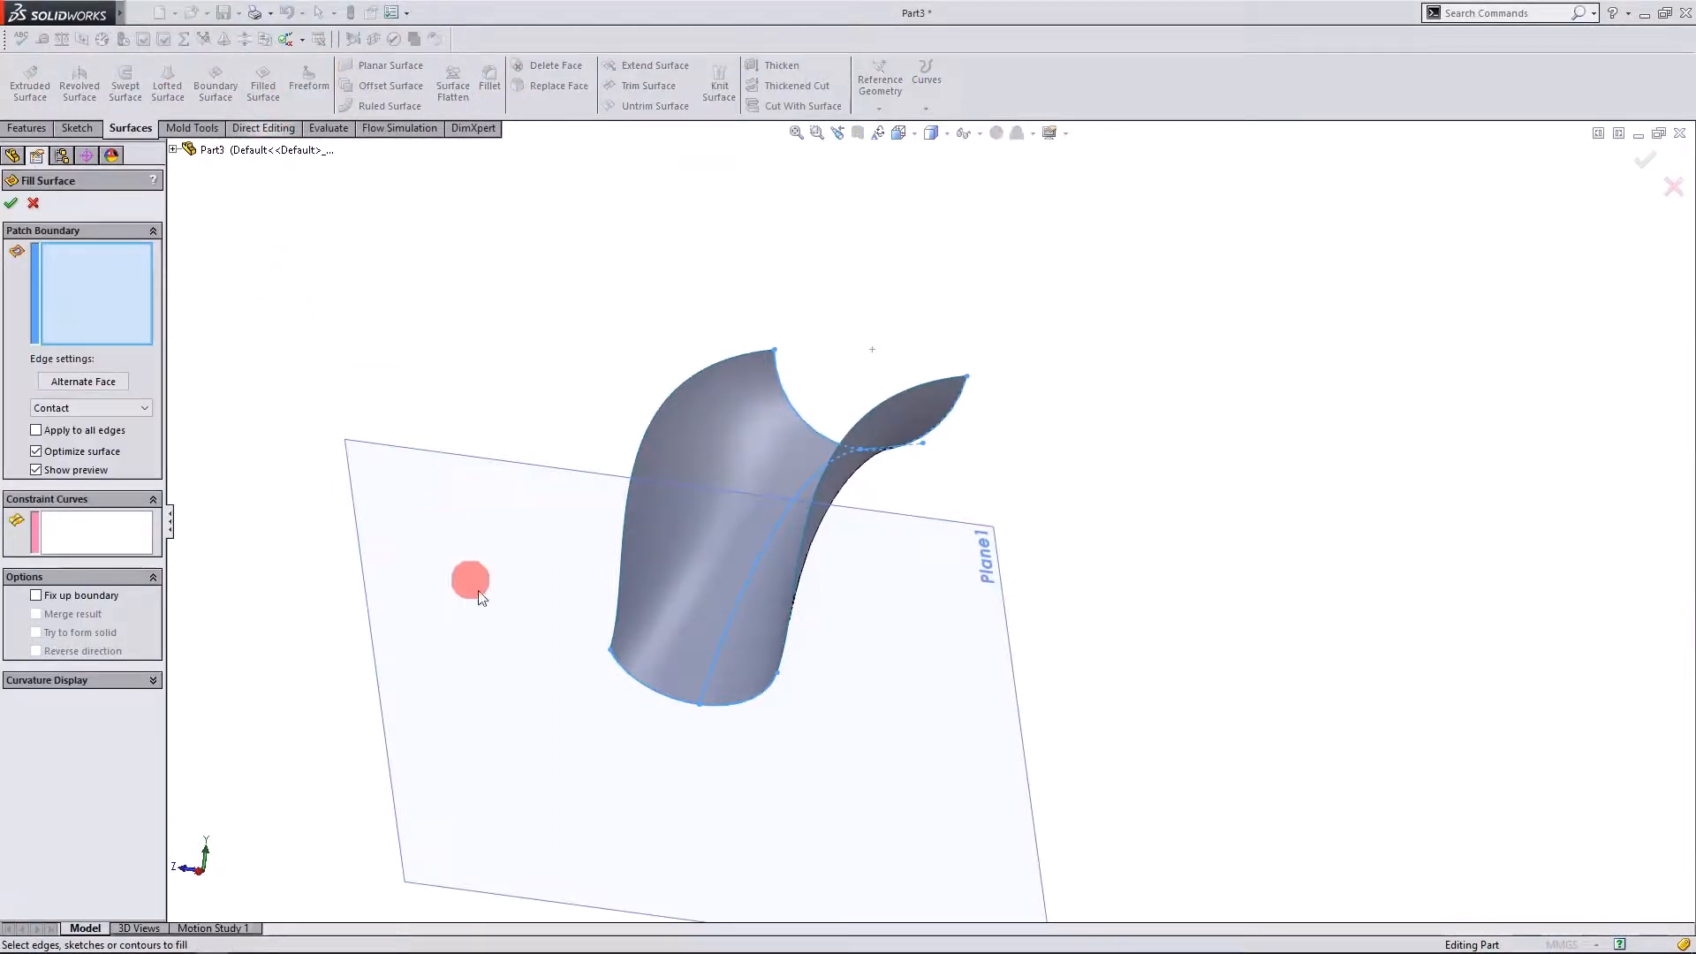
click(633, 676)
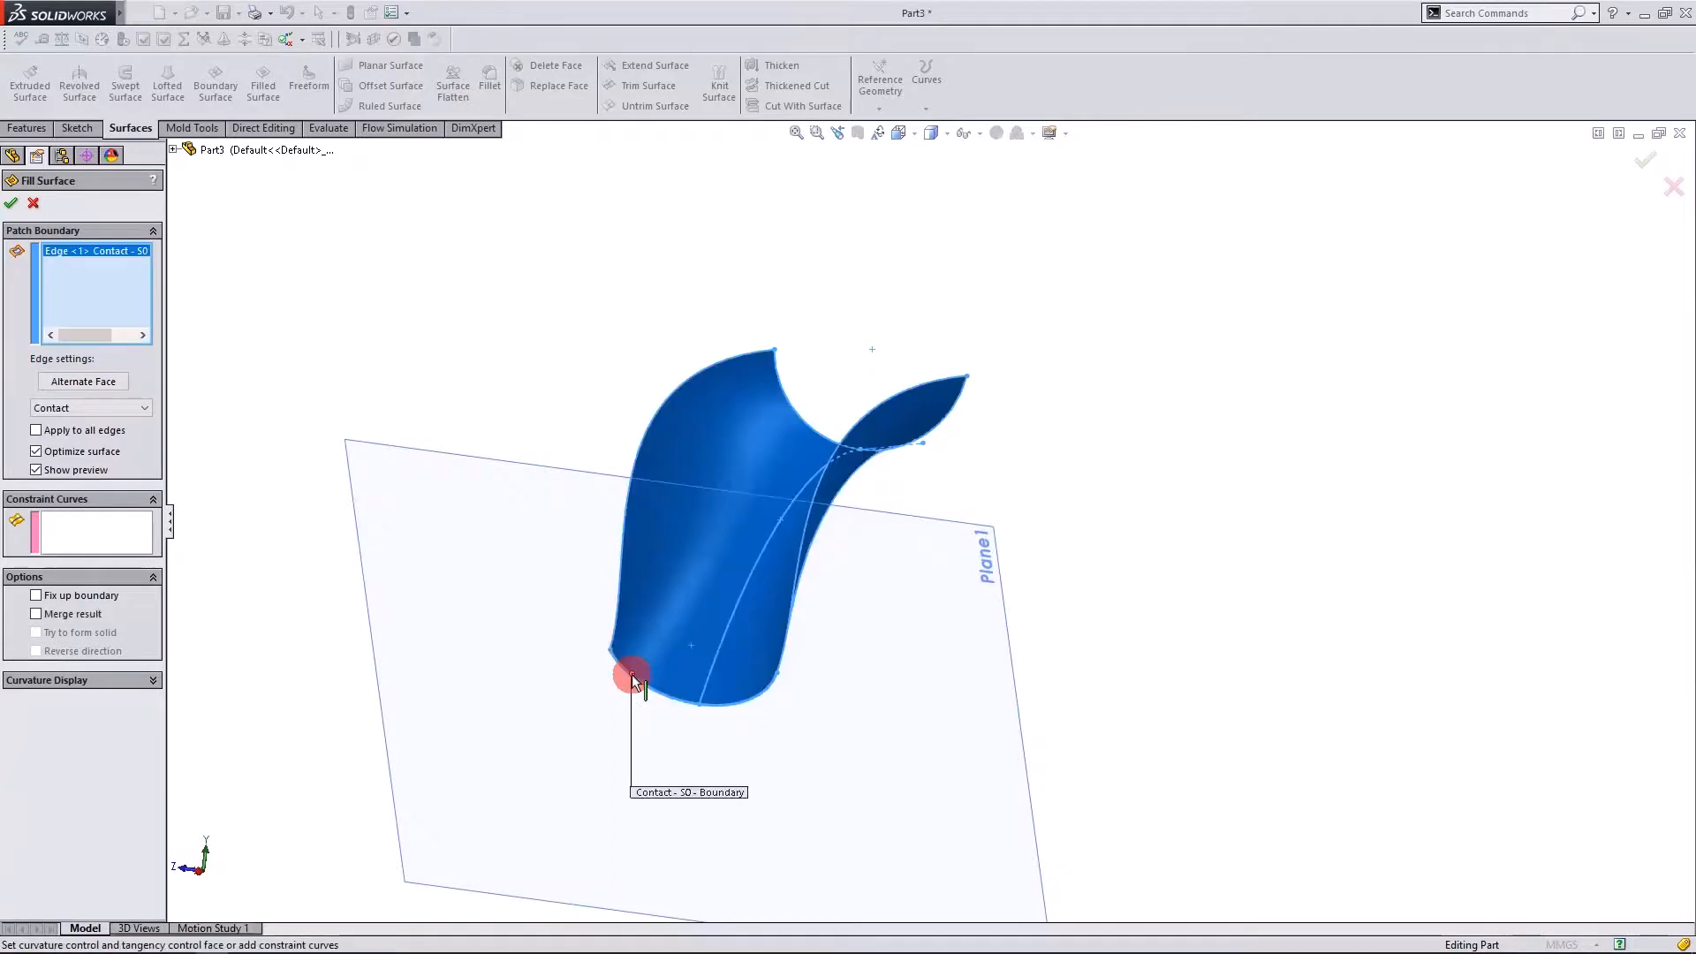
click(619, 612)
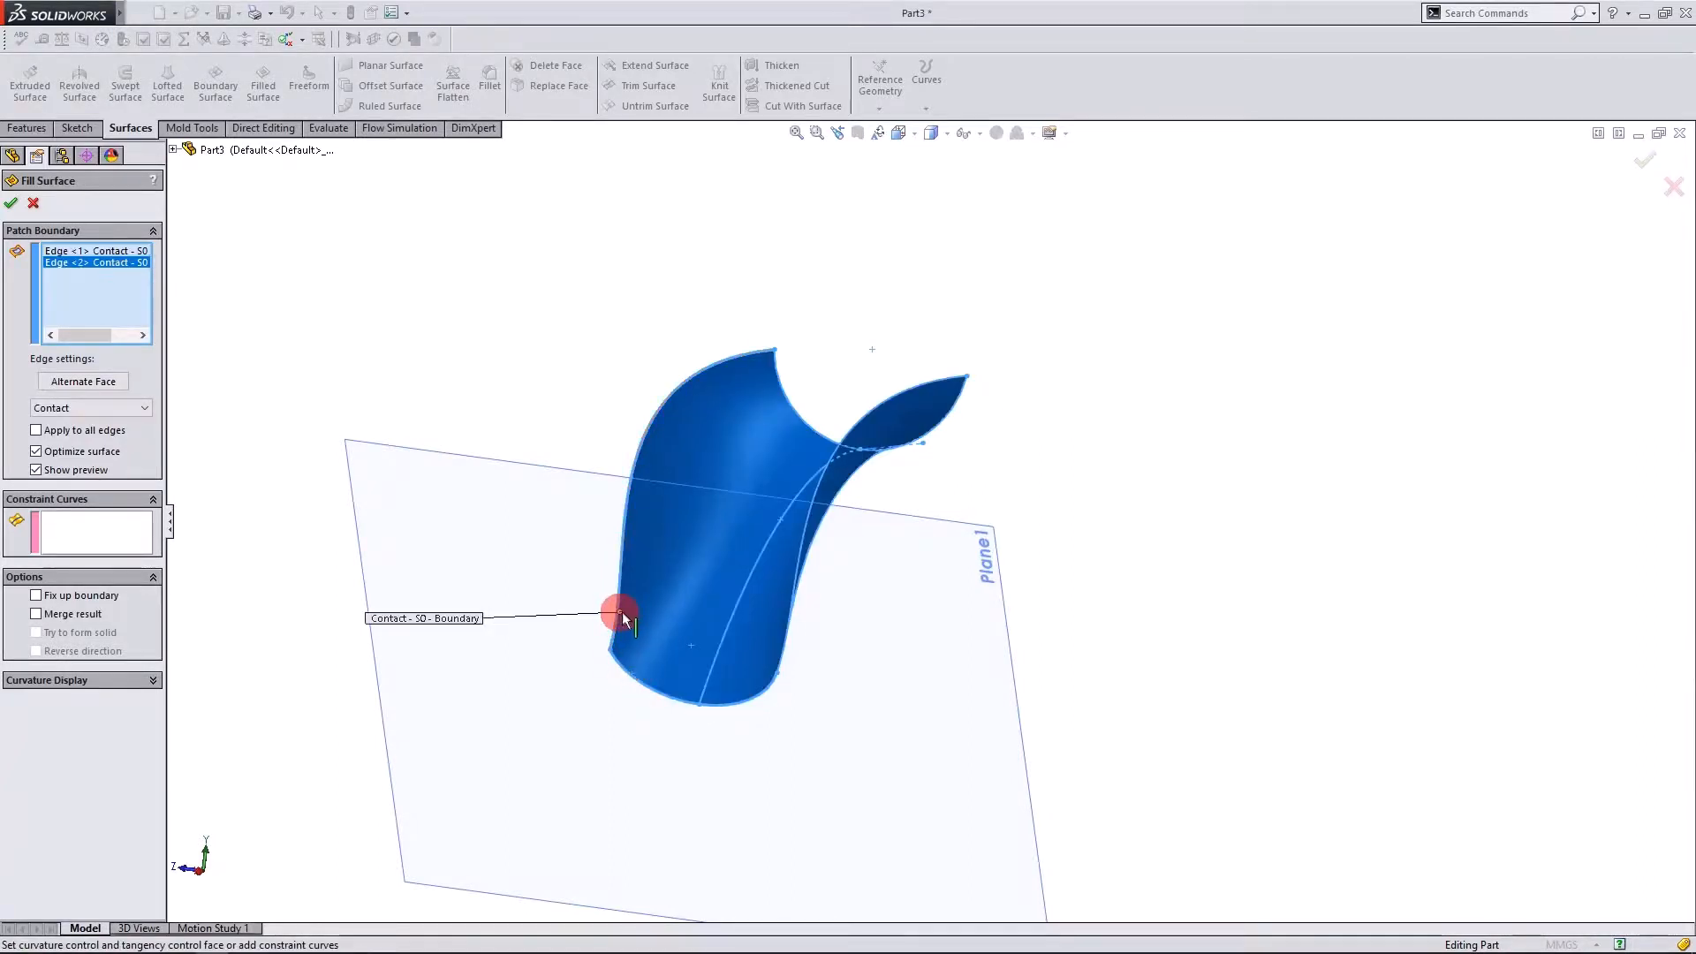
click(802, 547)
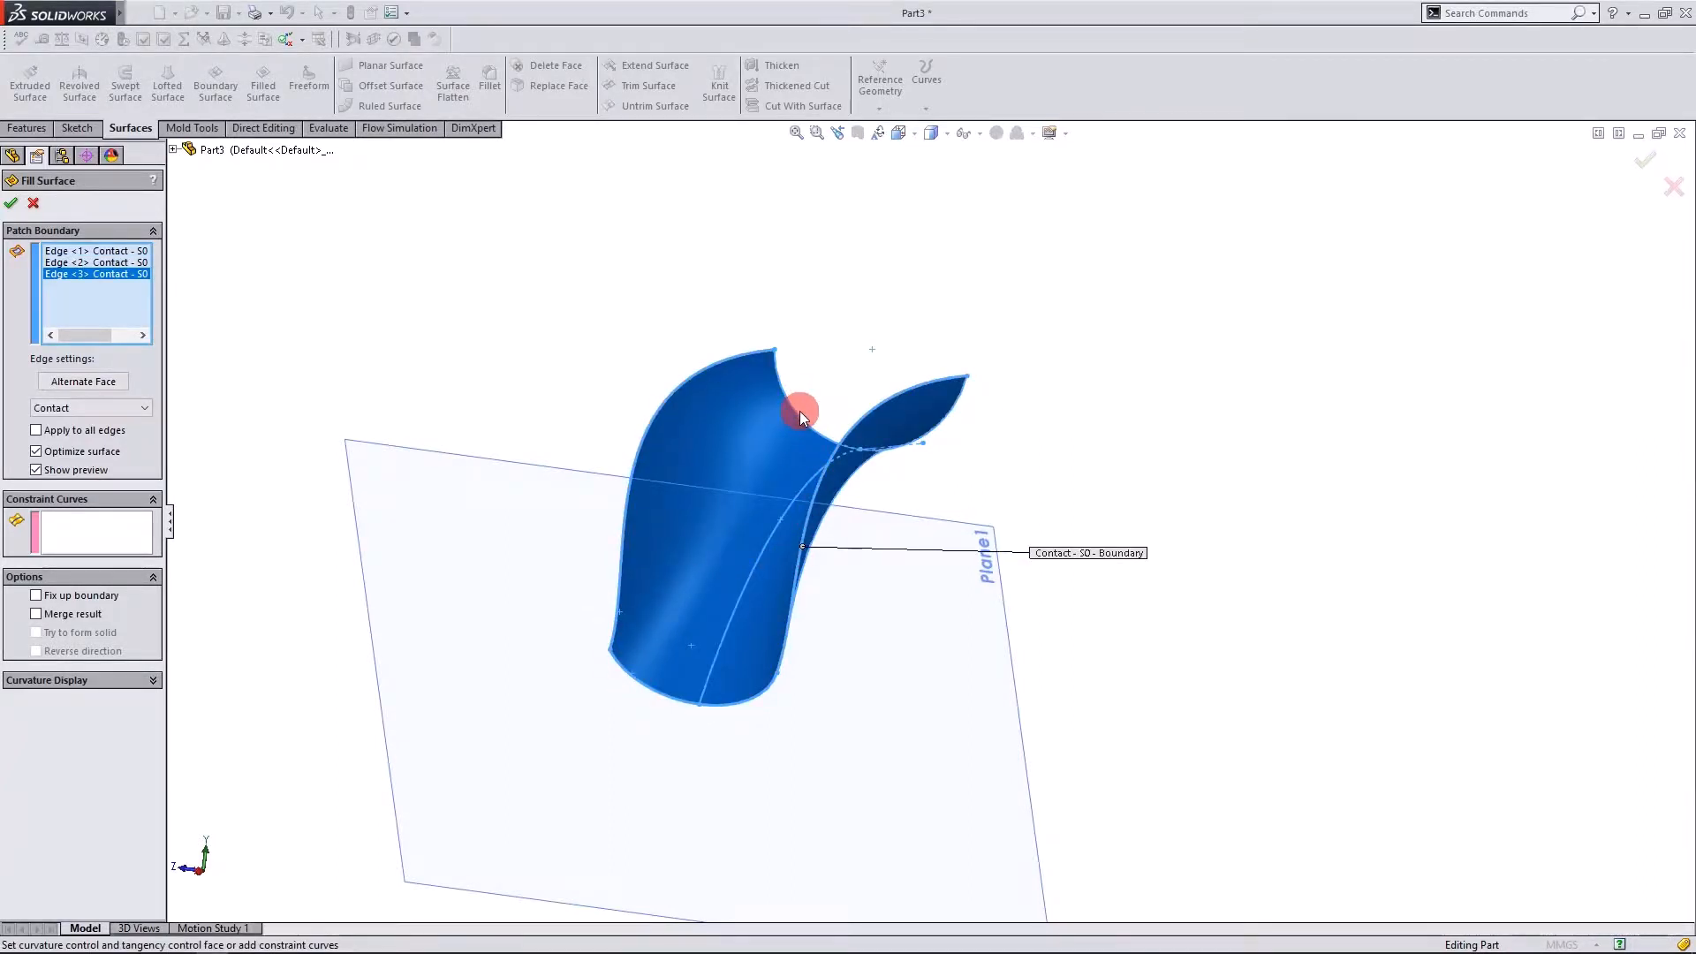
click(799, 416)
middle_drag(503, 453, 932, 408)
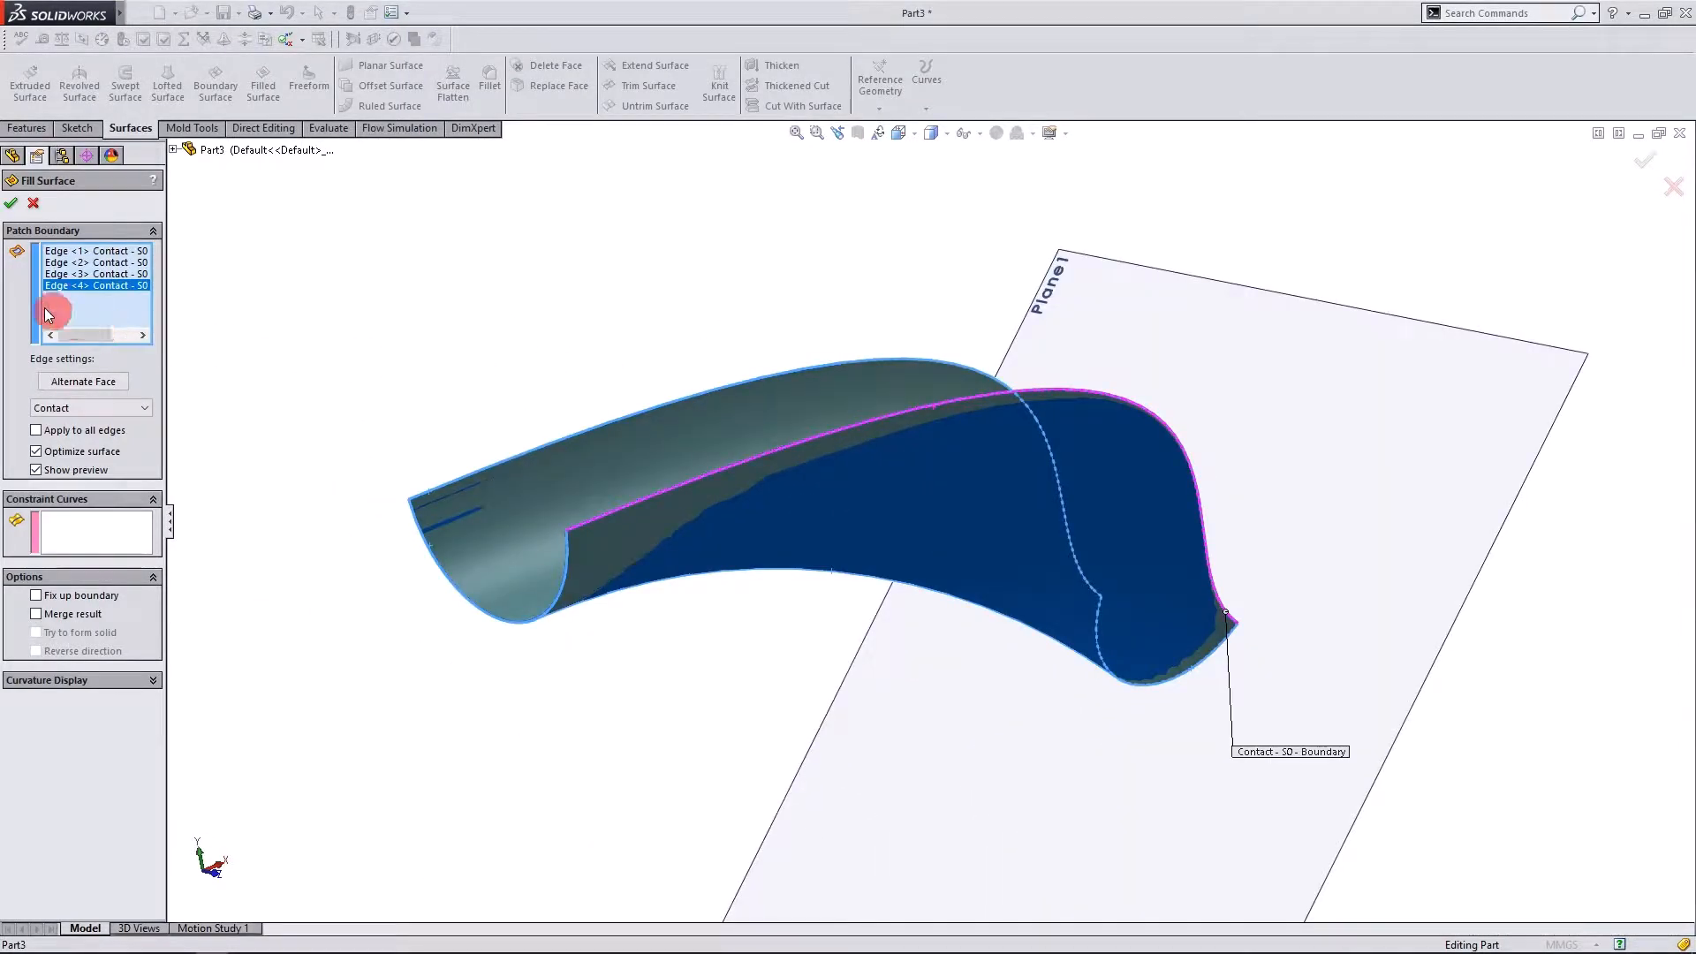
click(11, 204)
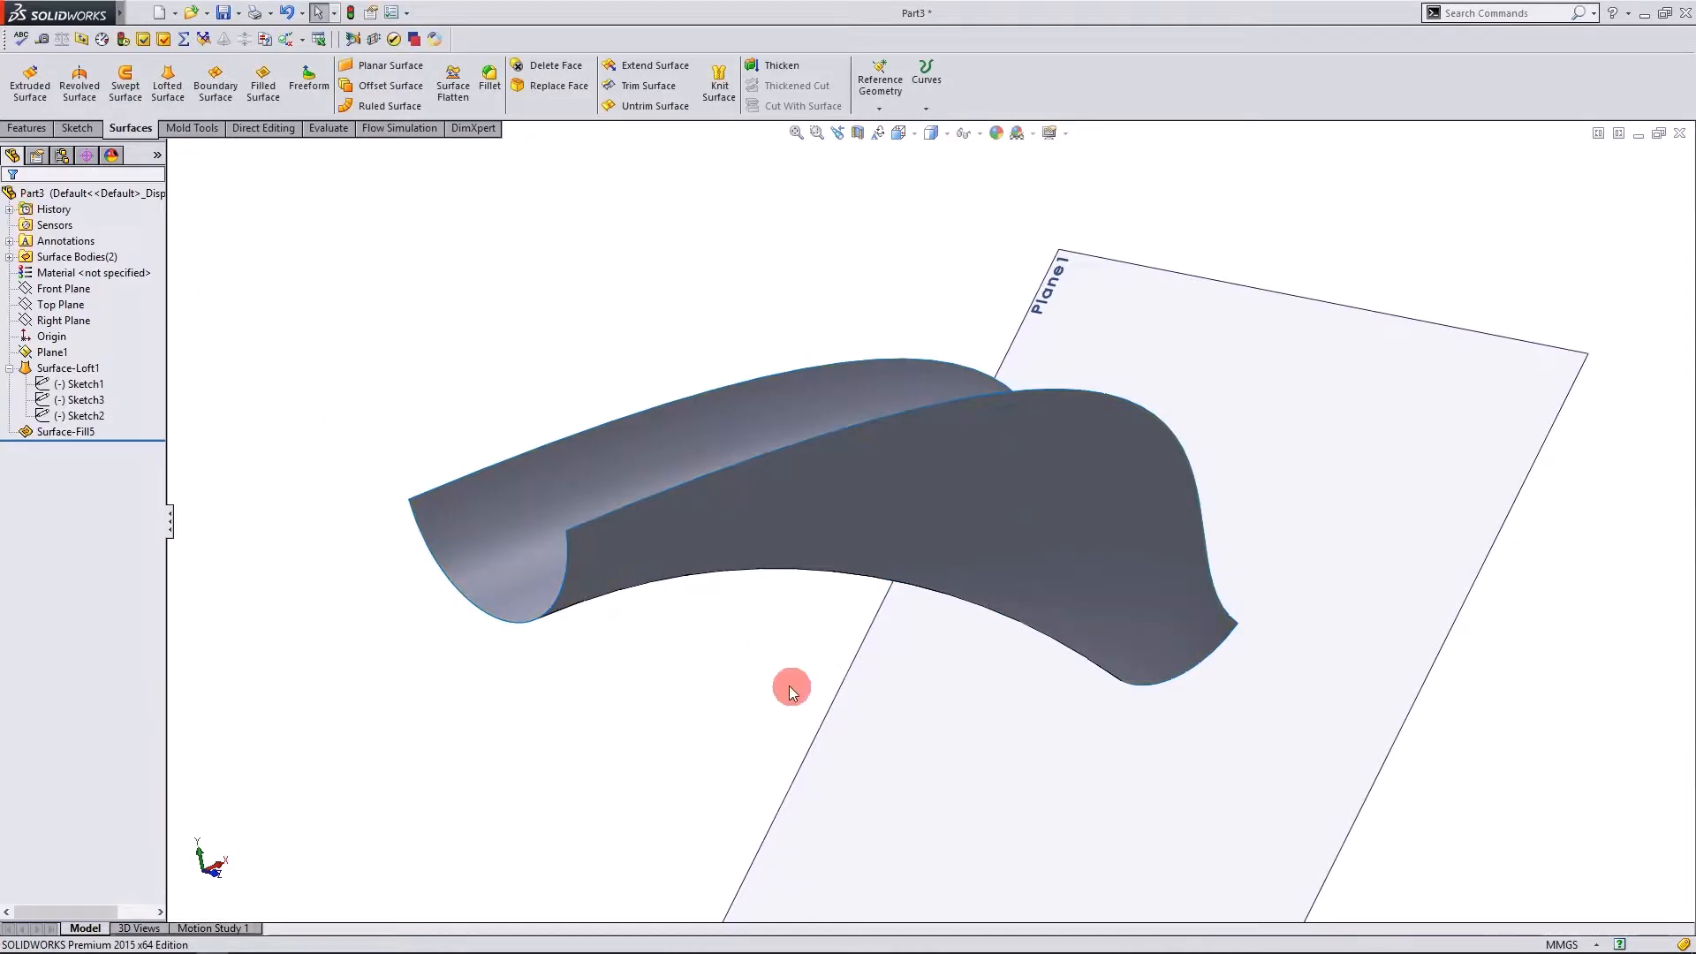
middle_drag(787, 685, 460, 625)
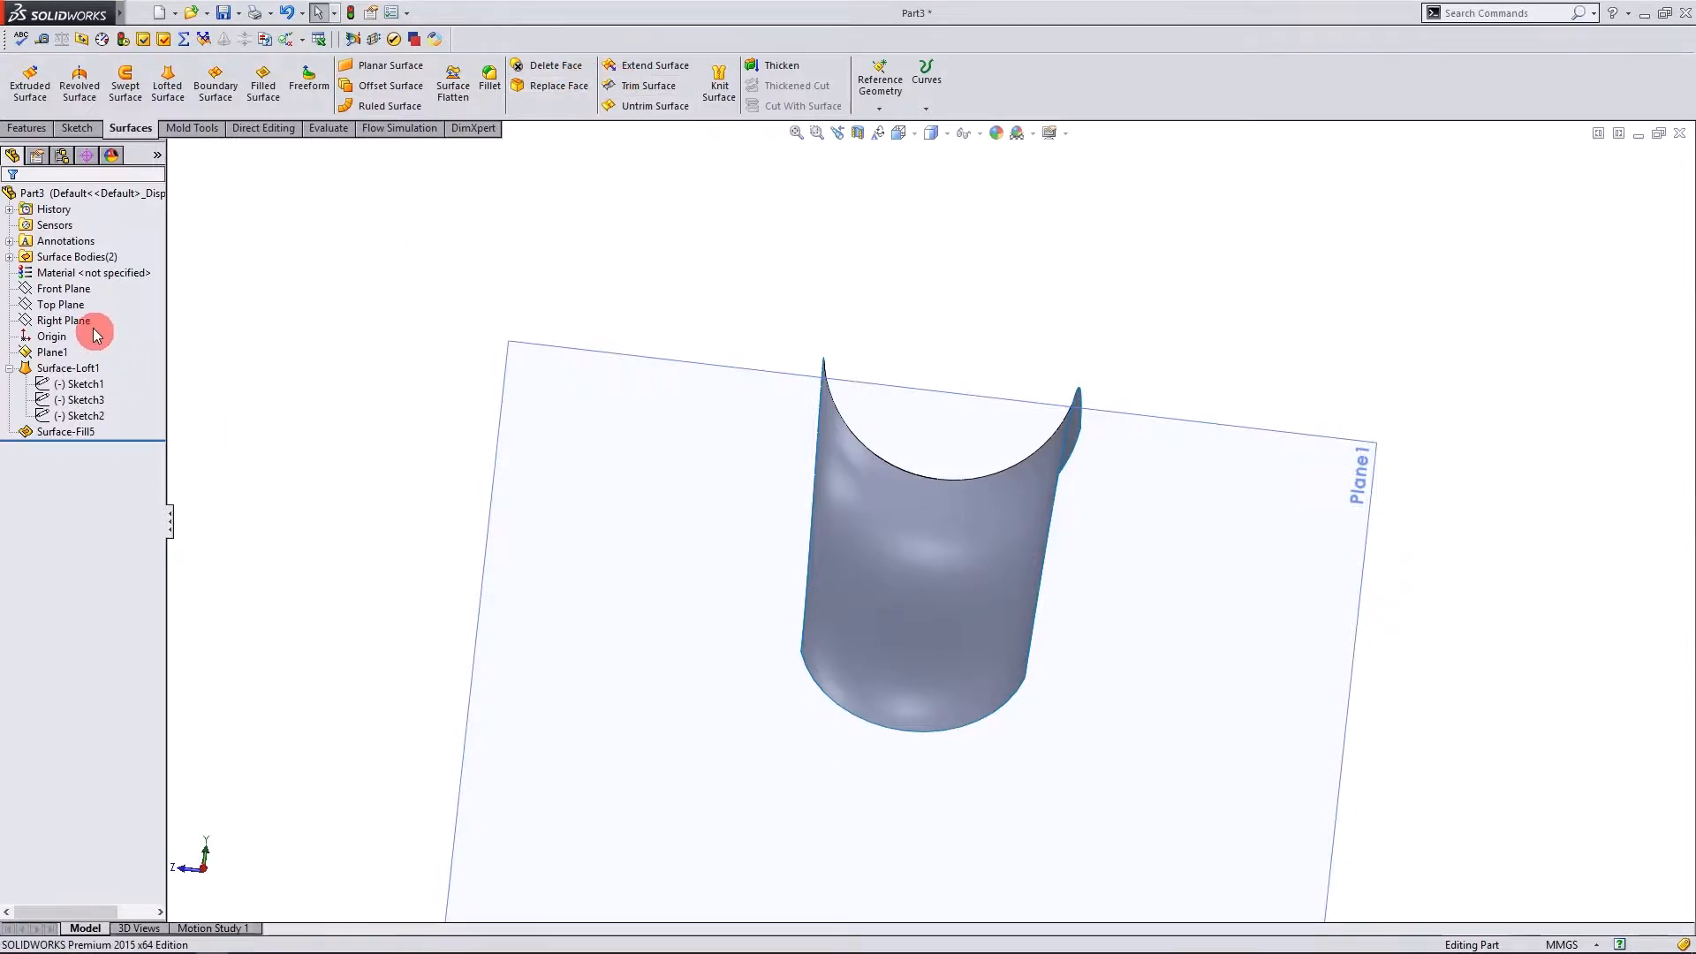
Sketch a center rectangle about 338 by 144 mm on the Front Plane, enclosing the surfaces.
click(71, 292)
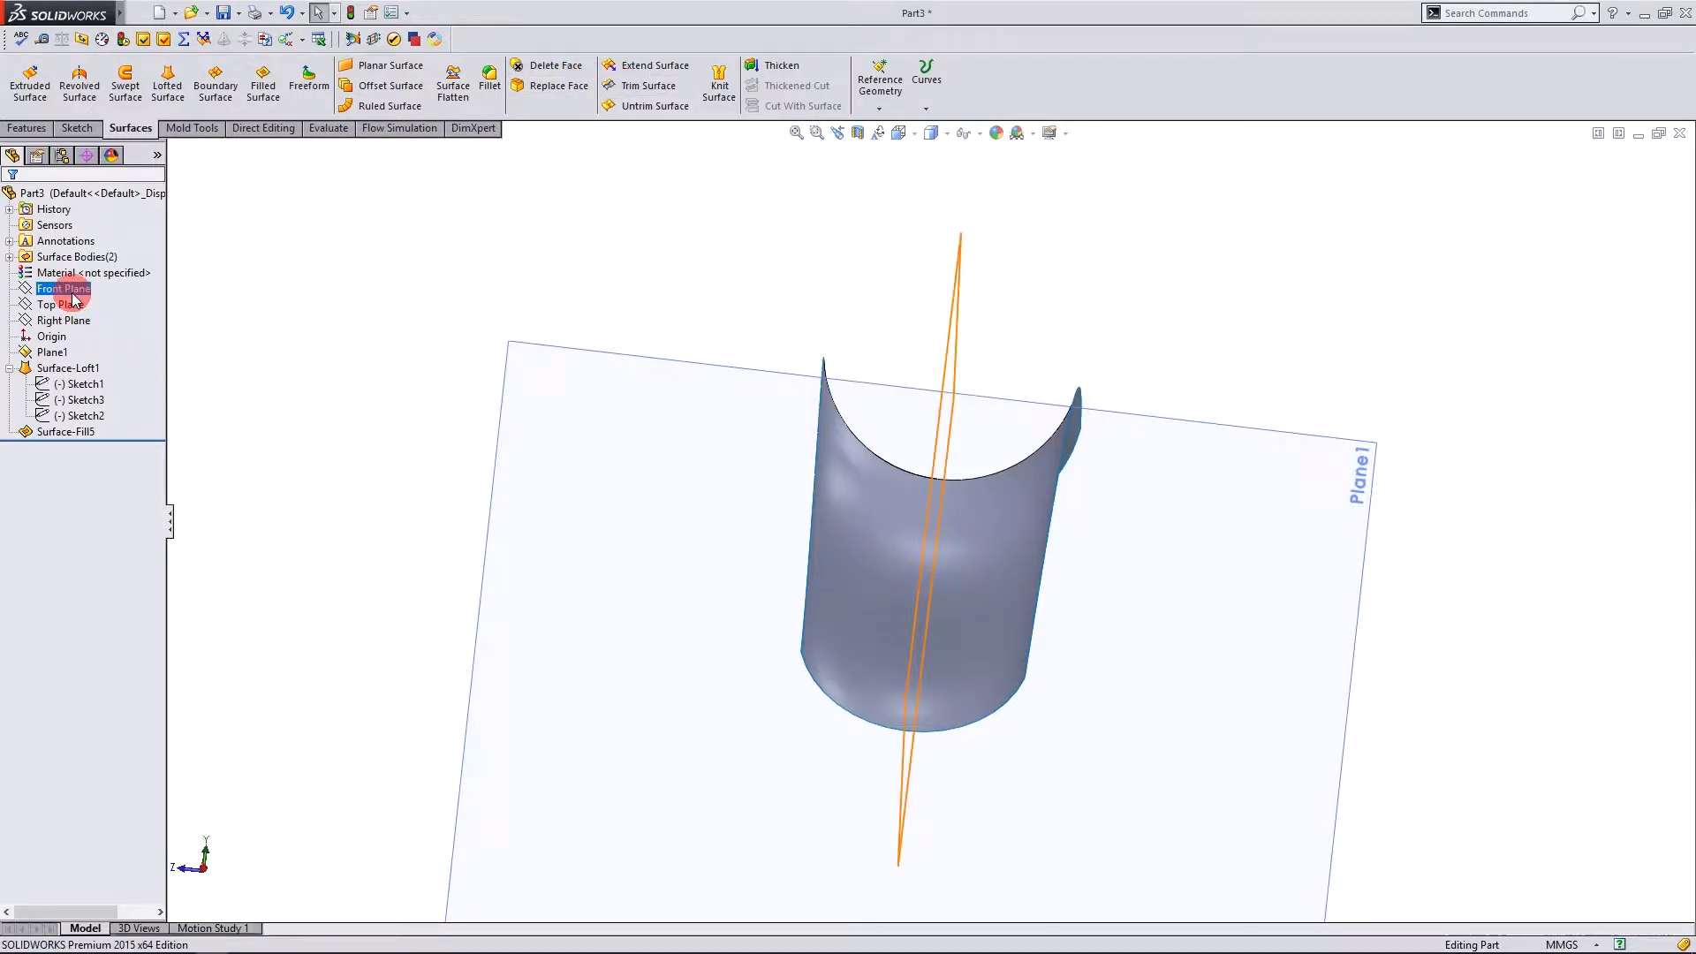
middle_drag(389, 386, 496, 469)
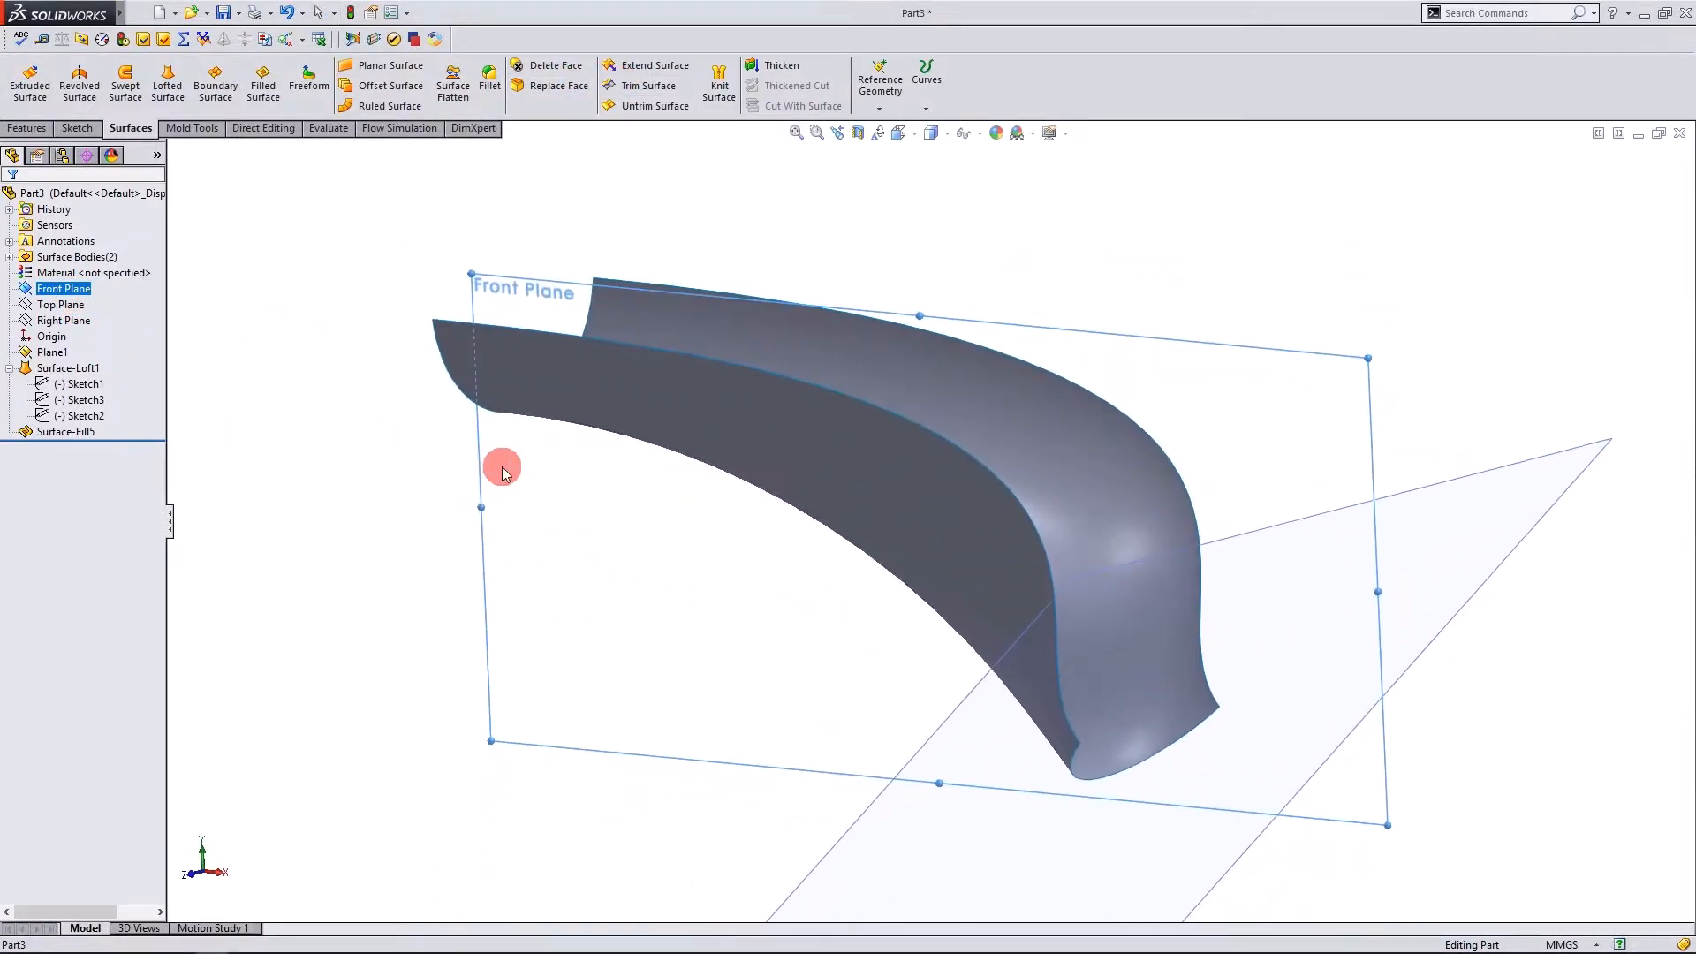
click(79, 132)
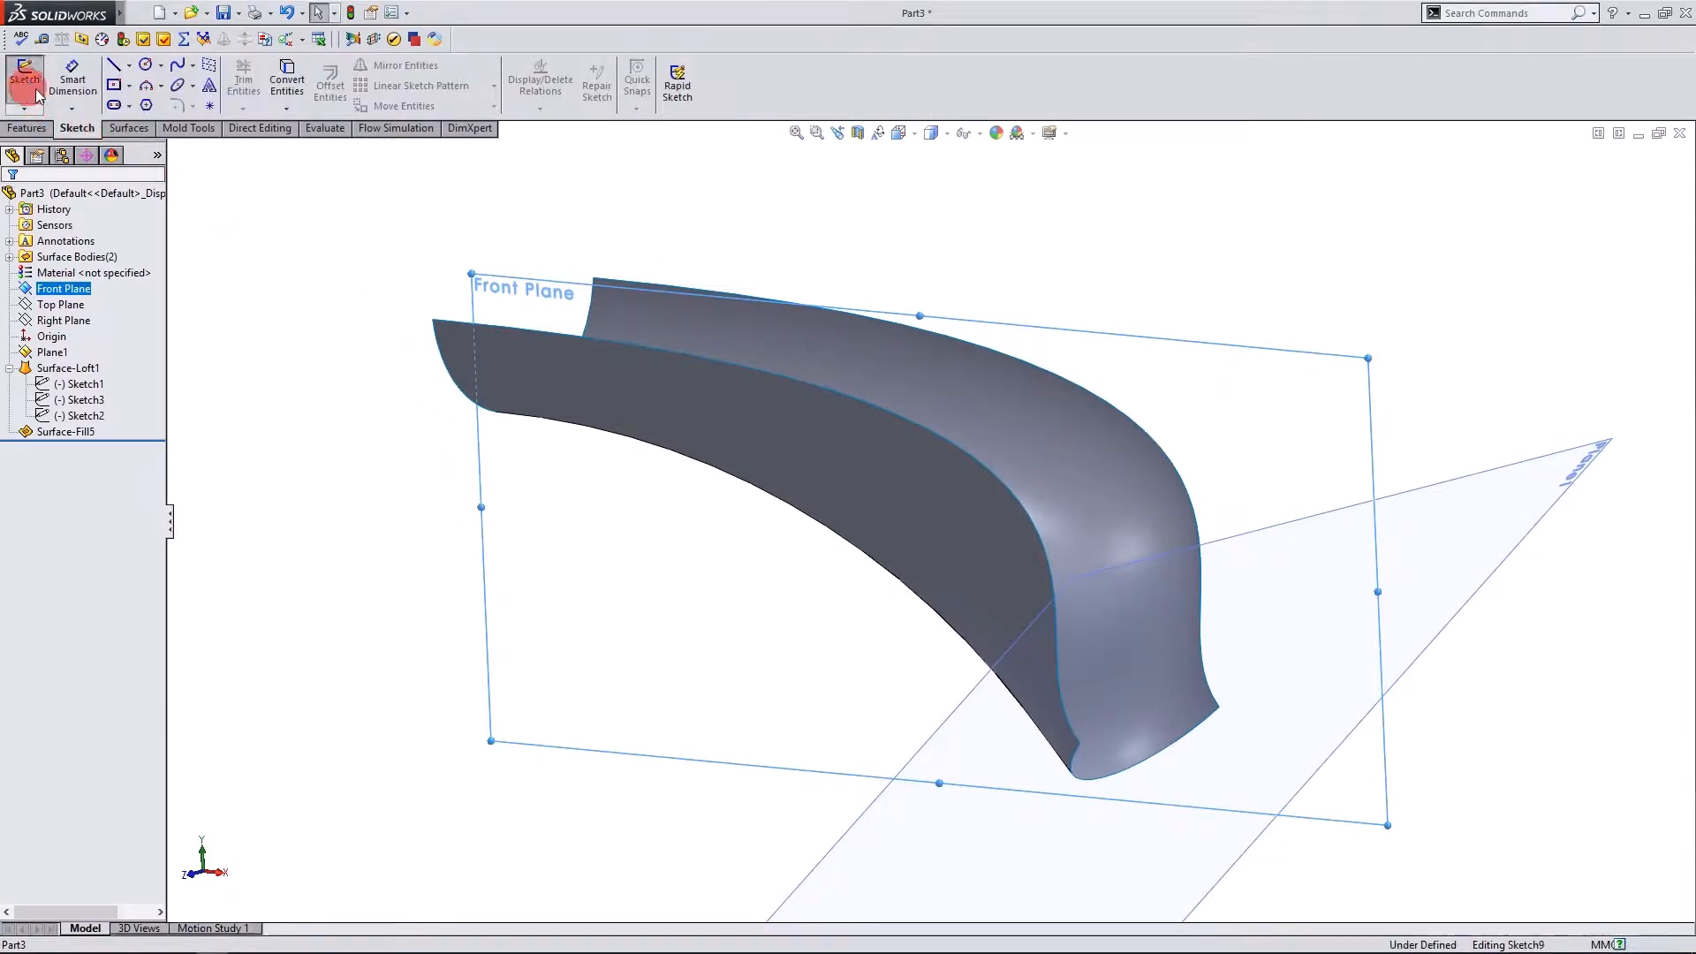
click(110, 88)
scroll(305, 358, up, 2)
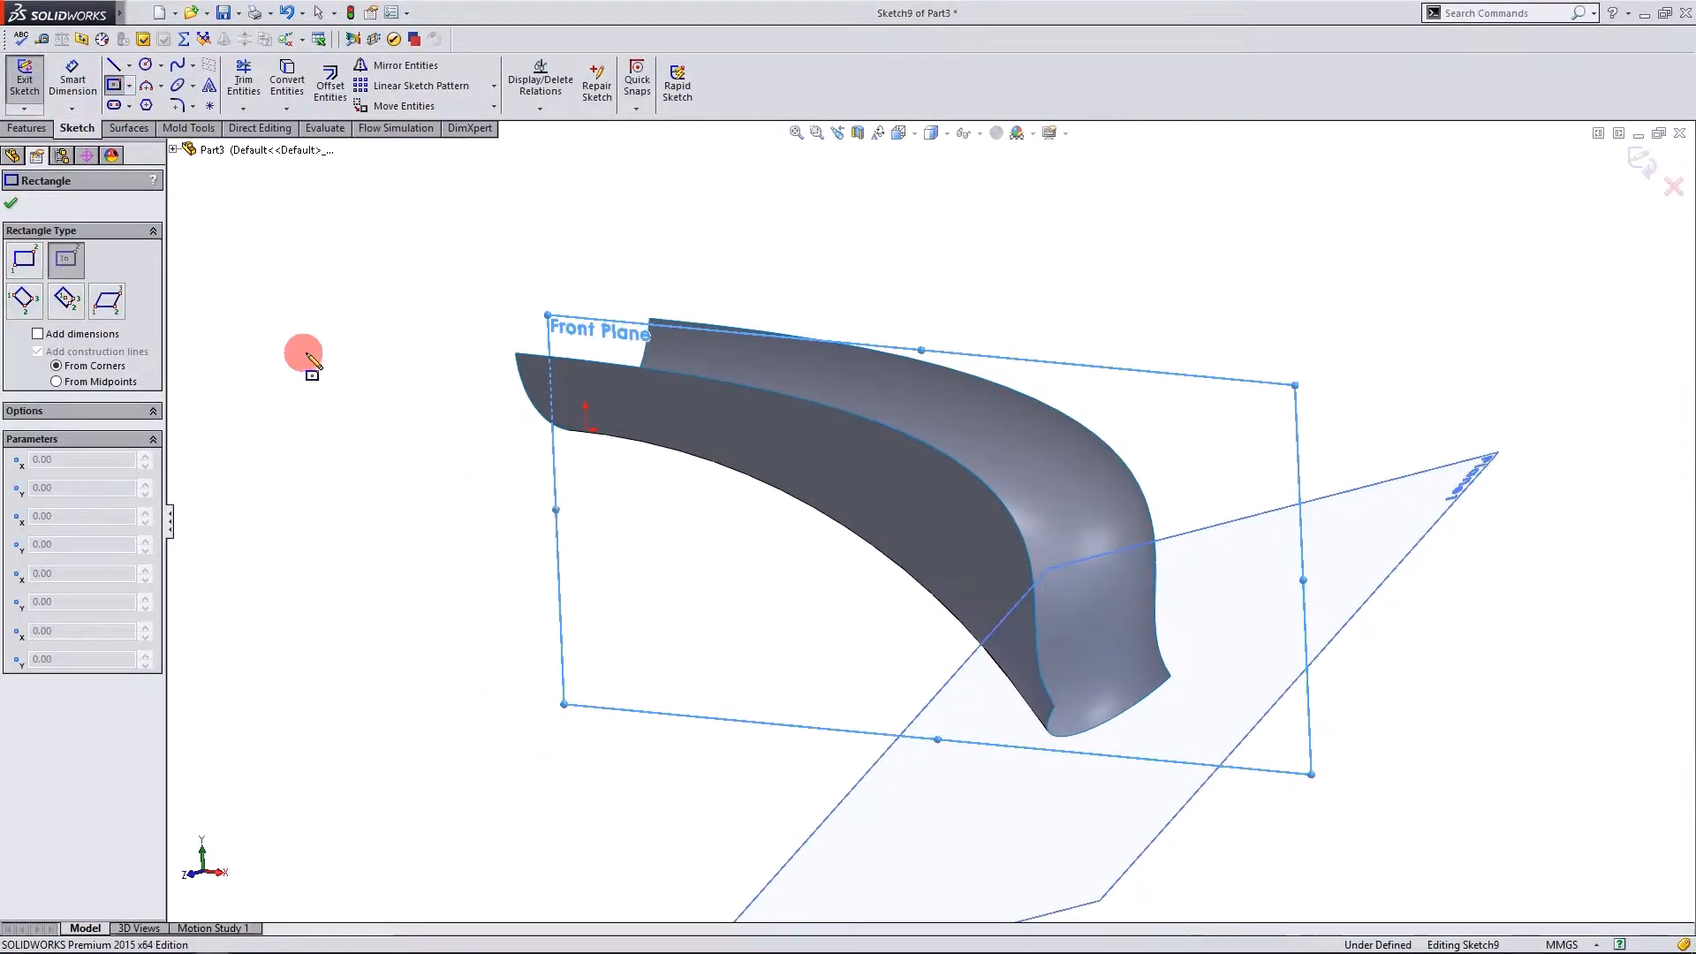
mouse_move(841, 459)
mouse_down()
mouse_move(957, 655)
mouse_move(1178, 818)
mouse_move(1272, 814)
mouse_move(1299, 737)
mouse_up()
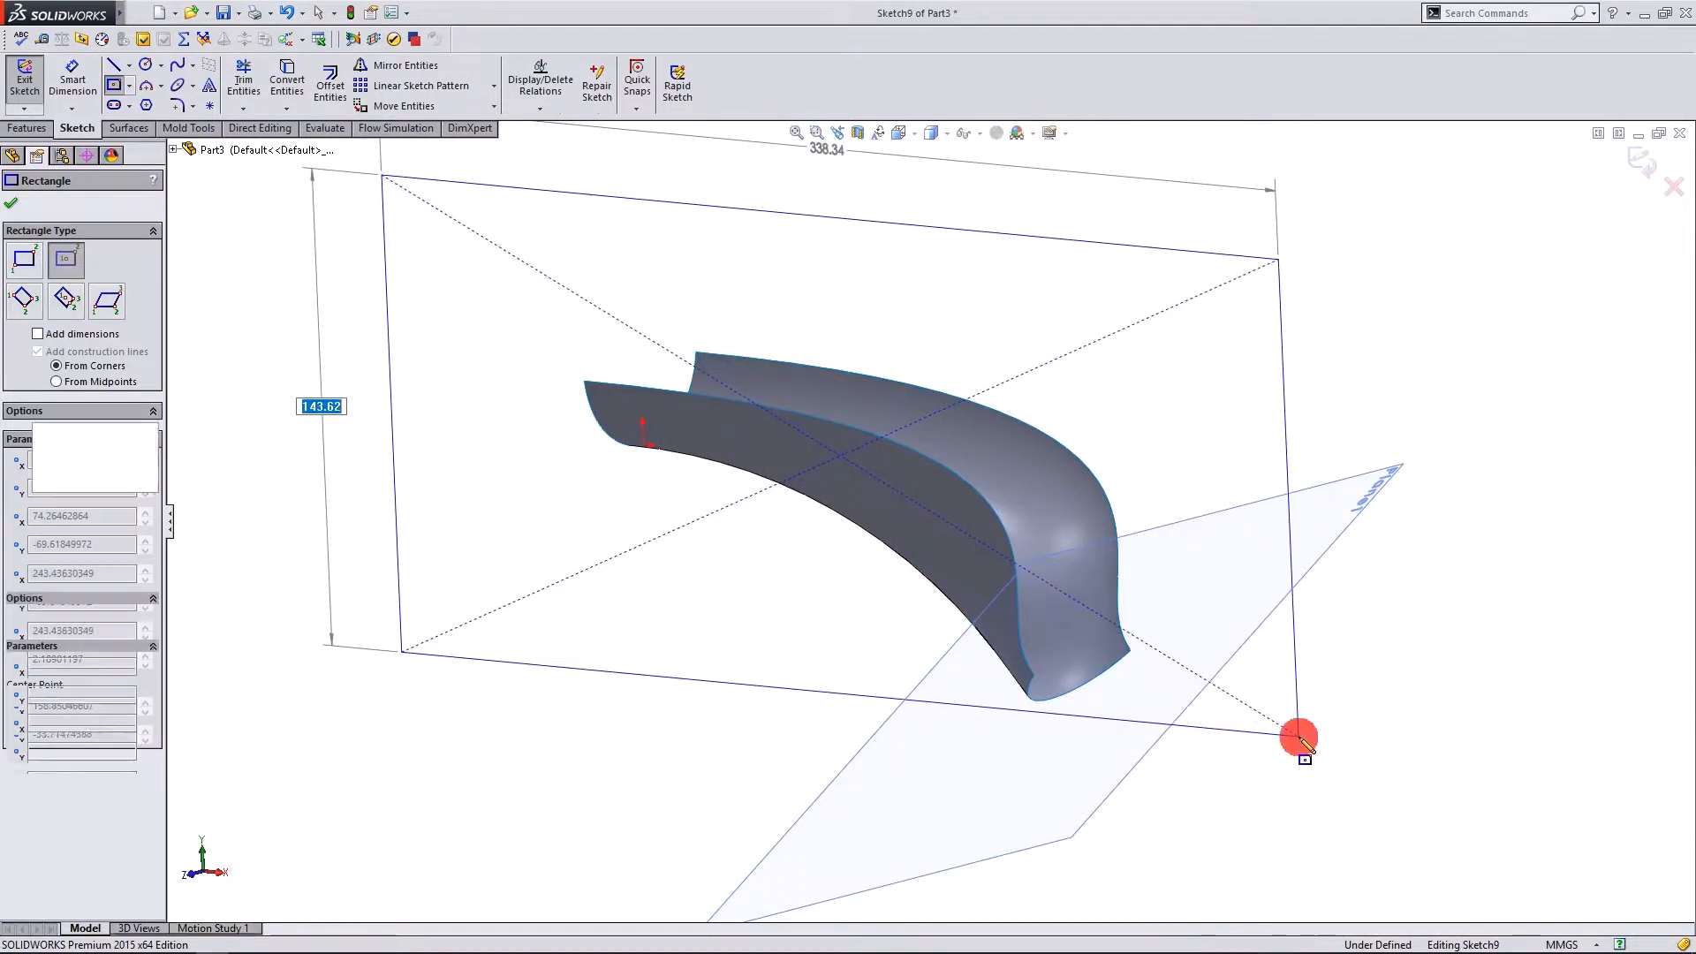
click(11, 212)
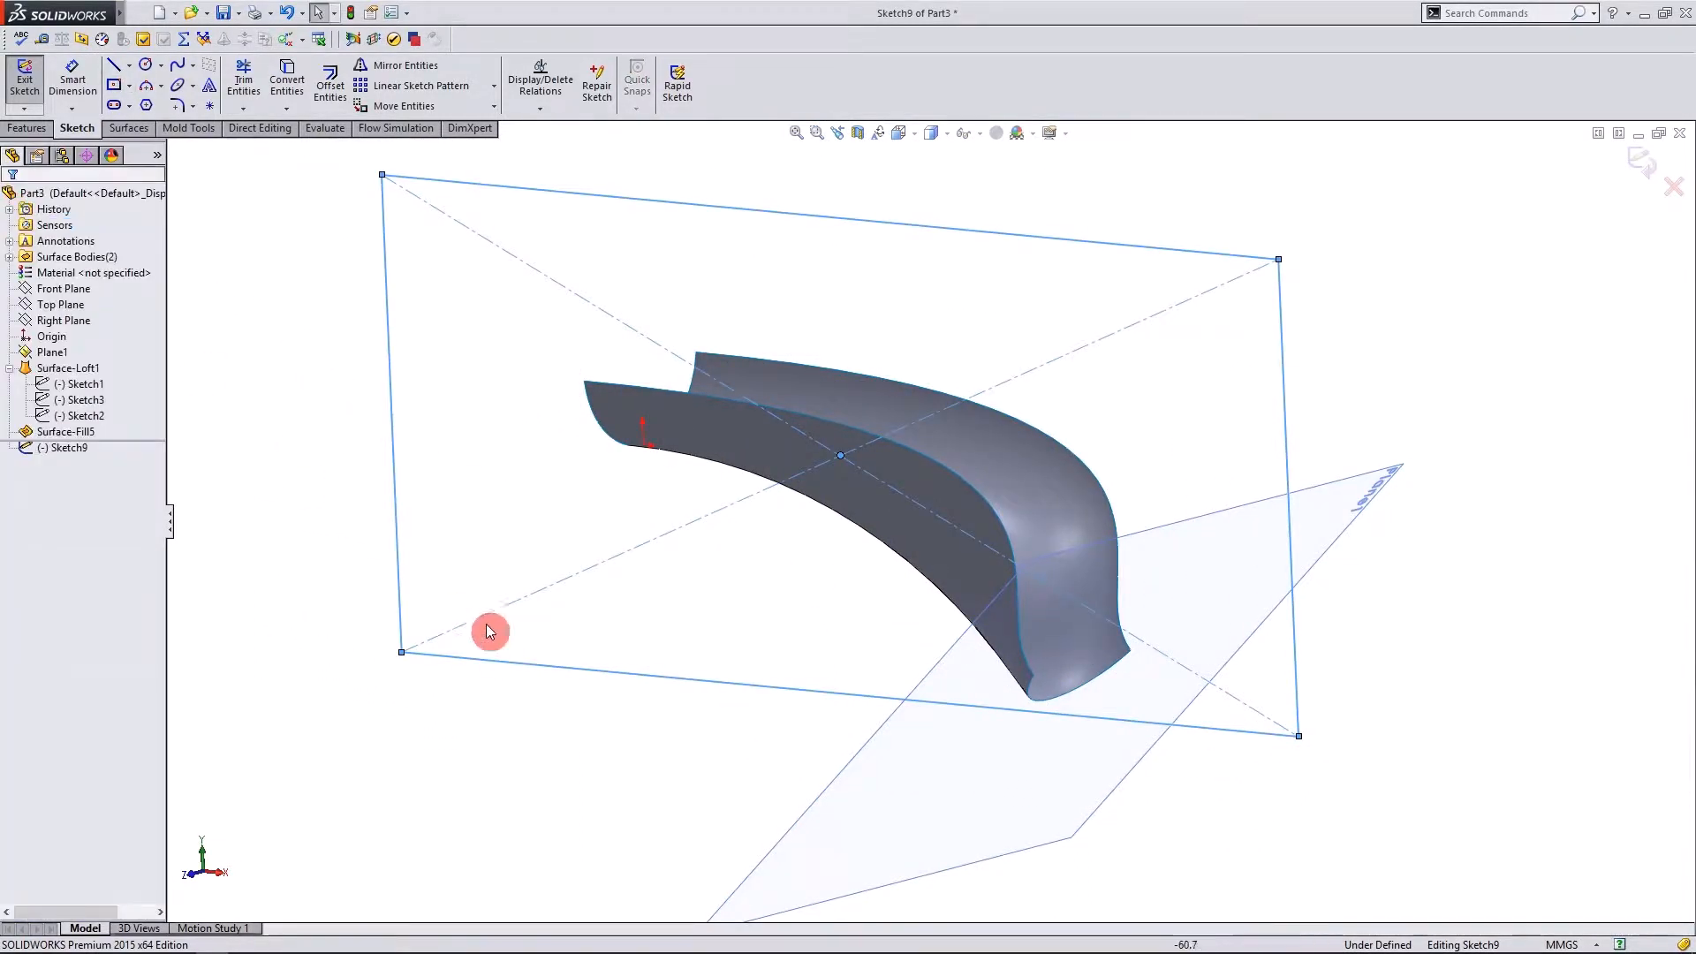
Create a Planar Surface from the center-rectangle sketch on the Front Plane.
middle_drag(481, 521, 608, 540)
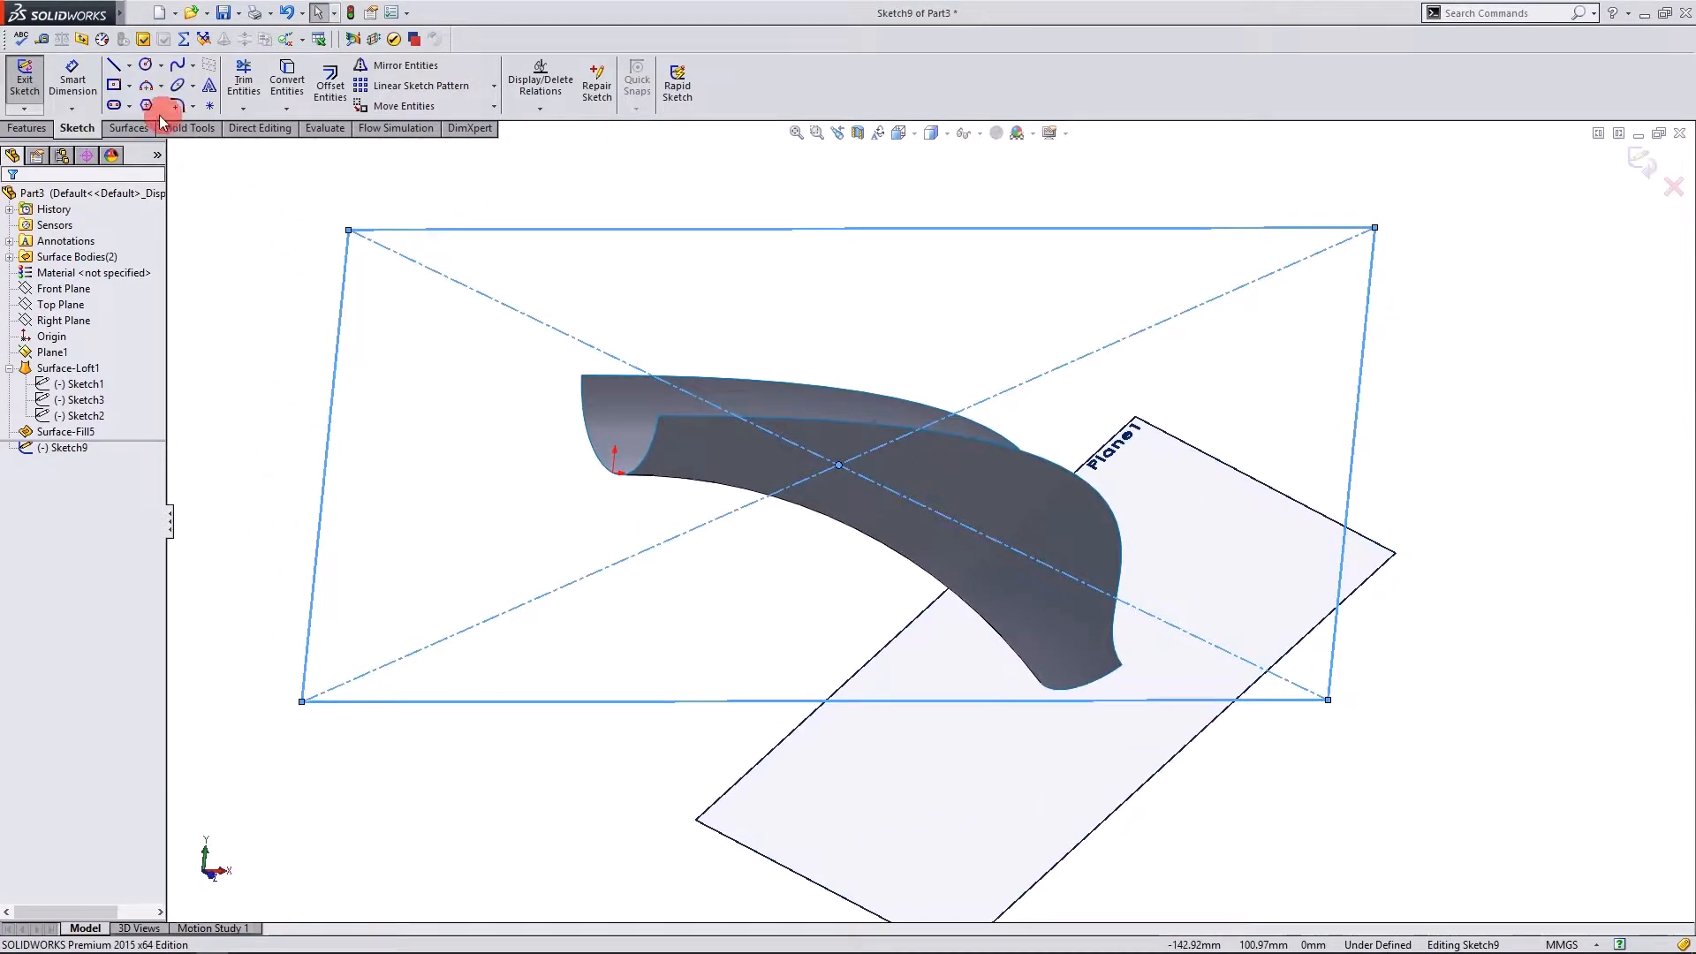
click(131, 129)
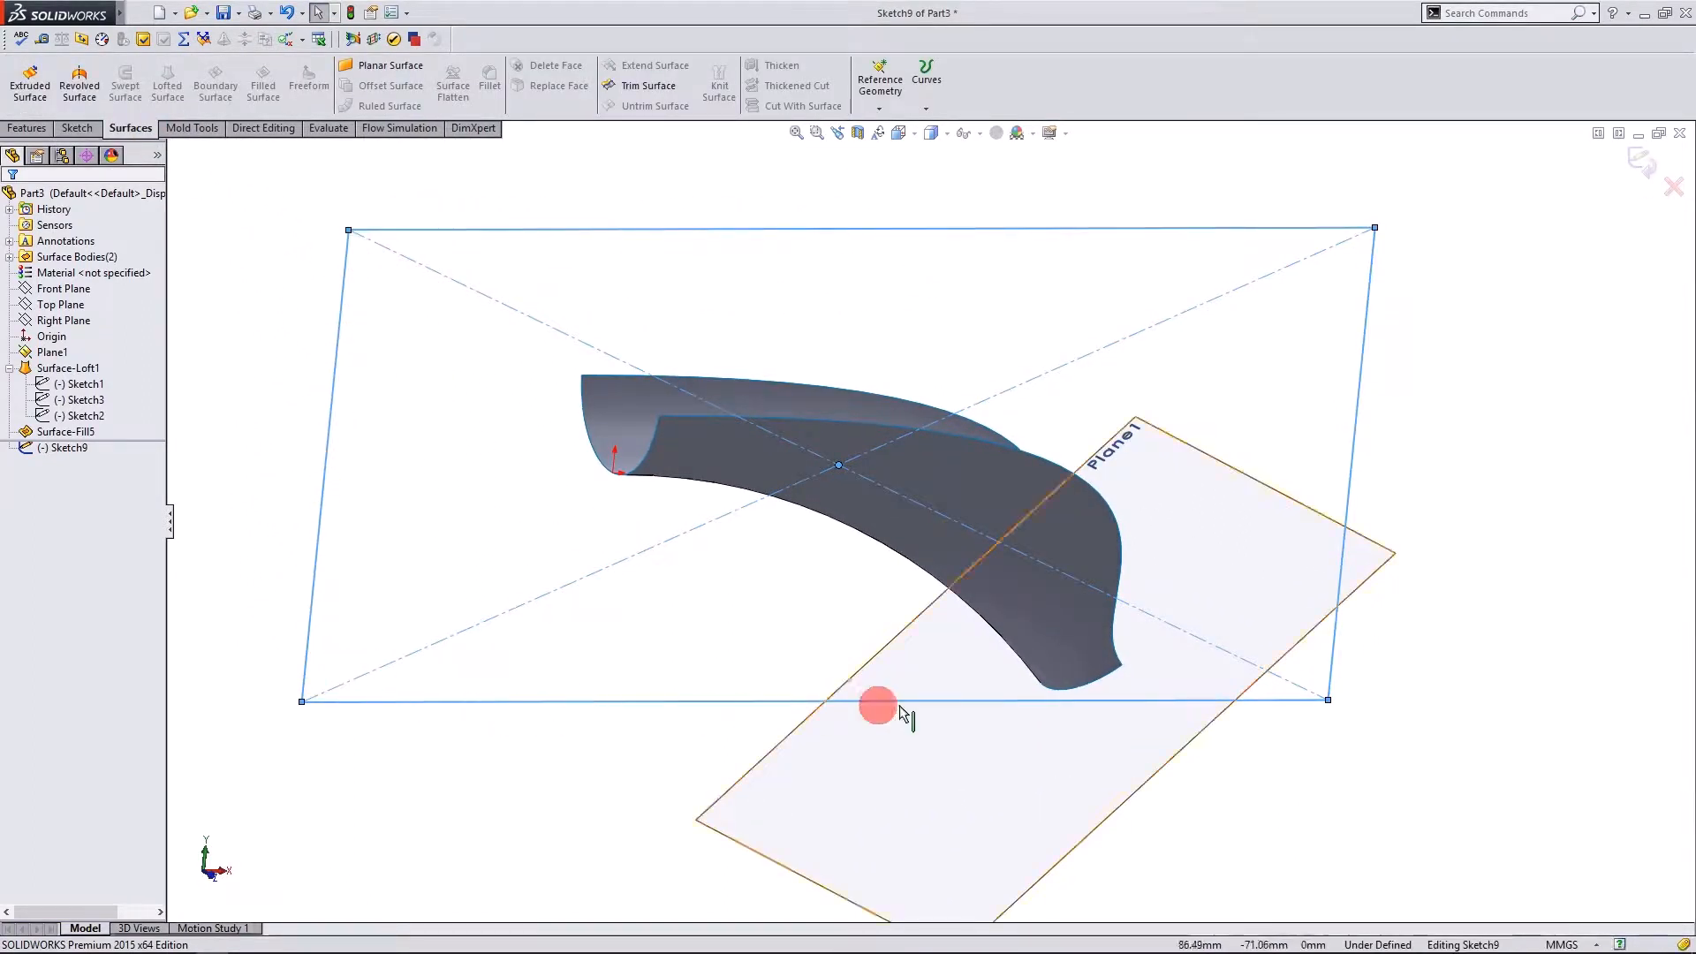
click(384, 71)
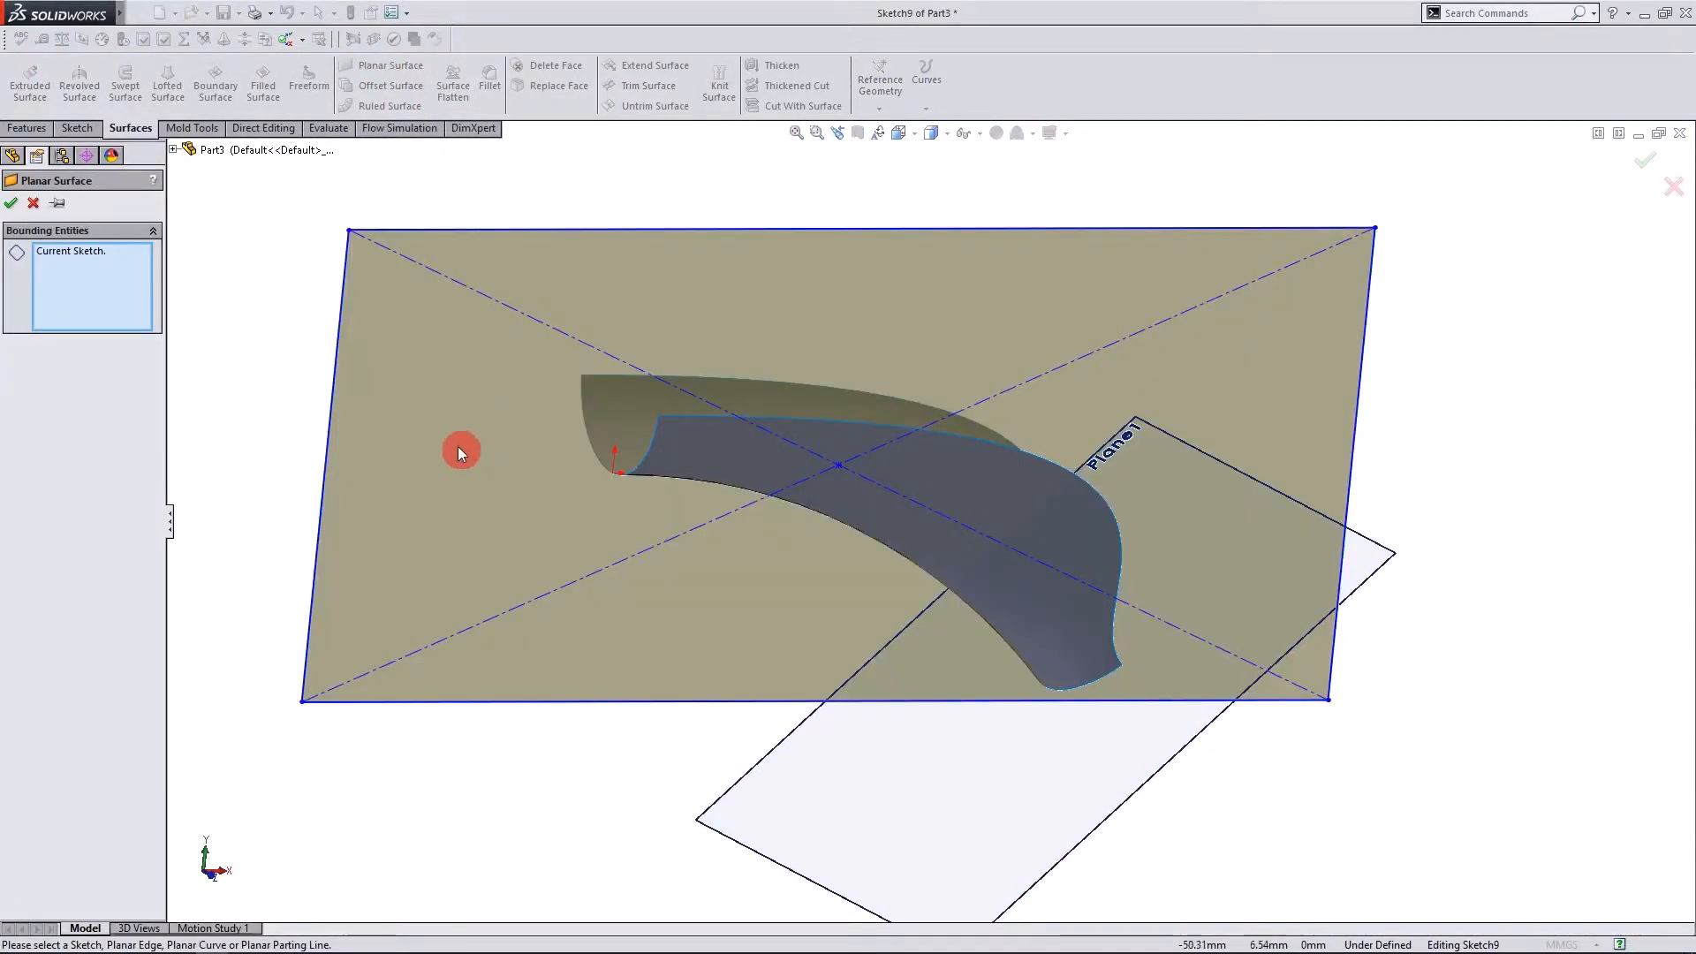
mouse_move(459, 453)
middle_down()
mouse_move(326, 299)
mouse_move(178, 314)
mouse_move(307, 326)
mouse_move(528, 412)
mouse_move(465, 439)
mouse_move(201, 462)
mouse_move(318, 441)
mouse_move(496, 458)
mouse_move(451, 433)
middle_up()
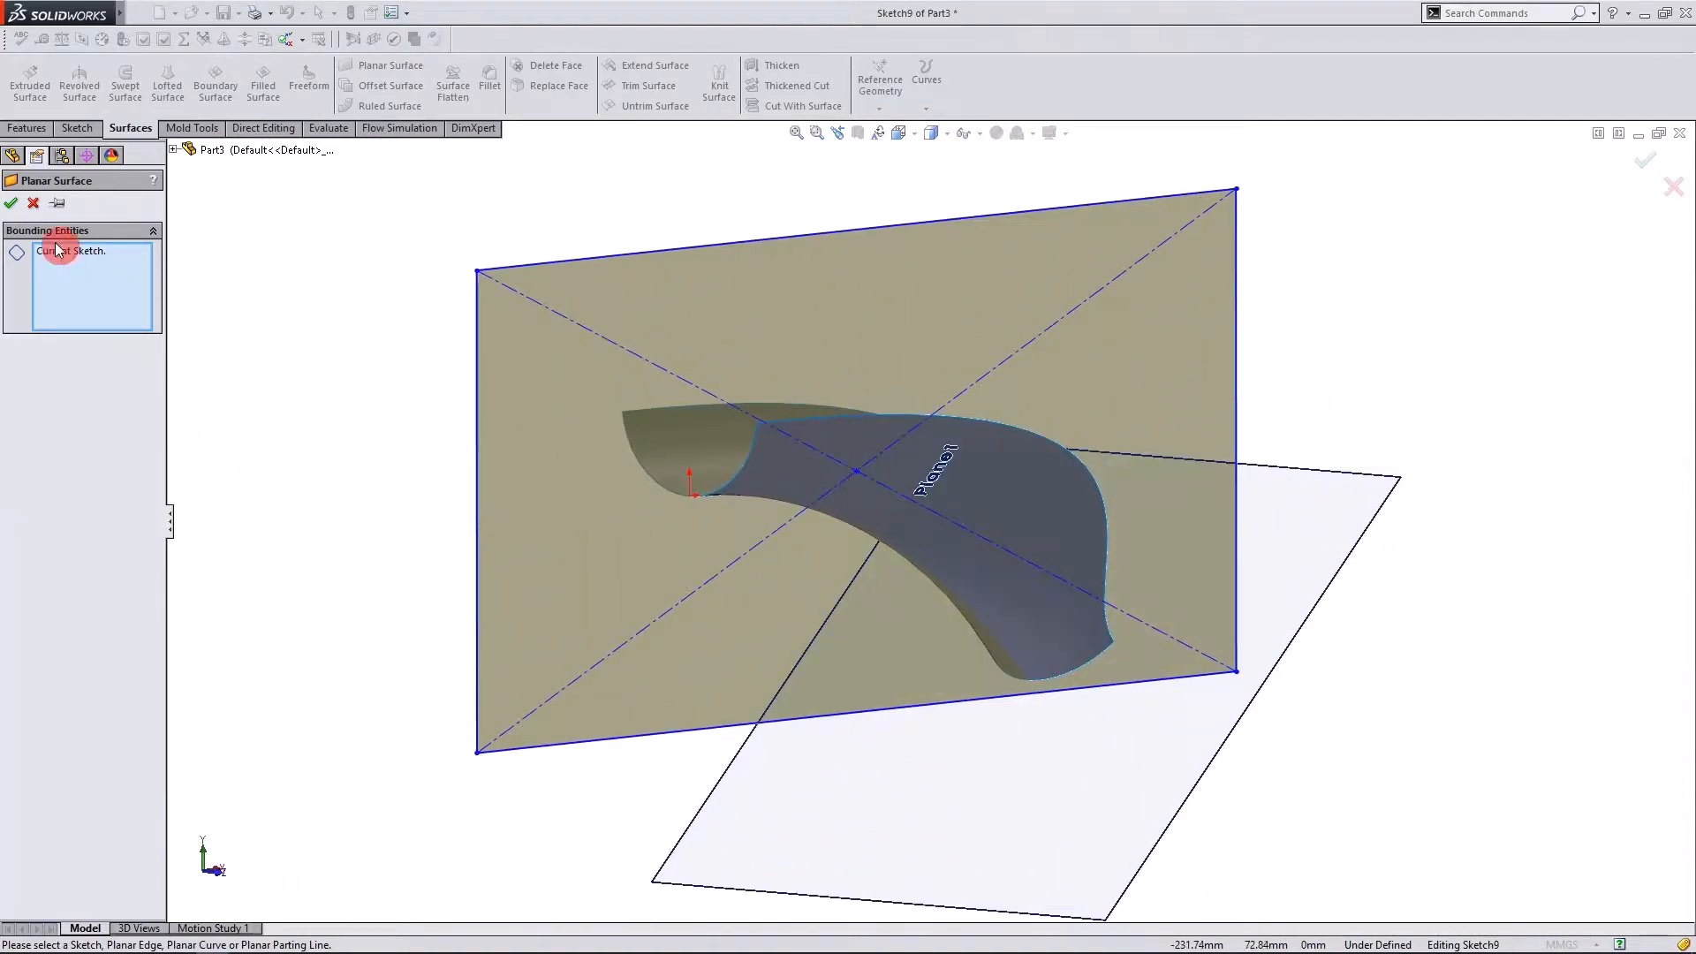
click(13, 205)
Trim the lofted surface with the rectangular planar surface as a standard trim tool, removing the loft half in front of it.
middle_drag(680, 516, 728, 527)
middle_drag(1062, 576, 524, 362)
mouse_move(852, 491)
middle_down()
mouse_move(814, 557)
mouse_move(841, 485)
mouse_move(836, 519)
middle_up()
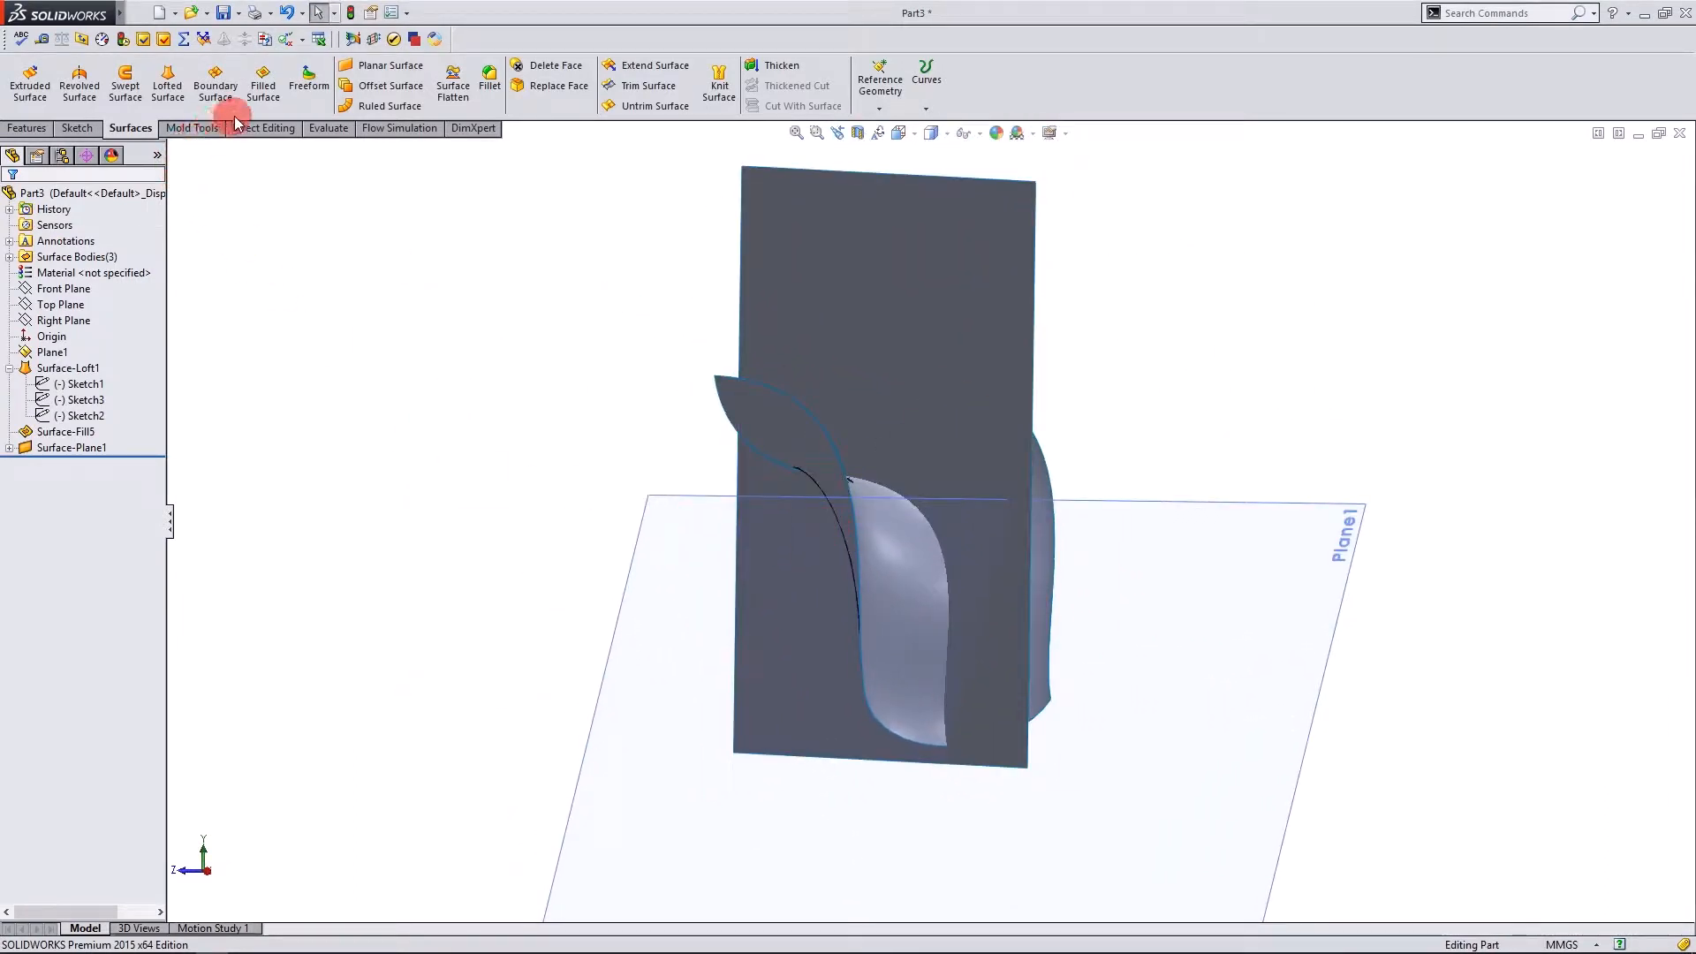
click(646, 92)
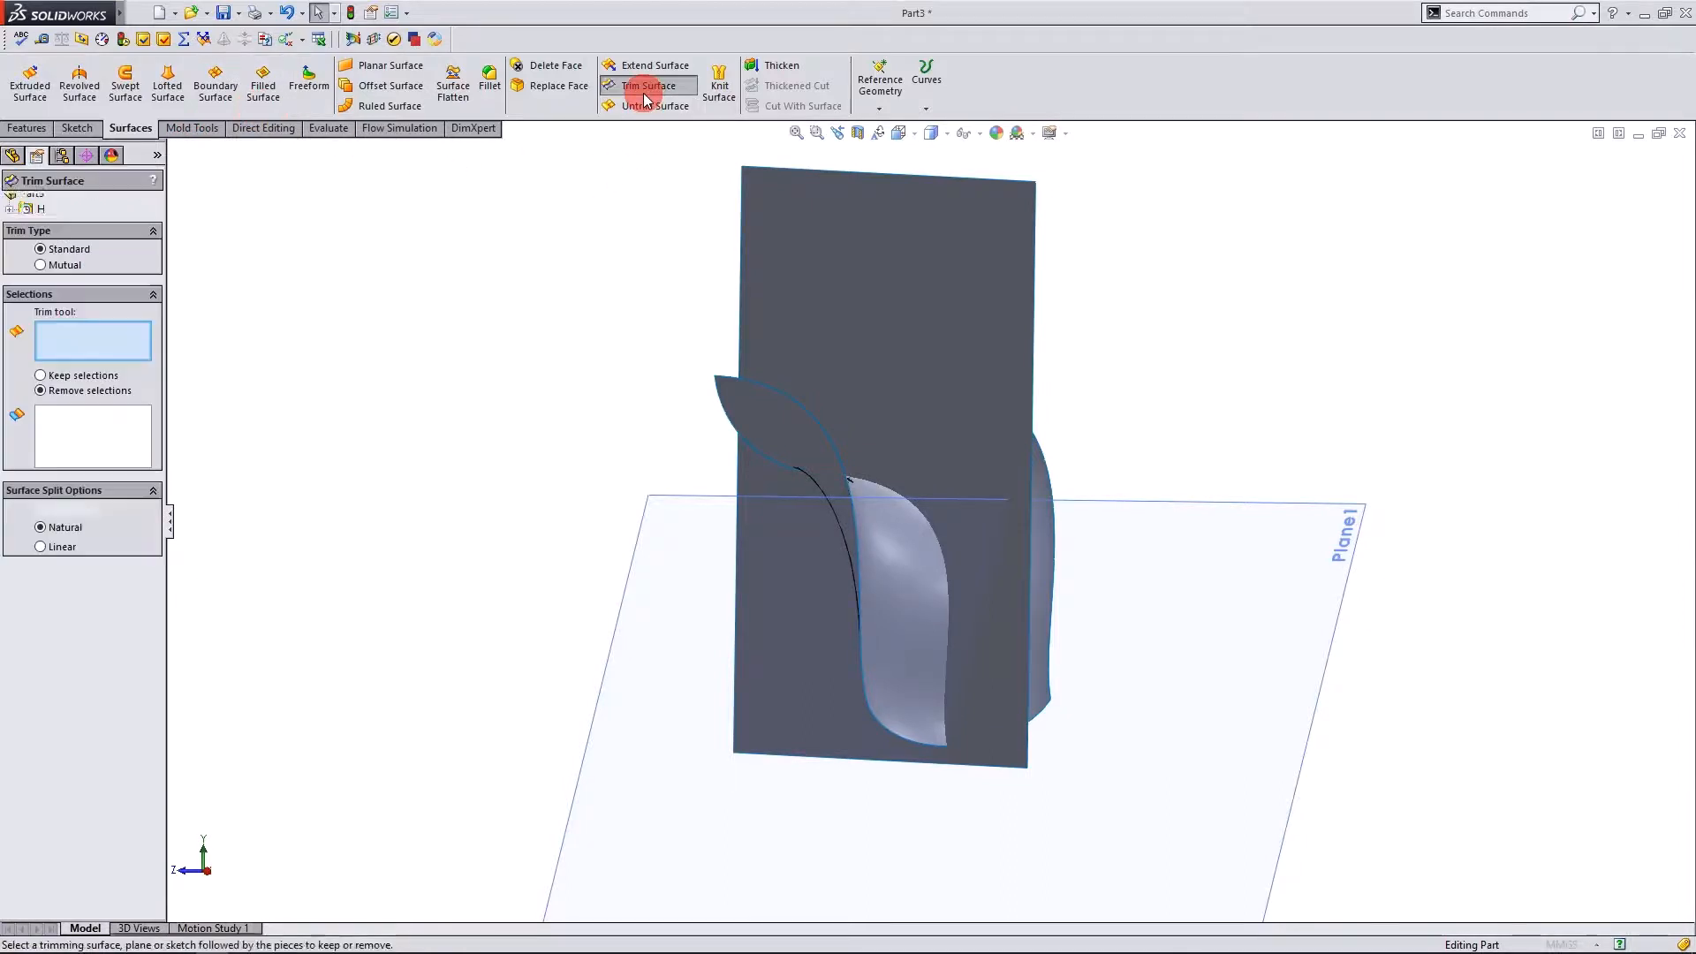
click(831, 282)
mouse_move(545, 405)
middle_down()
mouse_move(469, 394)
mouse_move(579, 401)
mouse_move(484, 404)
mouse_move(563, 414)
middle_up()
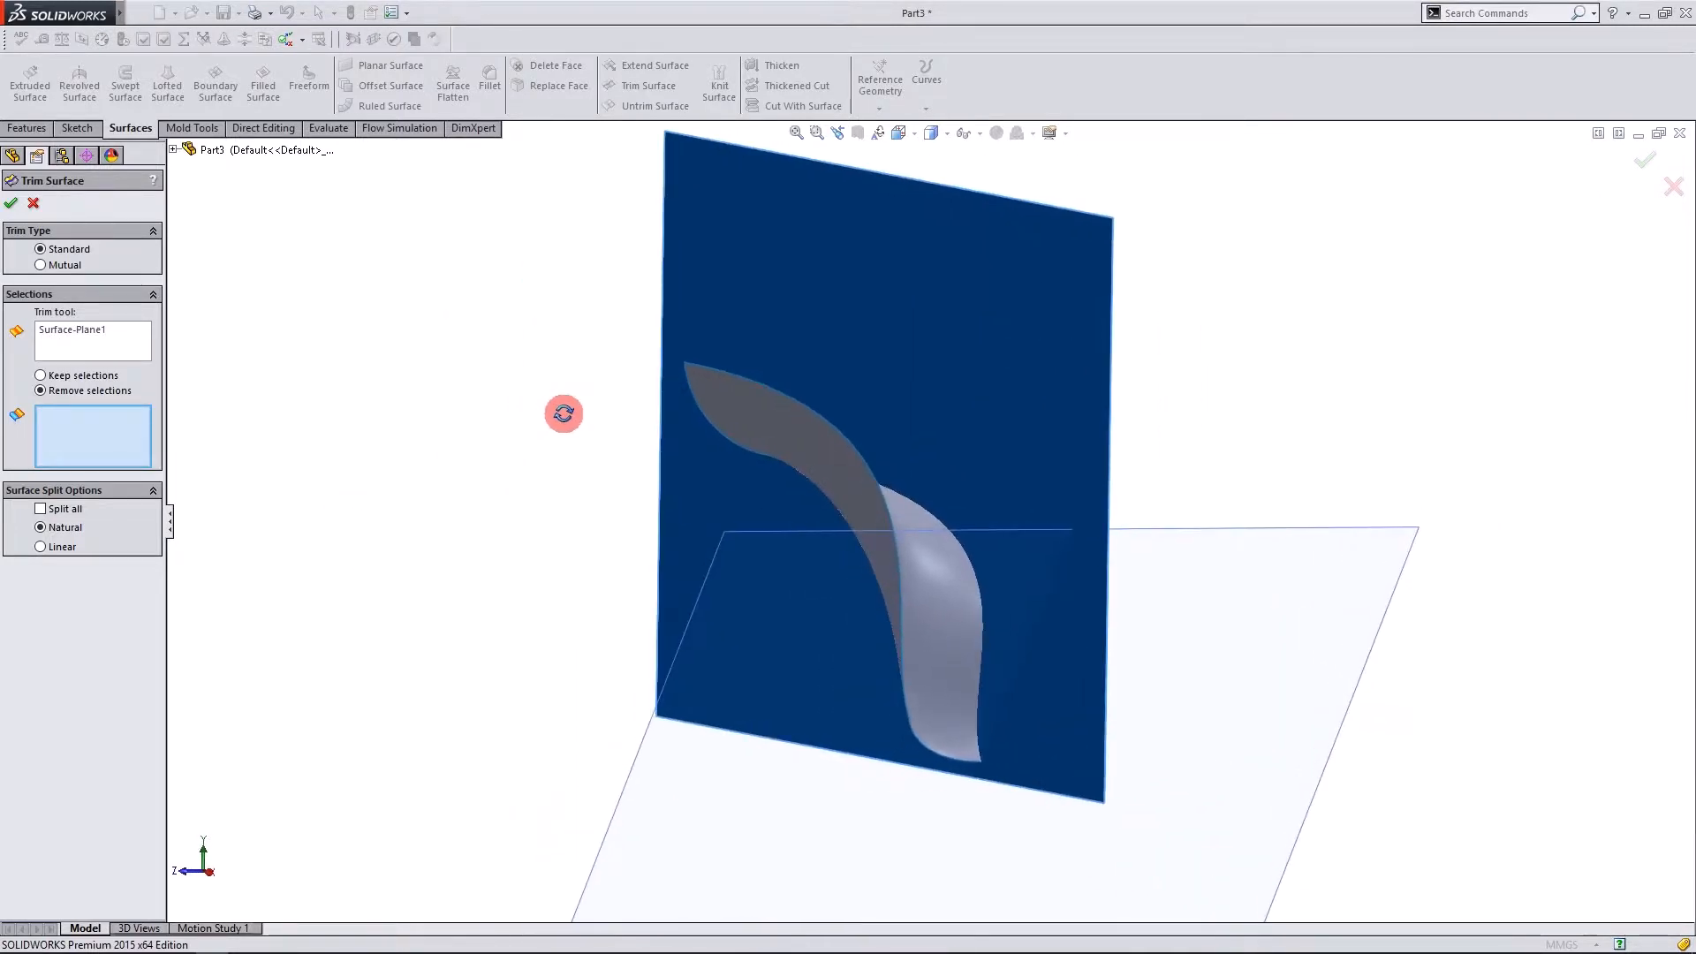
click(108, 390)
middle_drag(454, 496, 507, 521)
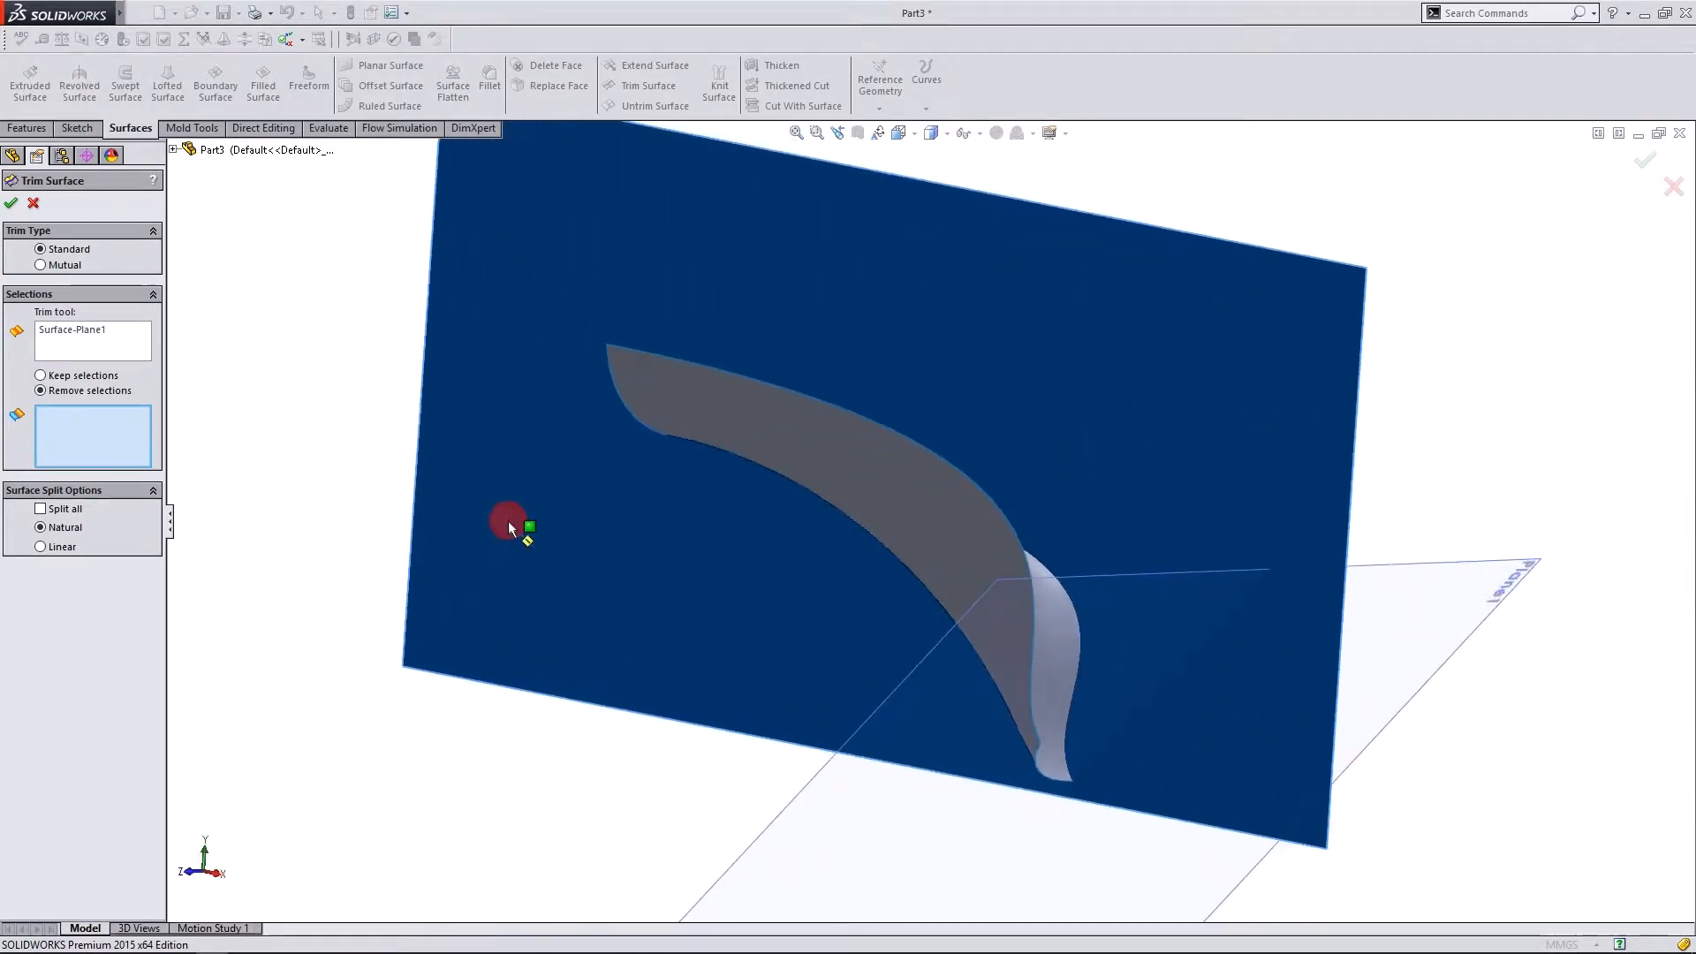
click(884, 468)
middle_drag(496, 690, 440, 673)
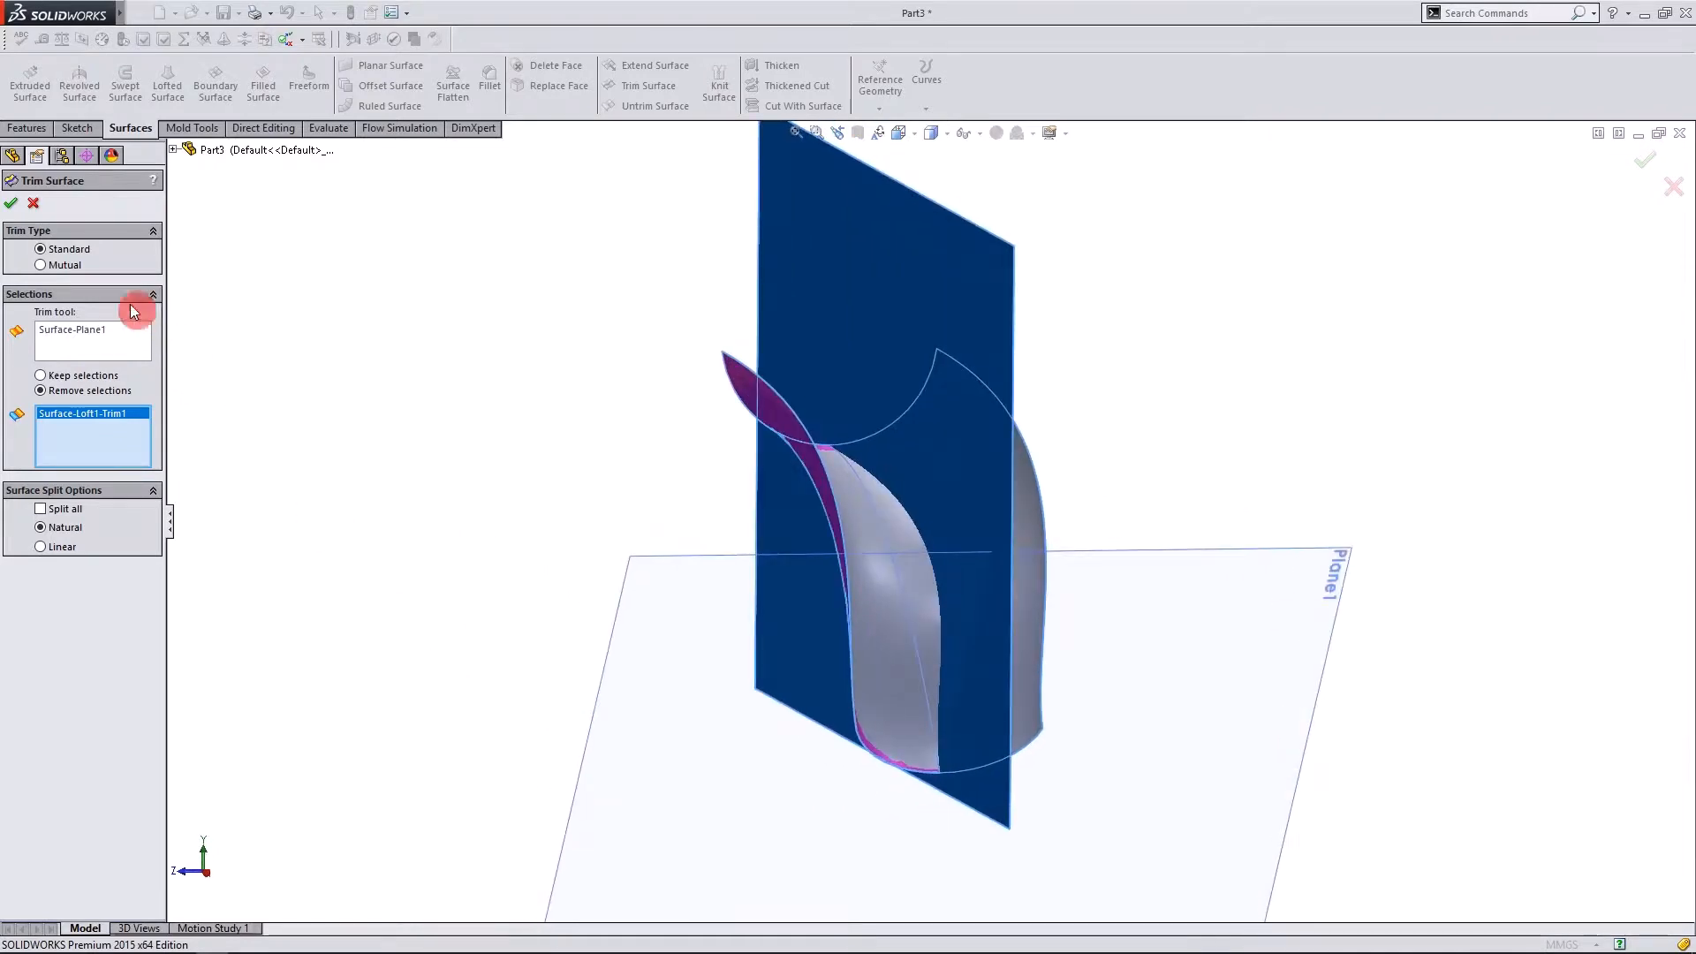
click(11, 205)
Edit the surface trim to also remove the half of the filled surface in front of the planar surface.
middle_drag(481, 510, 972, 503)
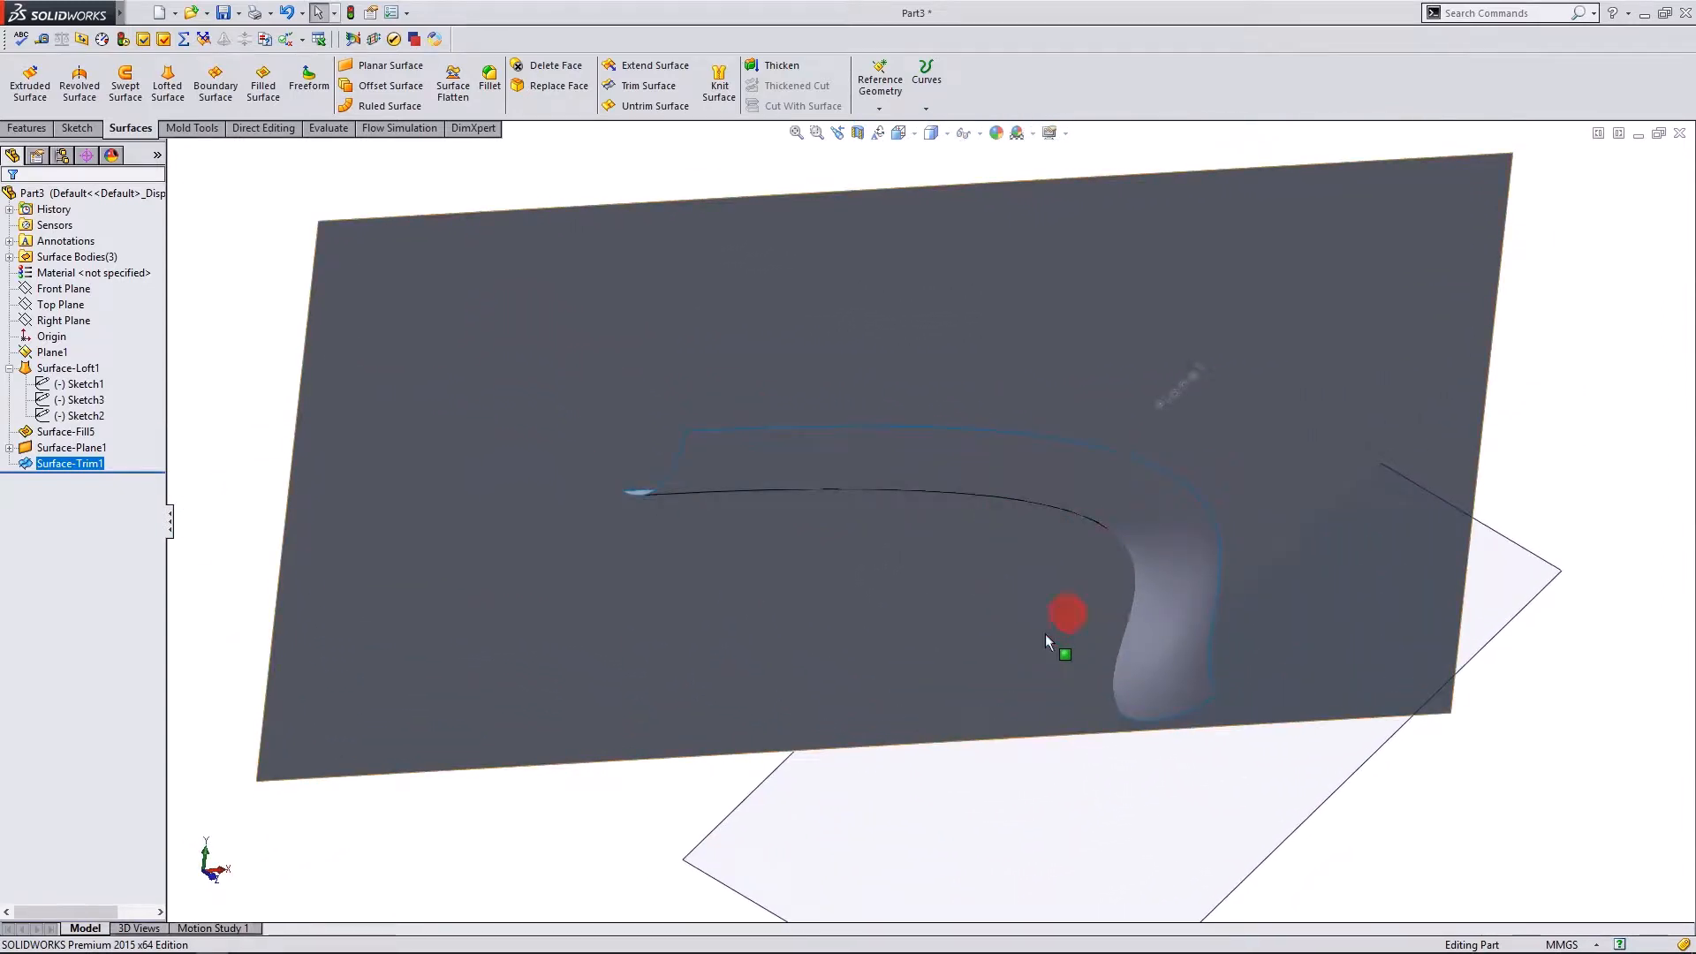
middle_drag(1046, 633, 663, 708)
right_click(87, 466)
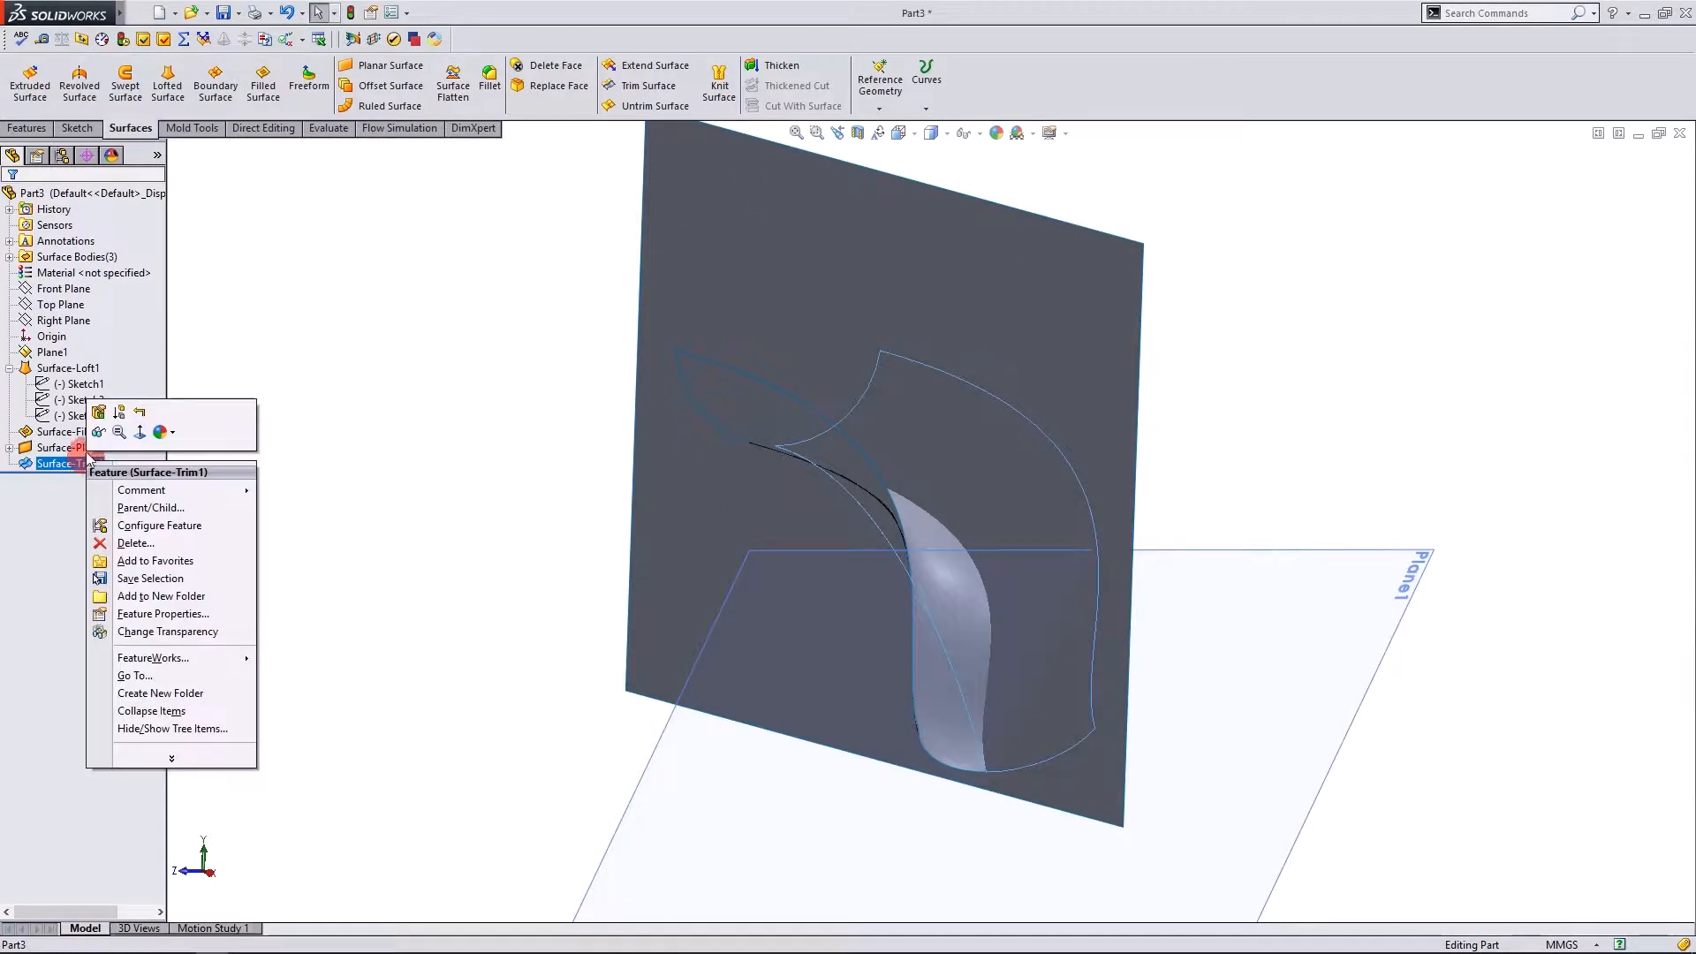
click(106, 416)
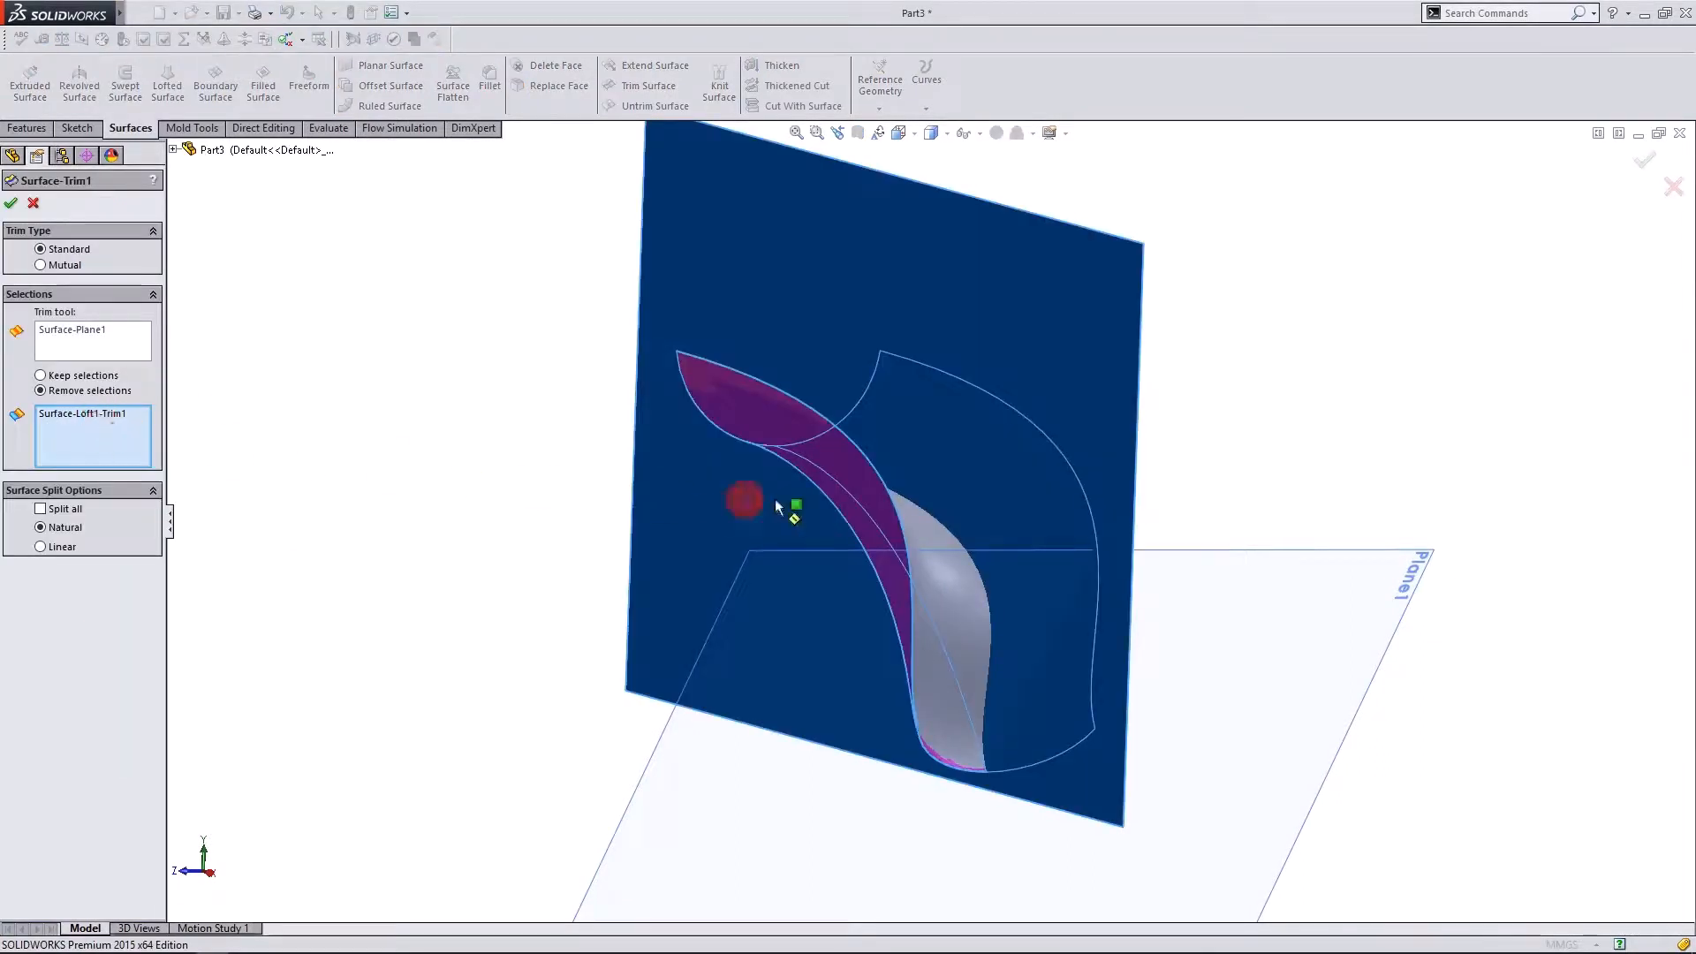
click(946, 556)
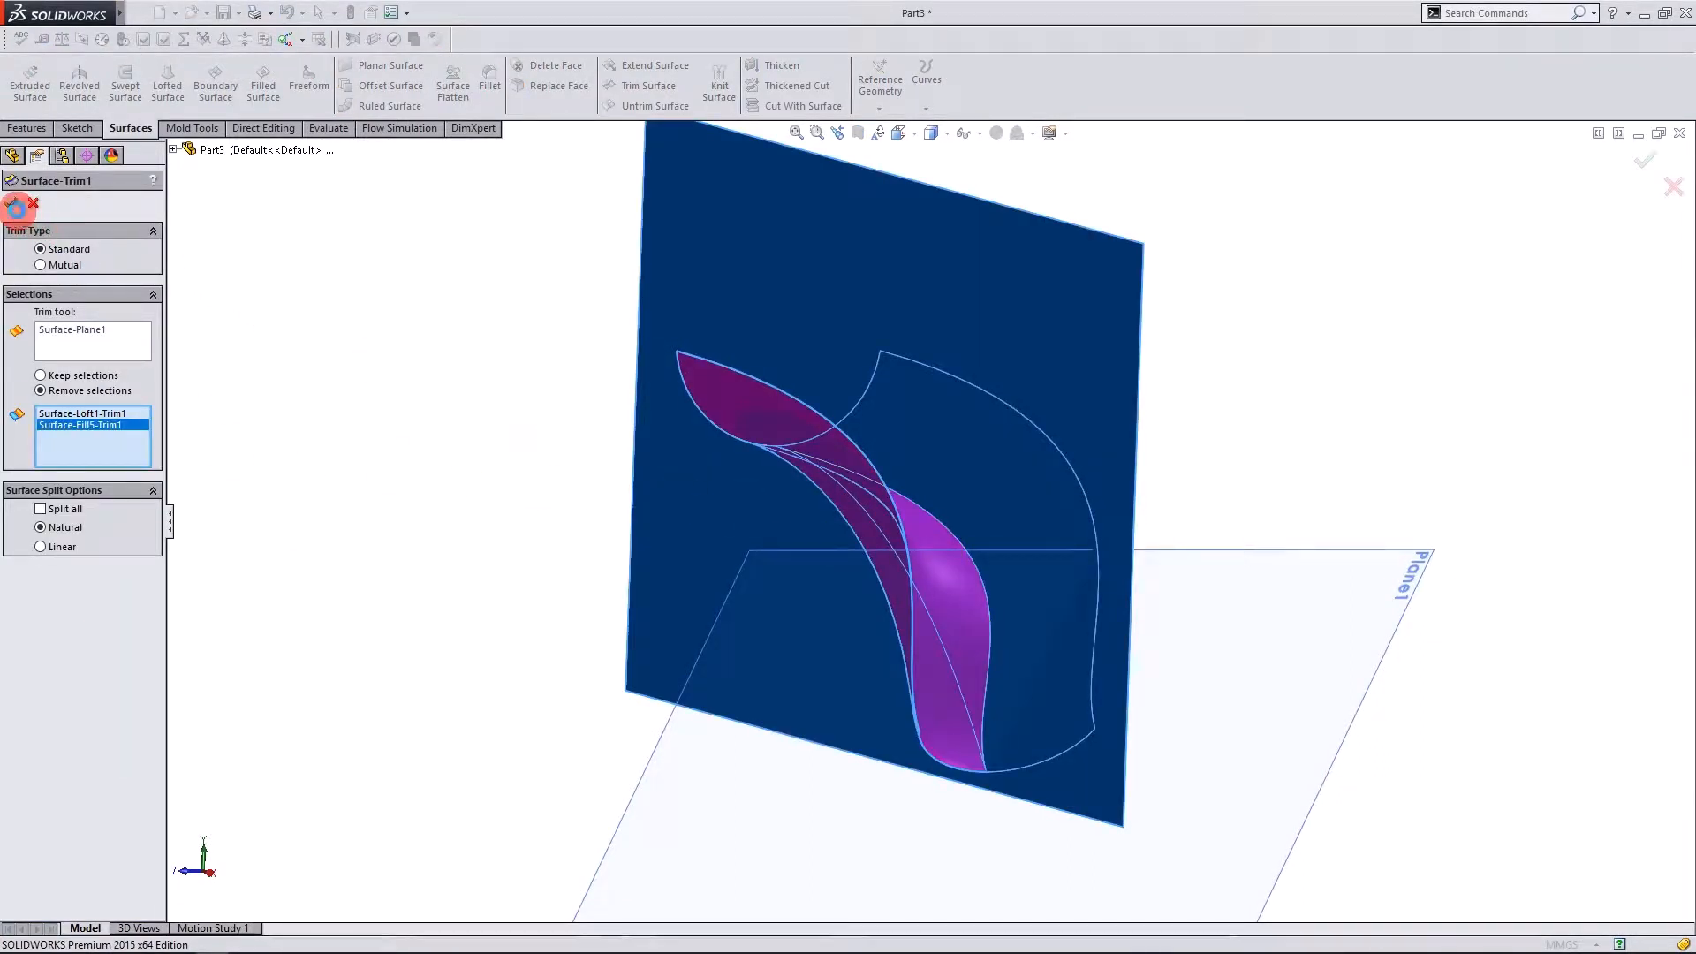
click(16, 206)
Delete the rectangular planar surface body with Delete/Keep Body set to Delete Bodies.
middle_drag(587, 757, 639, 770)
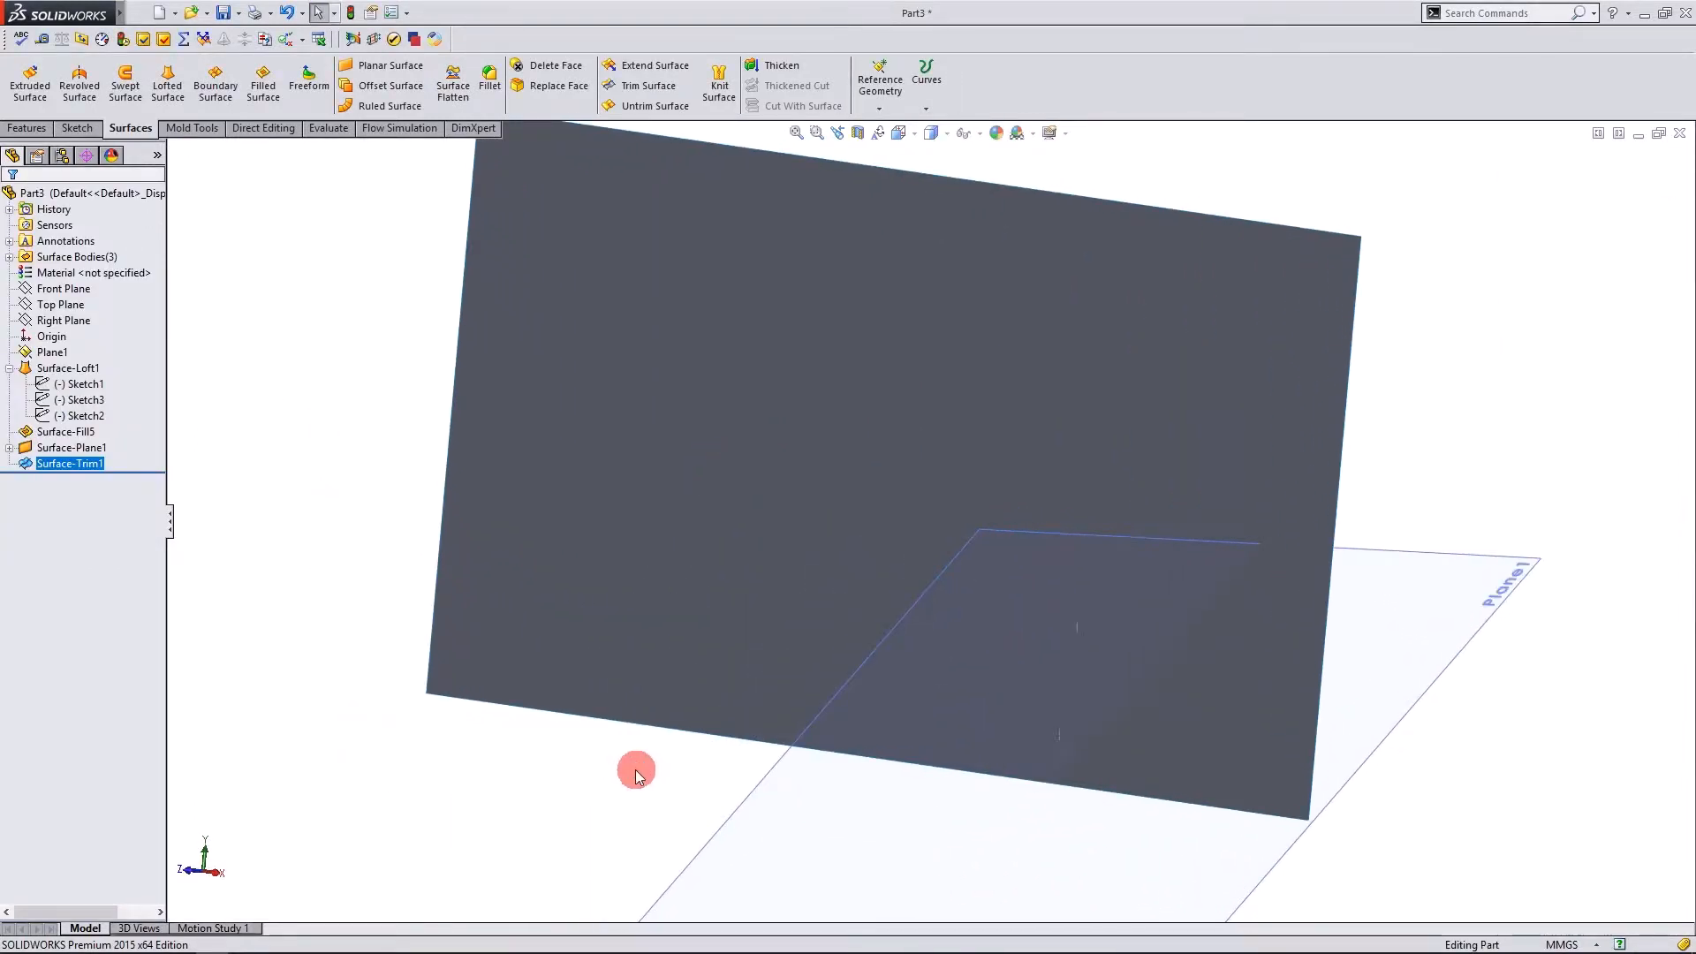
scroll(636, 770, up, 1)
scroll(1003, 762, down, 1)
middle_drag(732, 464, 954, 326)
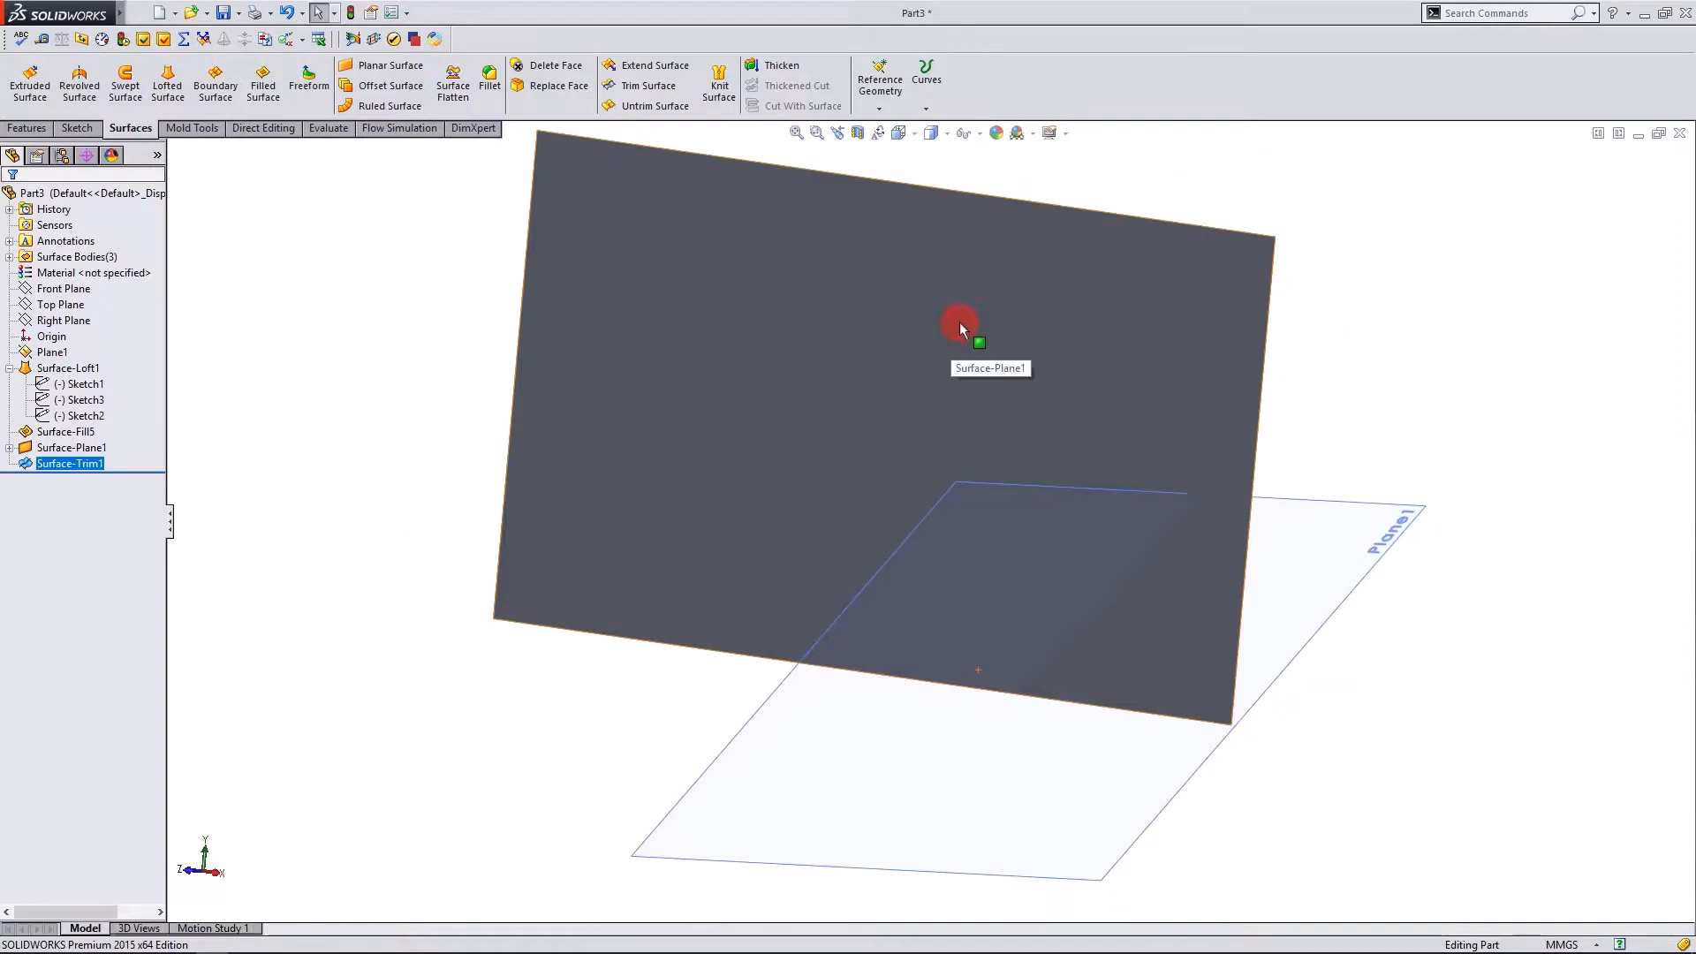
click(956, 311)
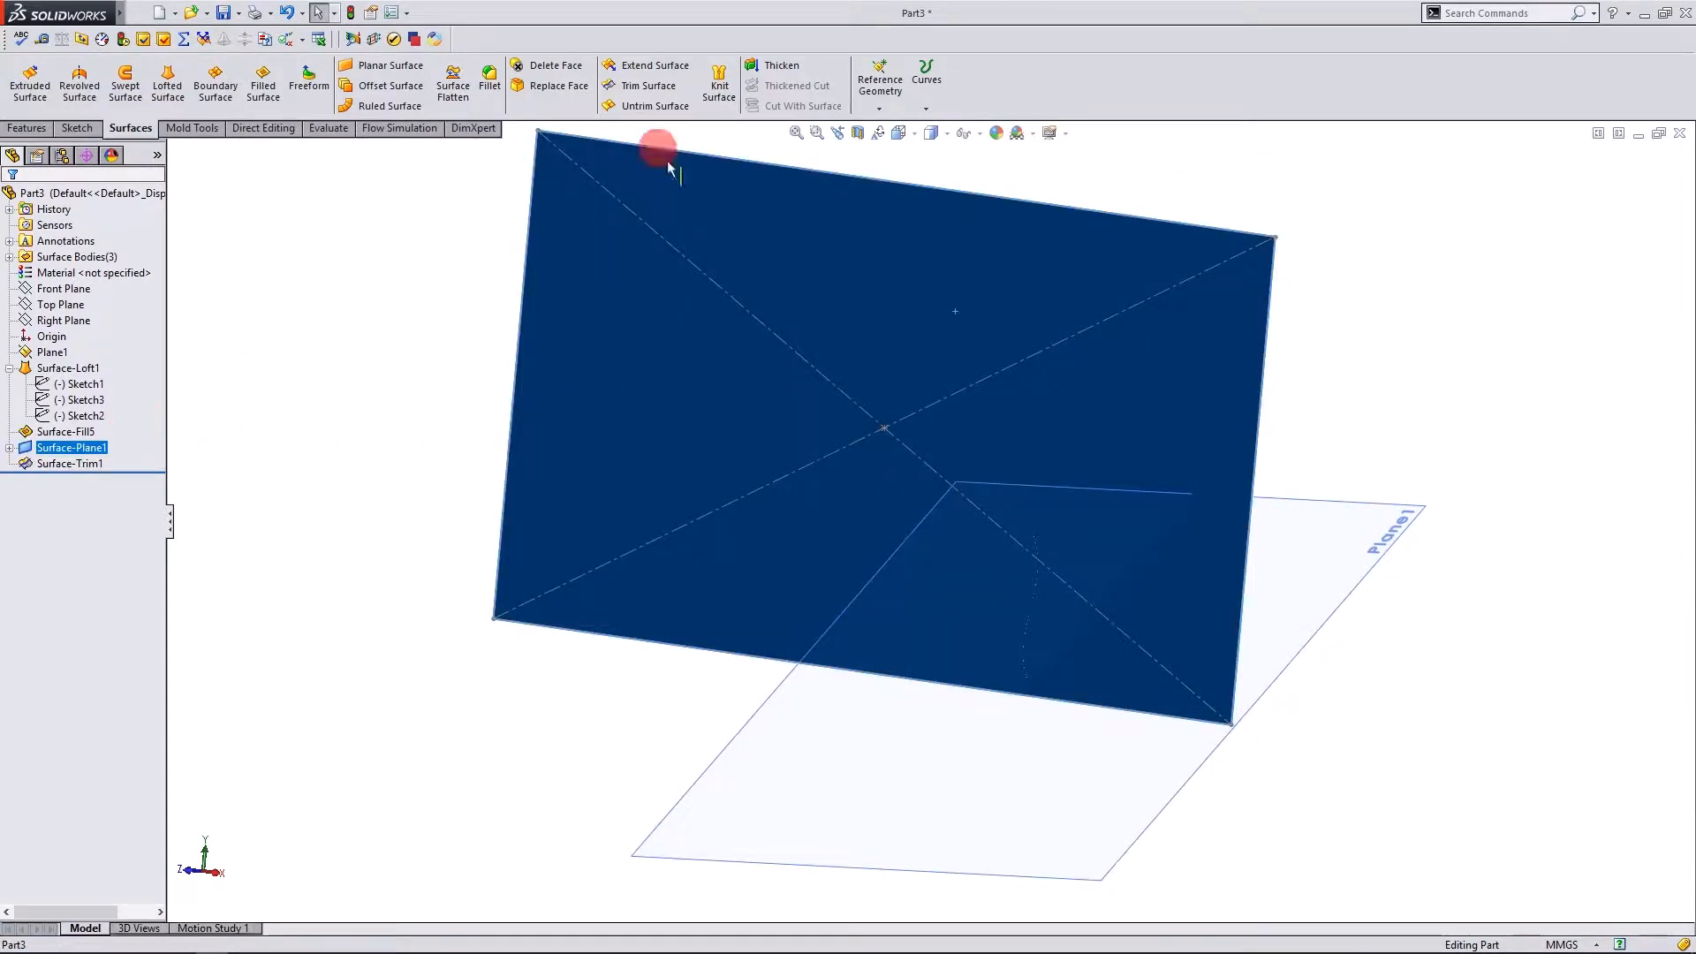
mouse_move(98, 6)
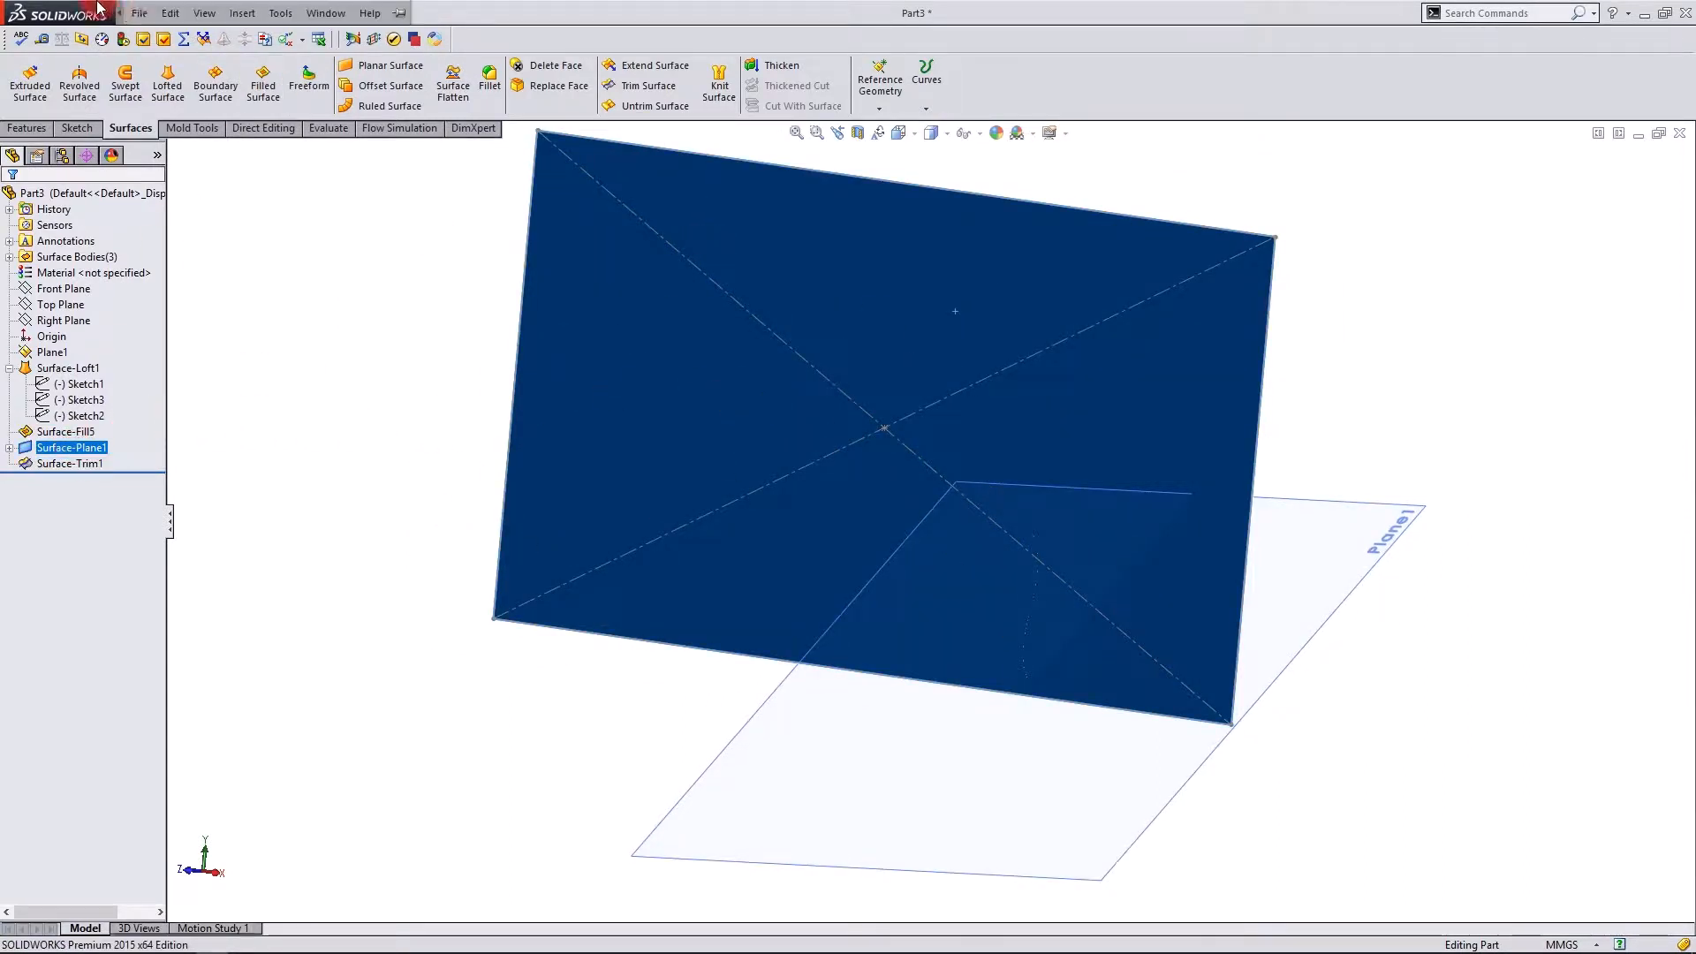
click(243, 13)
mouse_move(283, 74)
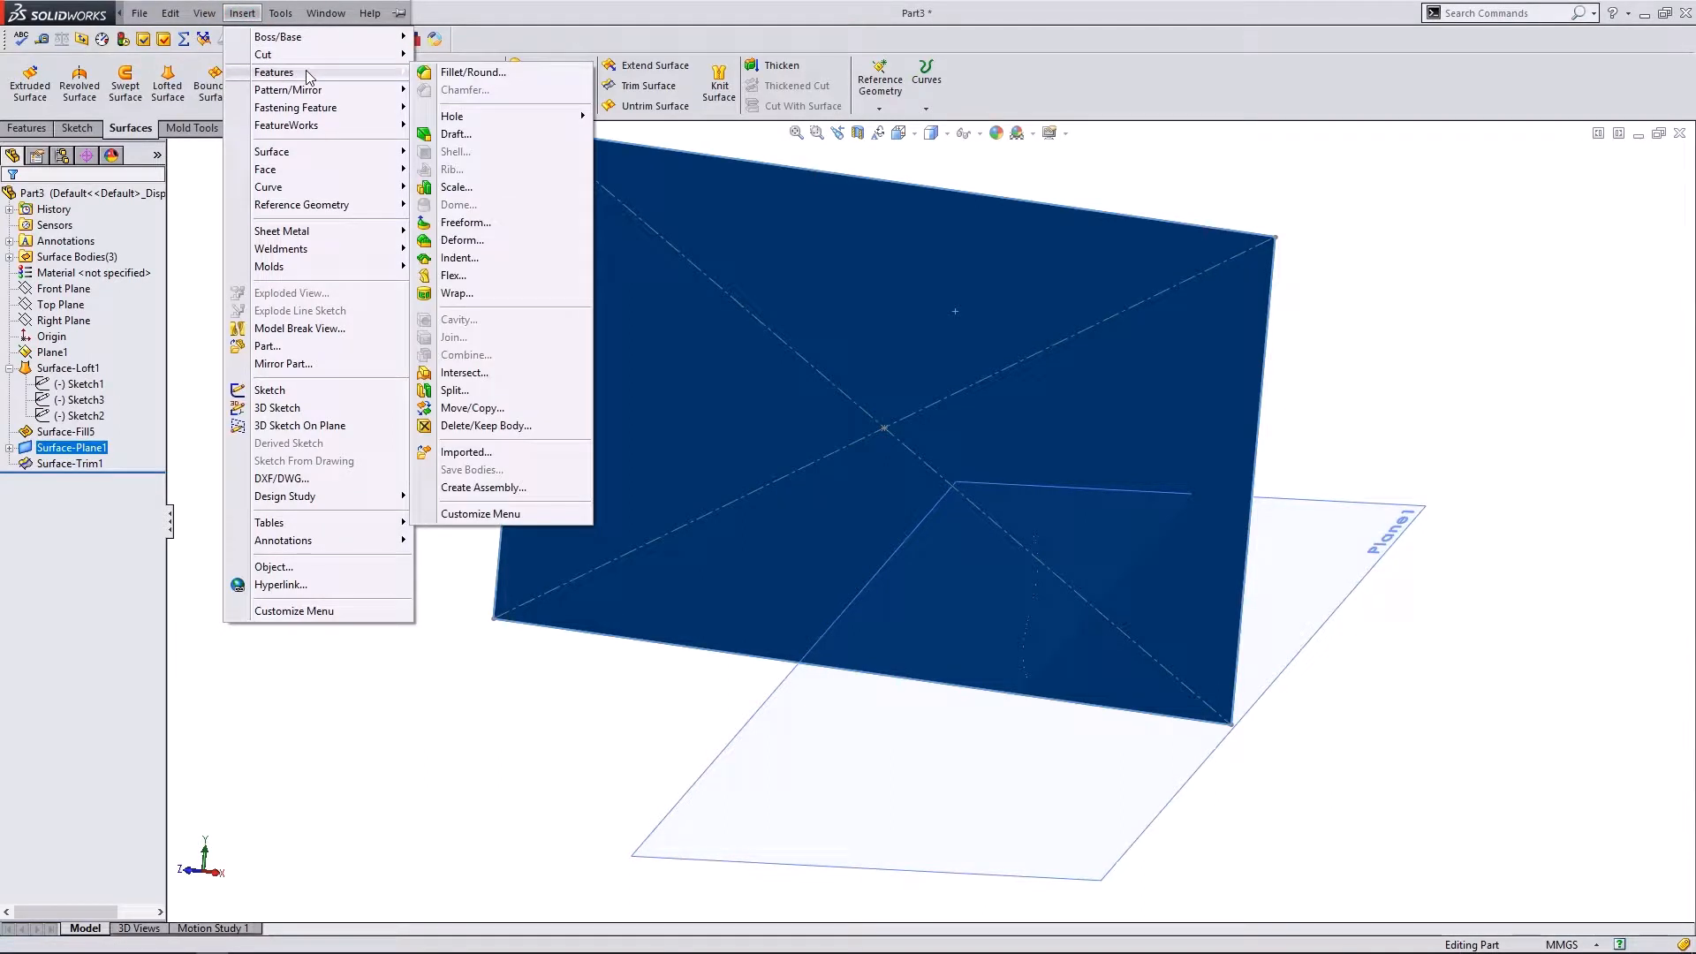
click(460, 425)
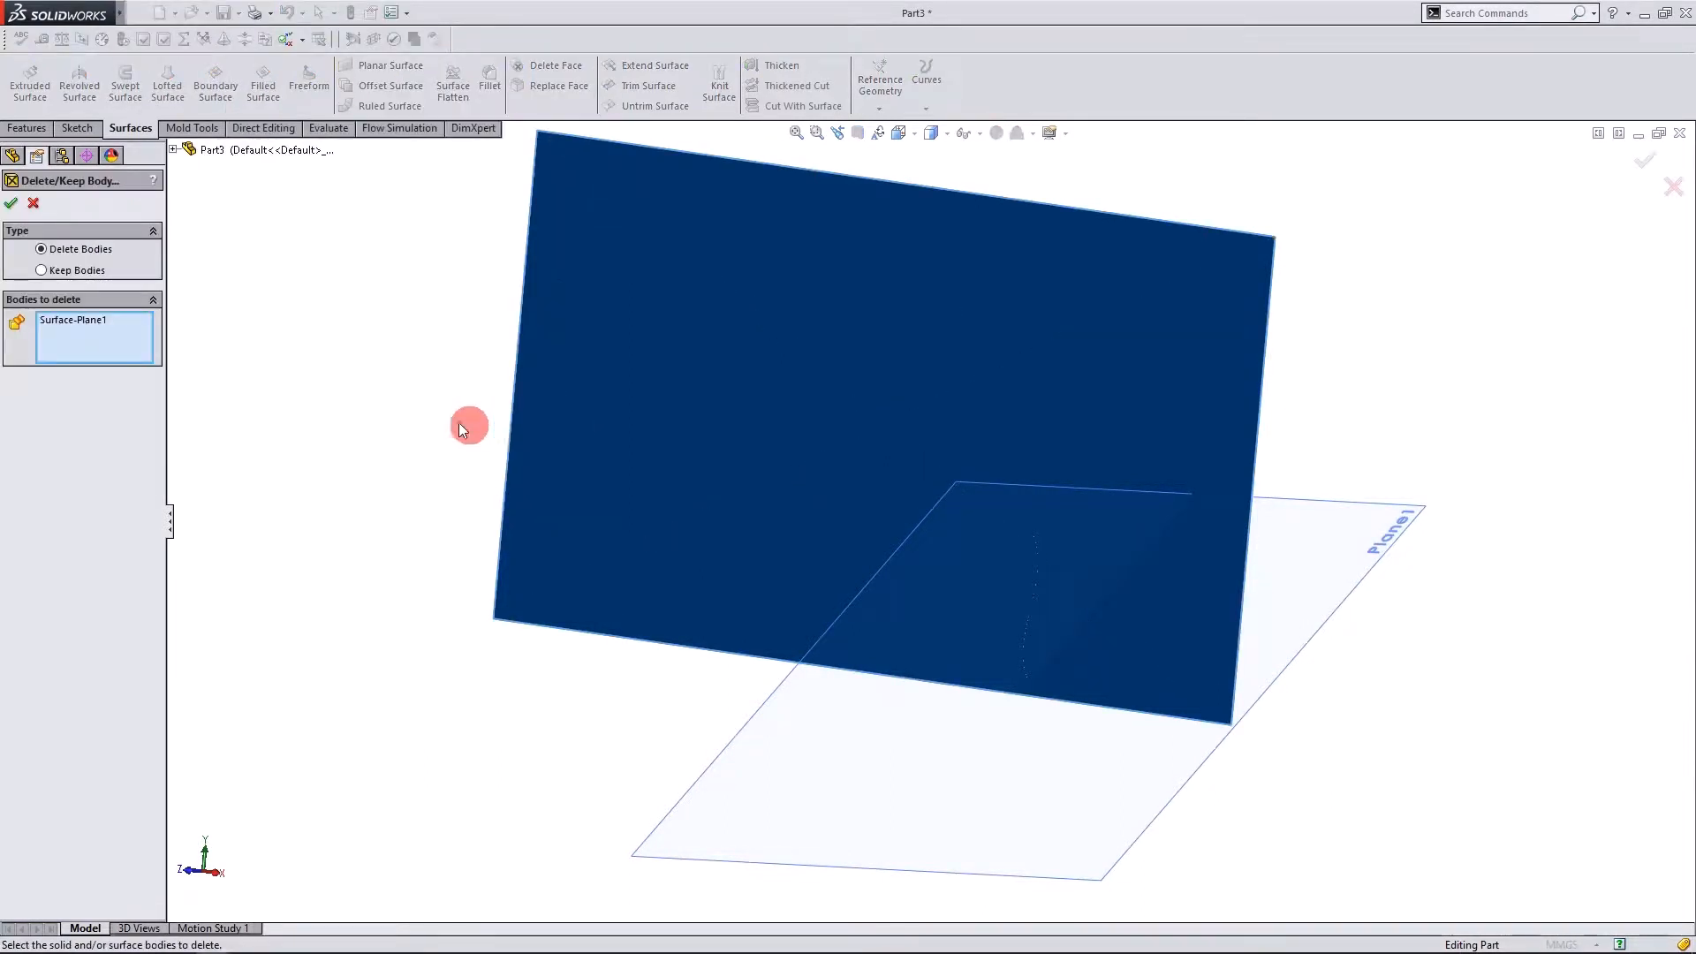
click(12, 204)
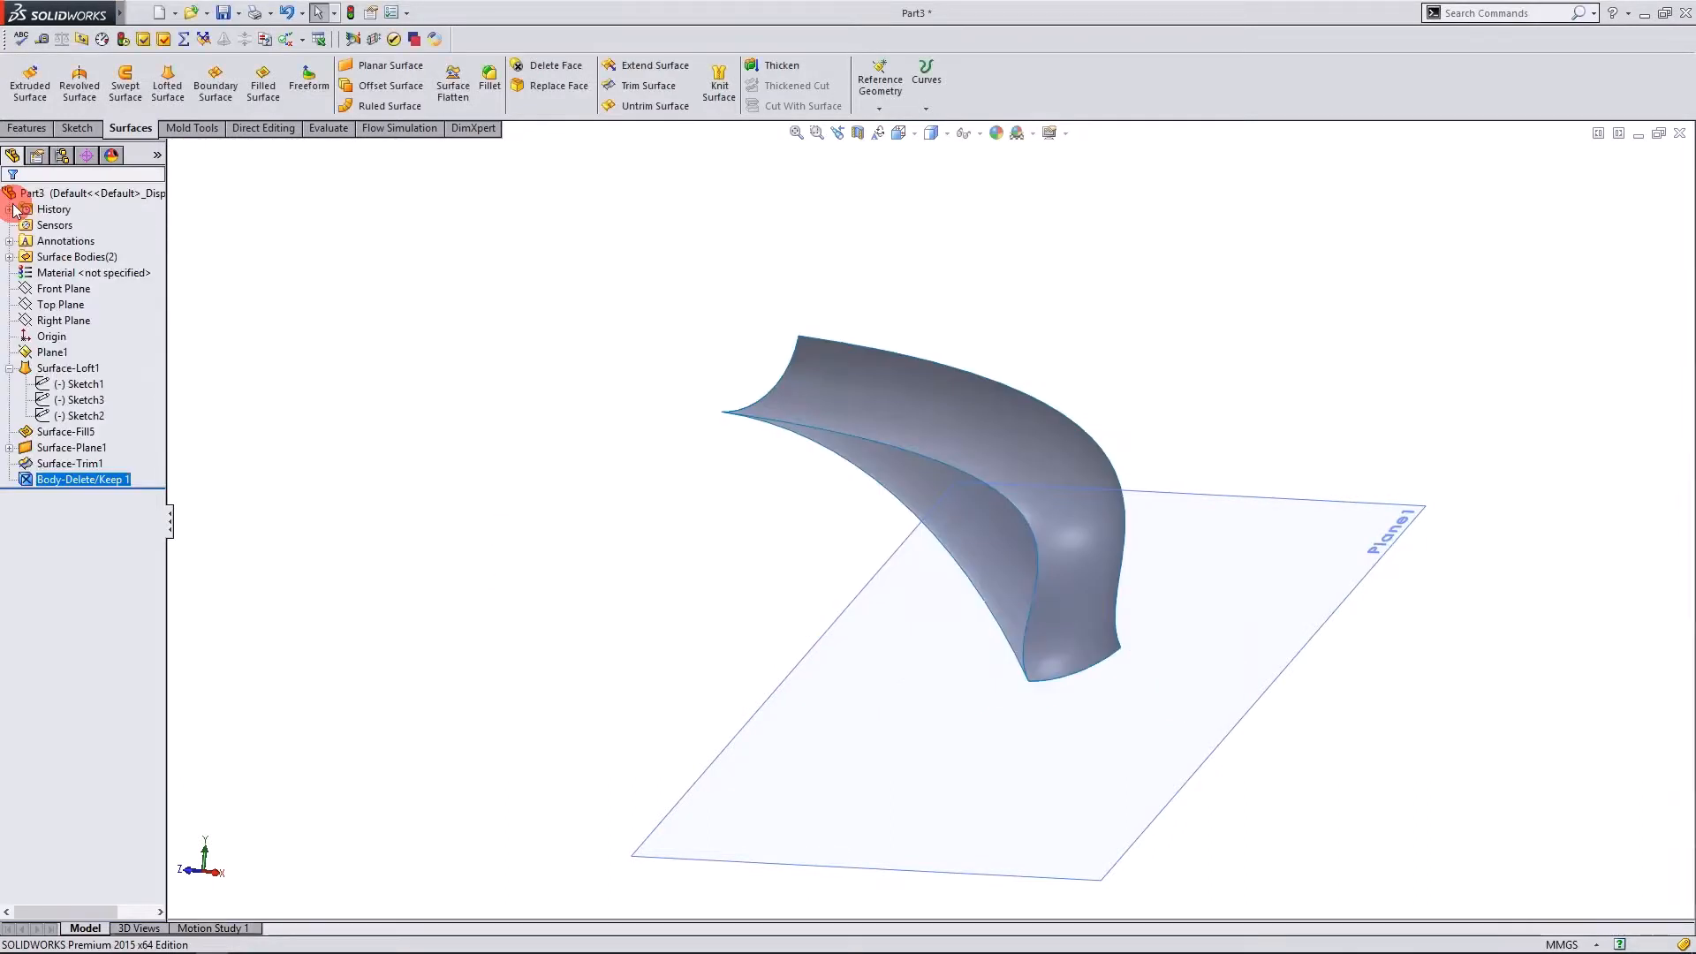
Examine the trimmed loft and filled surfaces from several angles, checking the open side along their cut edges.
middle_drag(693, 527, 1060, 534)
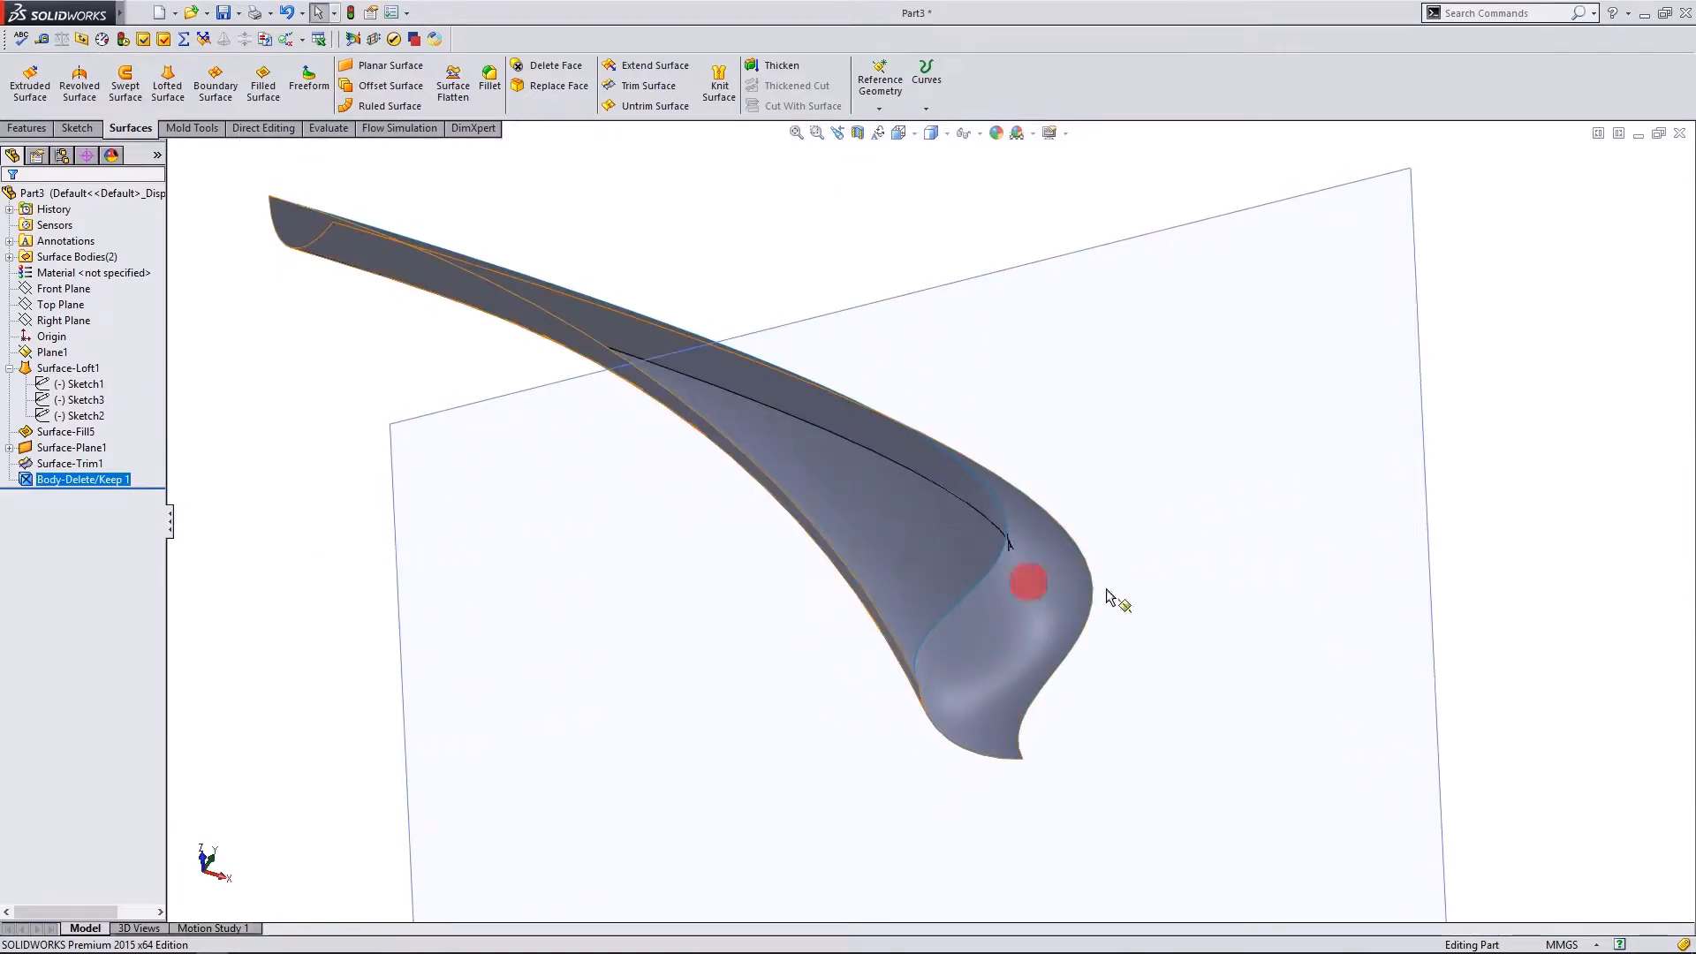
middle_drag(1106, 590, 803, 526)
click(803, 527)
middle_drag(928, 654, 1166, 421)
ctrl+click(840, 575)
middle_drag(1056, 473, 1186, 674)
click(769, 632)
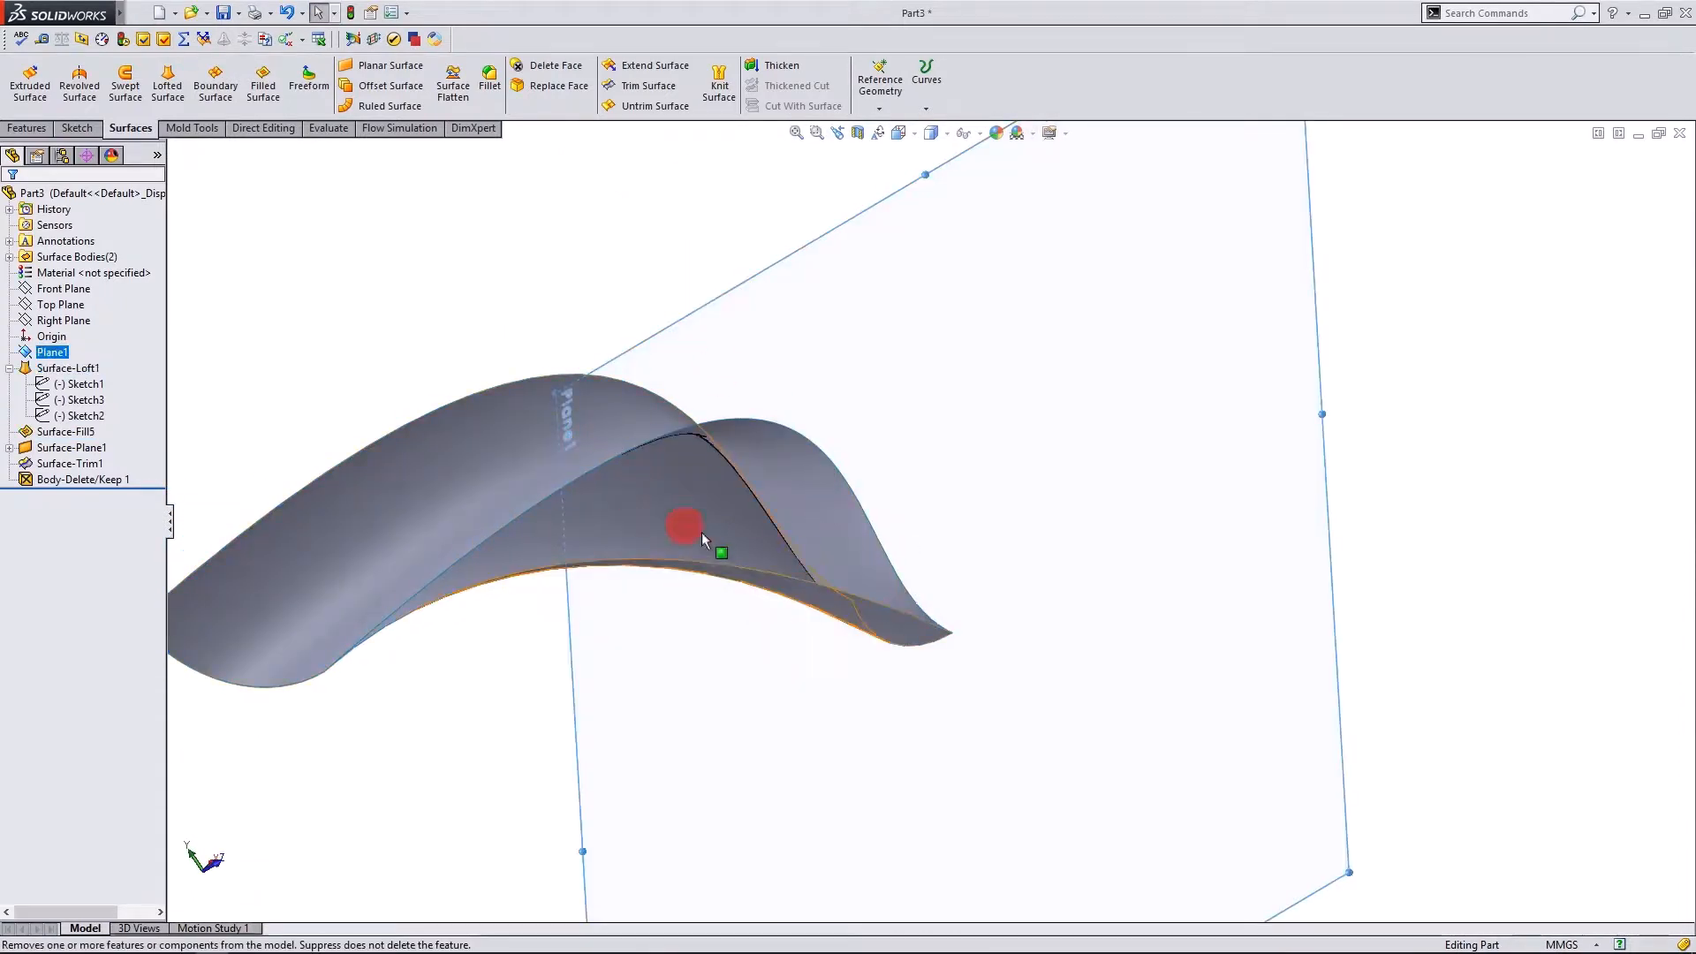
middle_drag(702, 532, 767, 694)
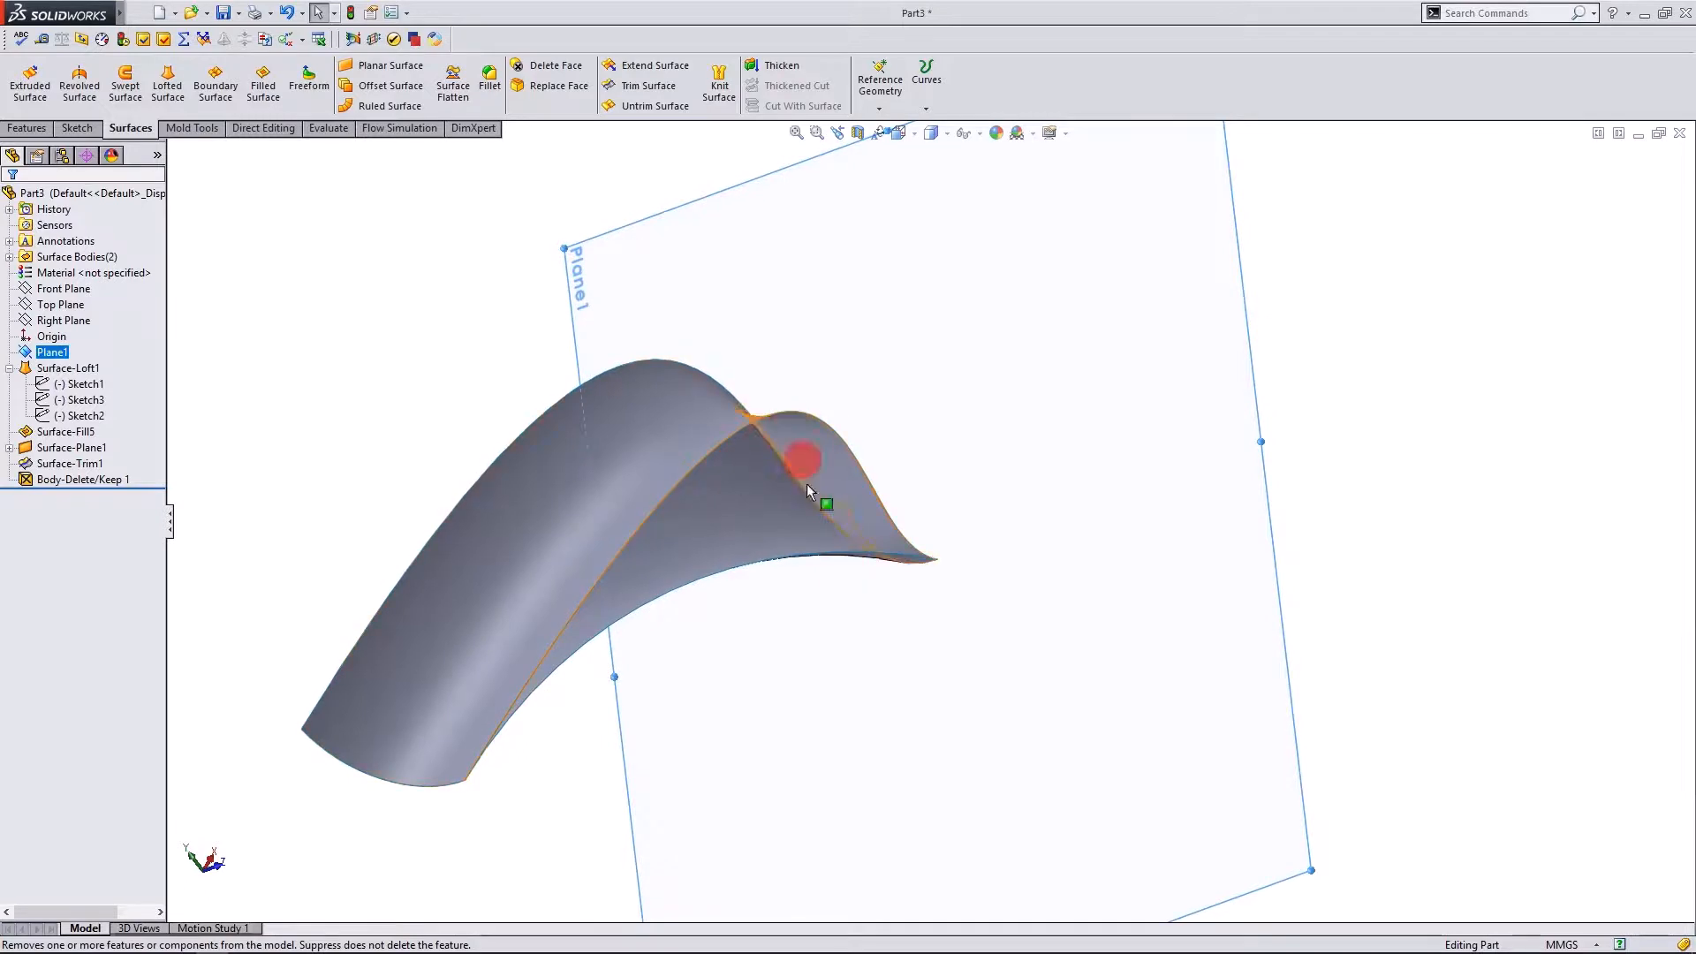
middle_drag(808, 491, 879, 541)
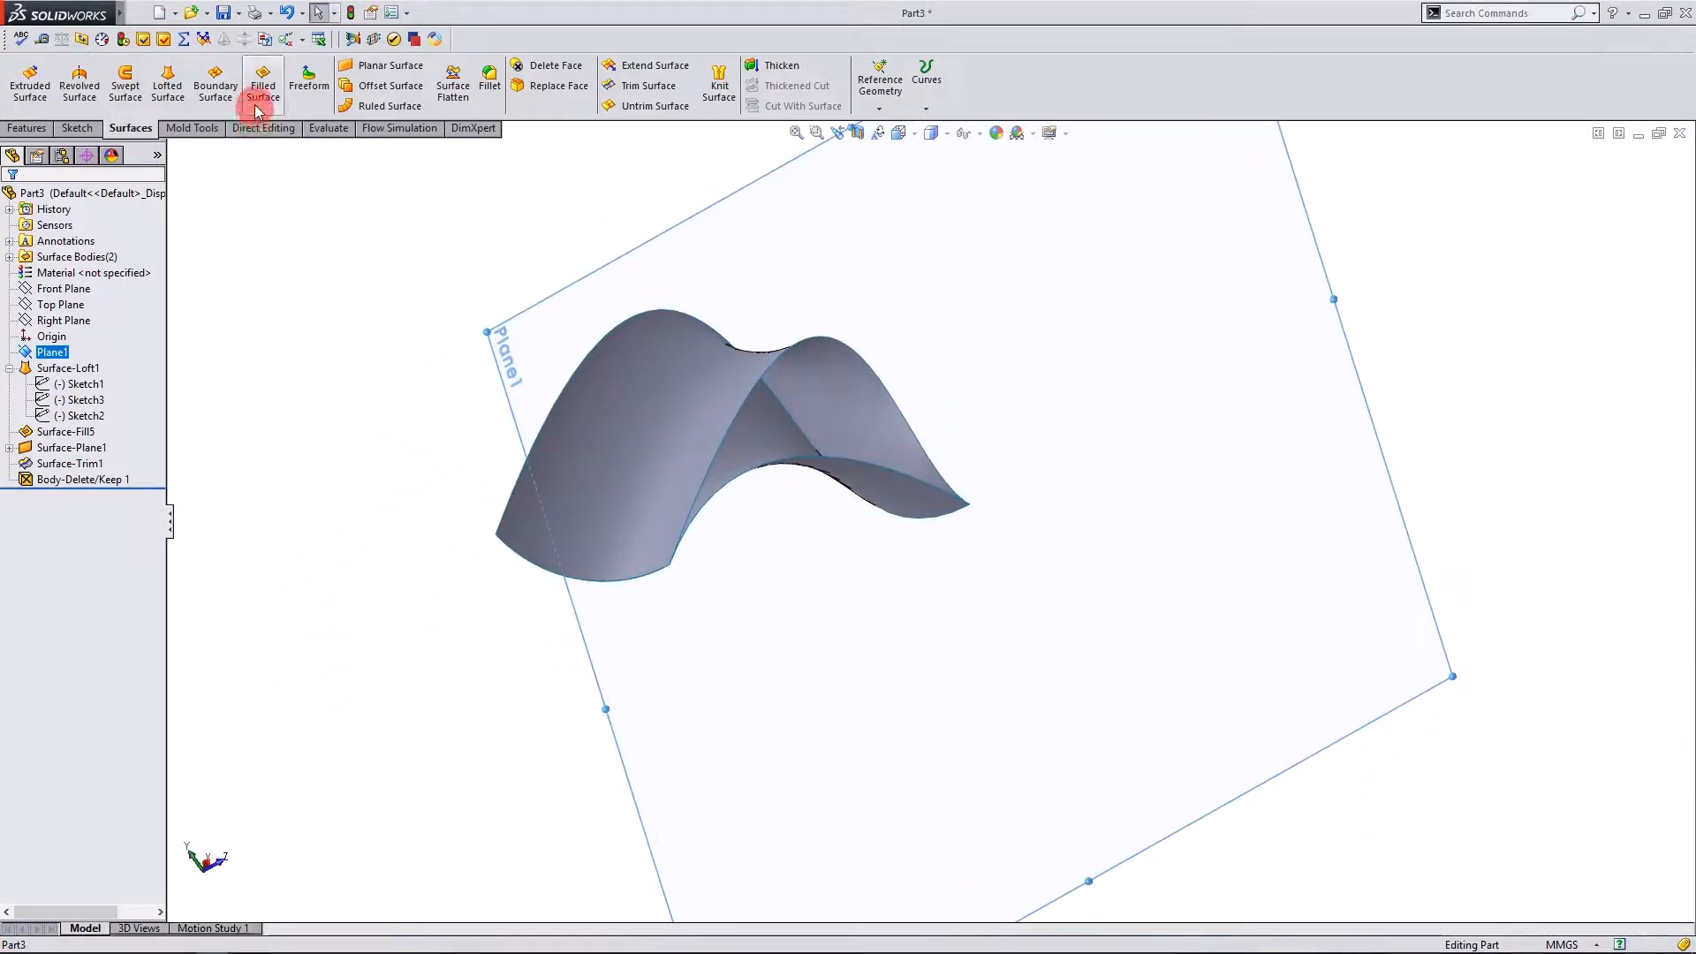
click(358, 69)
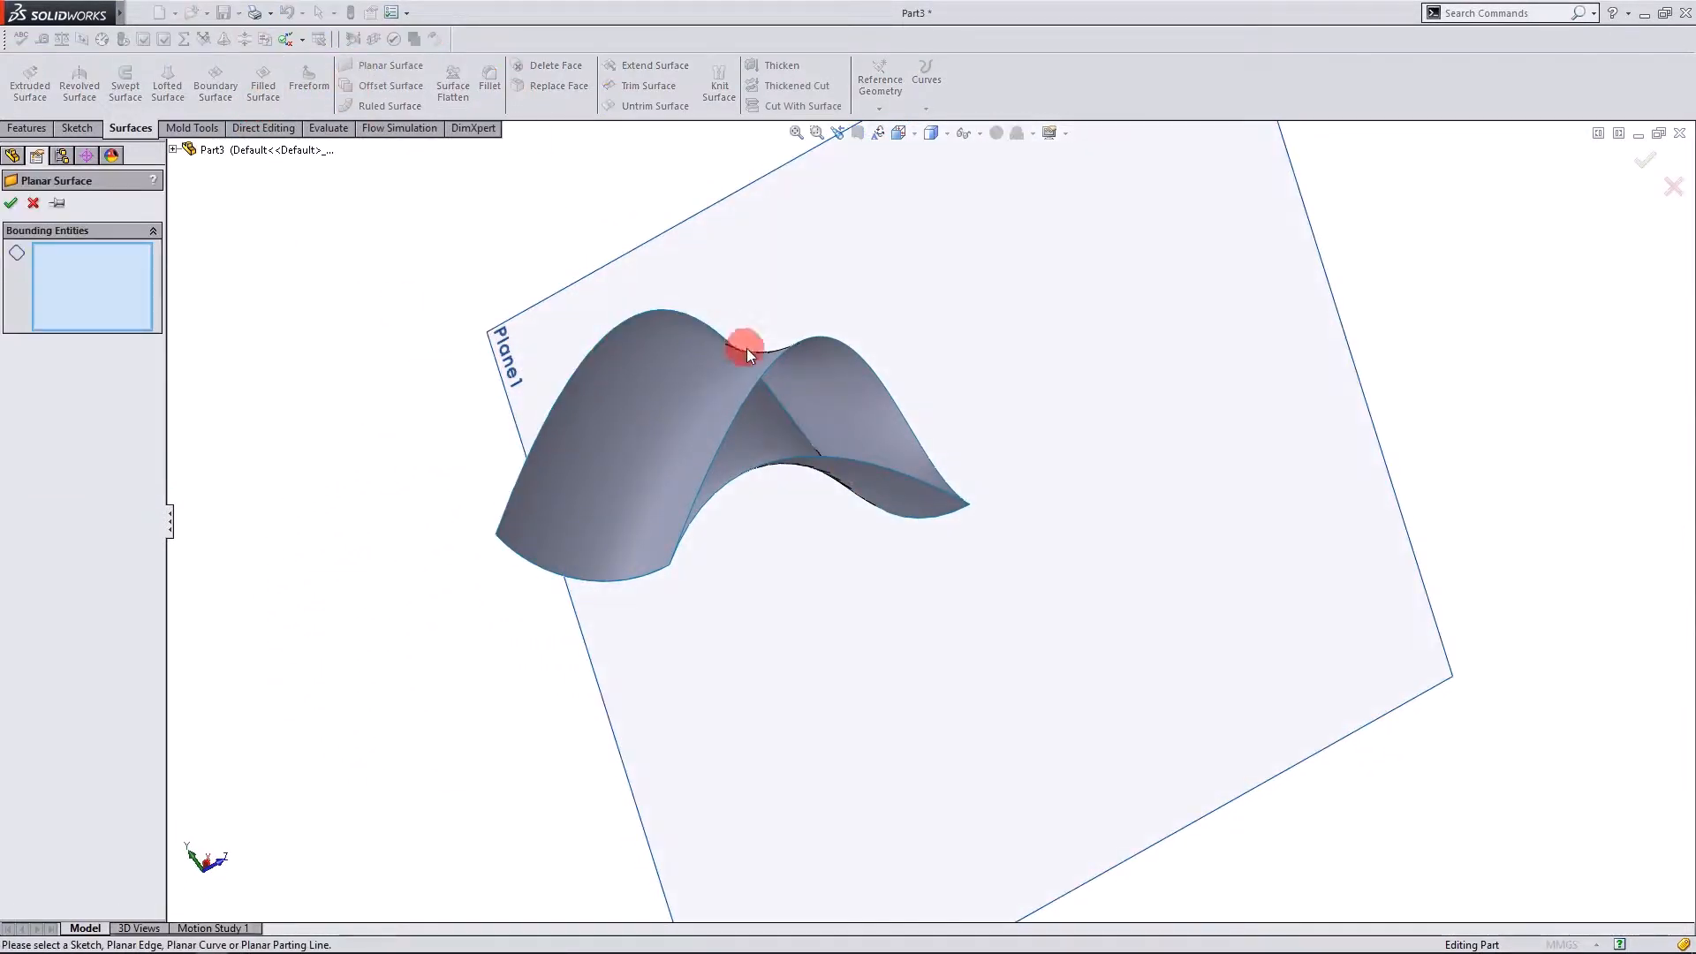
click(767, 367)
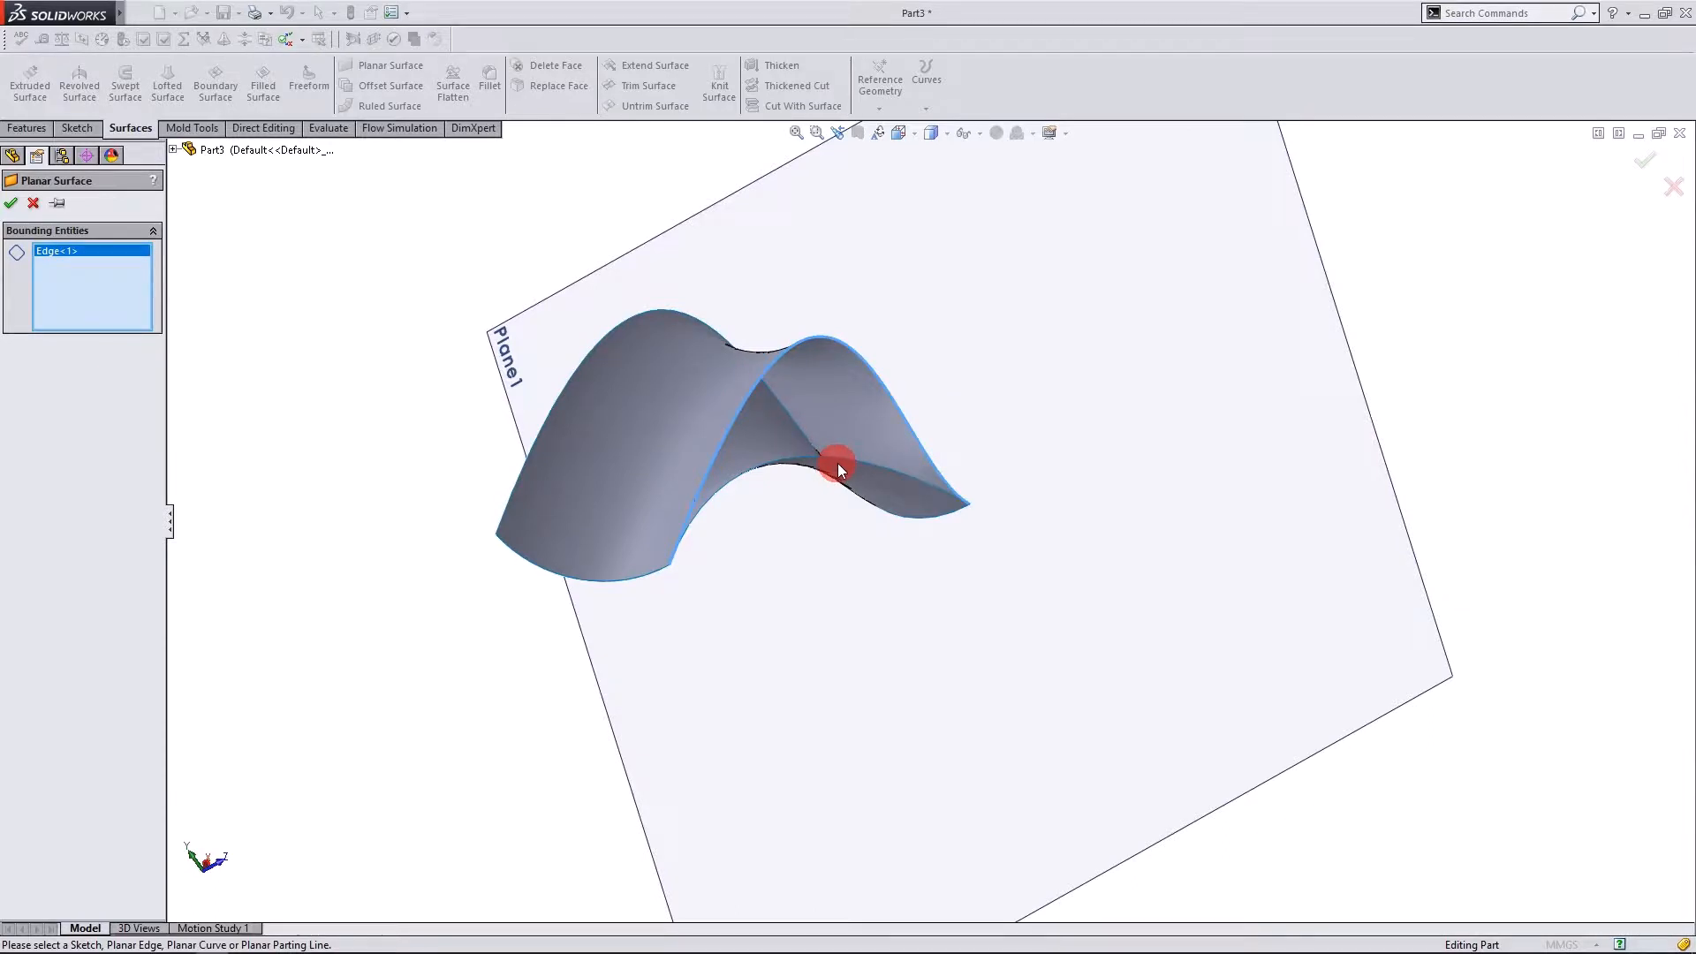
click(839, 465)
mouse_move(776, 556)
middle_down()
mouse_move(683, 557)
mouse_move(804, 574)
middle_up()
click(37, 206)
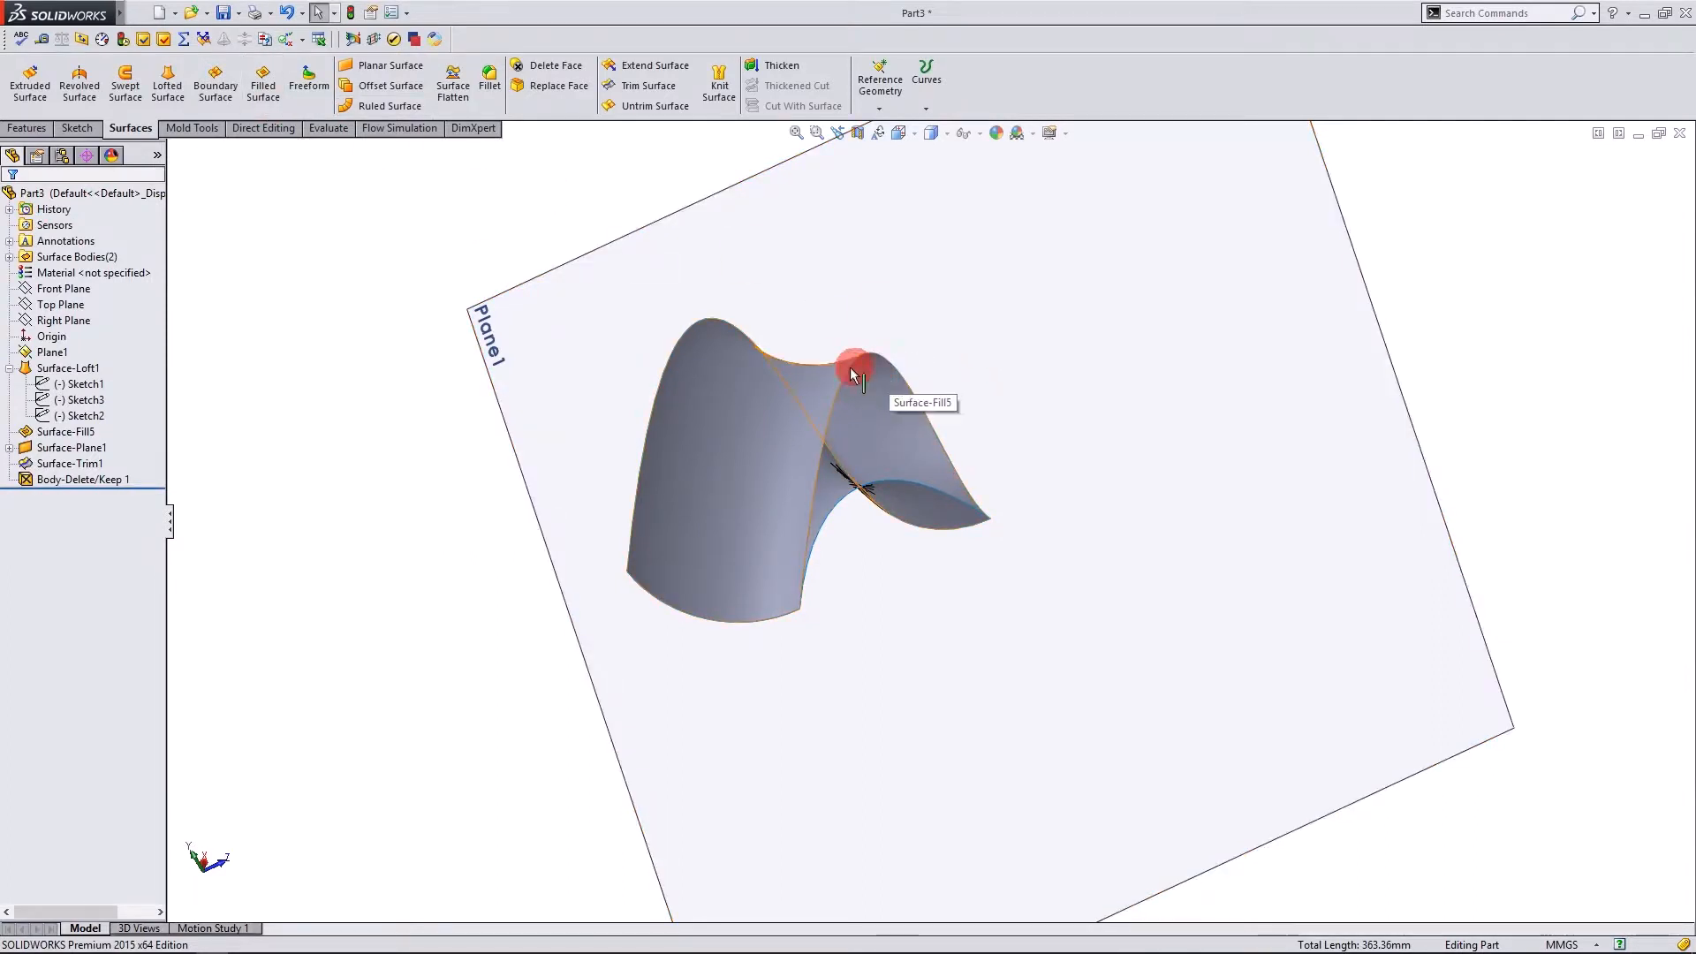
click(262, 88)
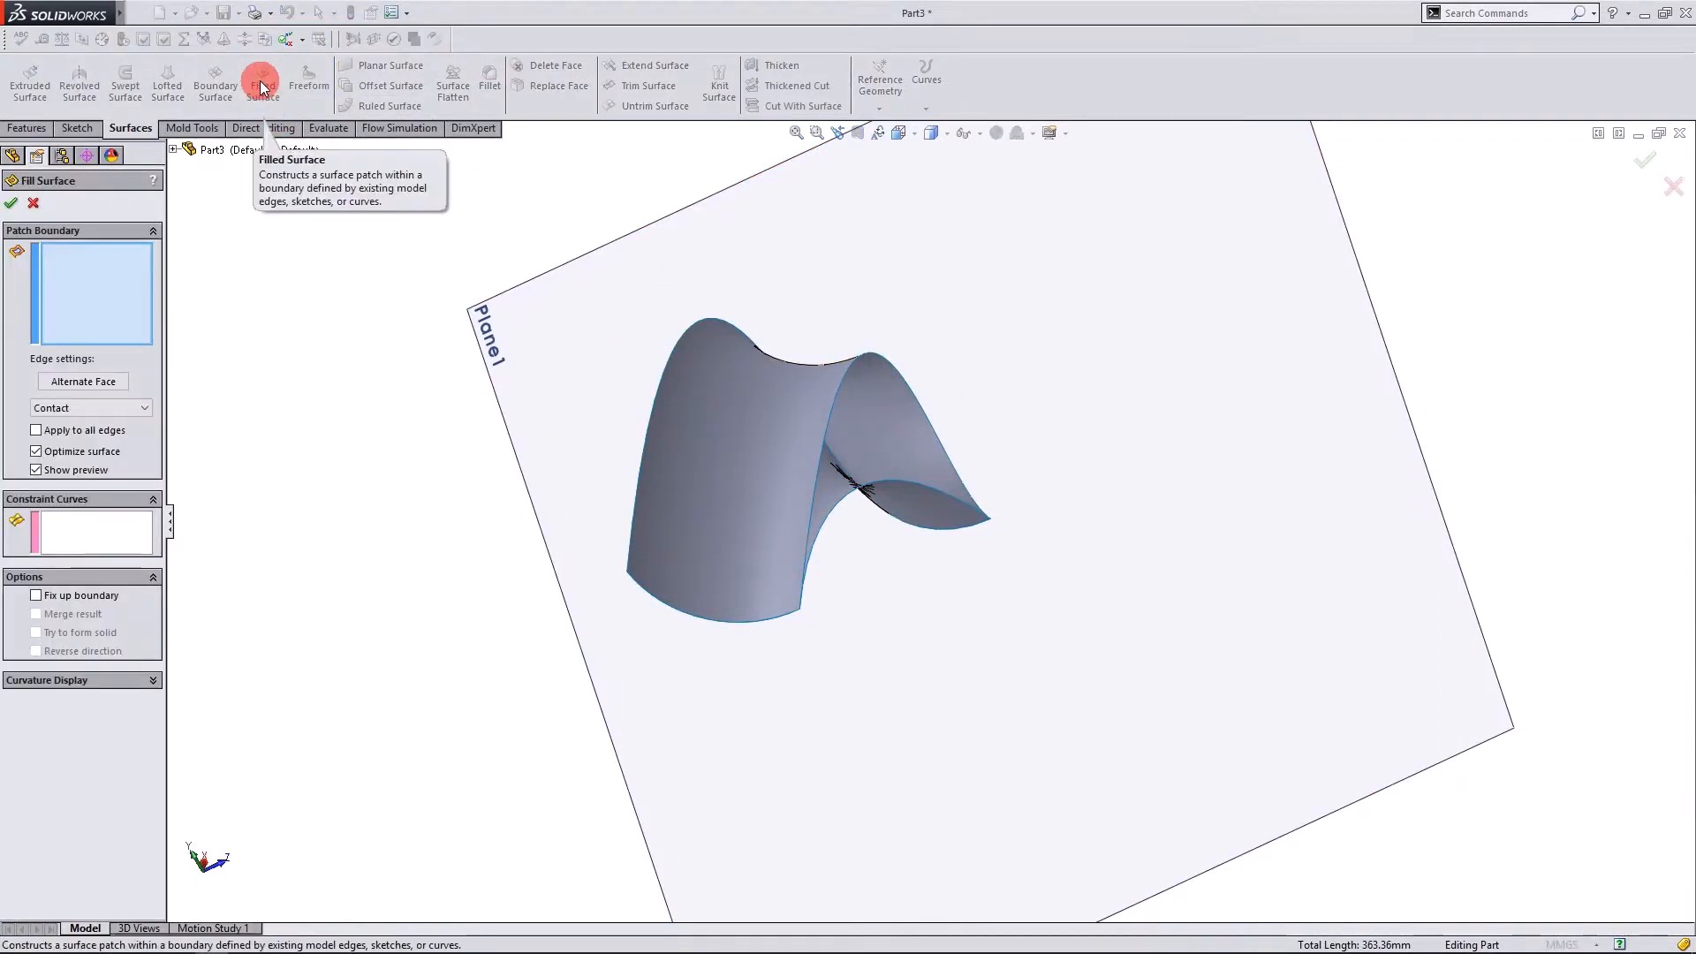
click(873, 351)
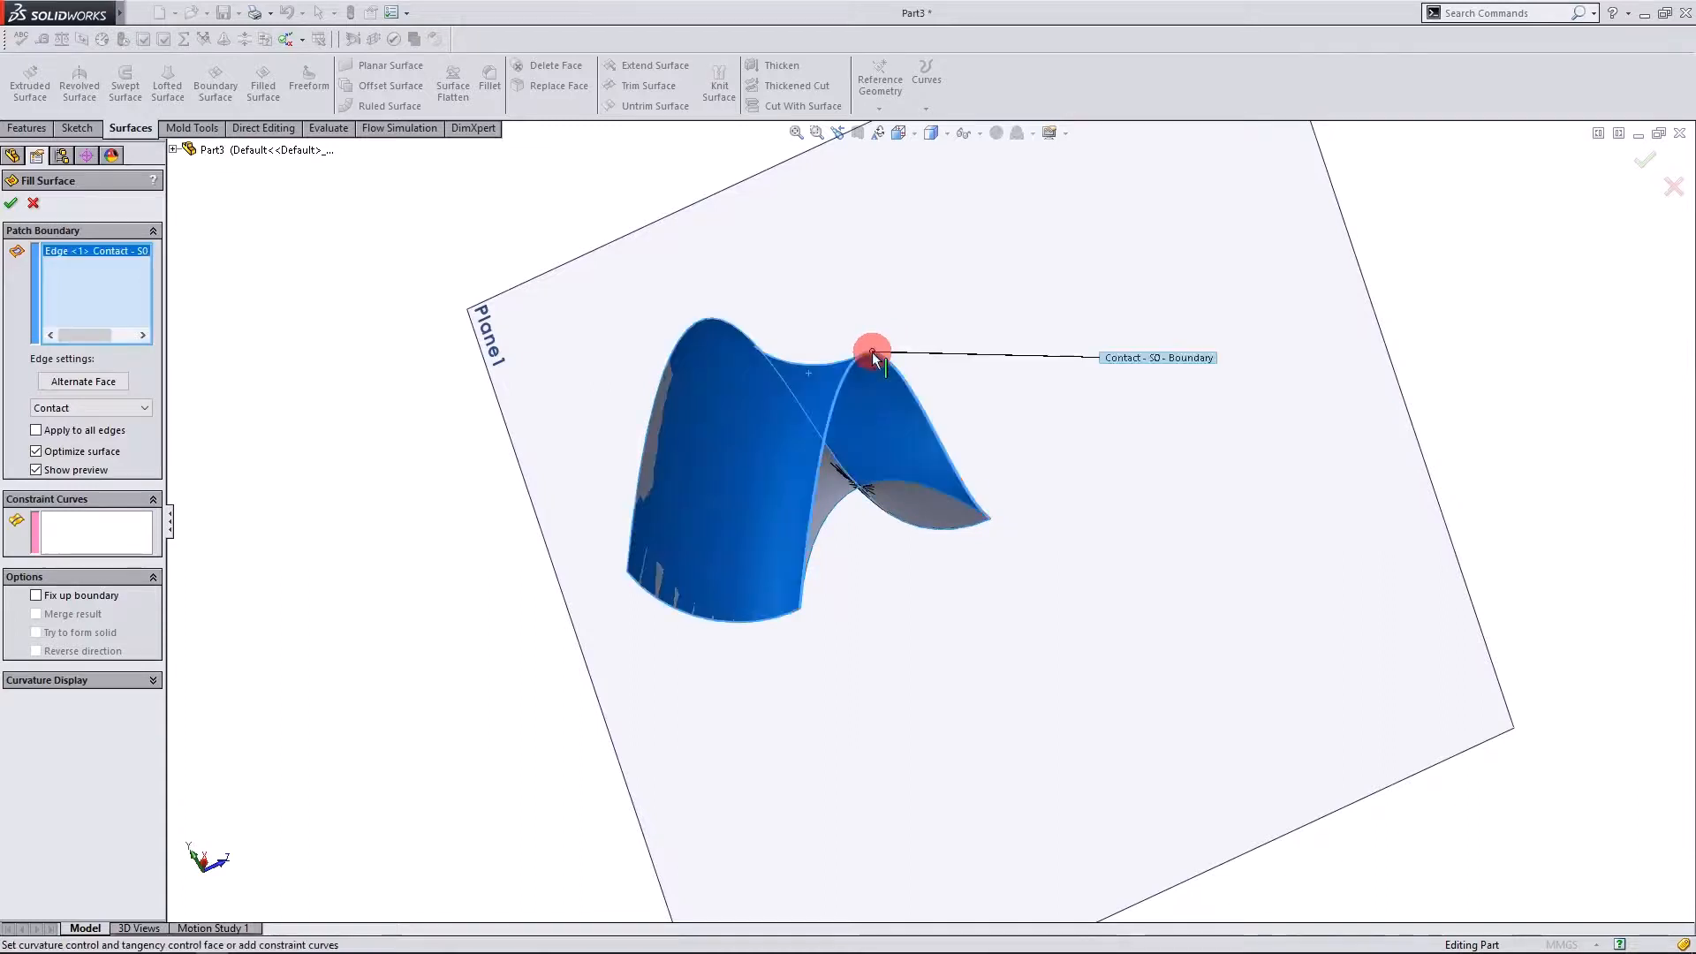
click(875, 486)
middle_drag(874, 486, 898, 399)
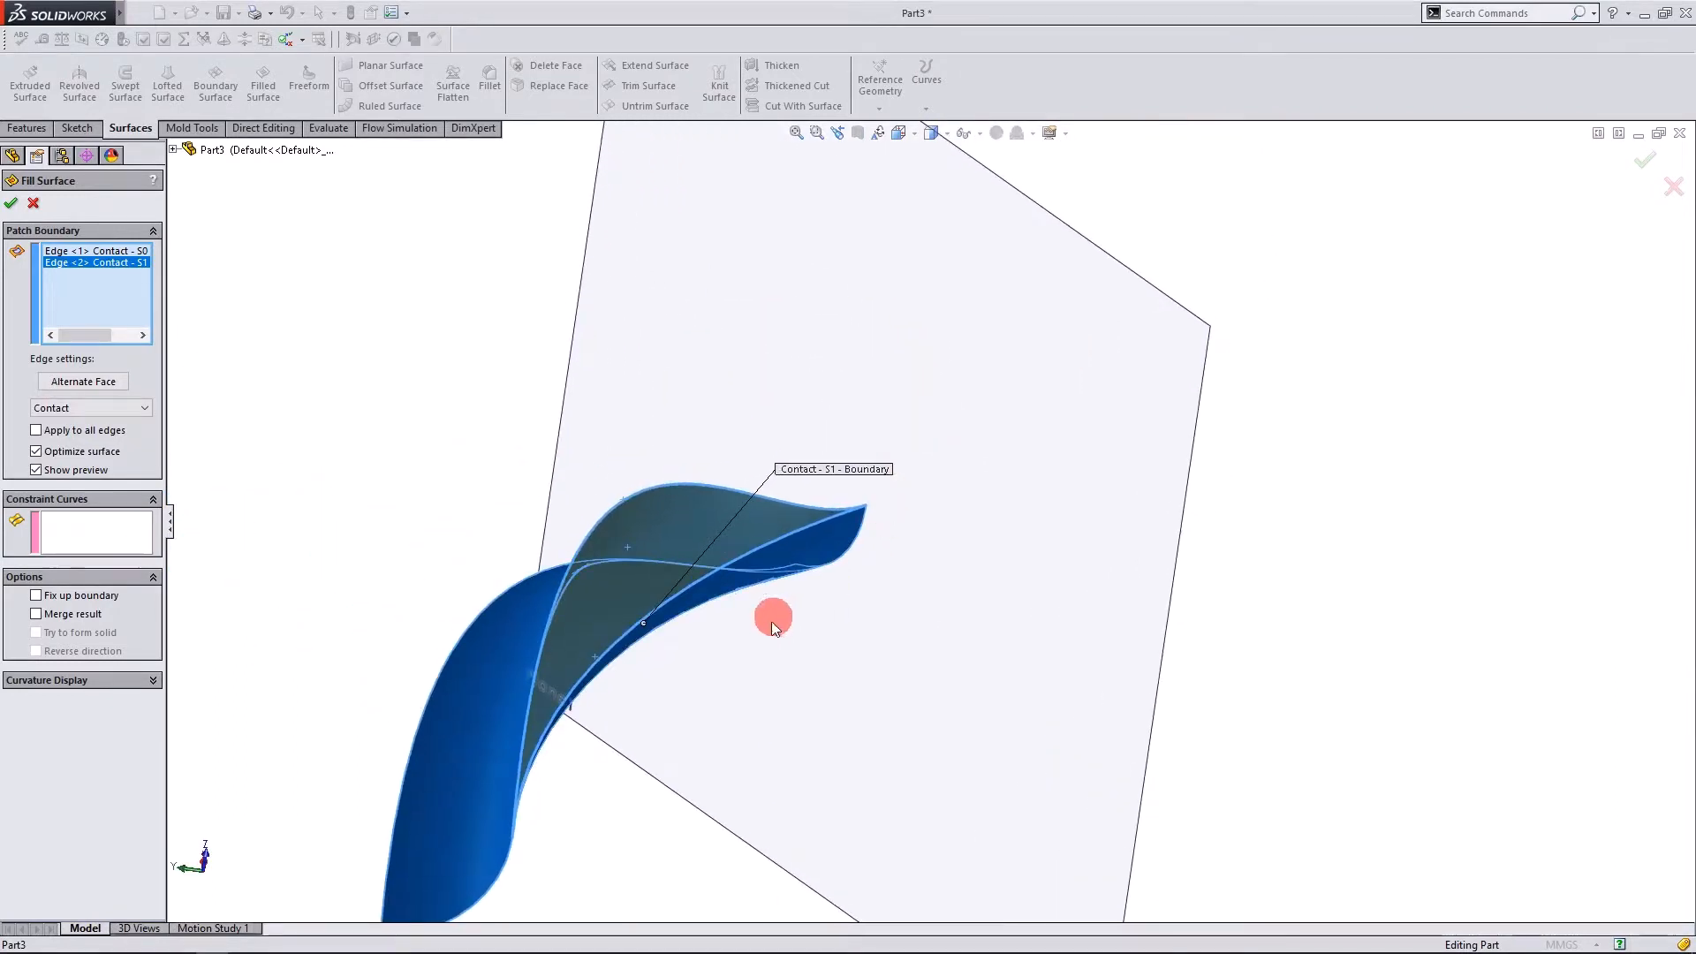
middle_drag(772, 623, 817, 557)
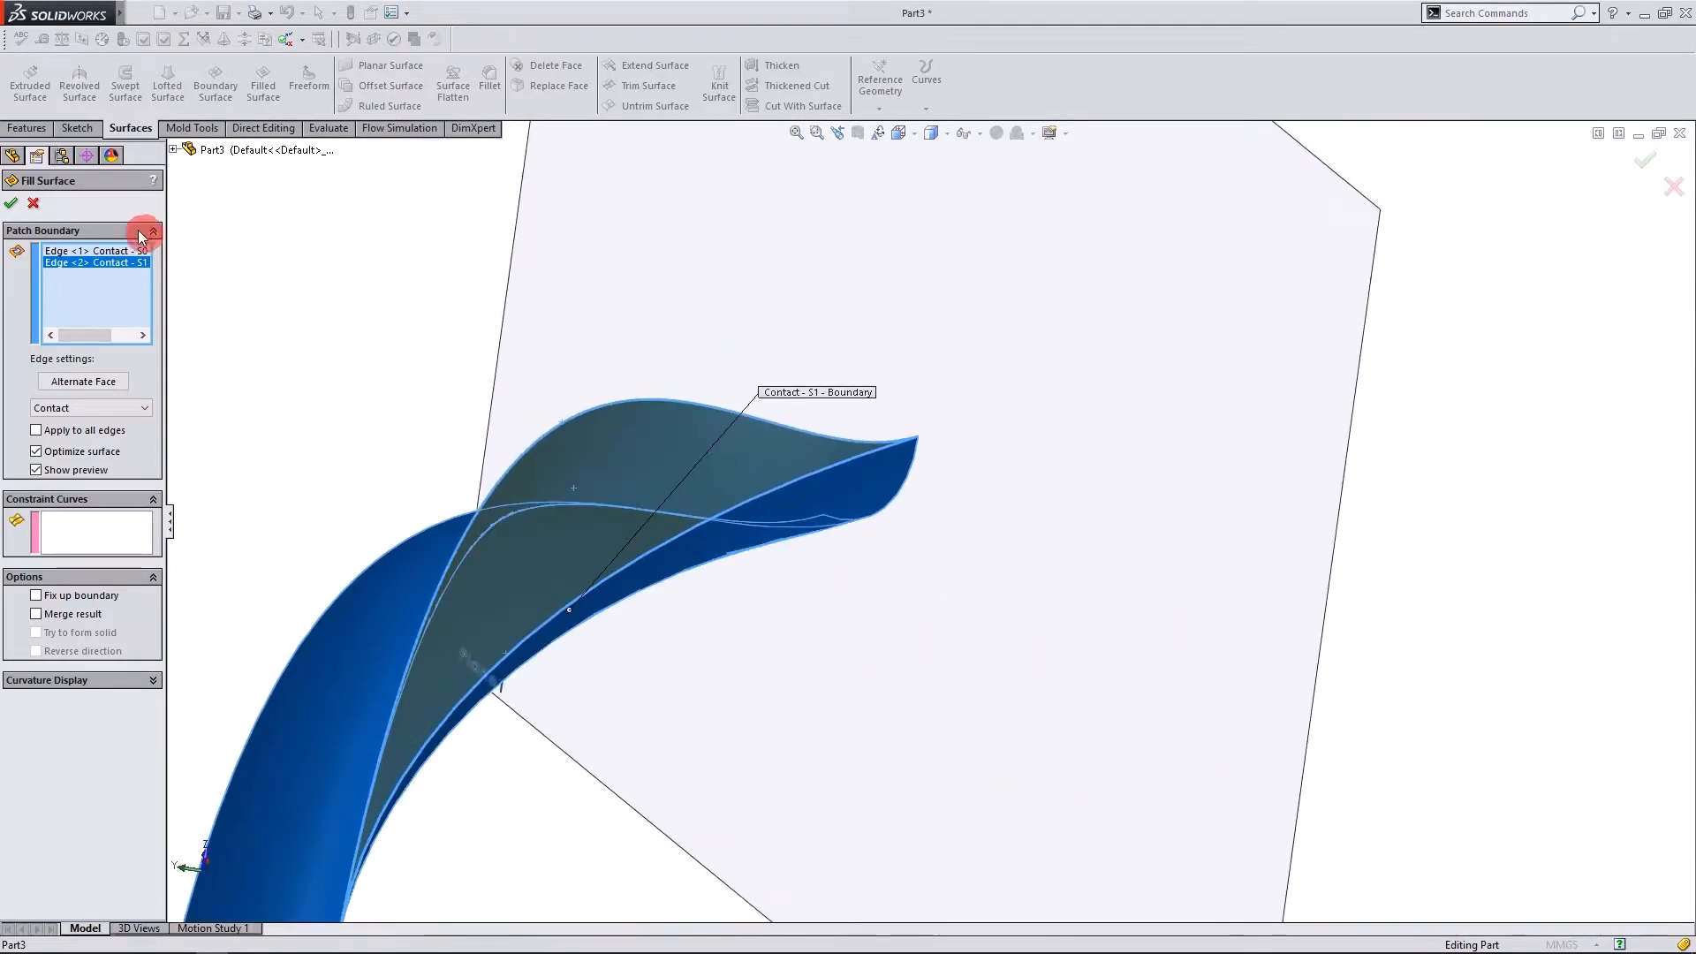
click(34, 205)
Create a Planar Surface bounded by the cut edges of the trimmed fill and loft, and expand the list of surface bodies.
click(389, 66)
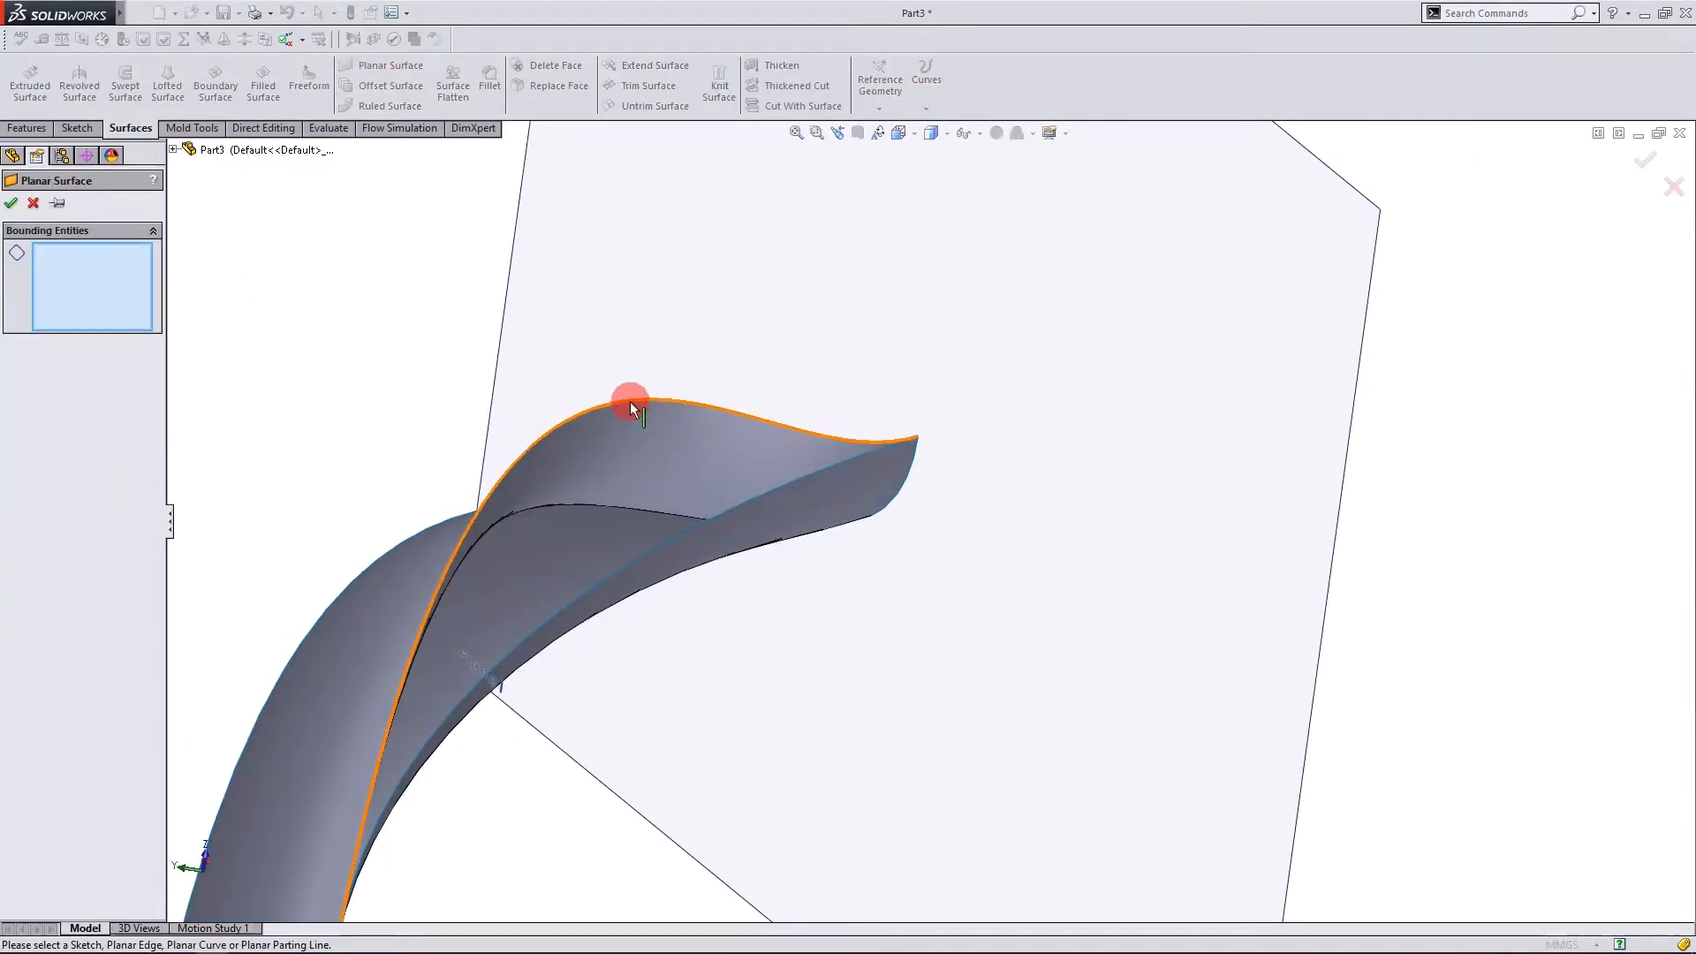
click(715, 519)
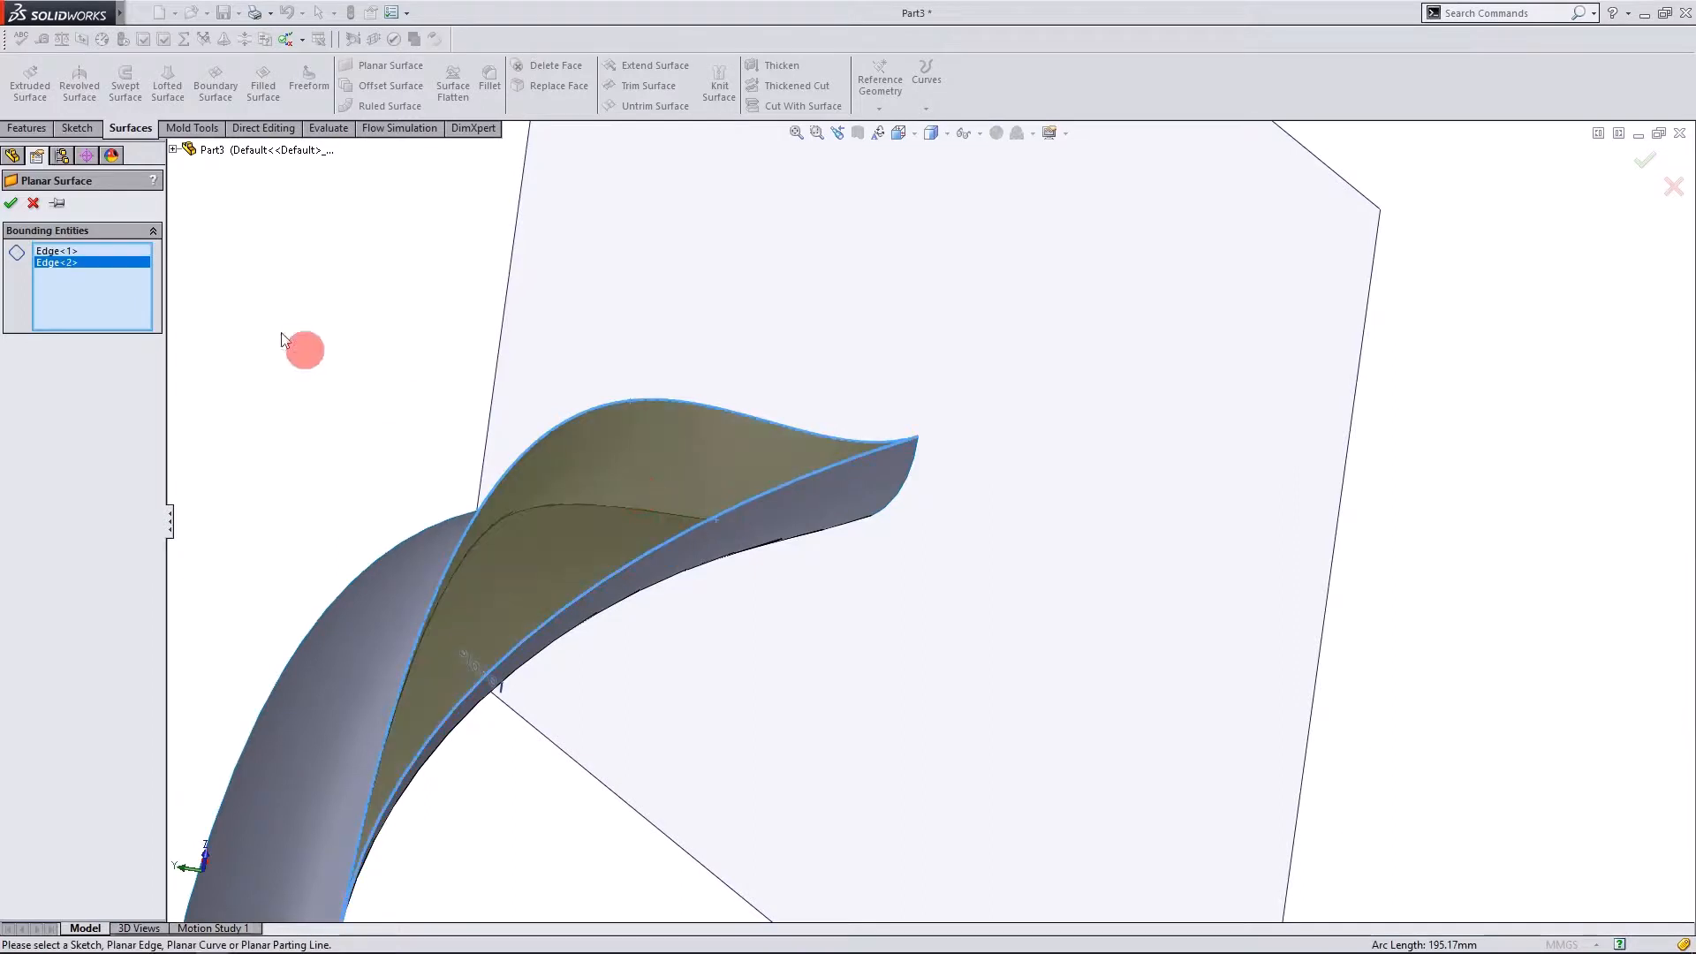
click(8, 203)
middle_drag(814, 378, 660, 454)
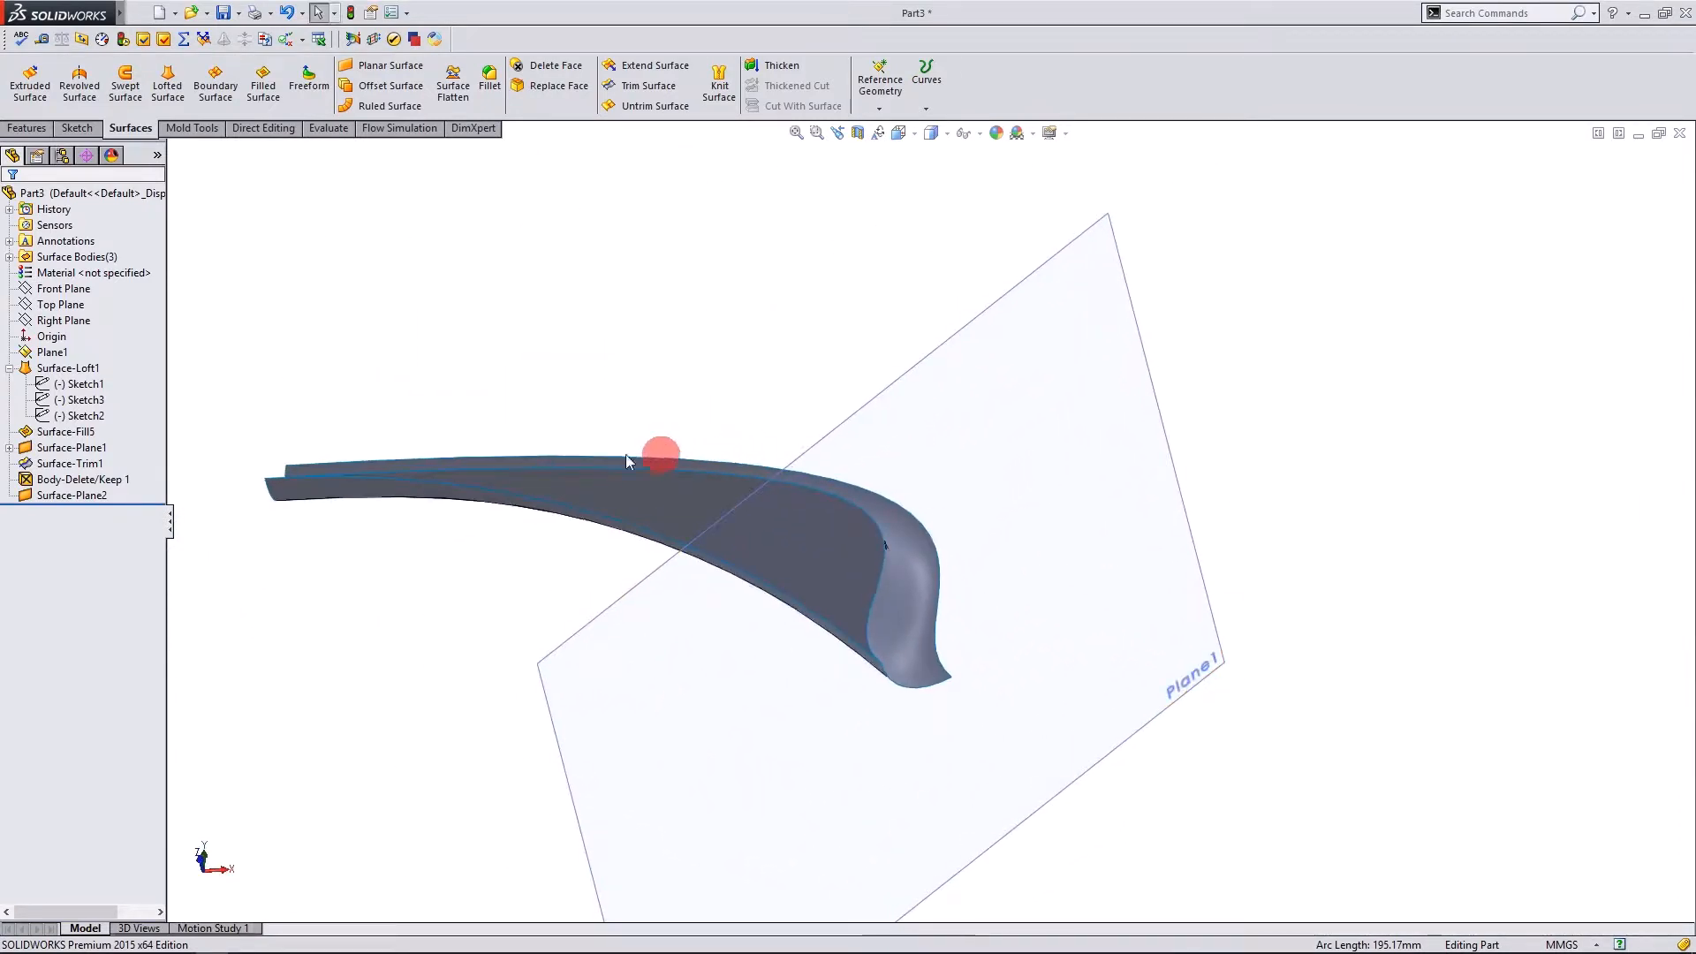
click(10, 257)
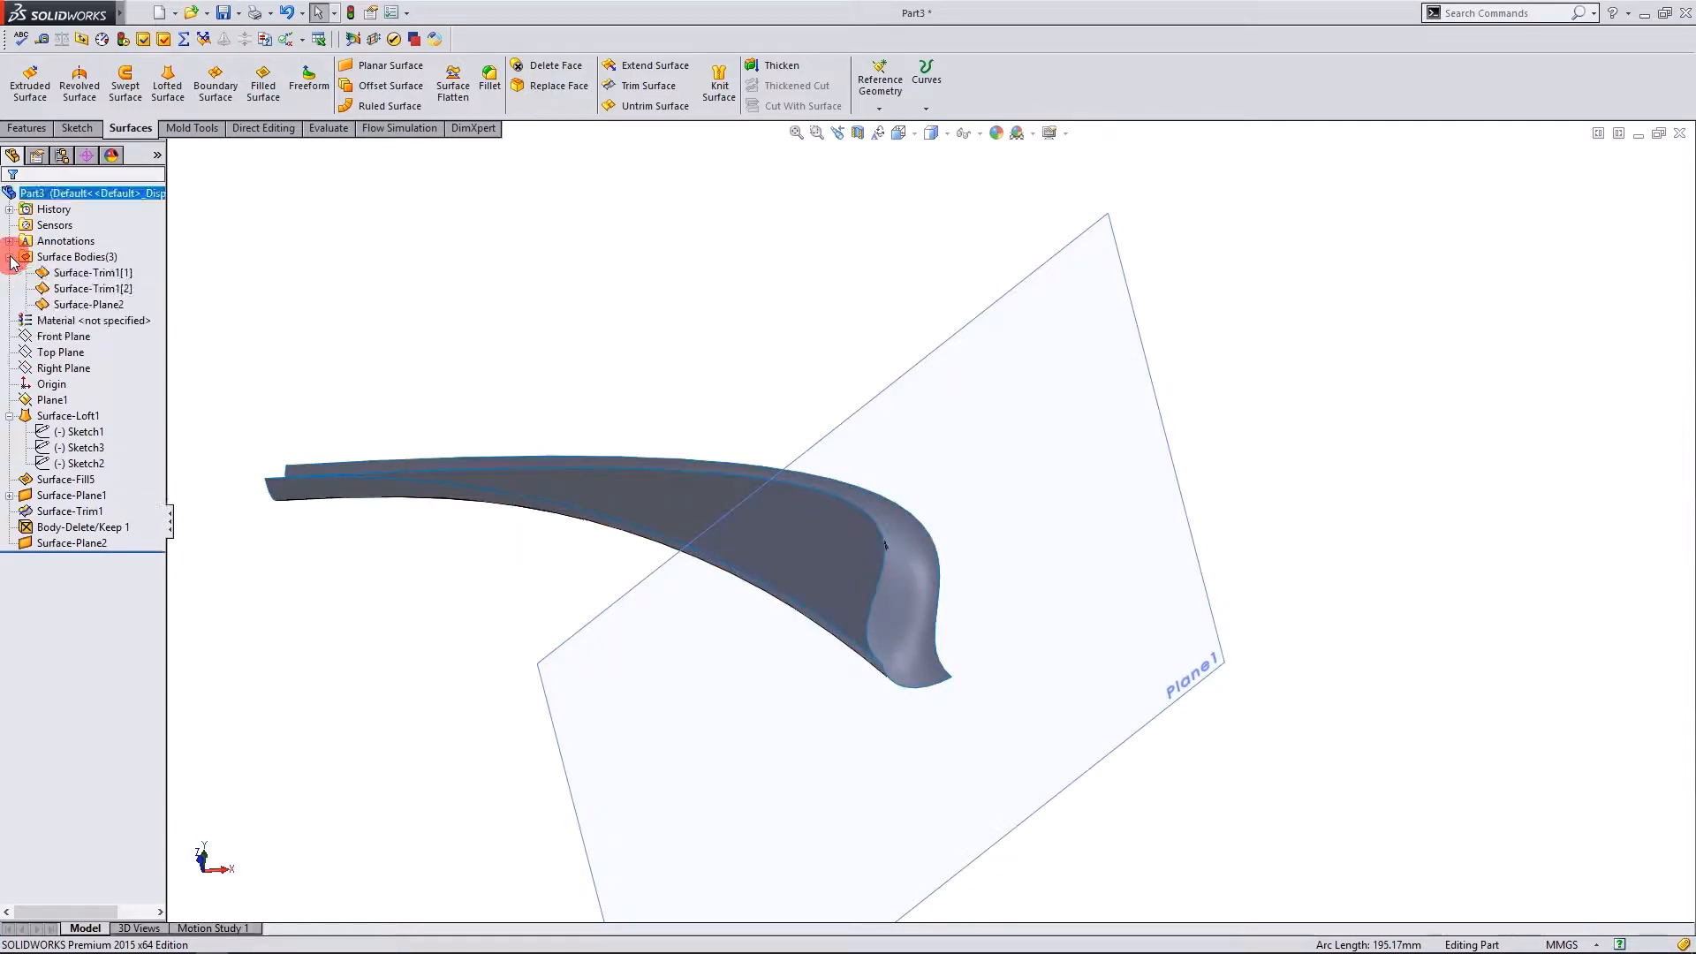
Examine which part of the model each trimmed surface body corresponds to by highlighting it in the list of surface bodies.
click(92, 290)
click(93, 302)
click(83, 289)
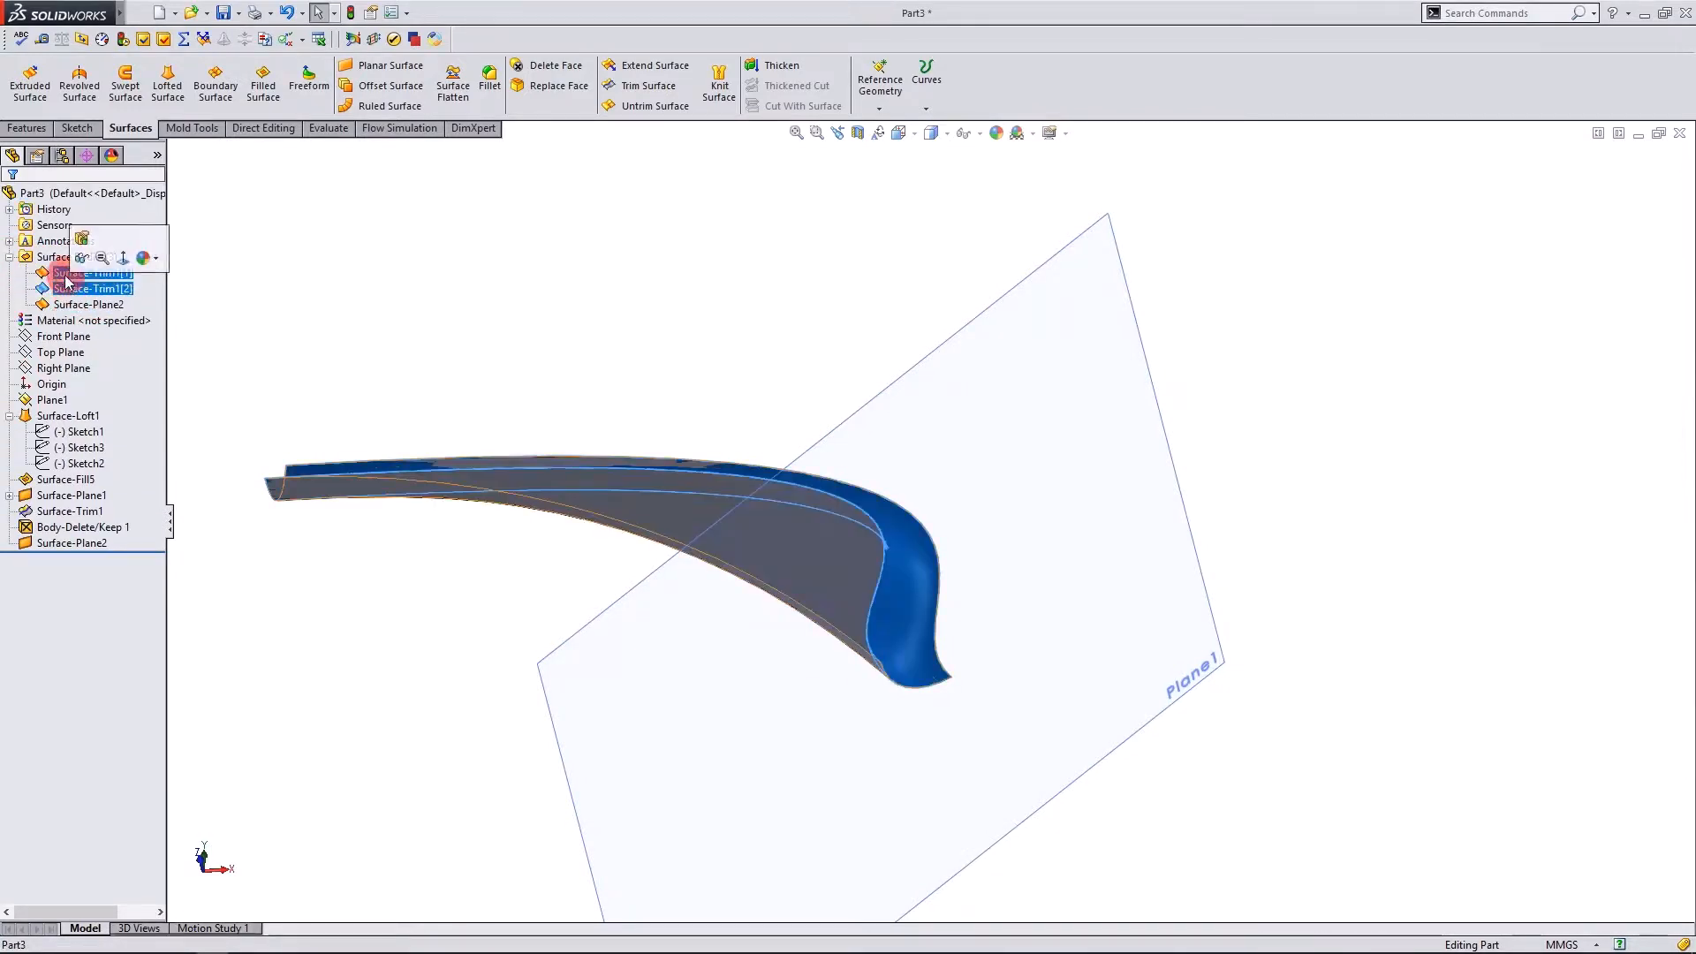
click(56, 274)
click(63, 275)
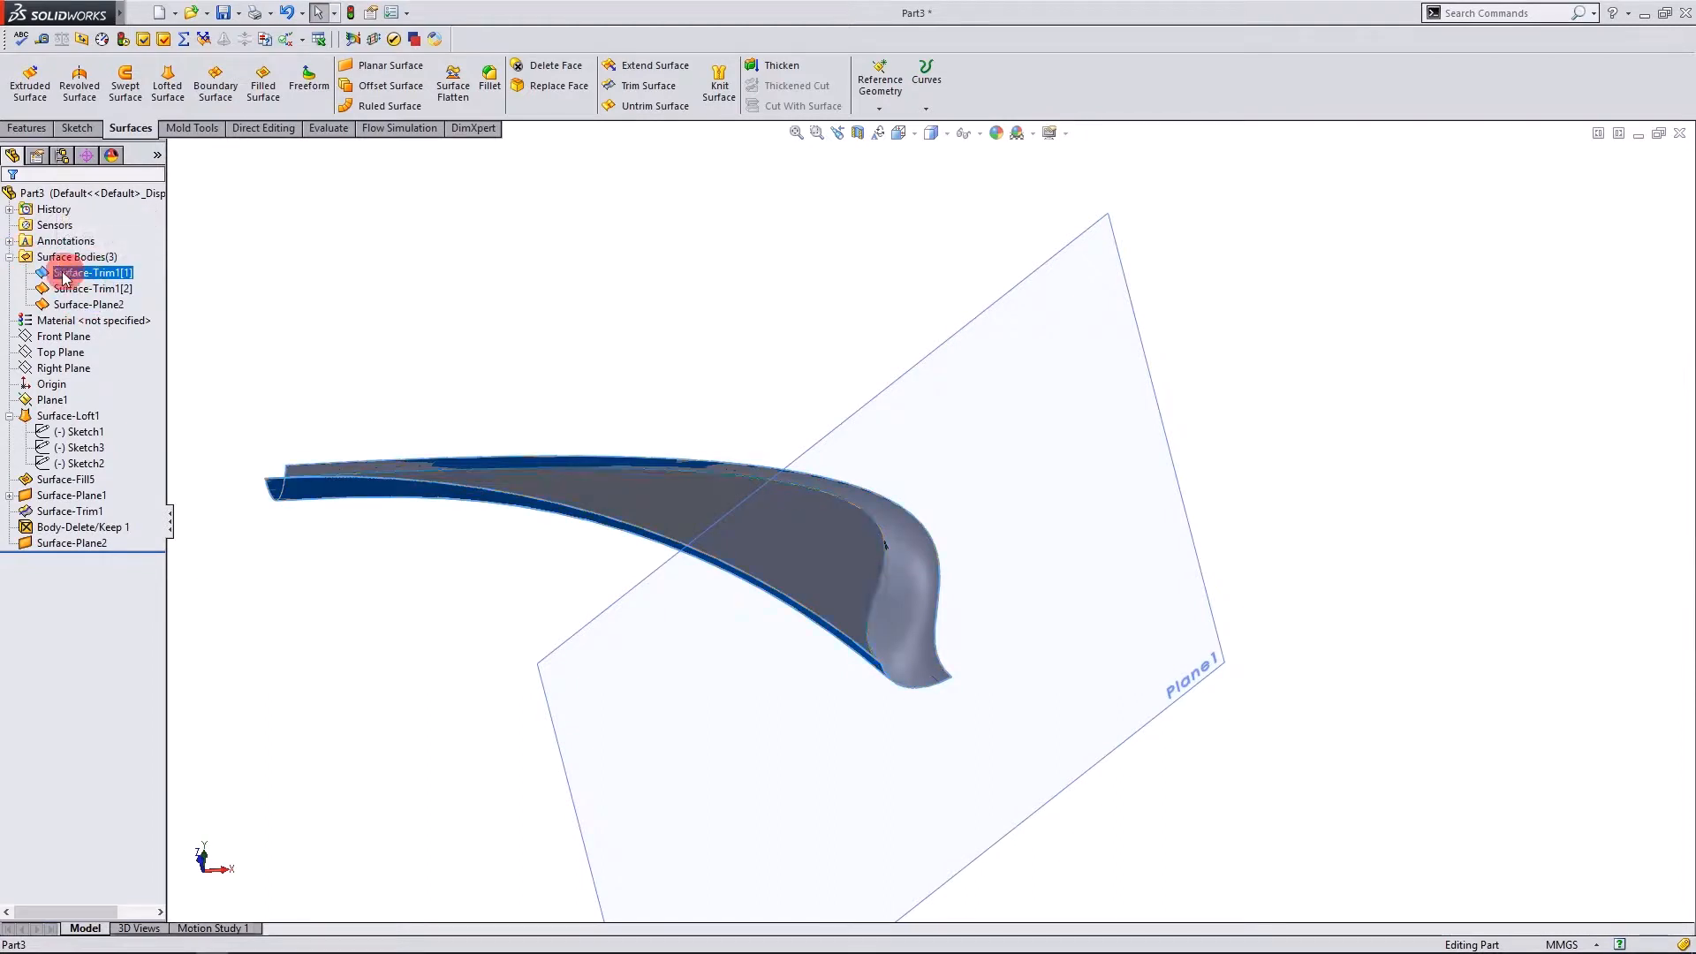
click(11, 257)
click(271, 245)
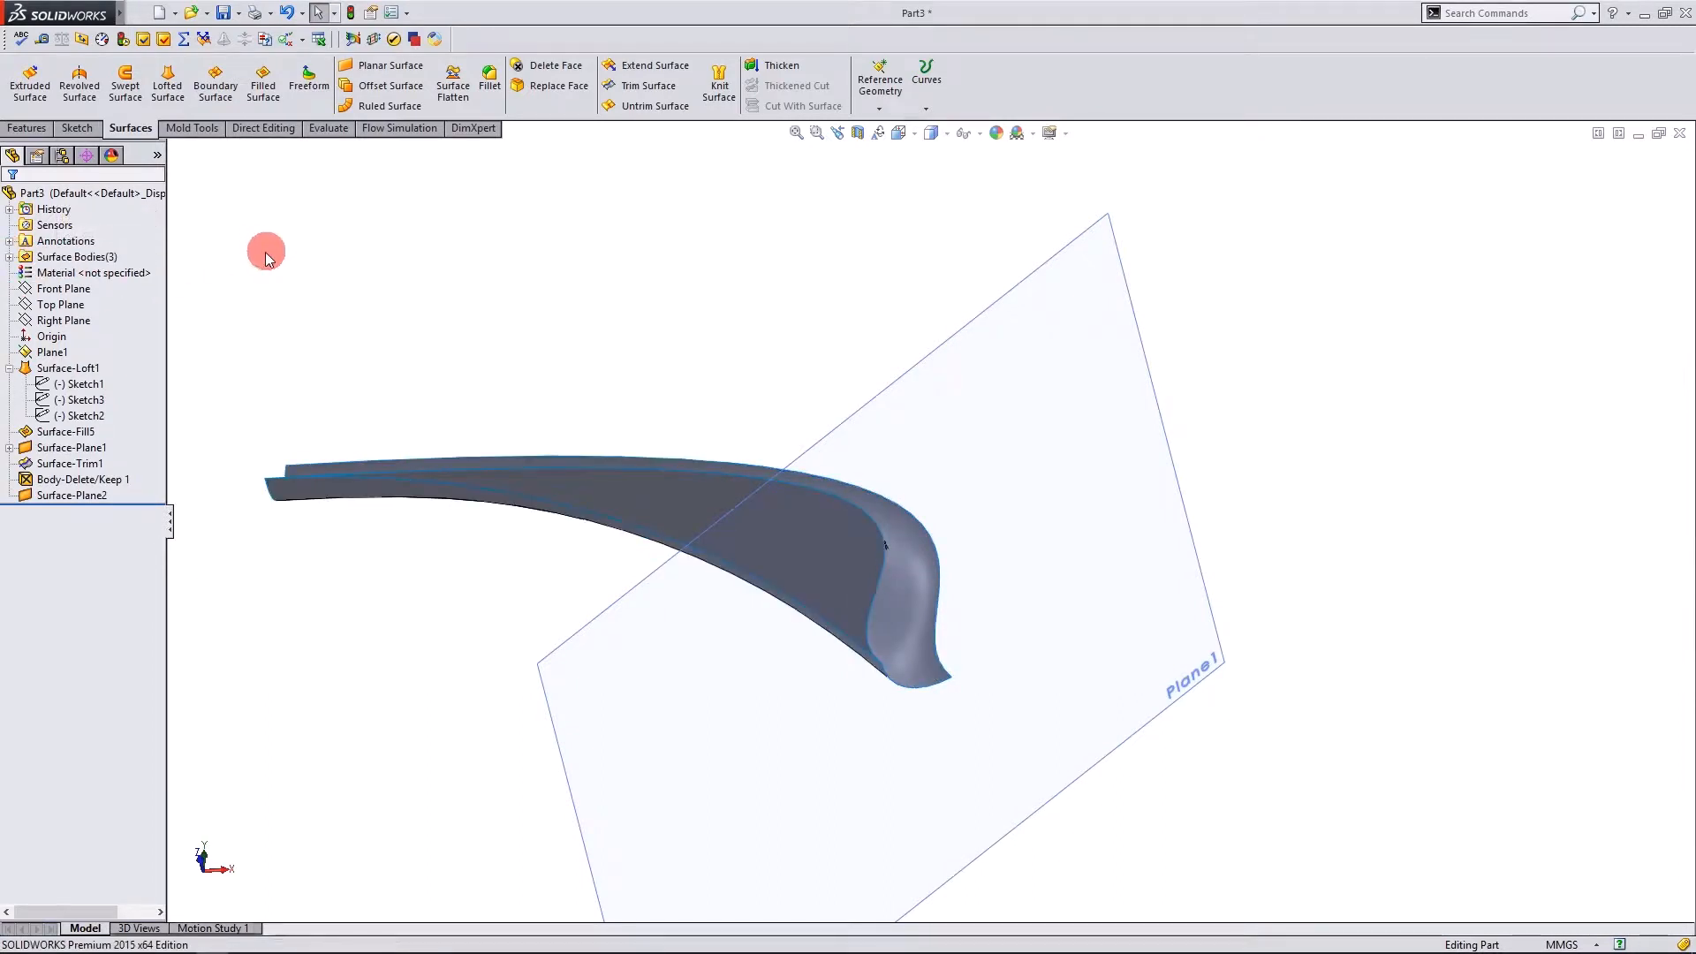
middle_drag(426, 293, 519, 341)
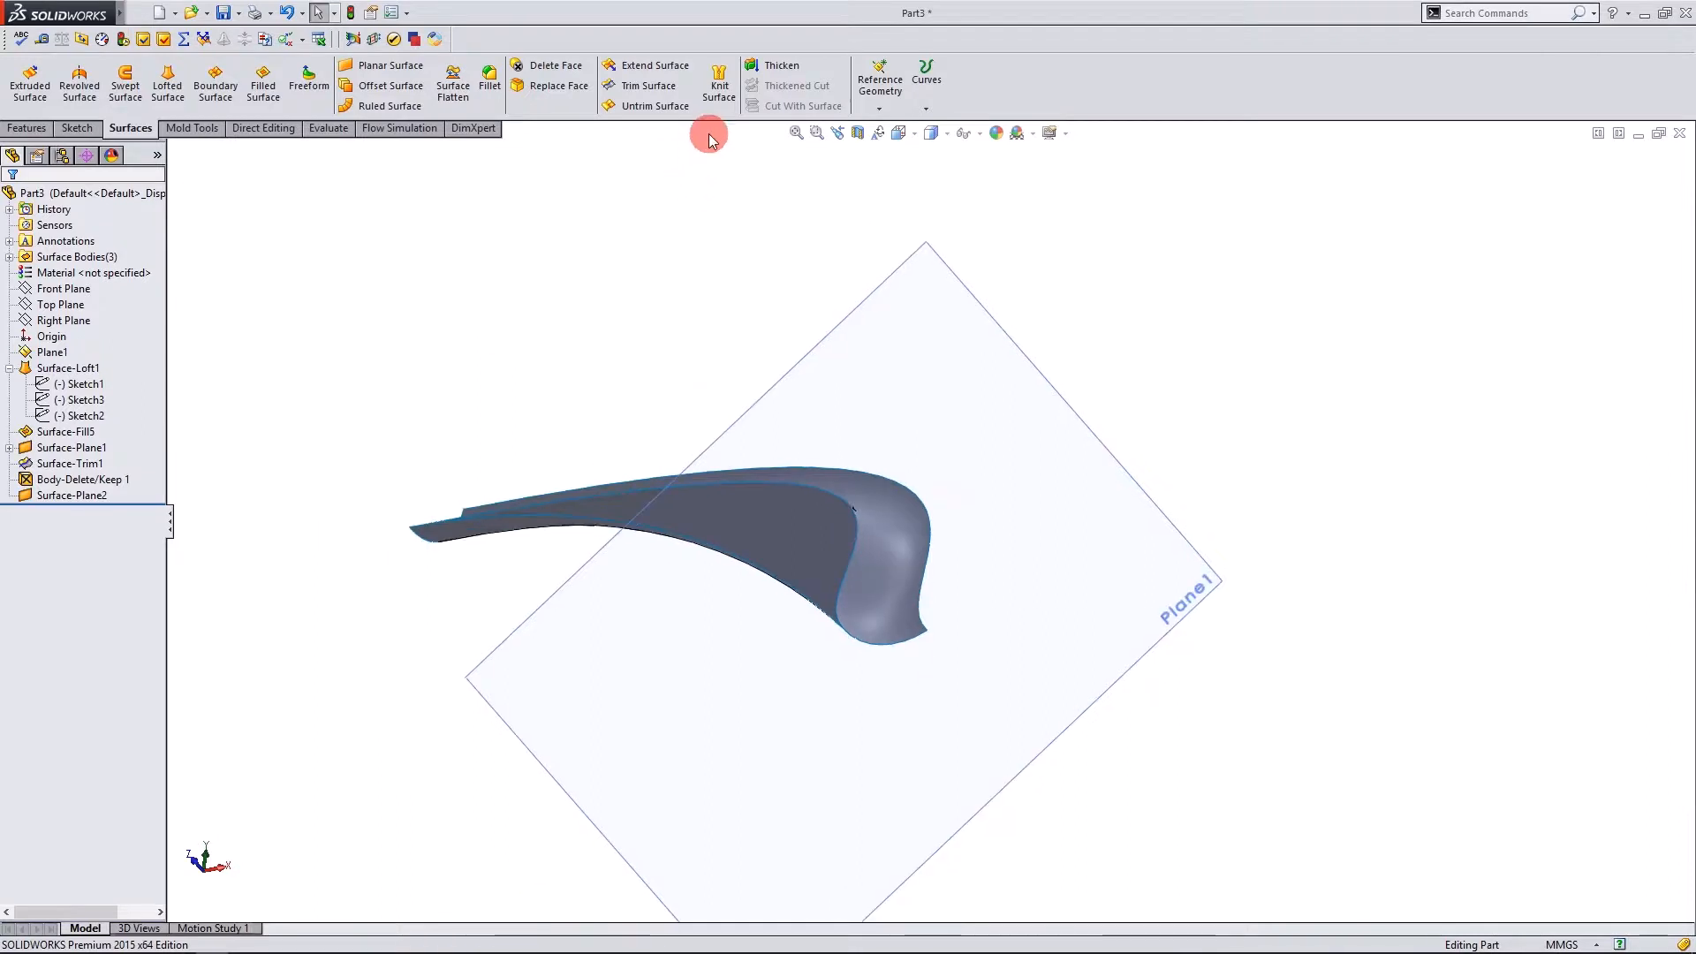
Knit the planar surface and both trimmed surfaces together with the Try to form solid option enabled.
click(720, 102)
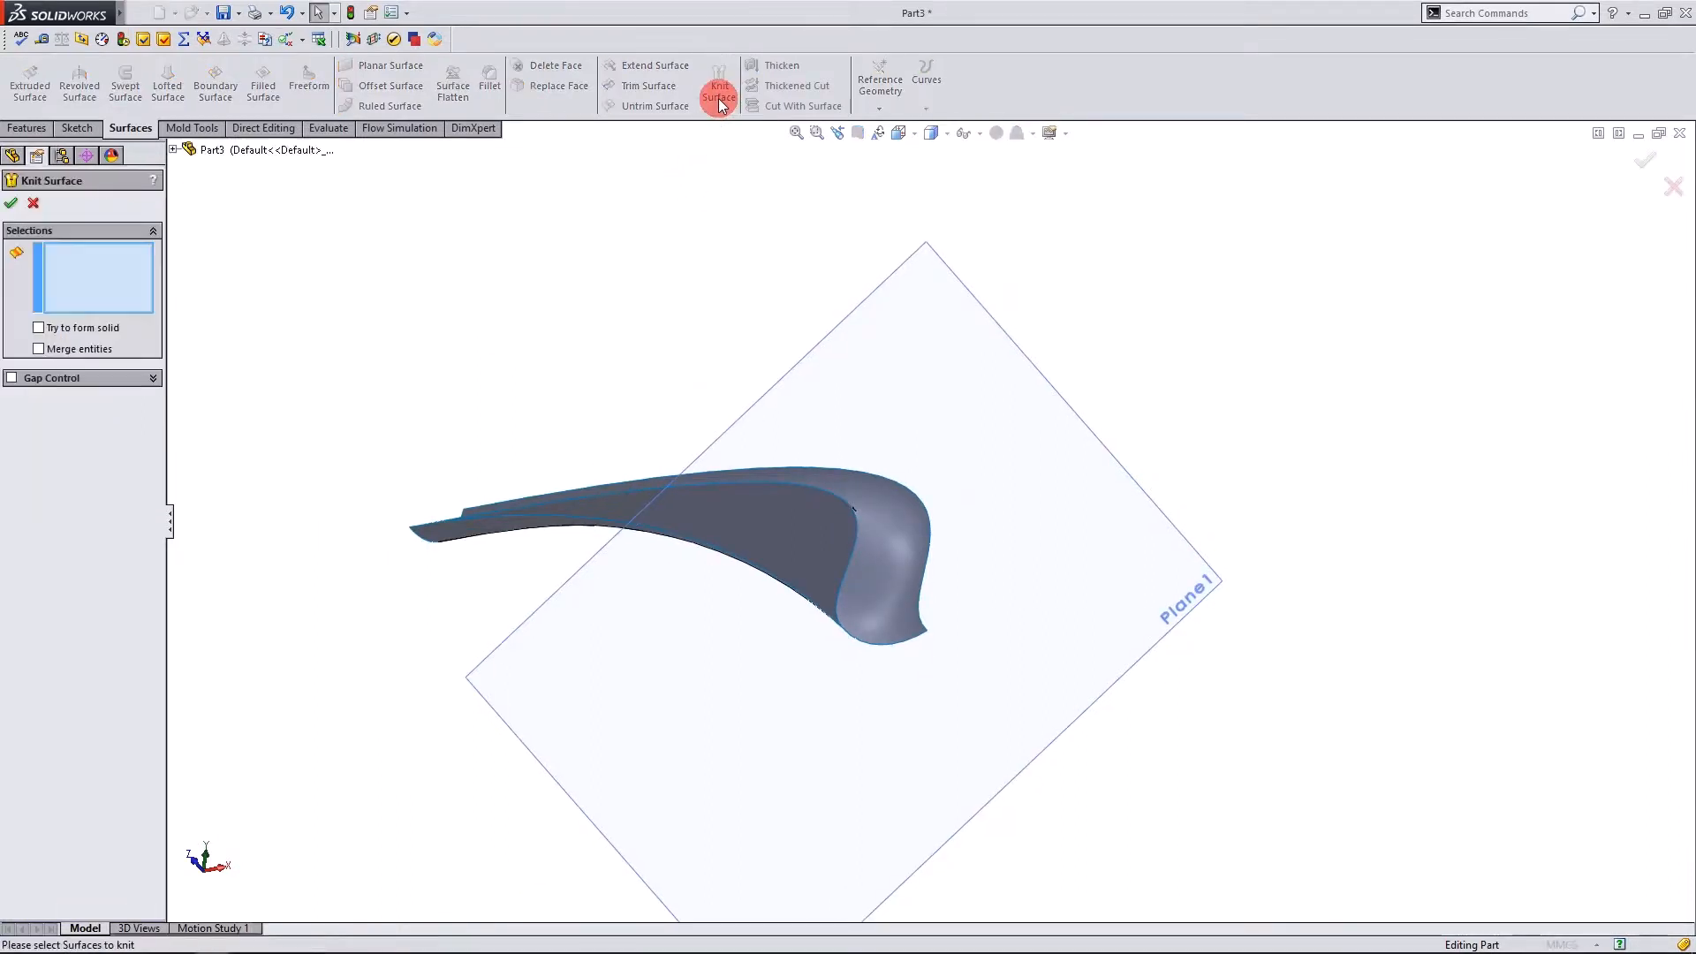
click(708, 528)
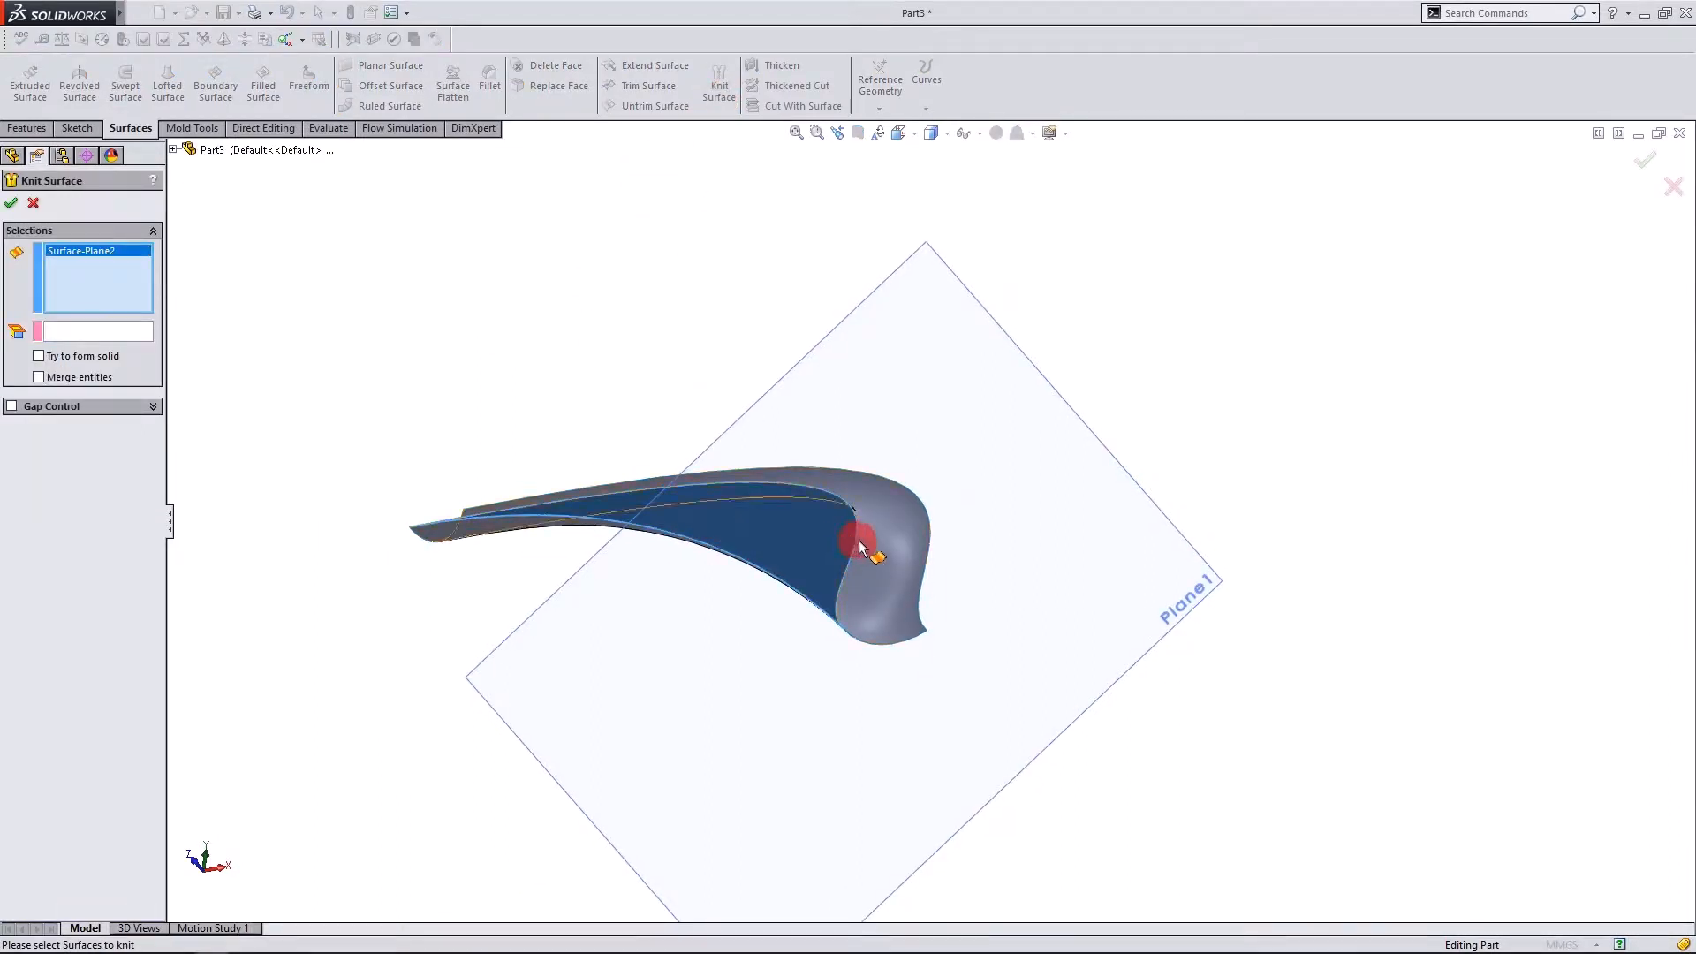
click(871, 542)
middle_drag(871, 541, 762, 564)
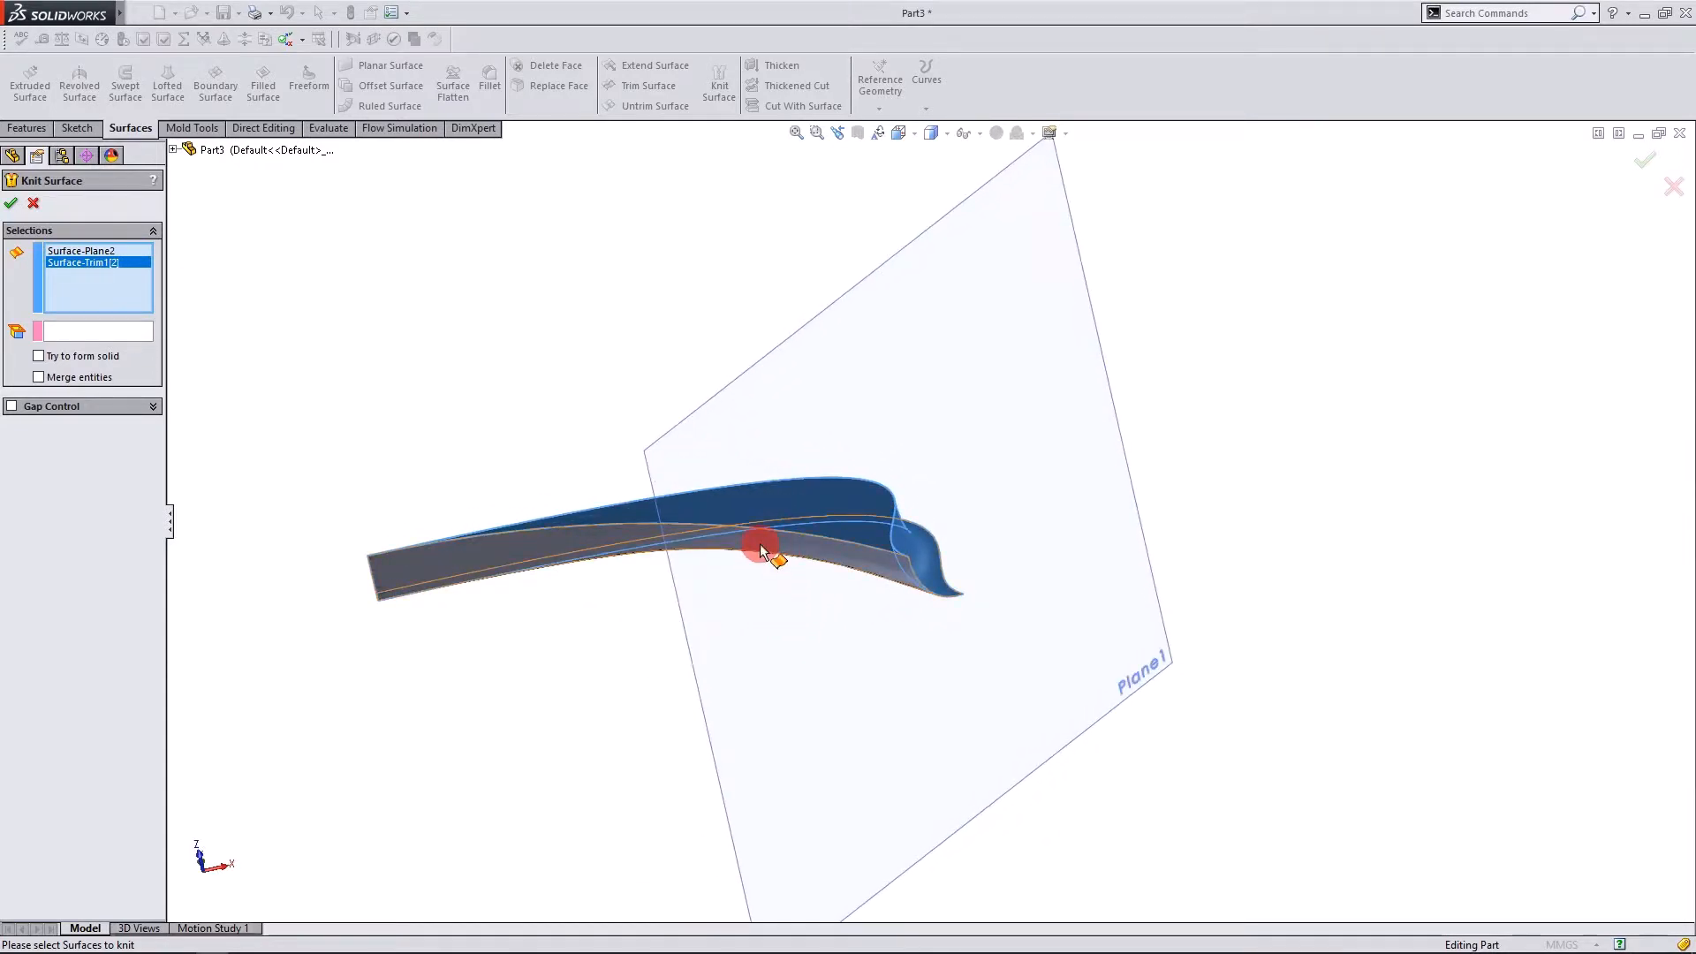
click(759, 554)
mouse_move(700, 626)
middle_down()
mouse_move(625, 651)
mouse_move(516, 654)
mouse_move(807, 633)
mouse_move(534, 667)
mouse_move(613, 708)
mouse_move(689, 644)
middle_up()
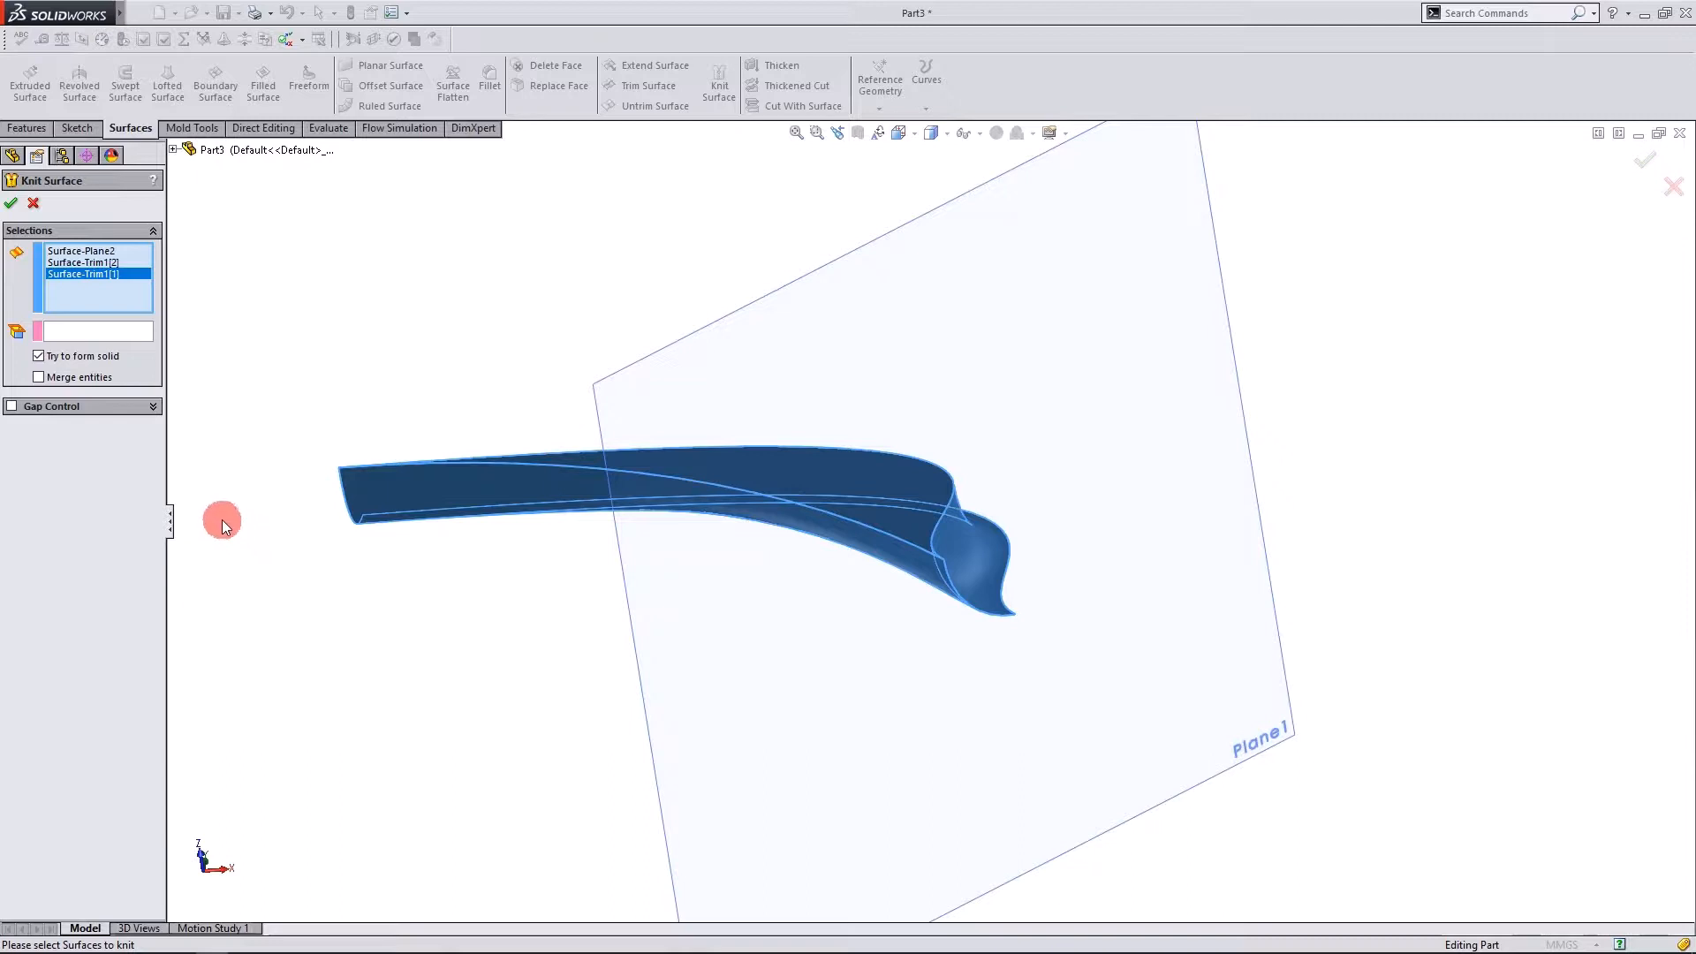
click(10, 205)
Inspect the knitted body and check its entry in the list of solid bodies.
middle_drag(875, 591, 768, 598)
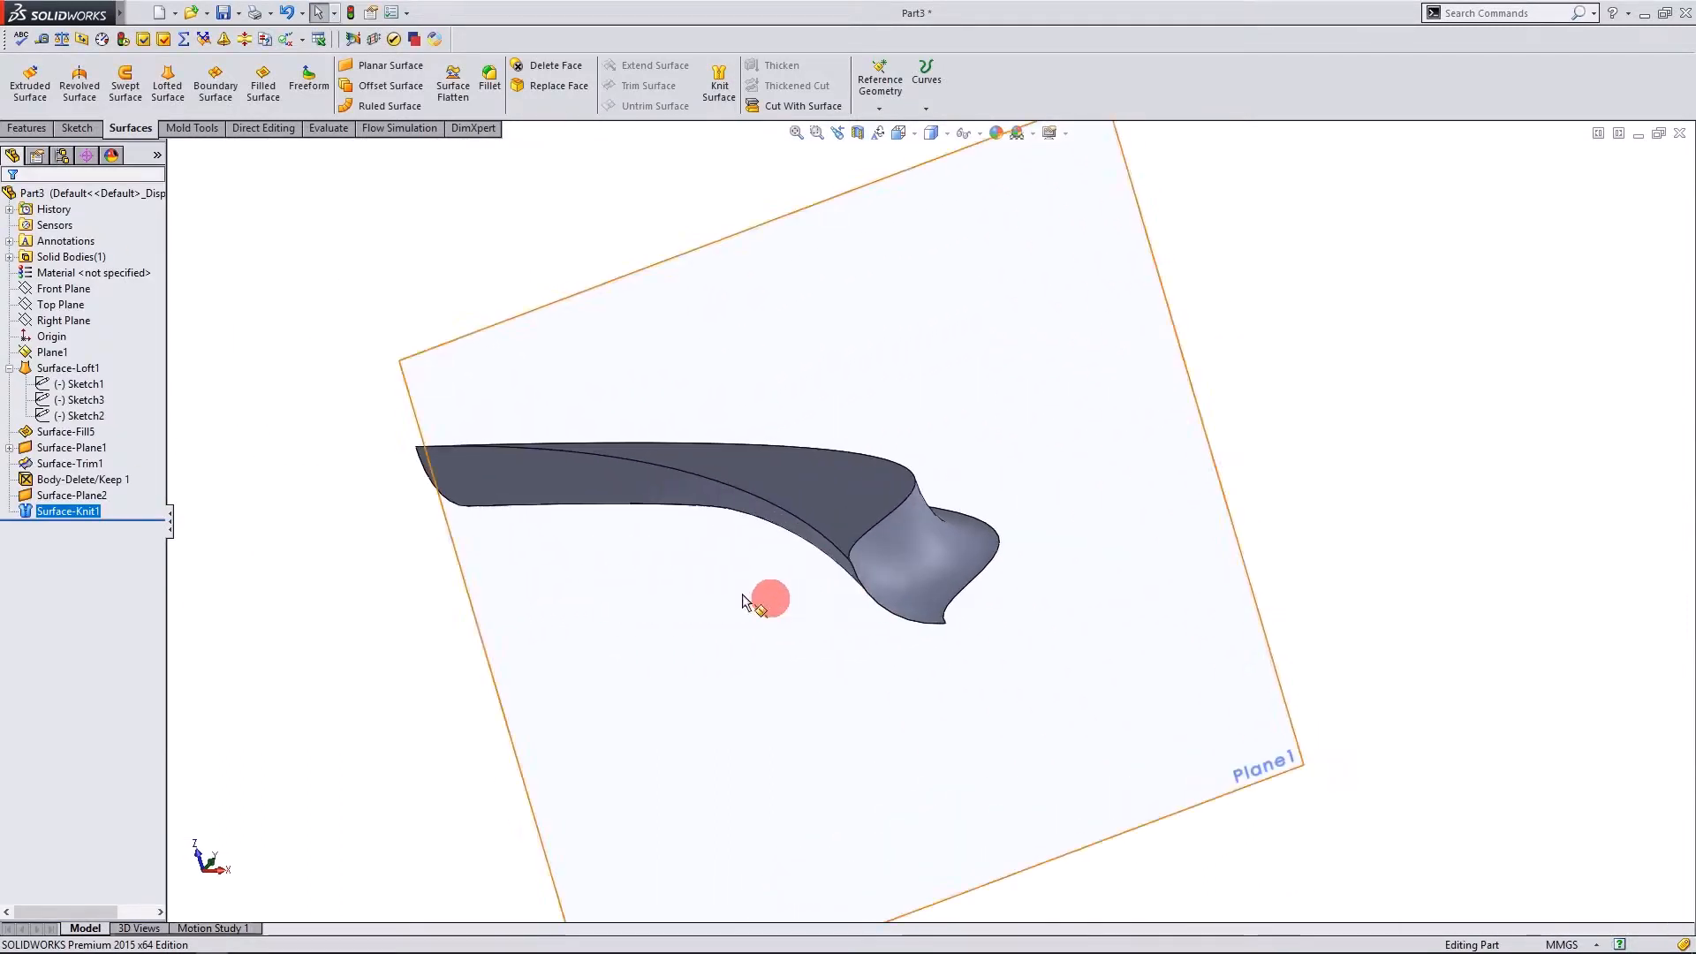
click(13, 256)
click(13, 263)
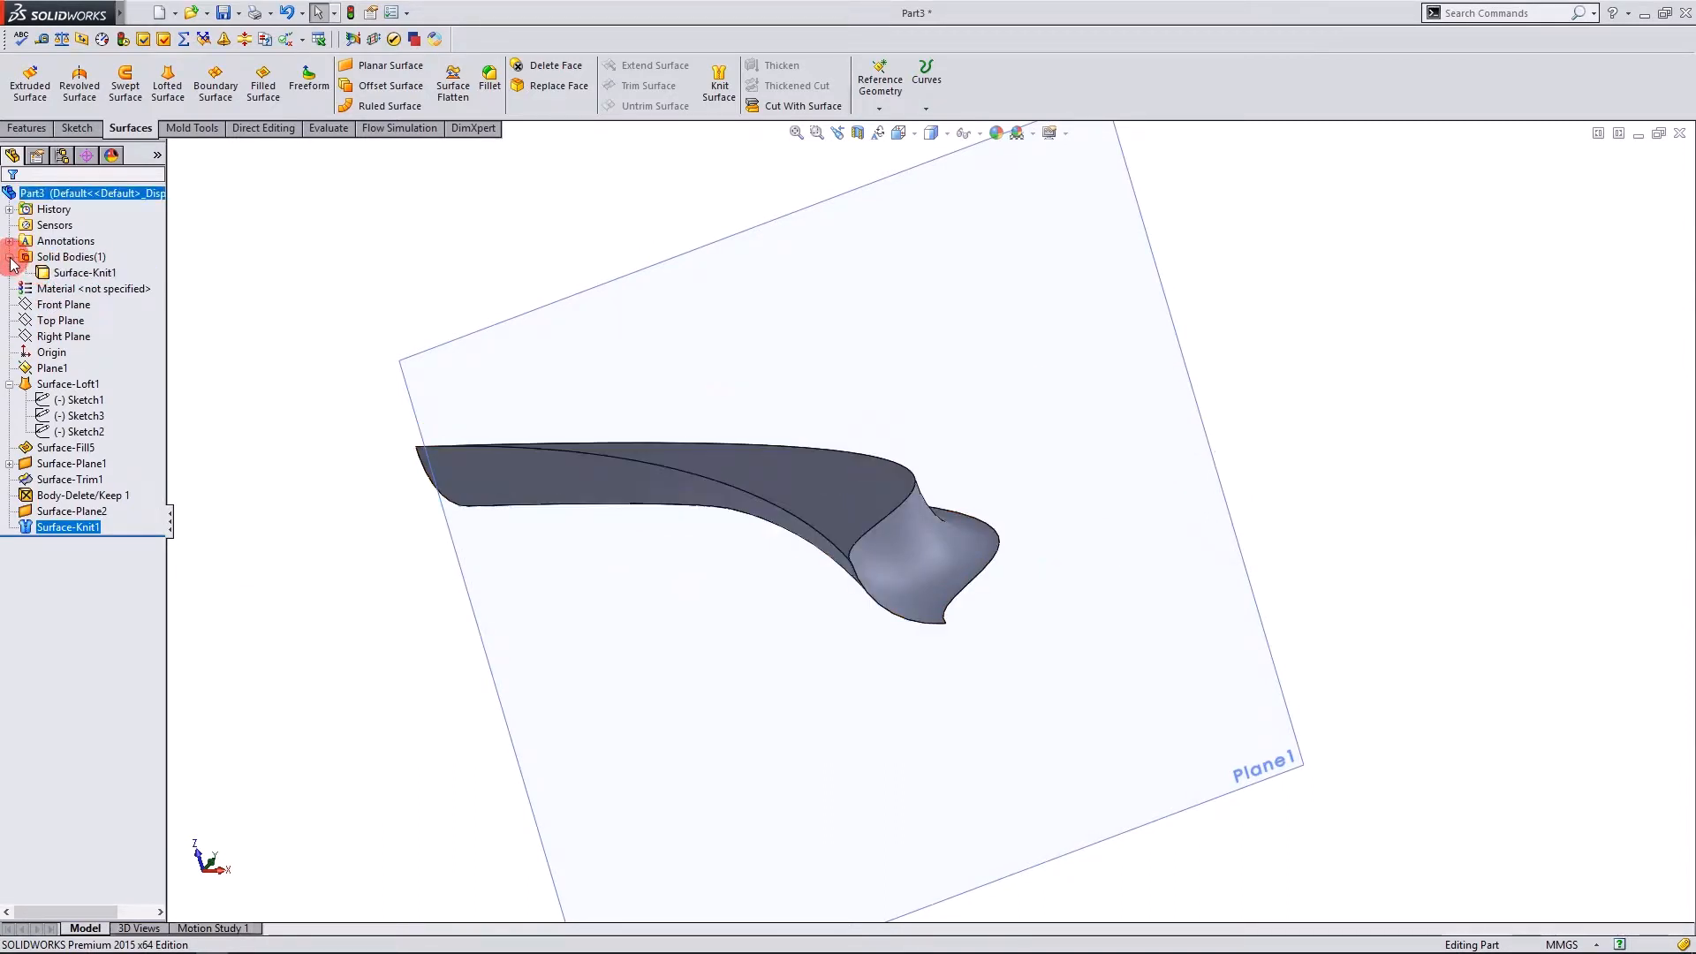
click(359, 405)
click(435, 474)
click(327, 528)
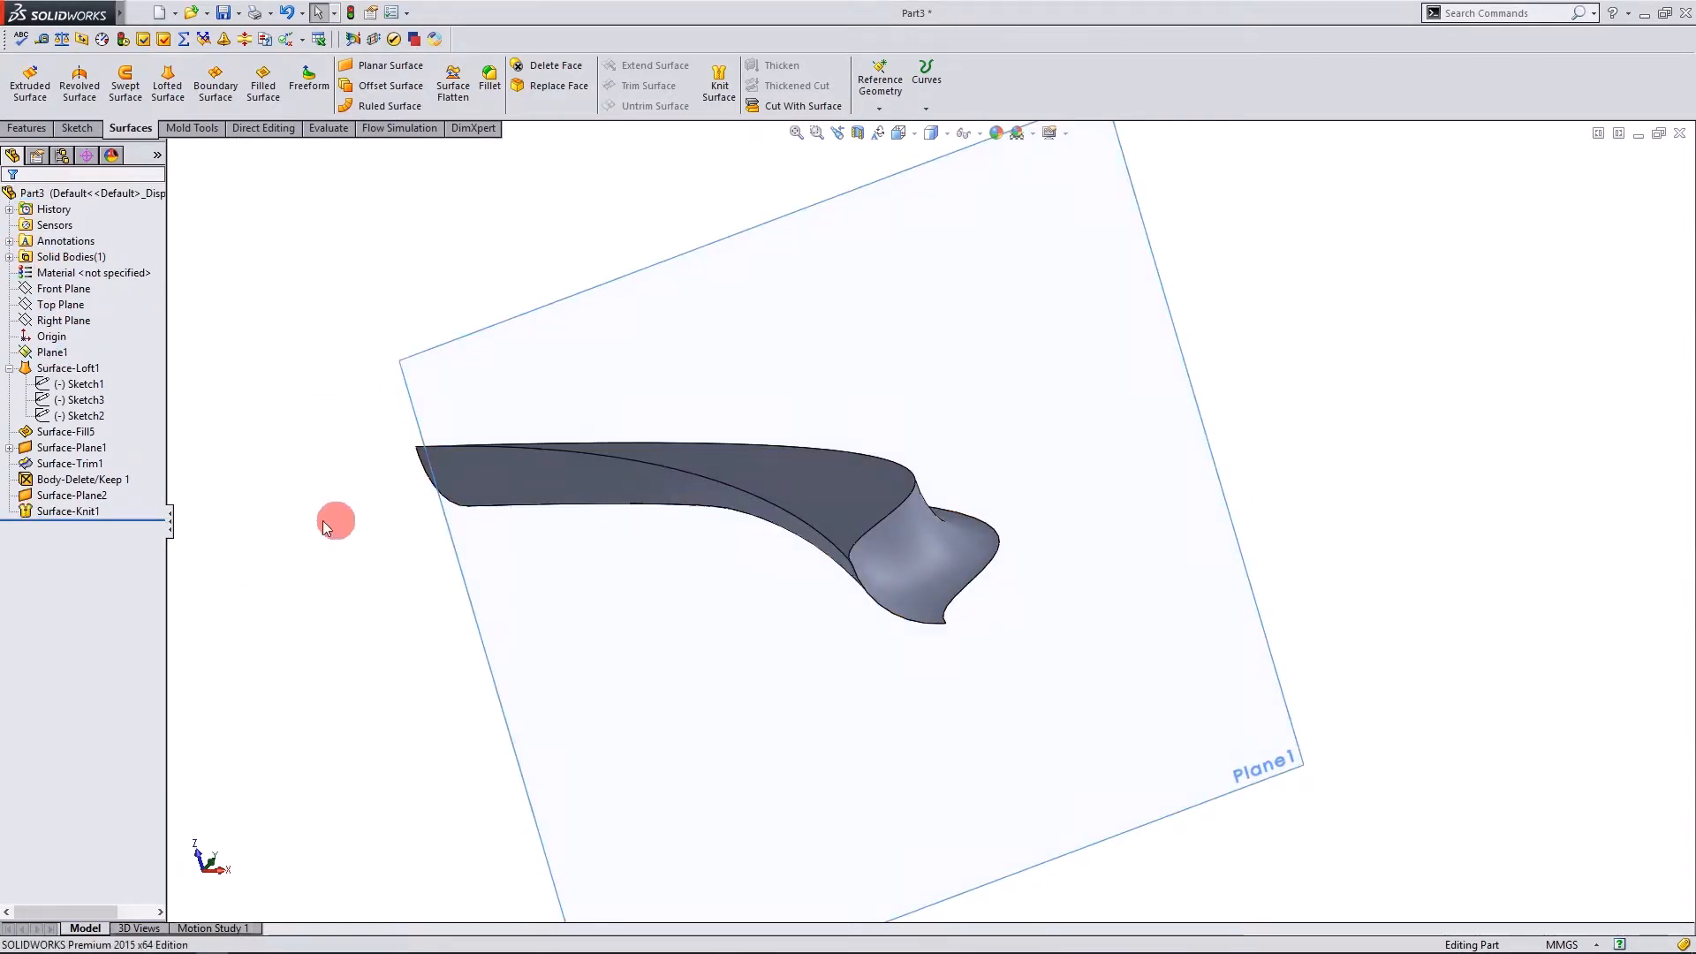
Delete the Knit Surface feature.
right_click(62, 513)
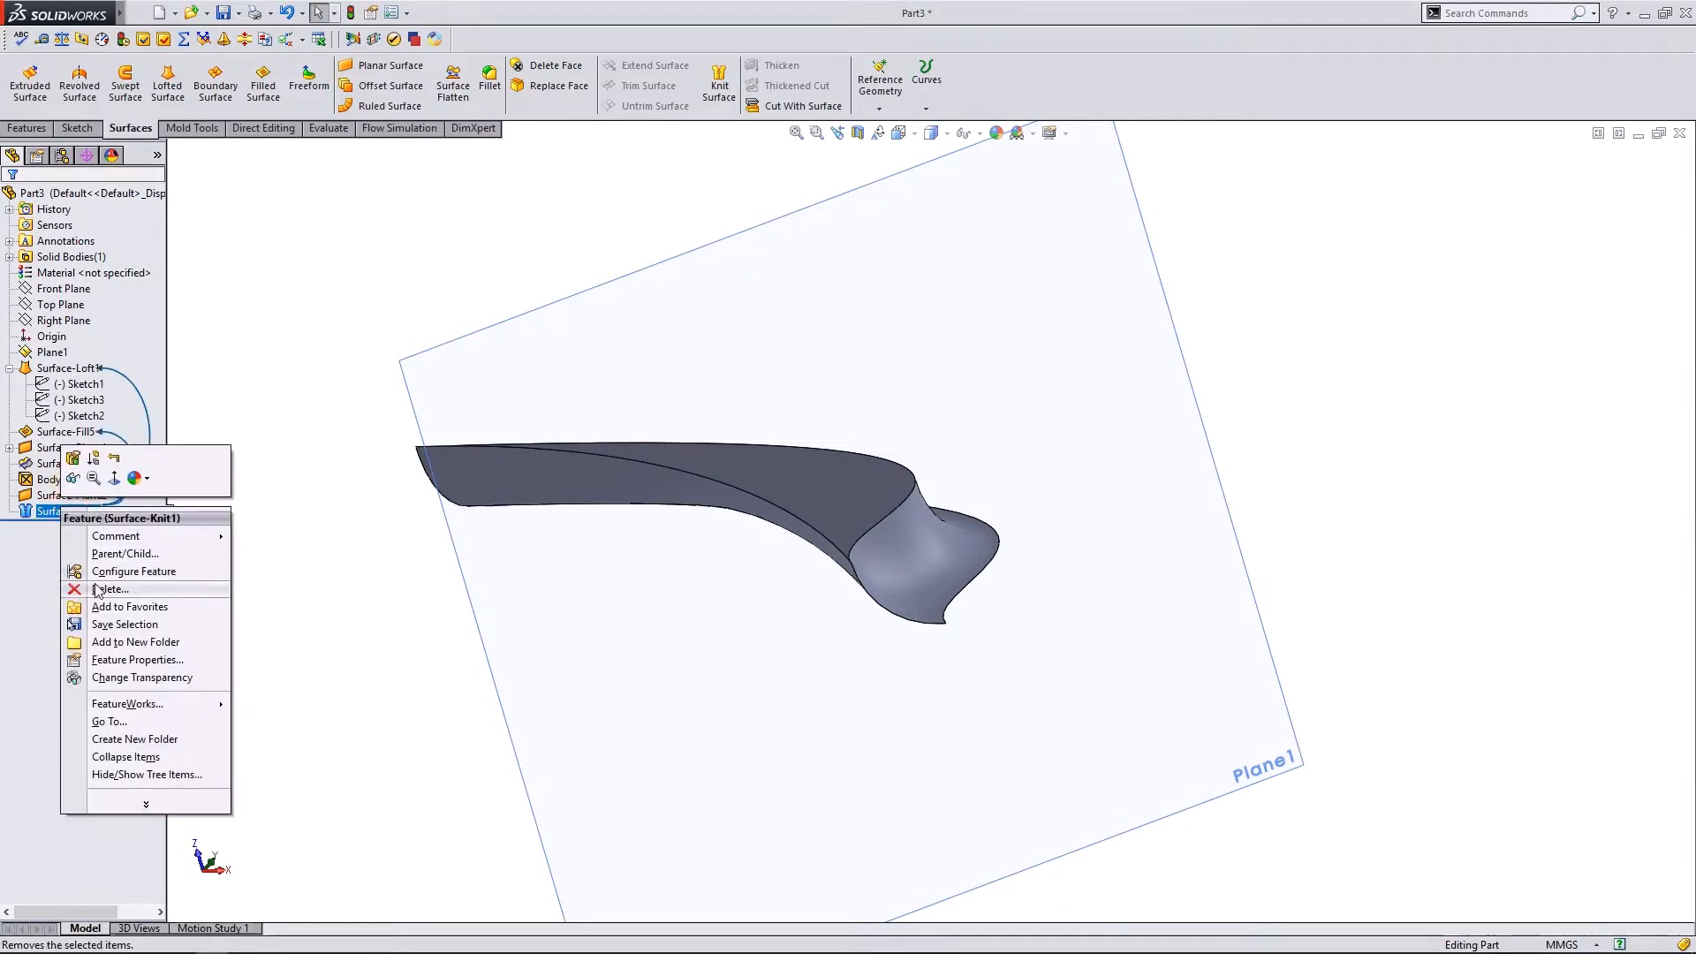
click(98, 589)
click(570, 377)
middle_drag(619, 434, 708, 618)
click(754, 599)
click(578, 606)
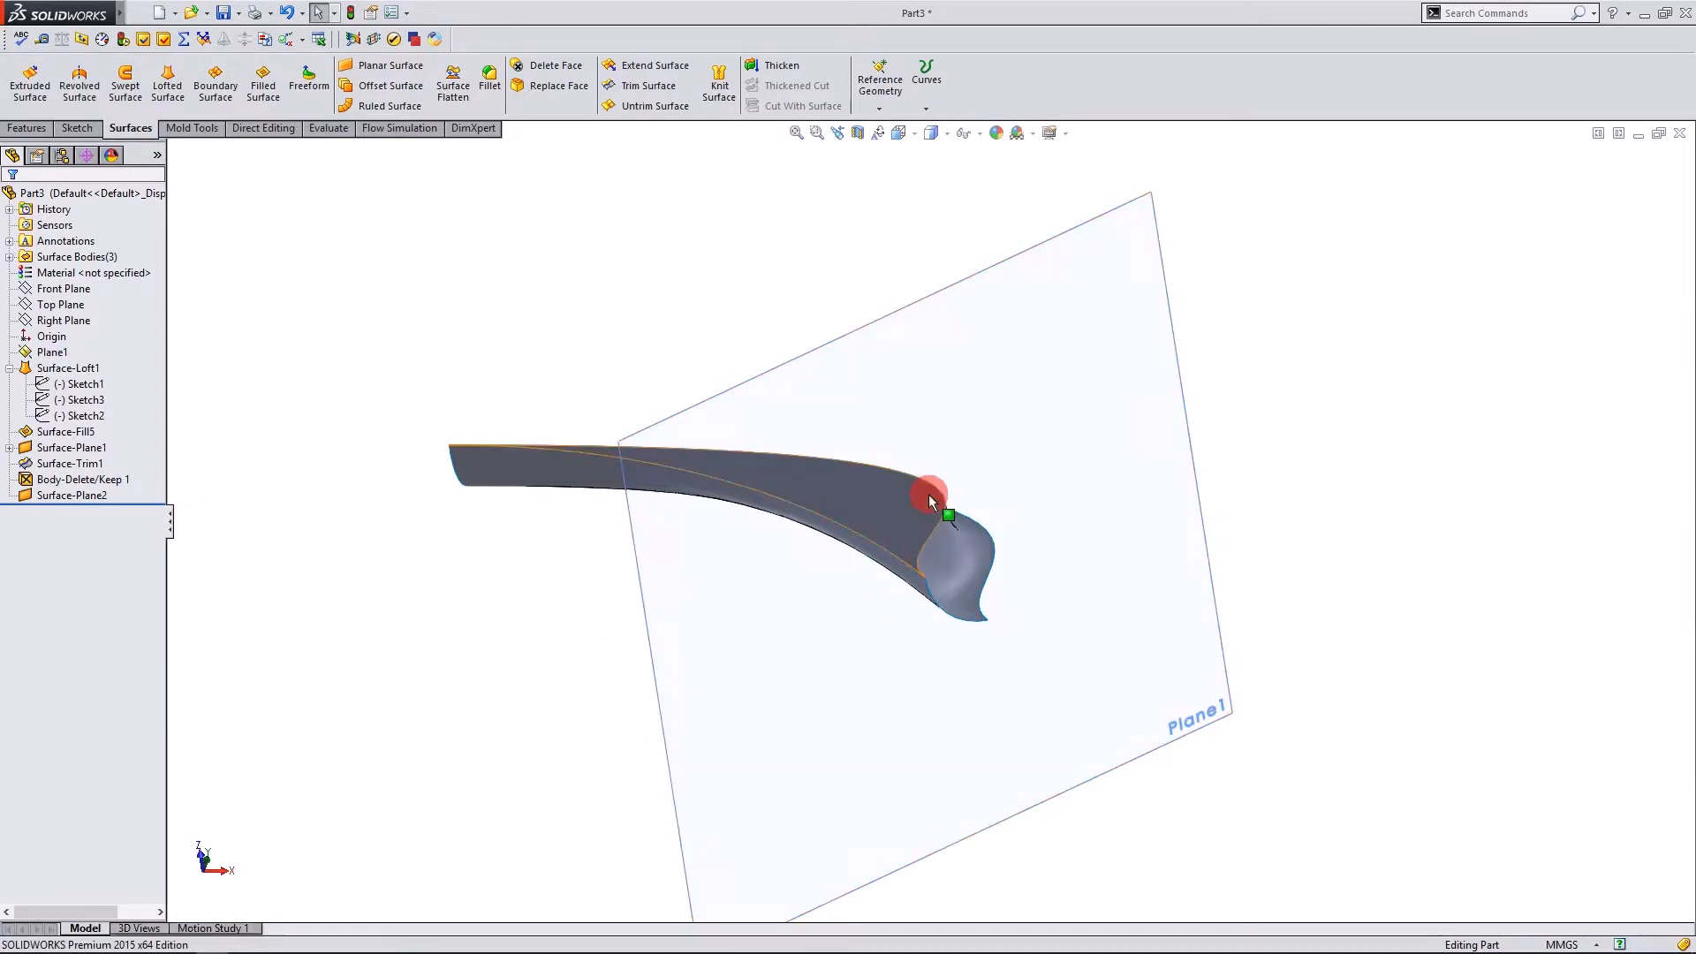
Thicken the trimmed surface with the broad curved end by 1 mm on Side 1.
middle_drag(1030, 485, 932, 430)
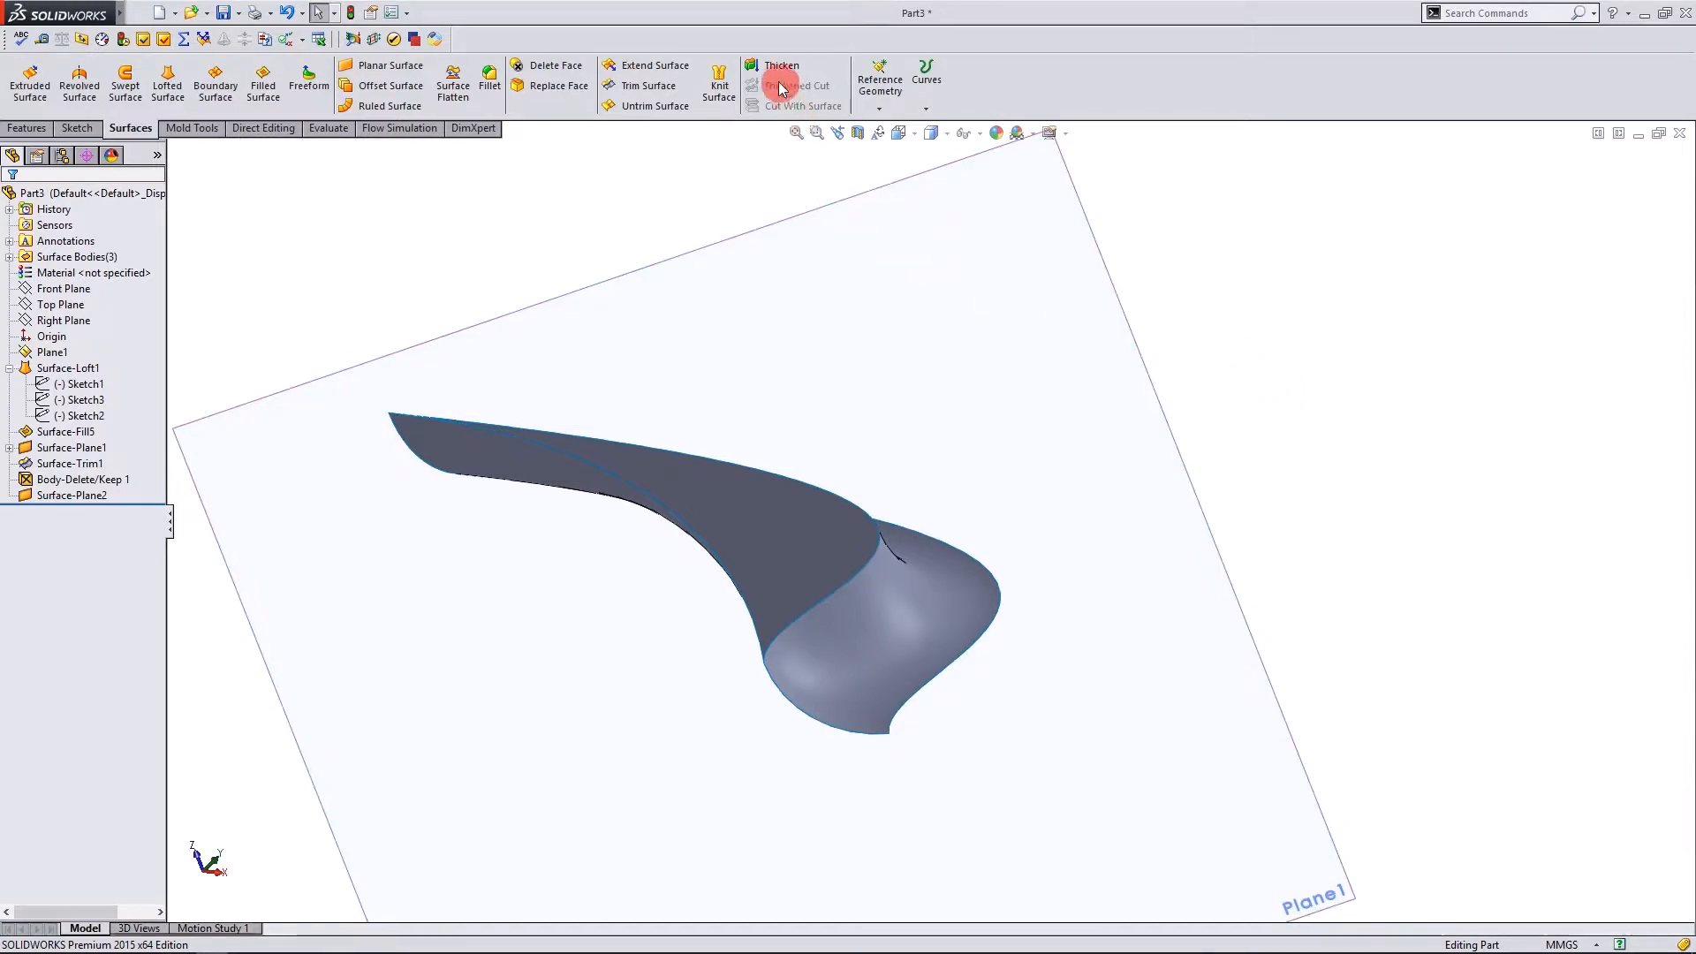
click(774, 73)
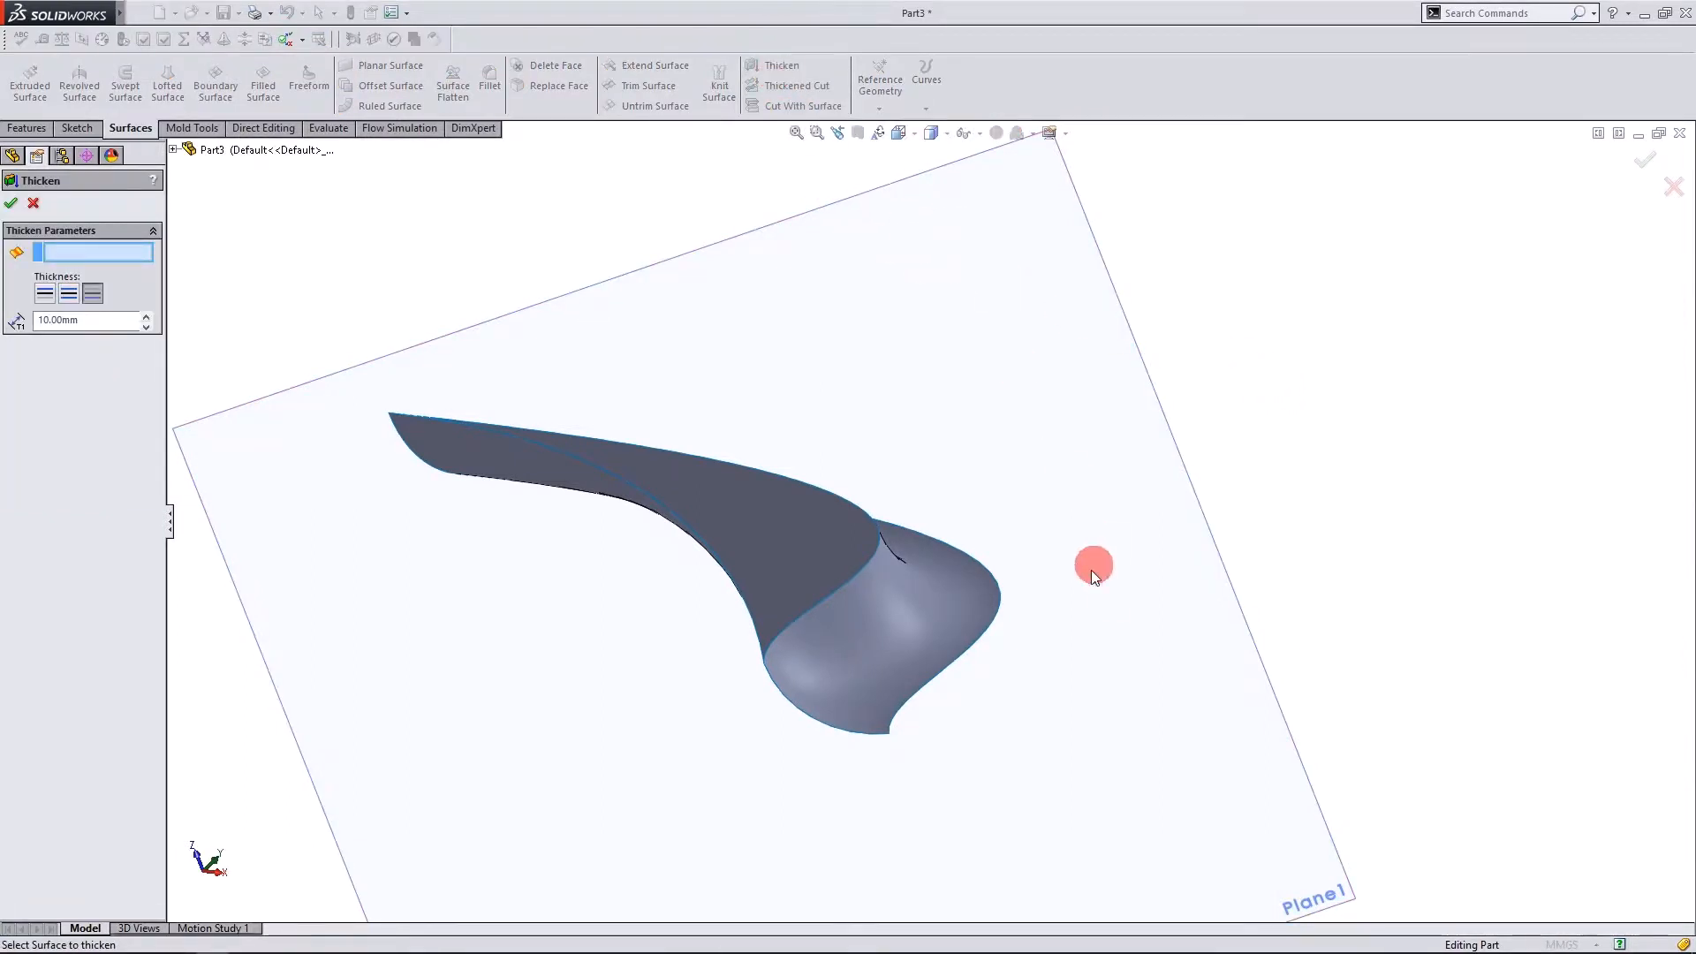
click(954, 598)
middle_drag(575, 740, 370, 505)
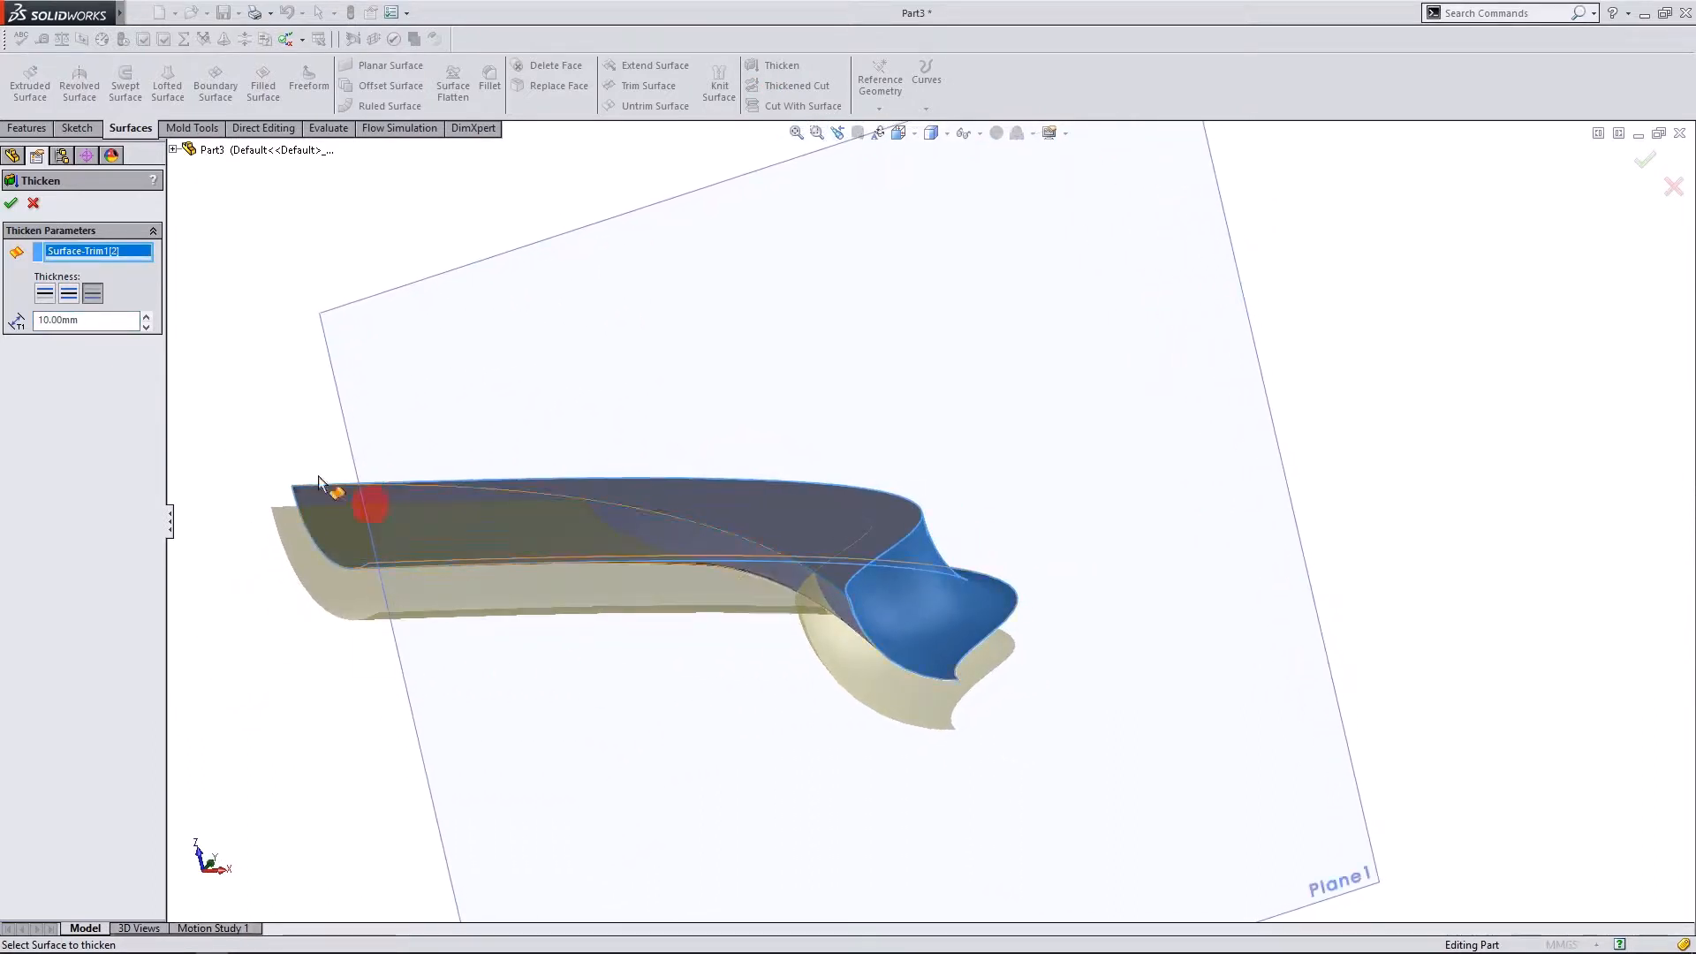
click(45, 295)
middle_drag(615, 633, 556, 626)
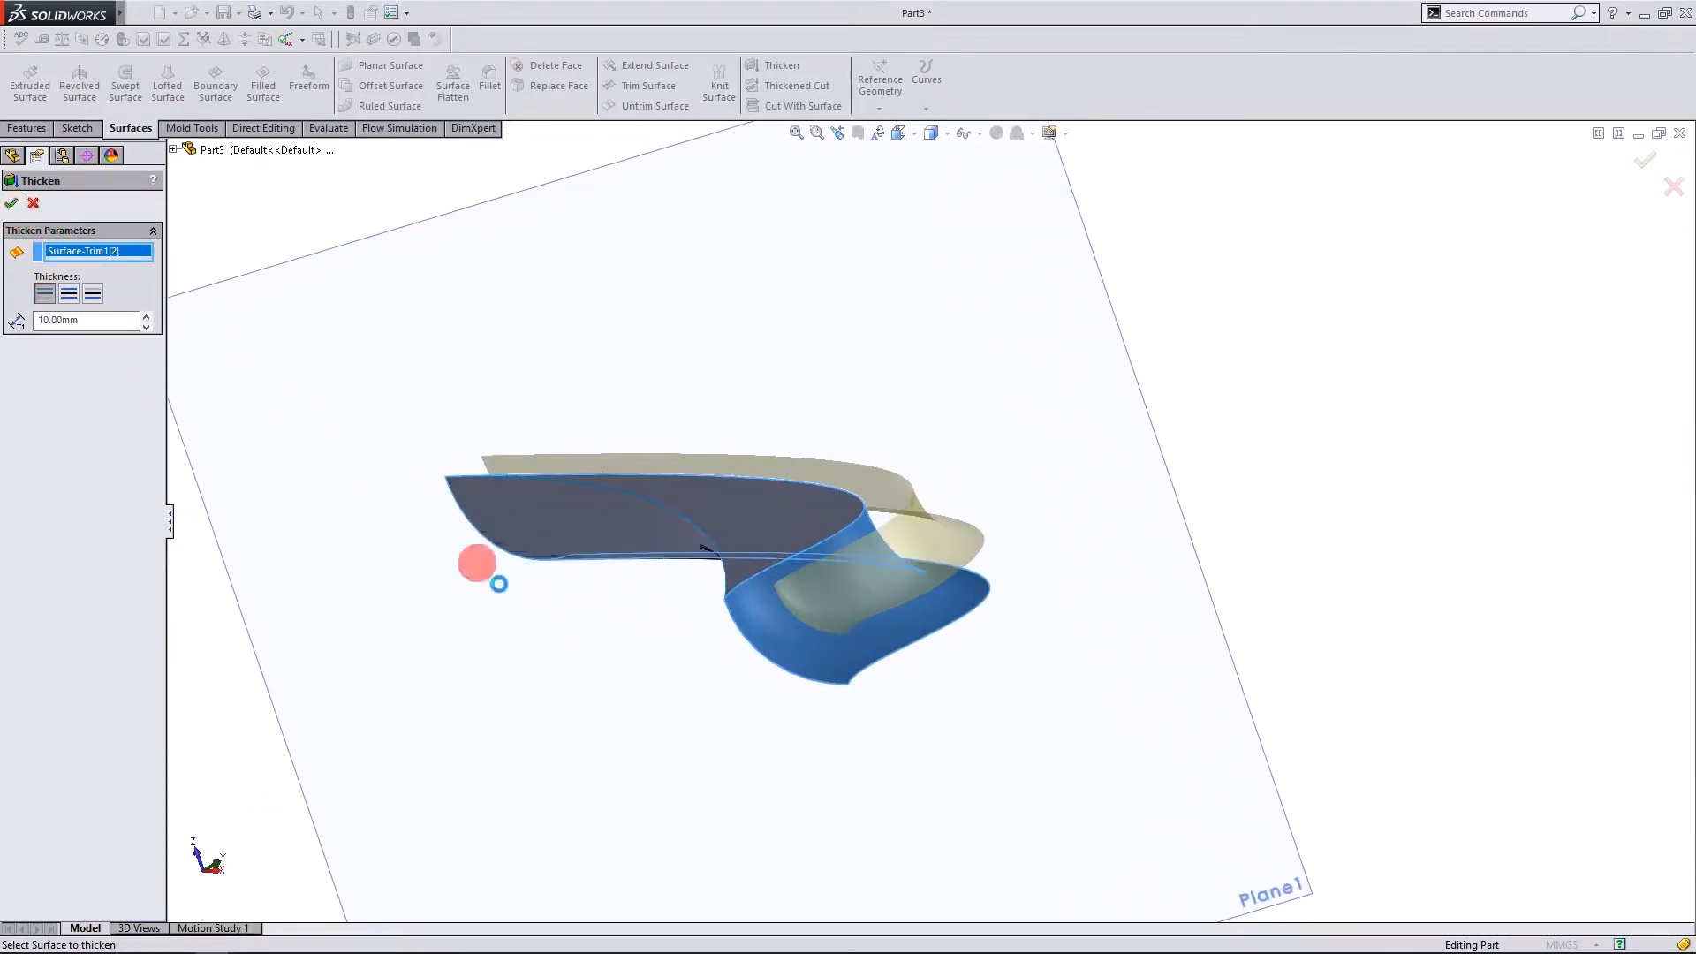
click(102, 324)
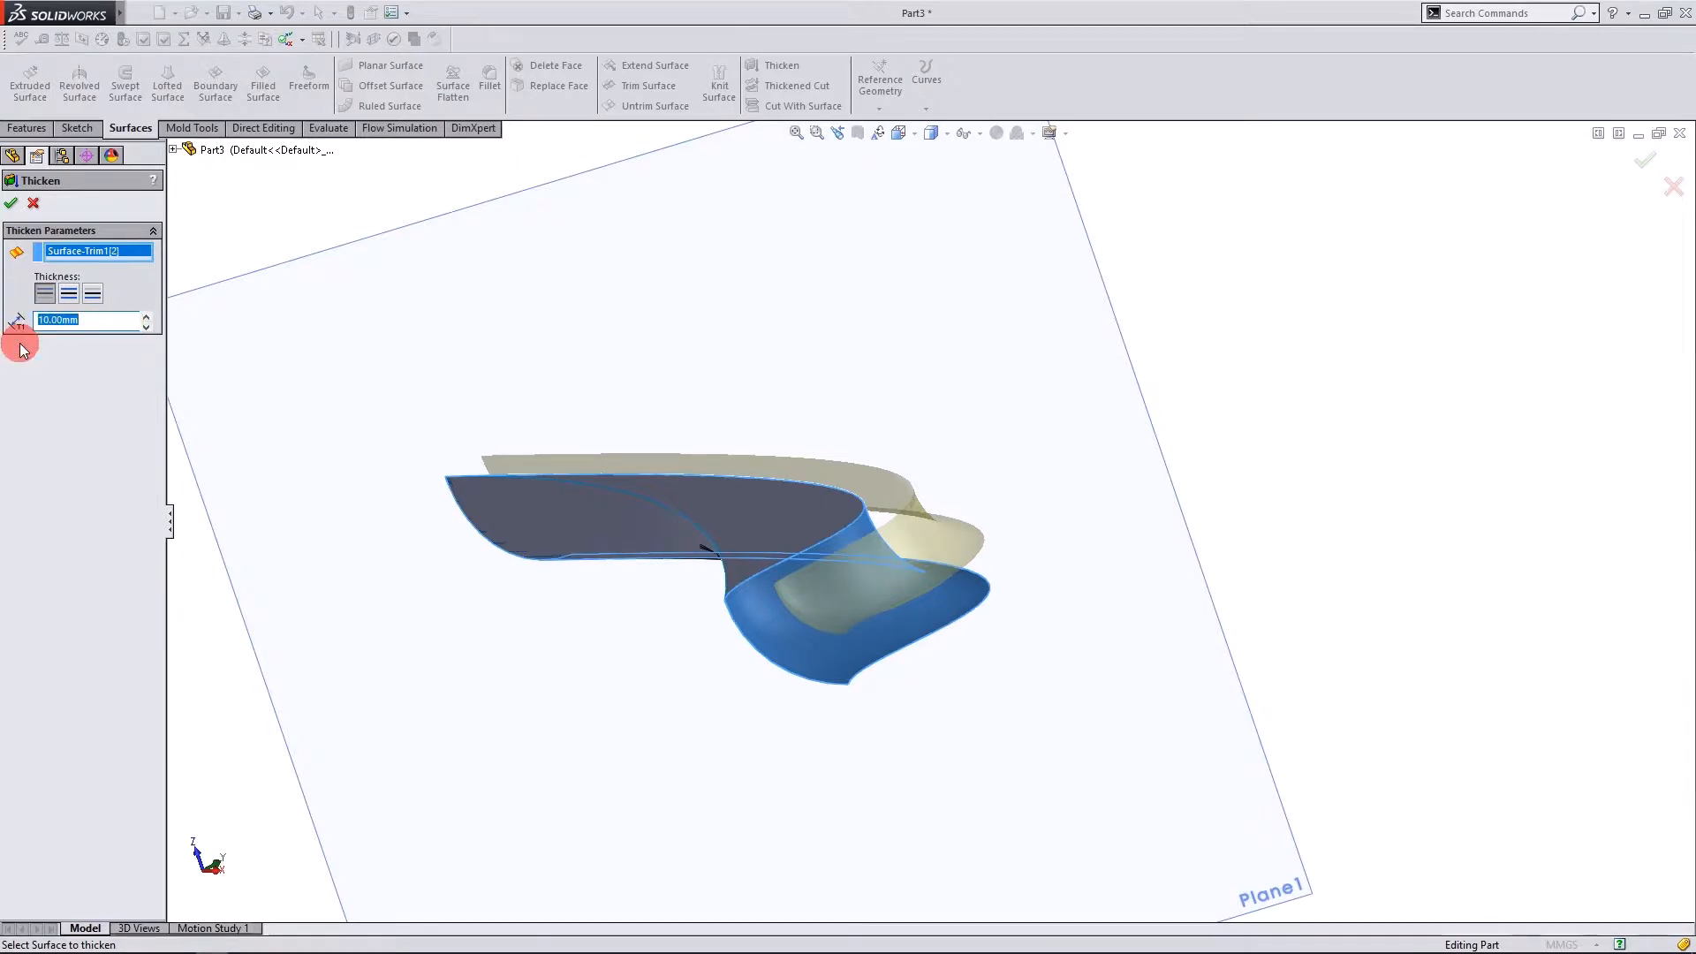
text(1)
click(32, 392)
click(12, 204)
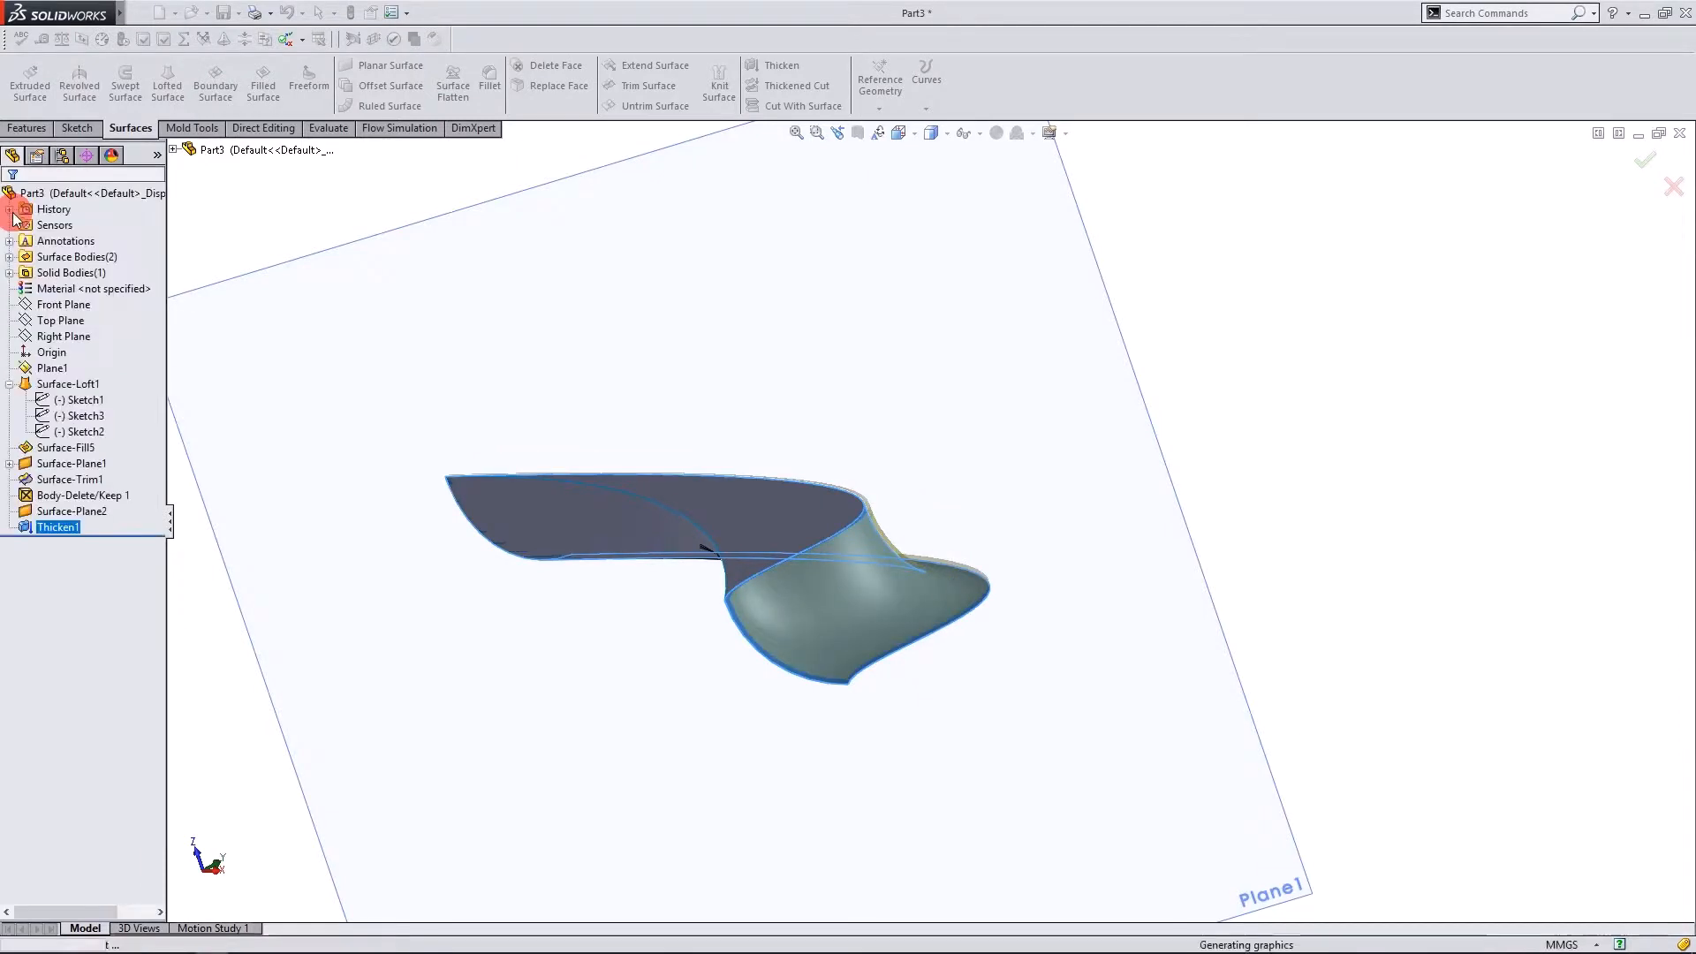
Hide the remaining surface bodies, Surface-Trim1[1] and Surface-Plane2, leaving the thickened body displayed.
middle_drag(485, 522, 664, 693)
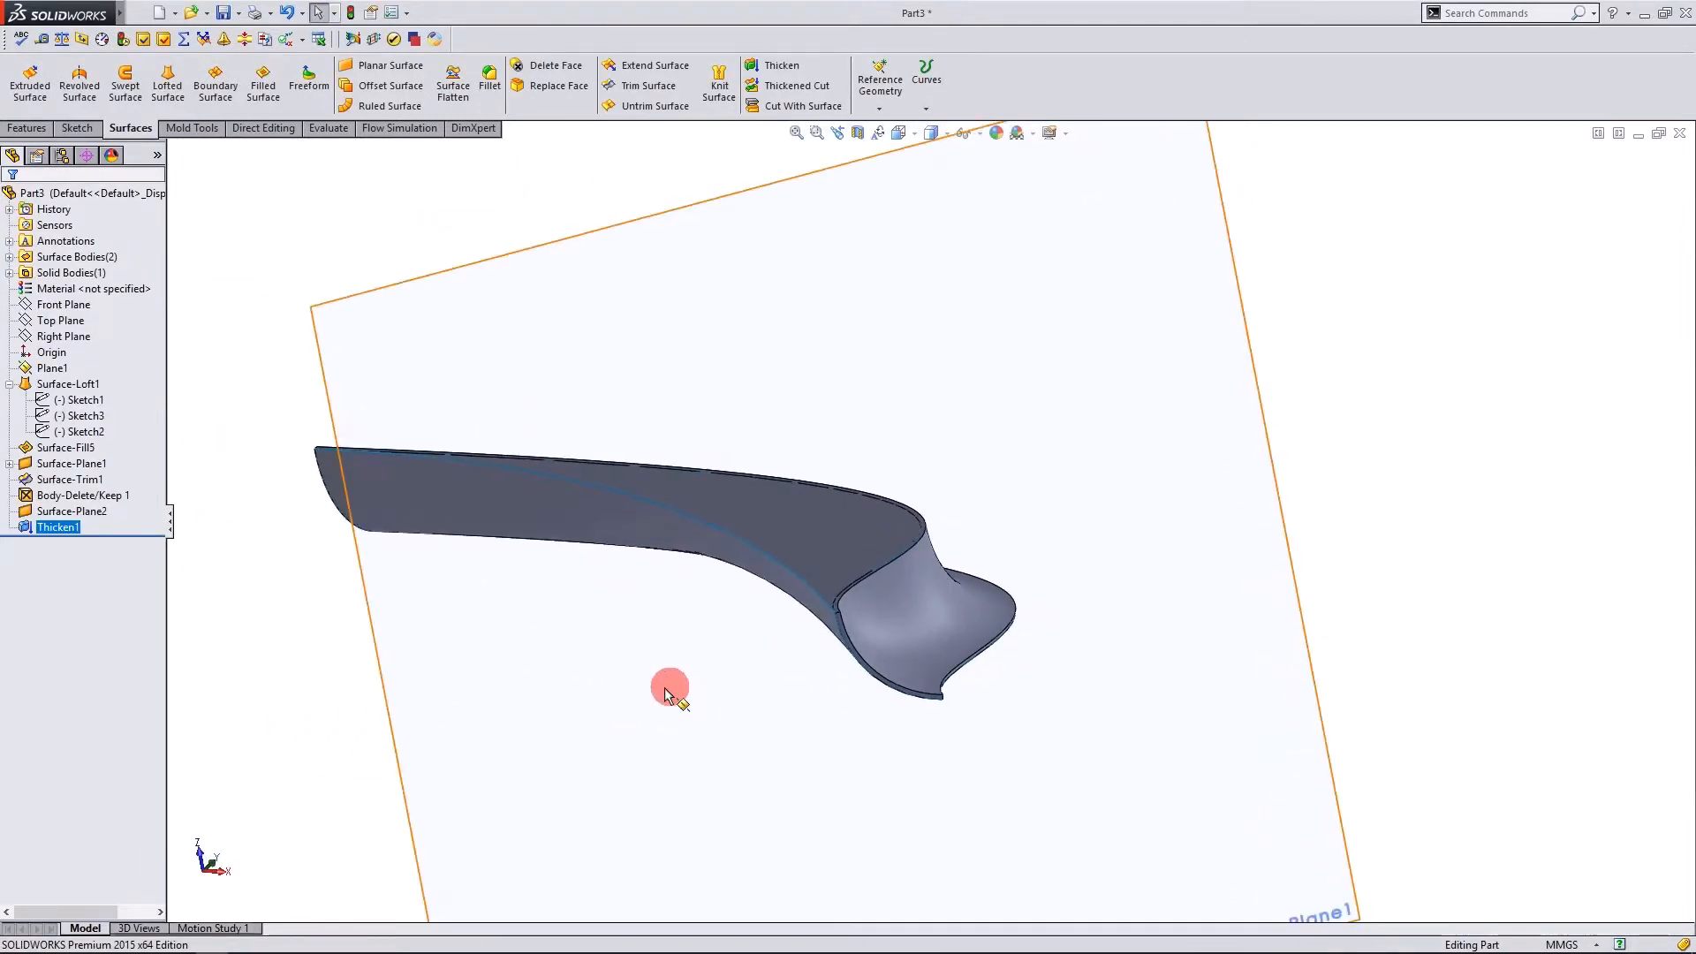
click(11, 257)
click(44, 274)
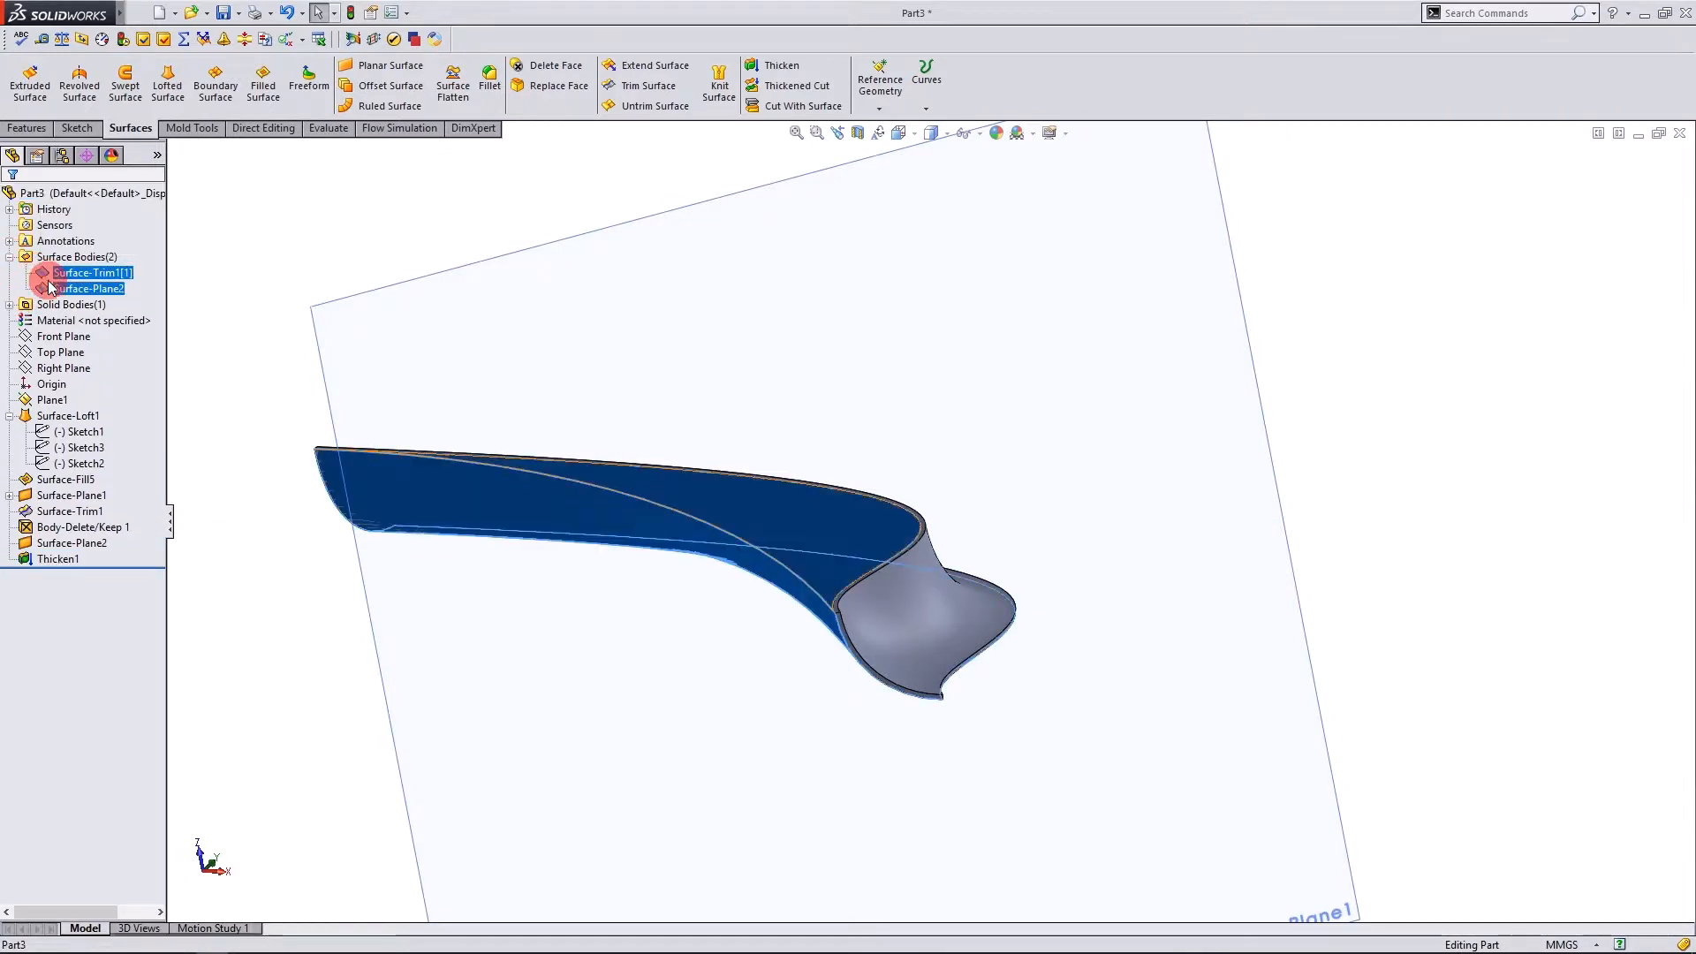
right_click(46, 277)
click(57, 256)
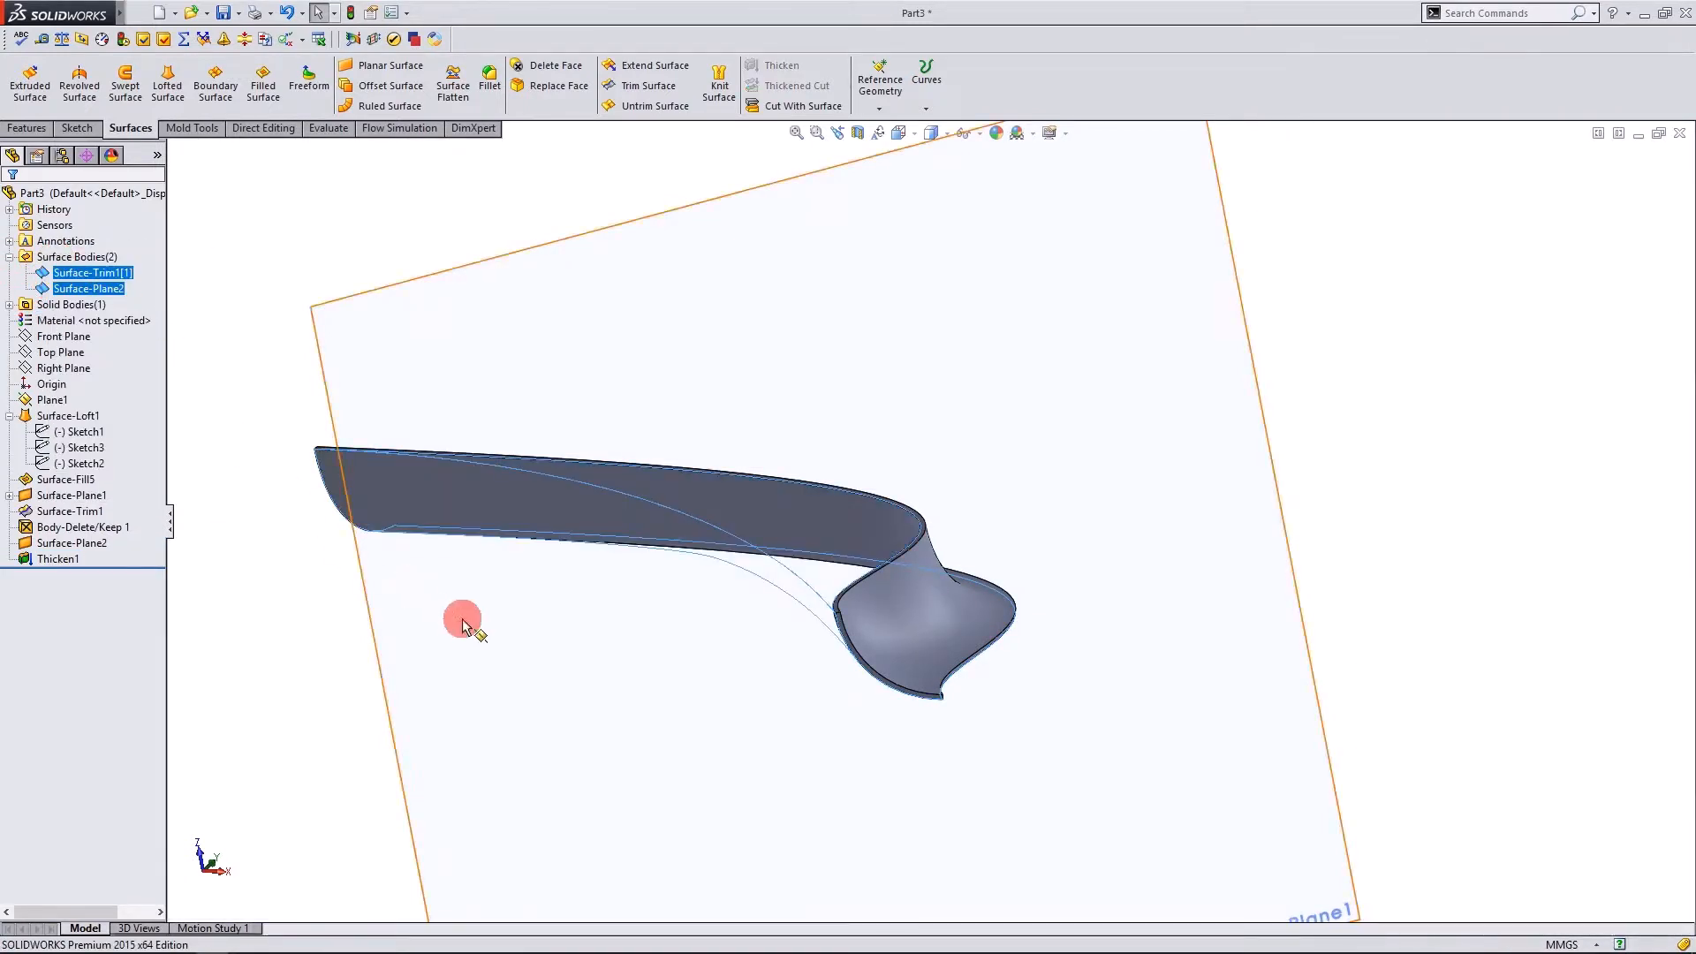
middle_drag(462, 618, 936, 550)
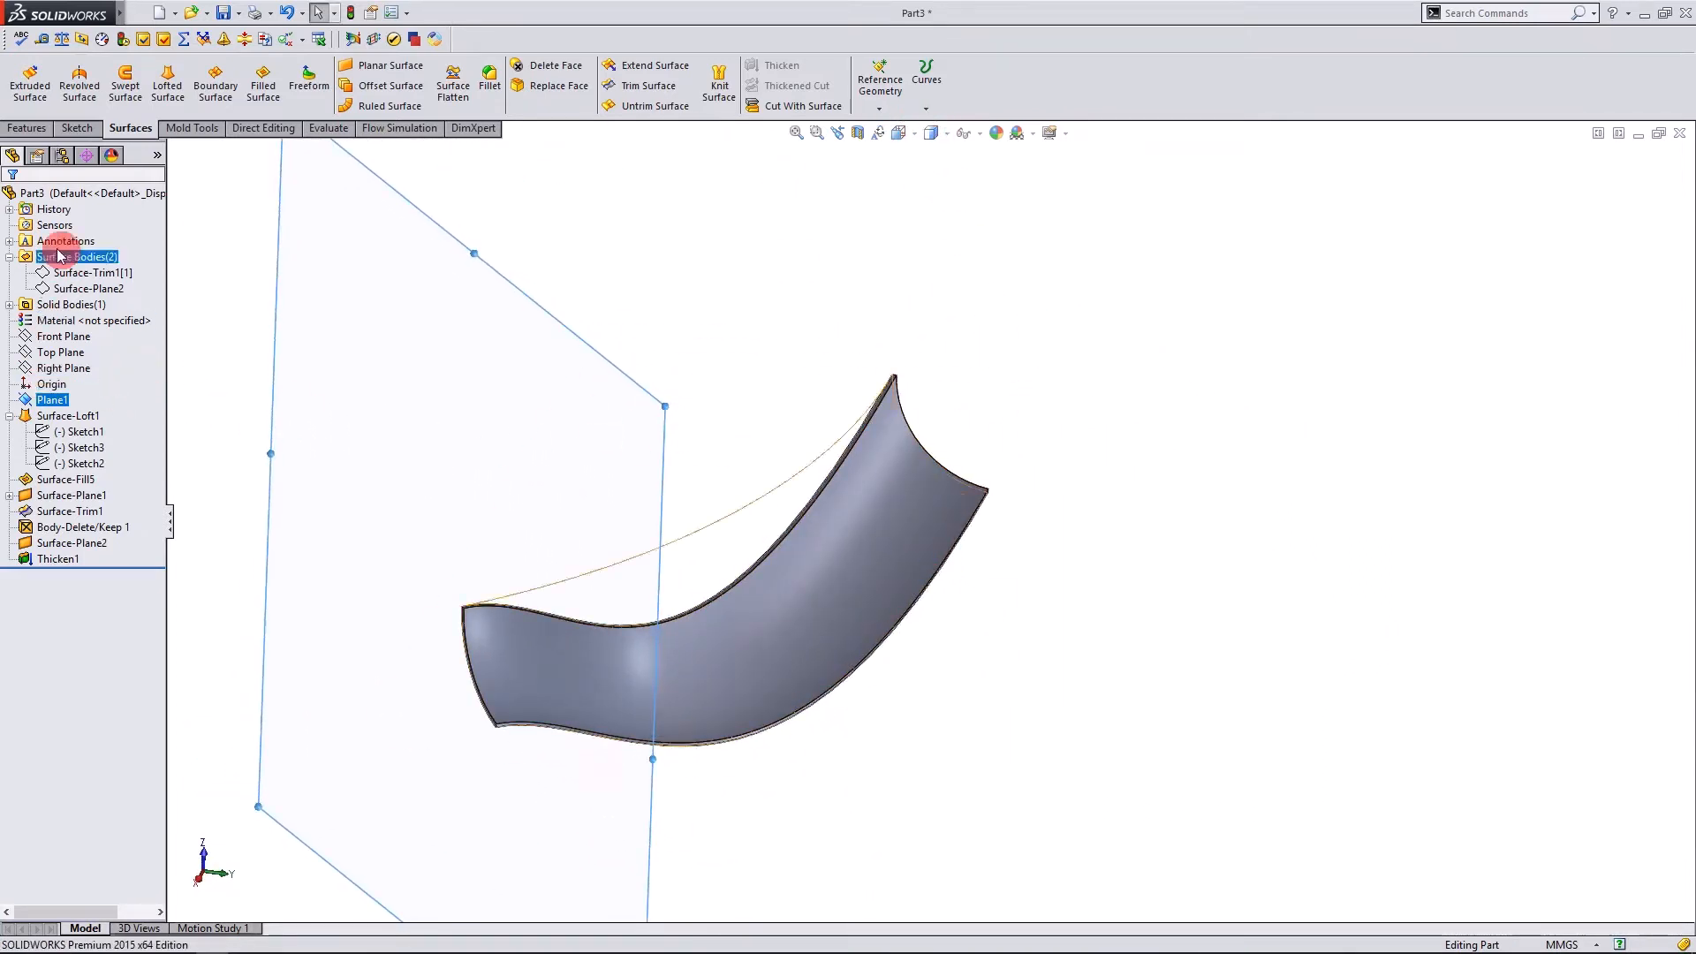
ctrl+click(78, 447)
mouse_move(901, 595)
middle_down()
mouse_move(965, 651)
mouse_move(992, 637)
mouse_move(909, 628)
mouse_move(977, 700)
mouse_move(1003, 583)
mouse_move(928, 628)
mouse_move(960, 647)
middle_up()
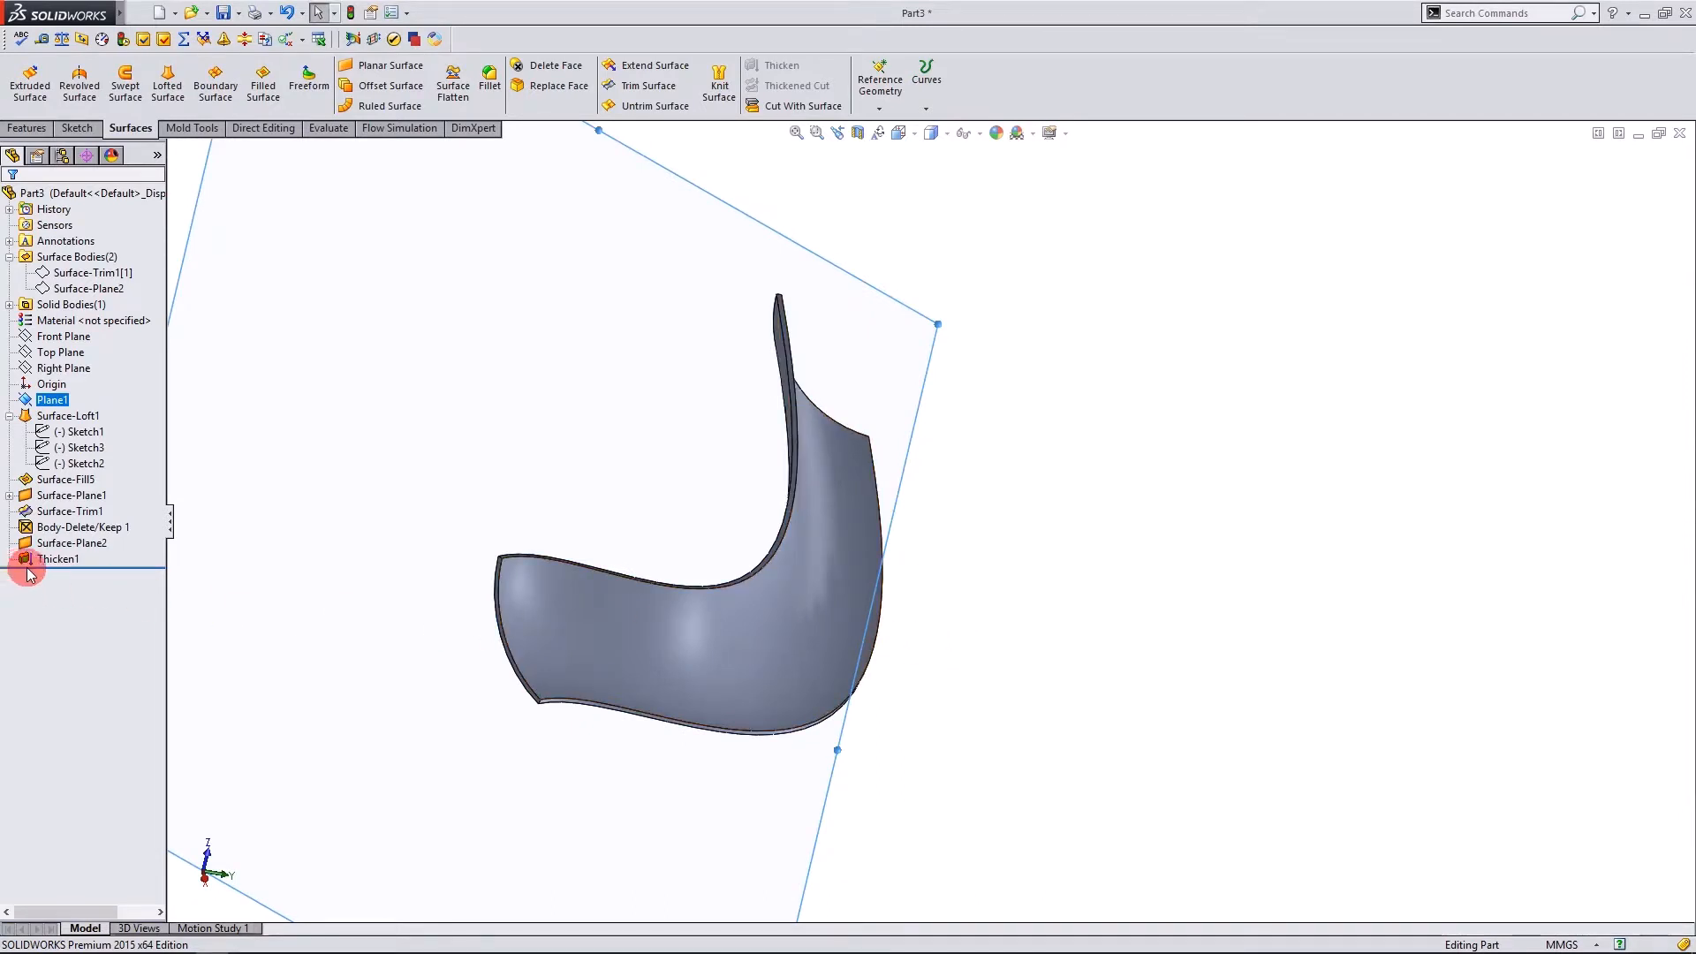
Edit the Thicken feature and set its thickness to 3 mm.
click(51, 559)
click(39, 523)
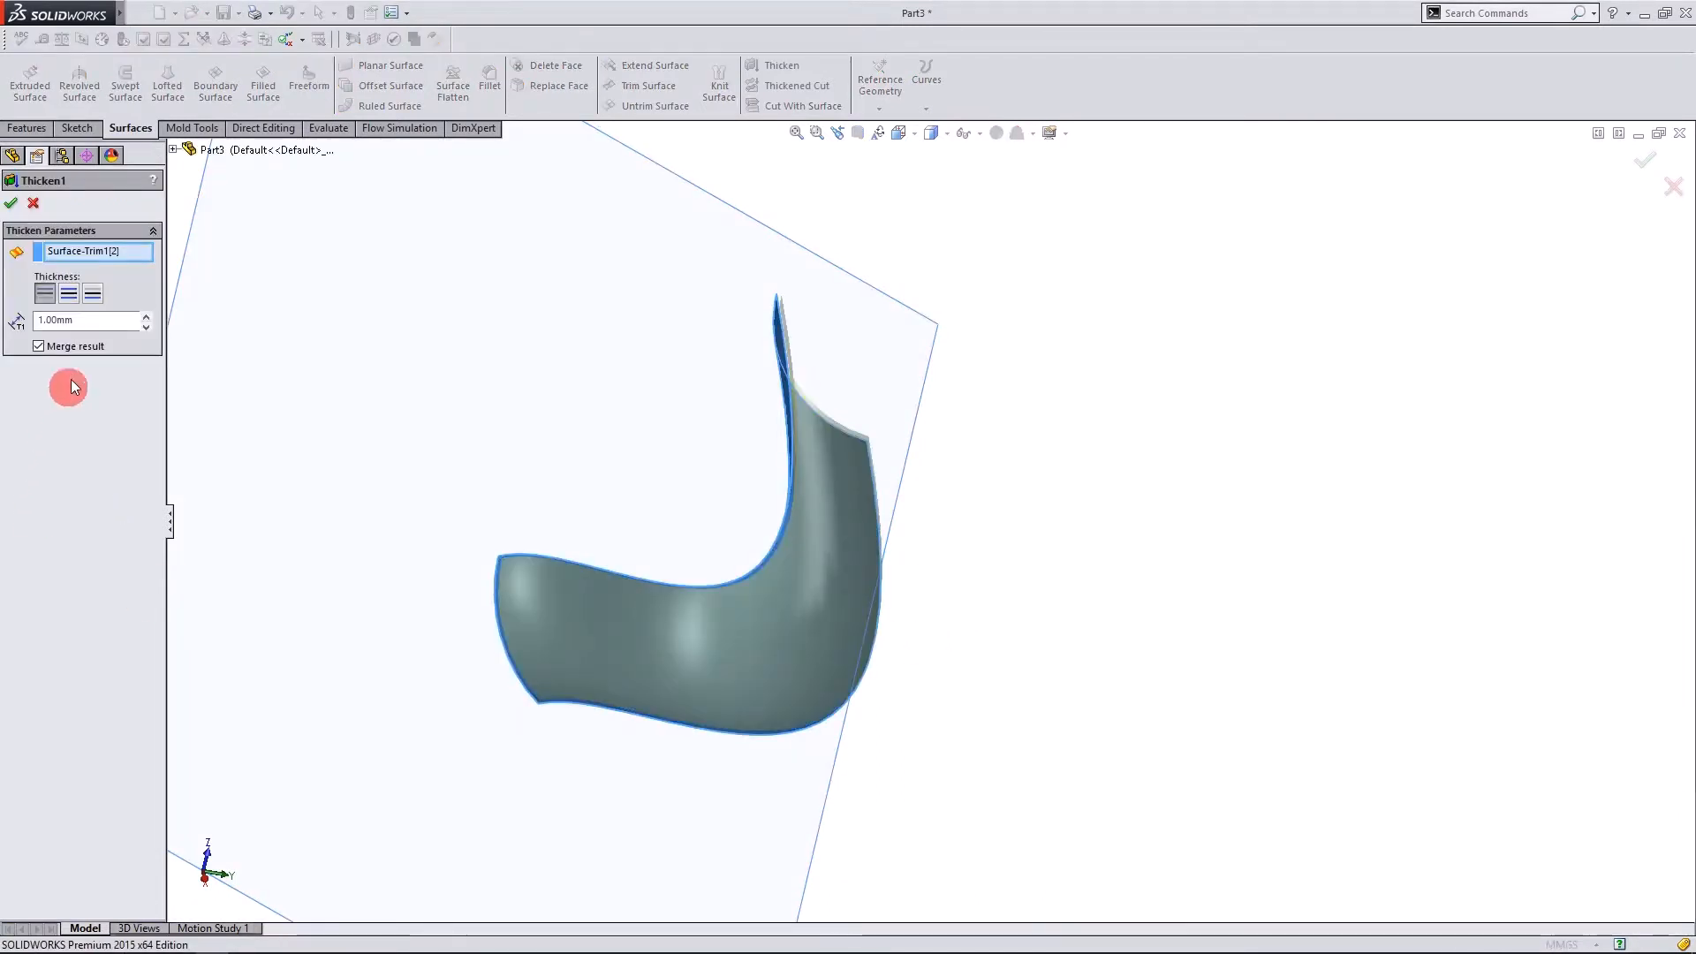
key(Return)
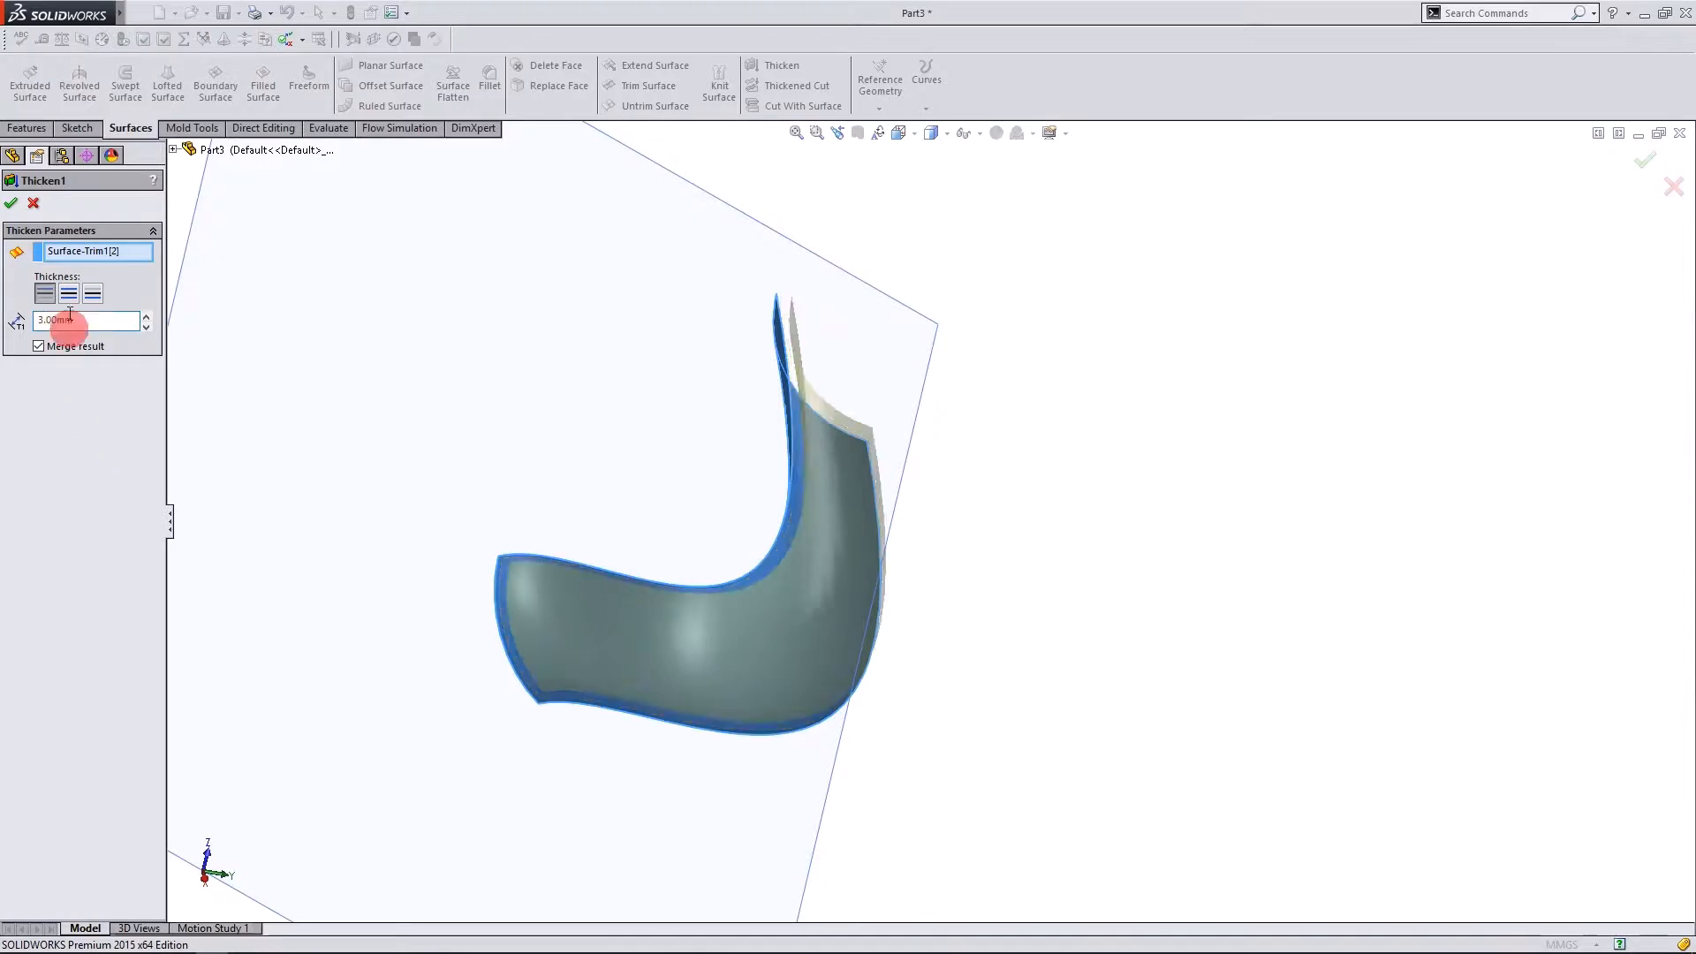
middle_drag(923, 646, 418, 337)
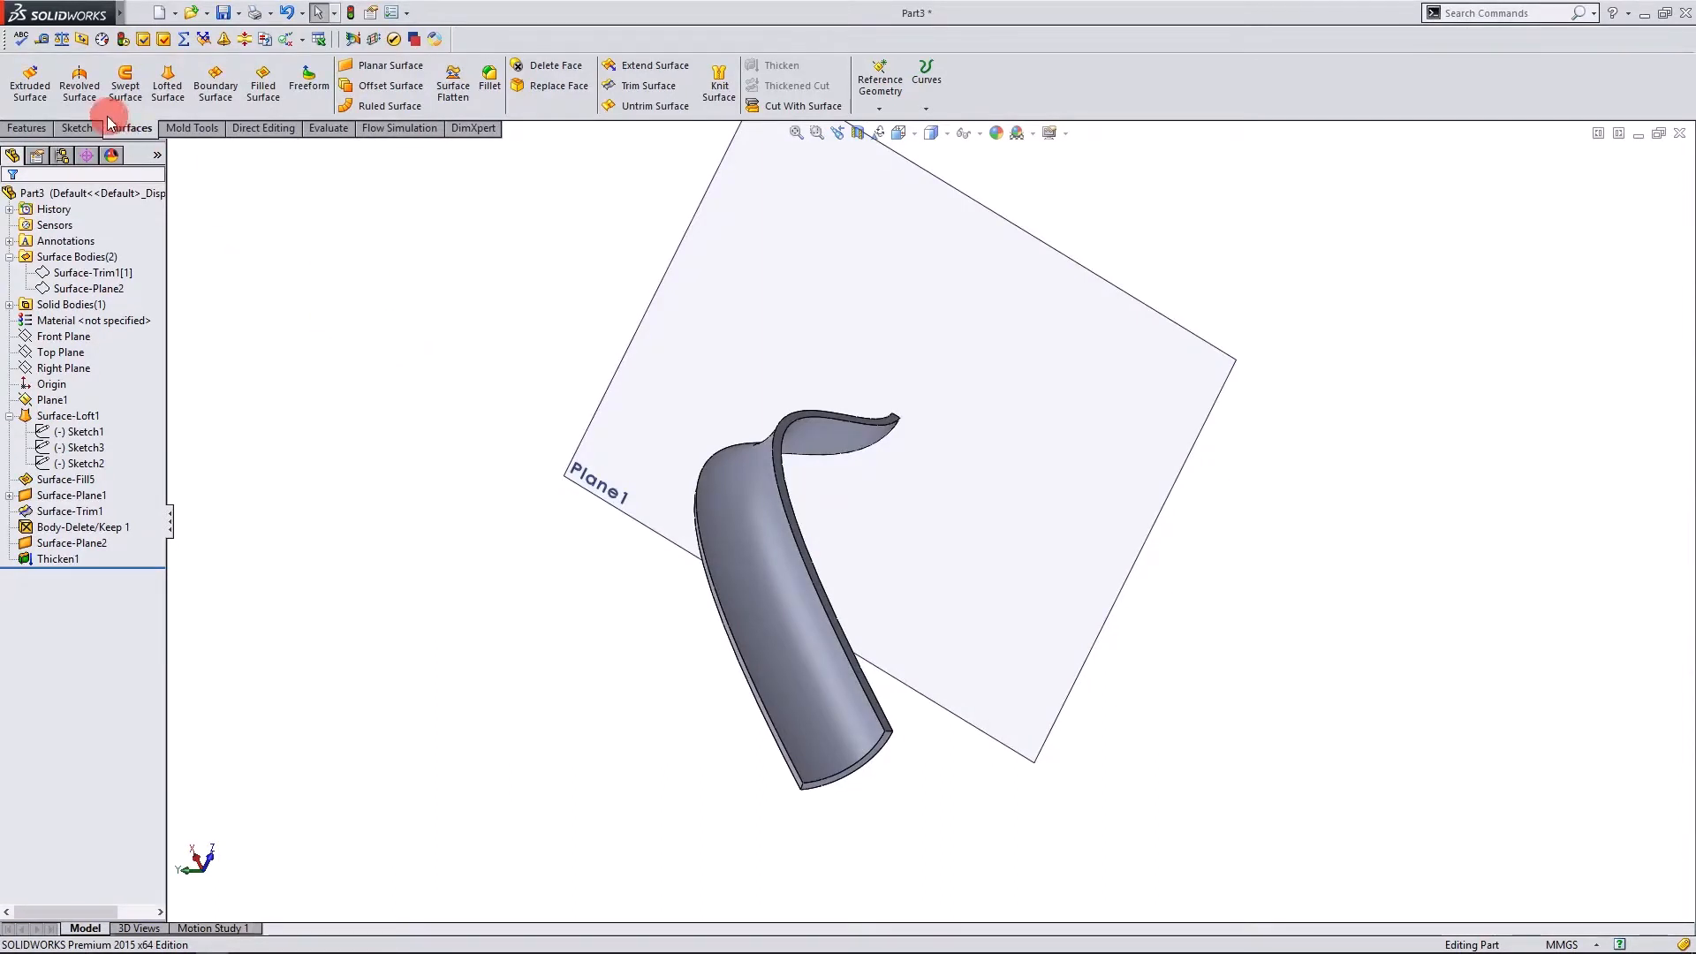
Sketch a large center rectangle on the Front Plane across most of the thickened body, and exit the sketch.
click(71, 339)
middle_drag(671, 530, 923, 671)
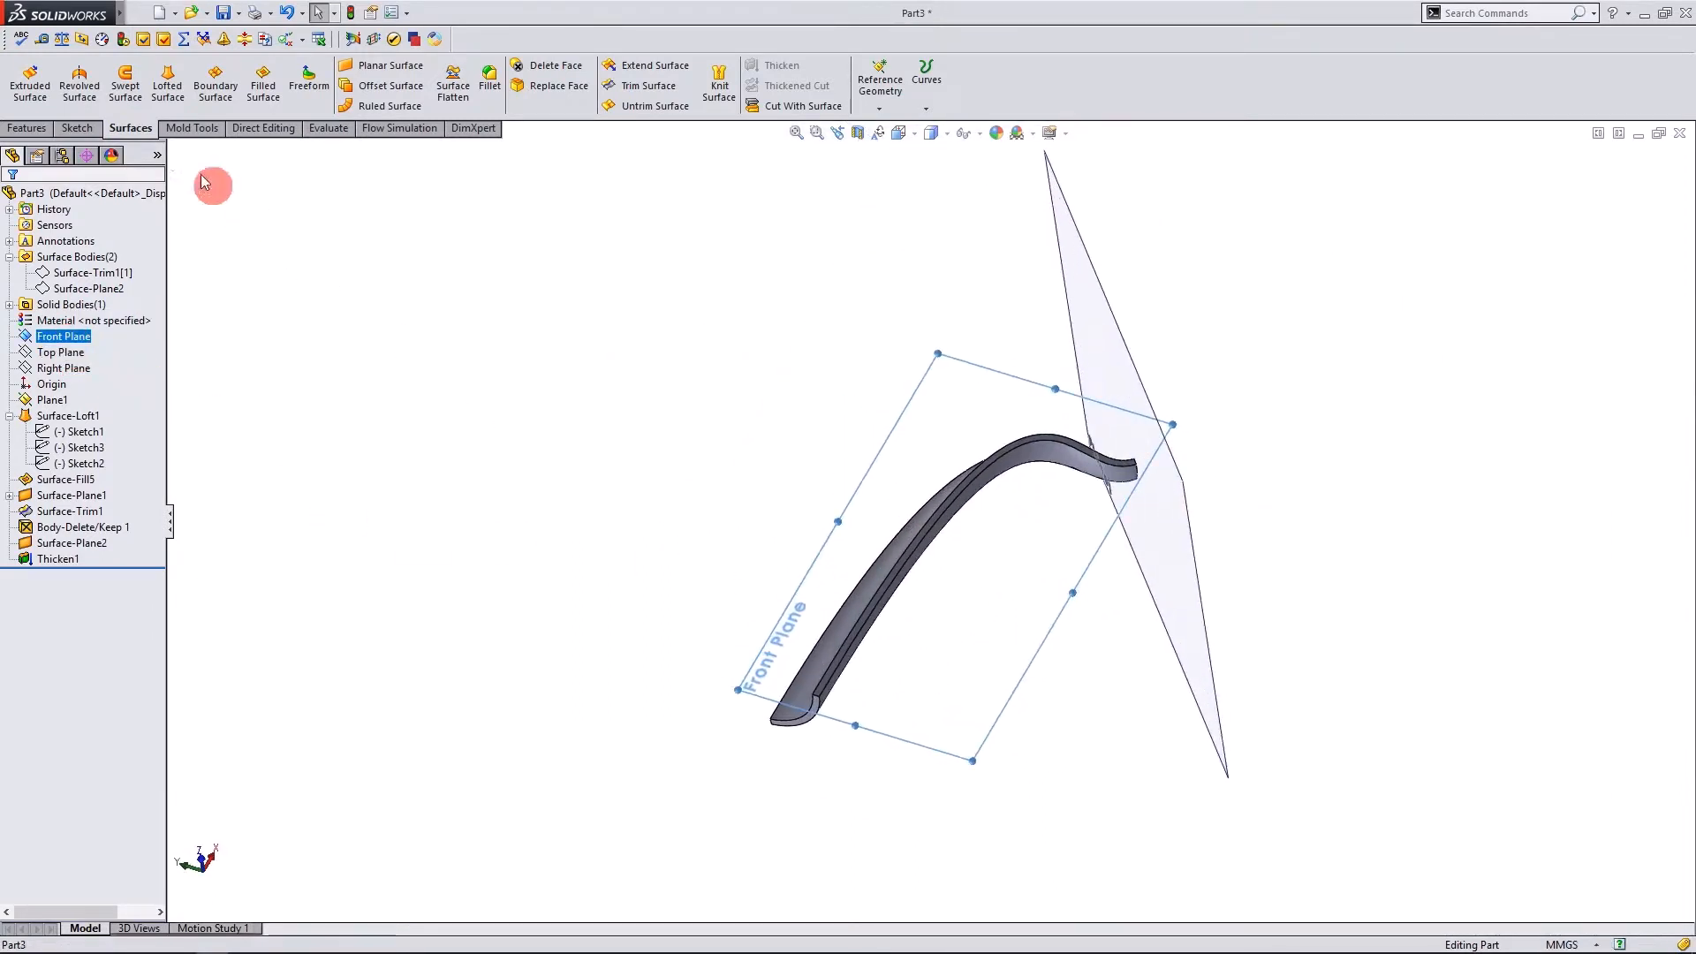
click(98, 131)
click(27, 77)
click(120, 91)
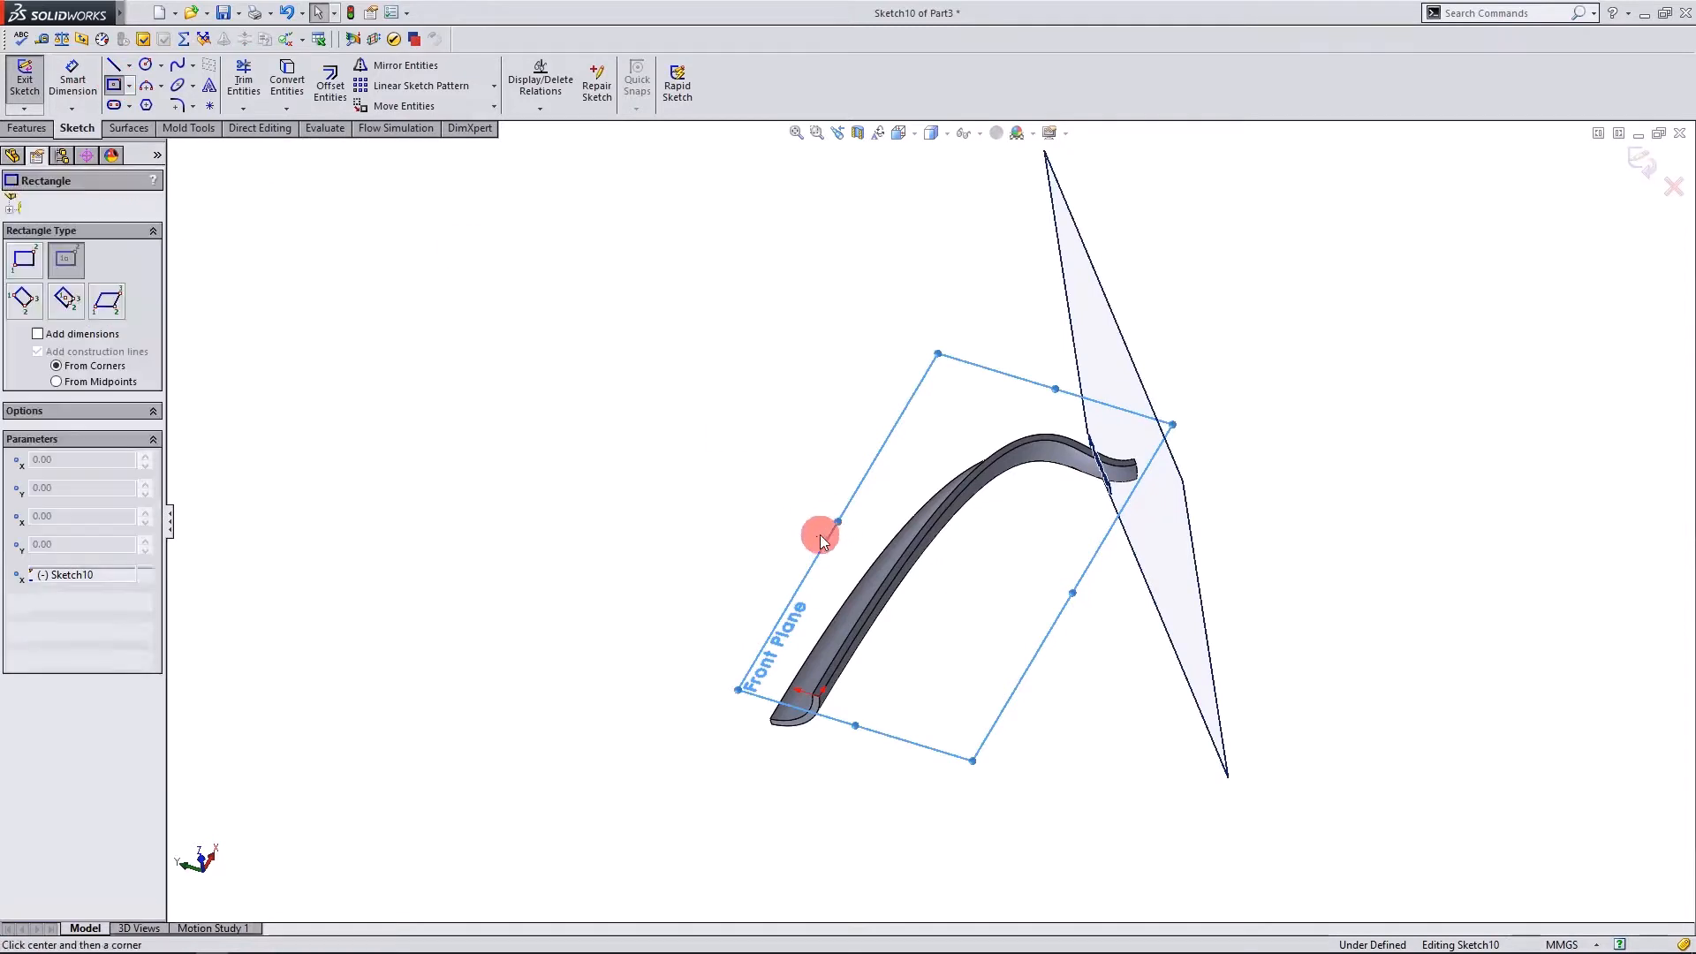
click(758, 504)
drag(436, 651, 390, 618)
click(12, 203)
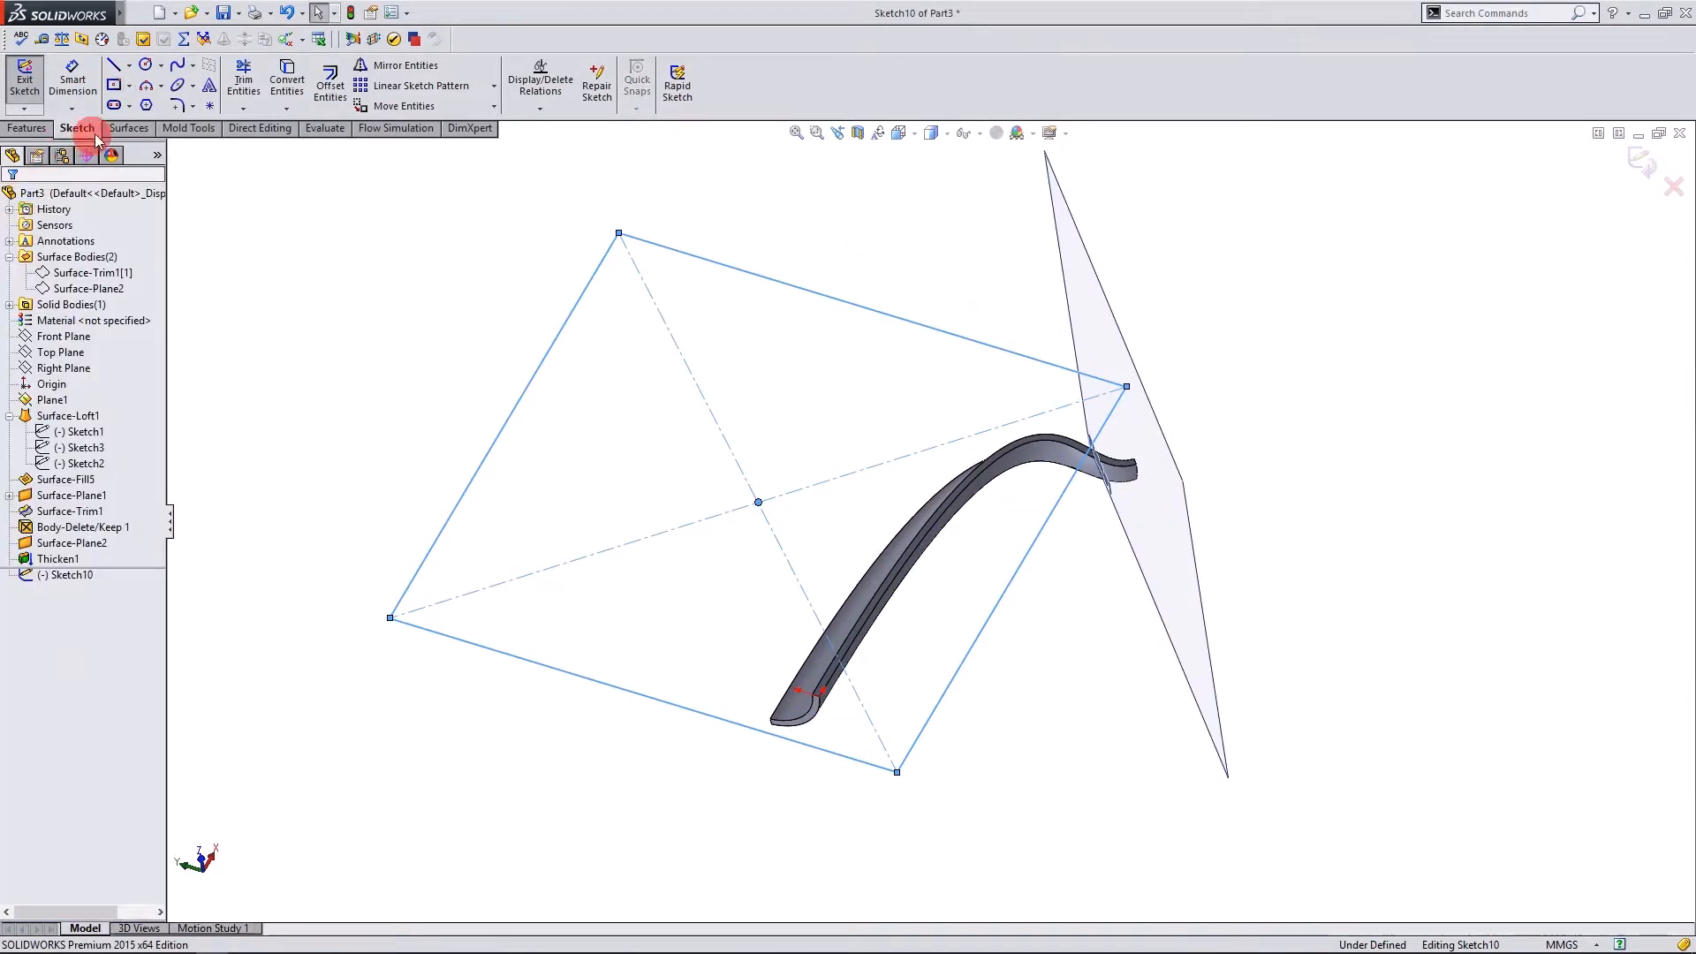
click(40, 95)
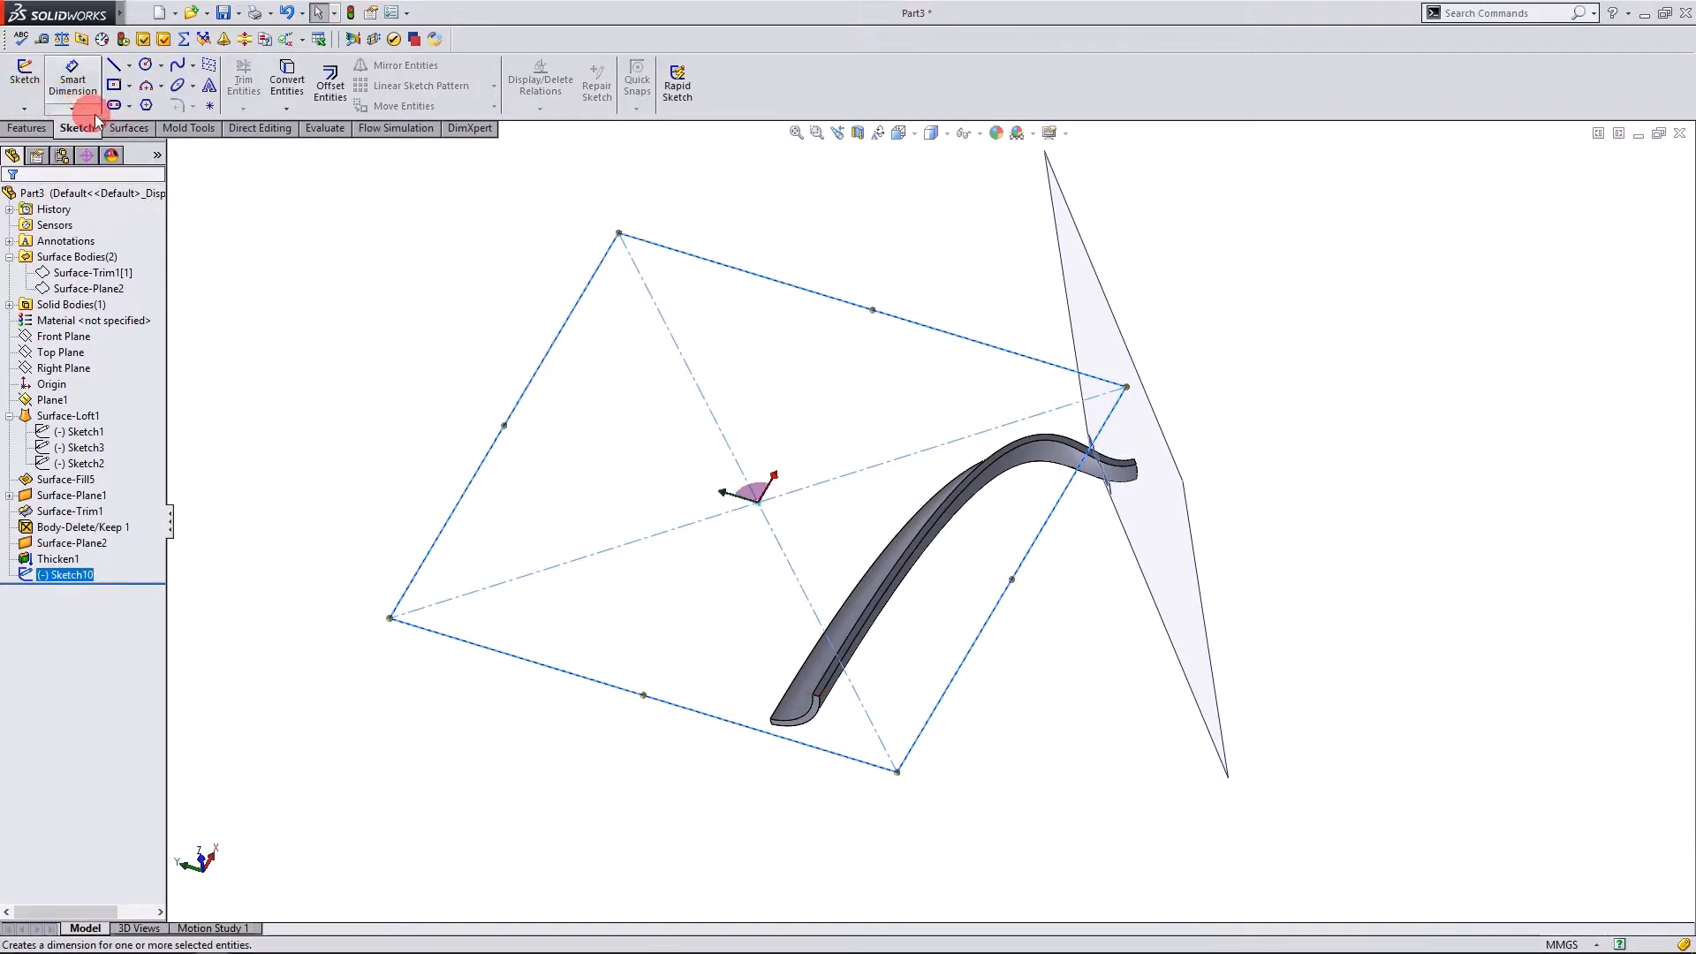
Create a Planar Surface bounded by the rectangle sketch on the Front Plane.
click(125, 130)
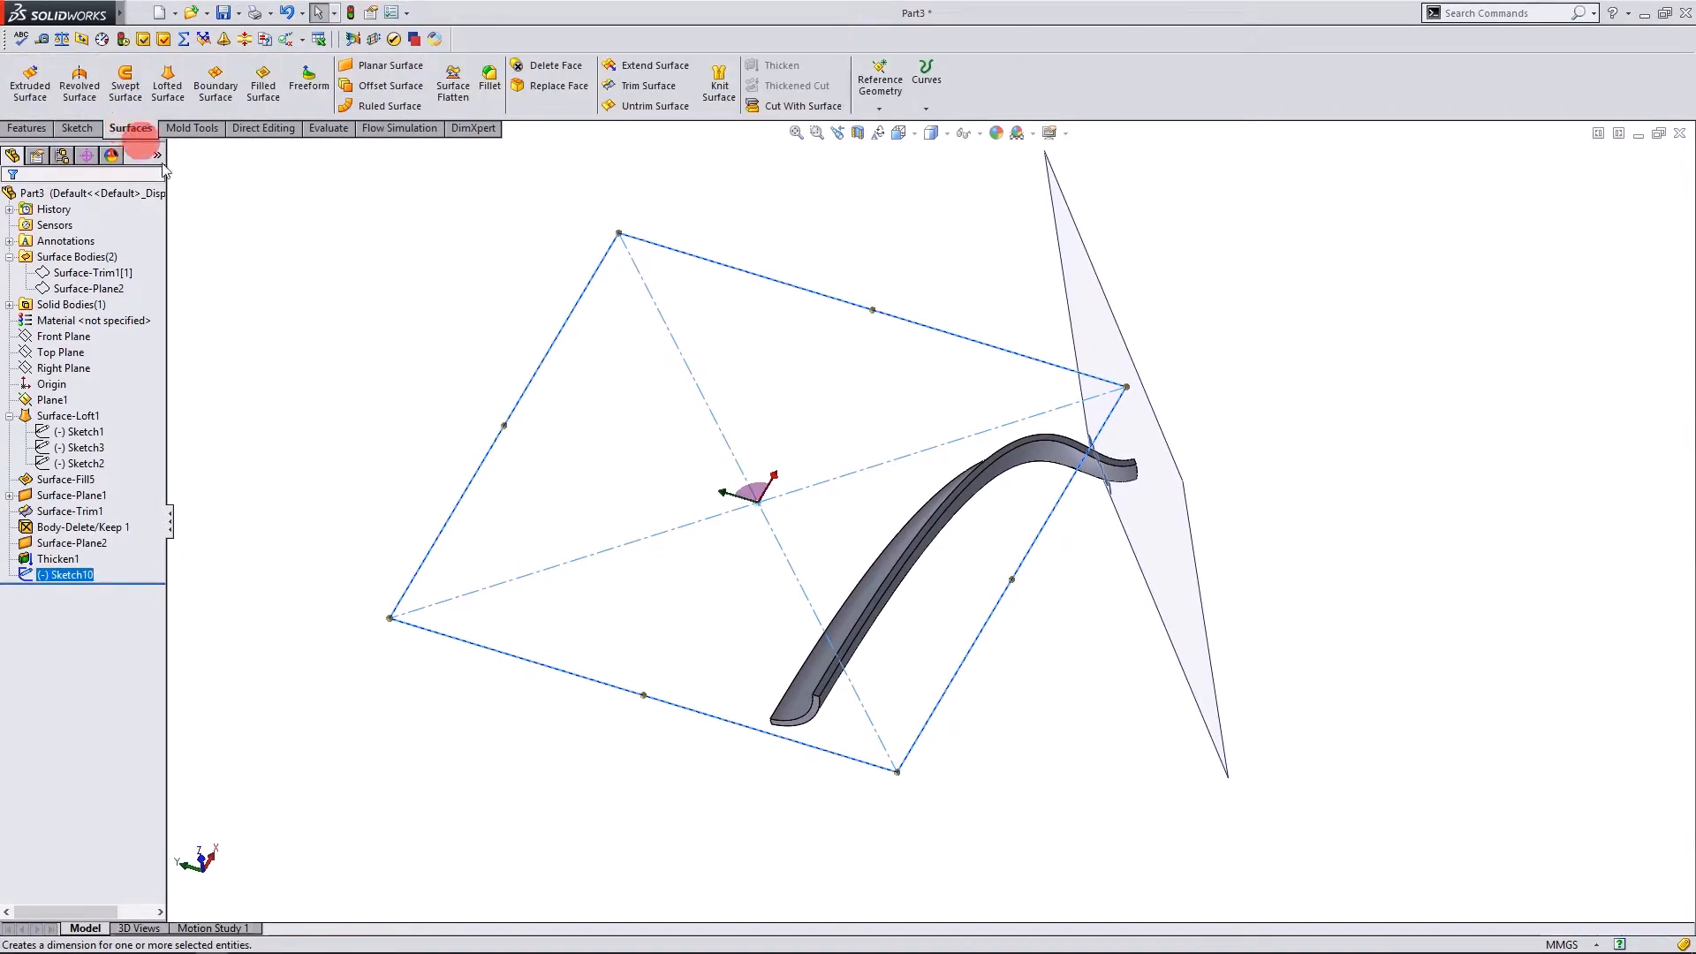
middle_drag(424, 441, 434, 223)
click(392, 66)
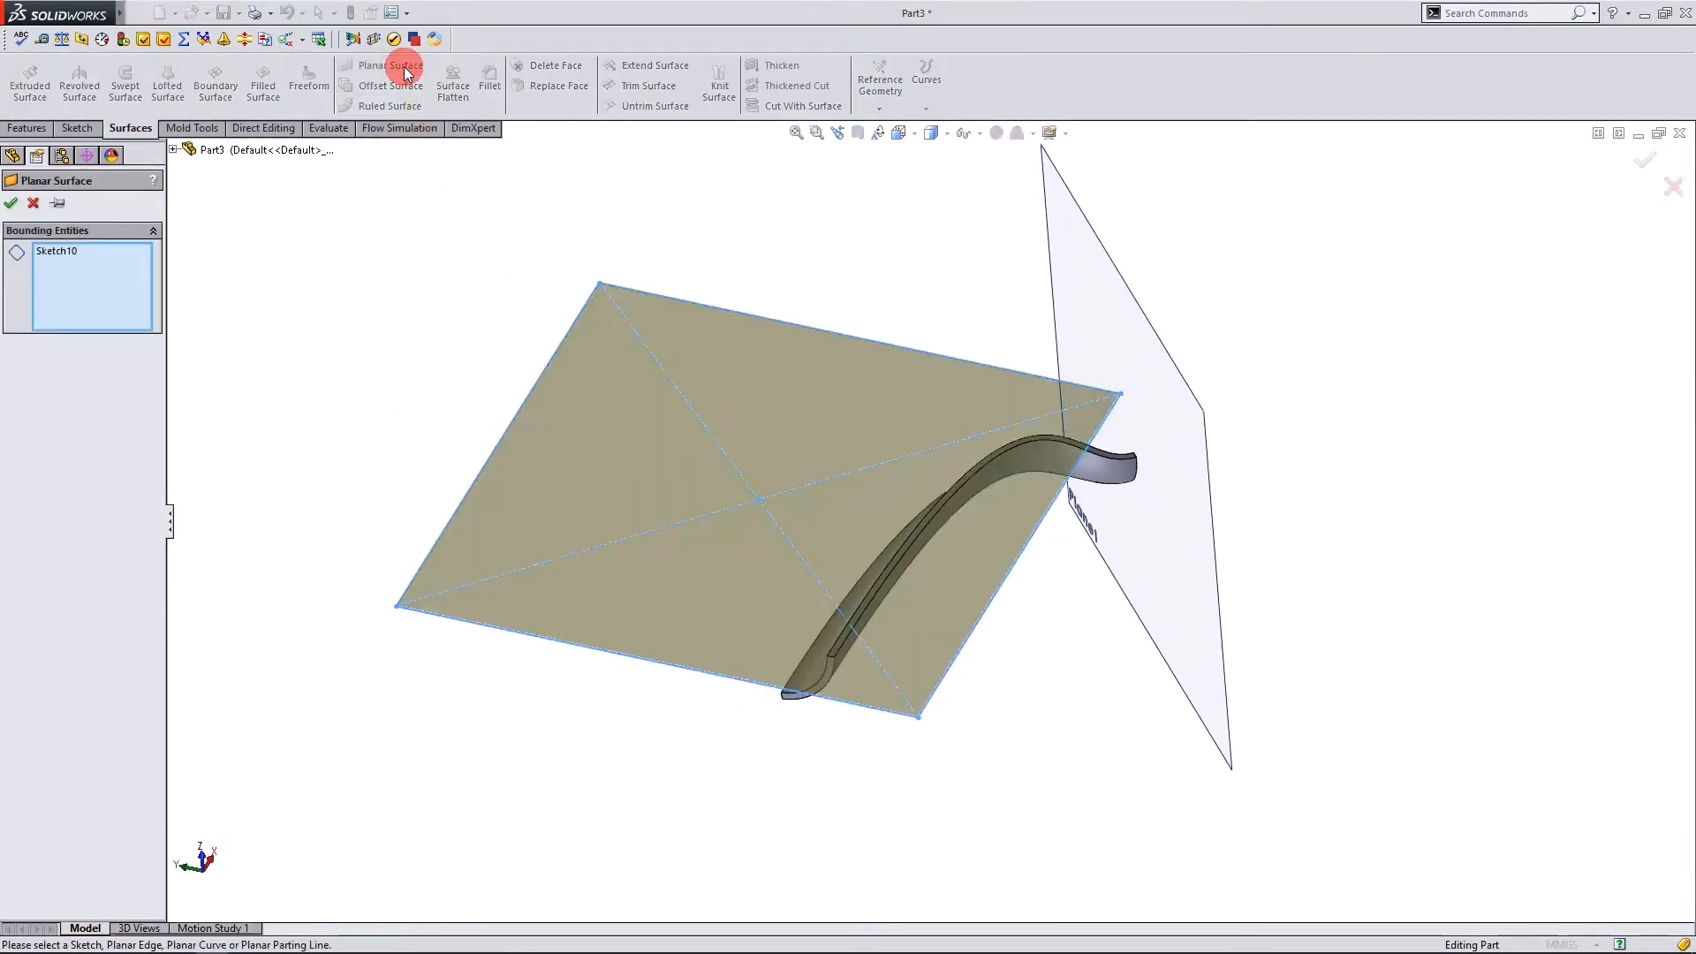
click(11, 207)
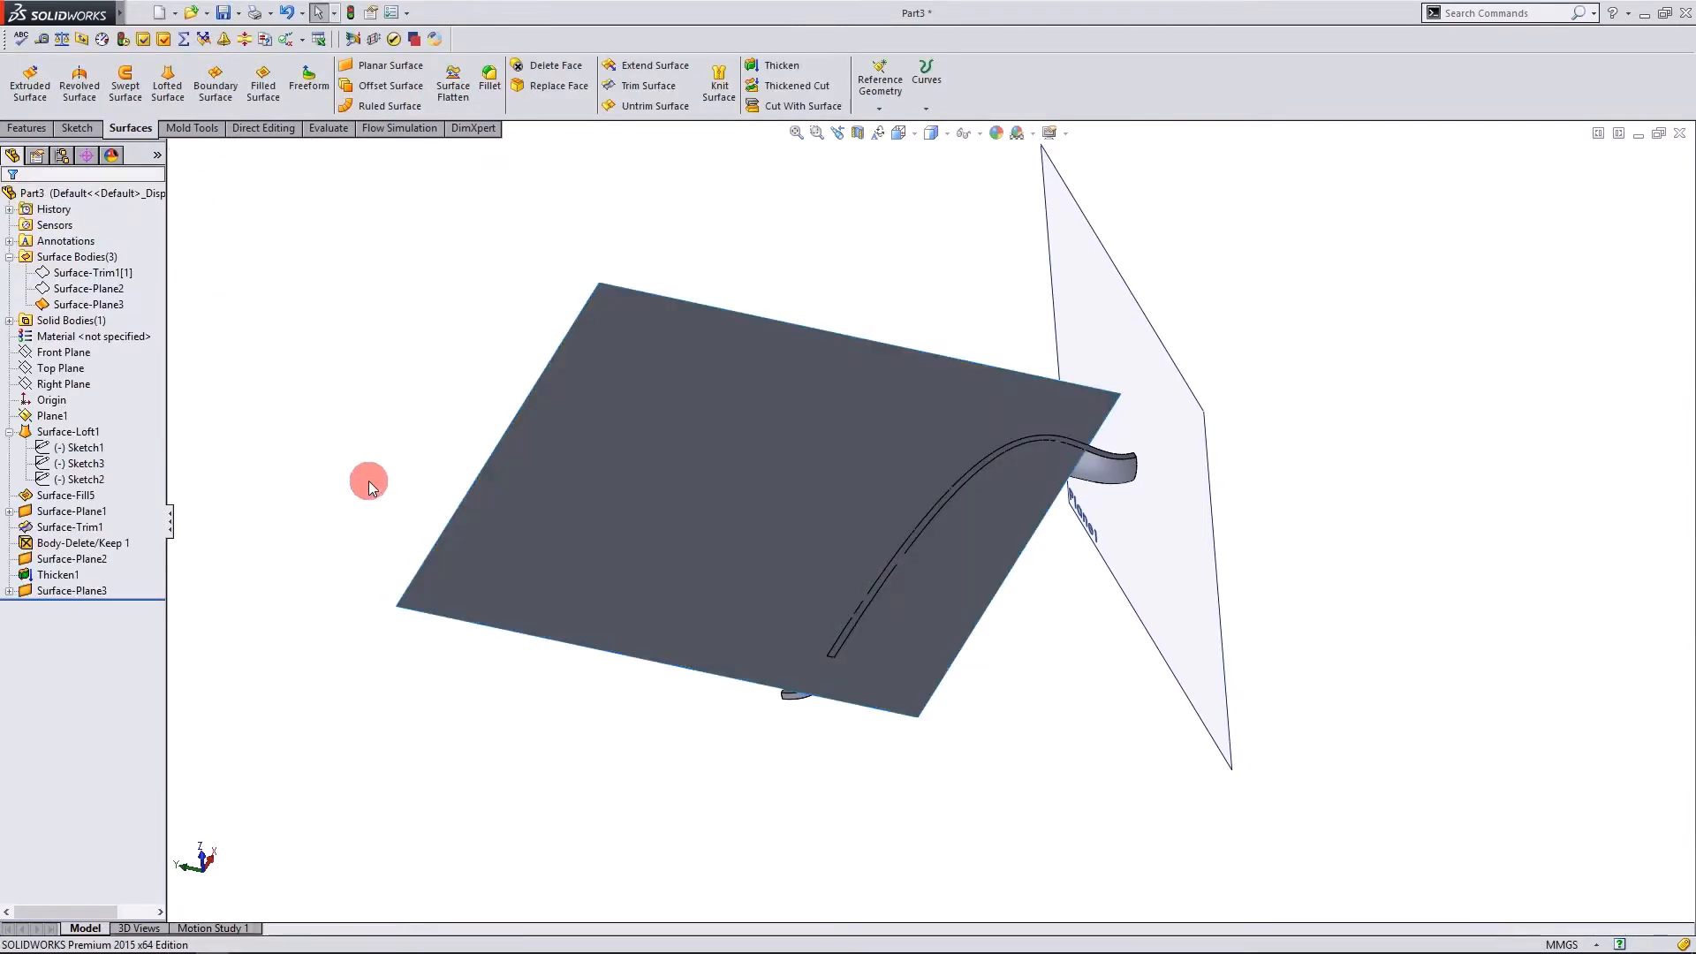
Start a Freeform on the rectangular planar surface and add two parallel control curves running lengthwise across it.
middle_drag(367, 477, 354, 415)
click(300, 88)
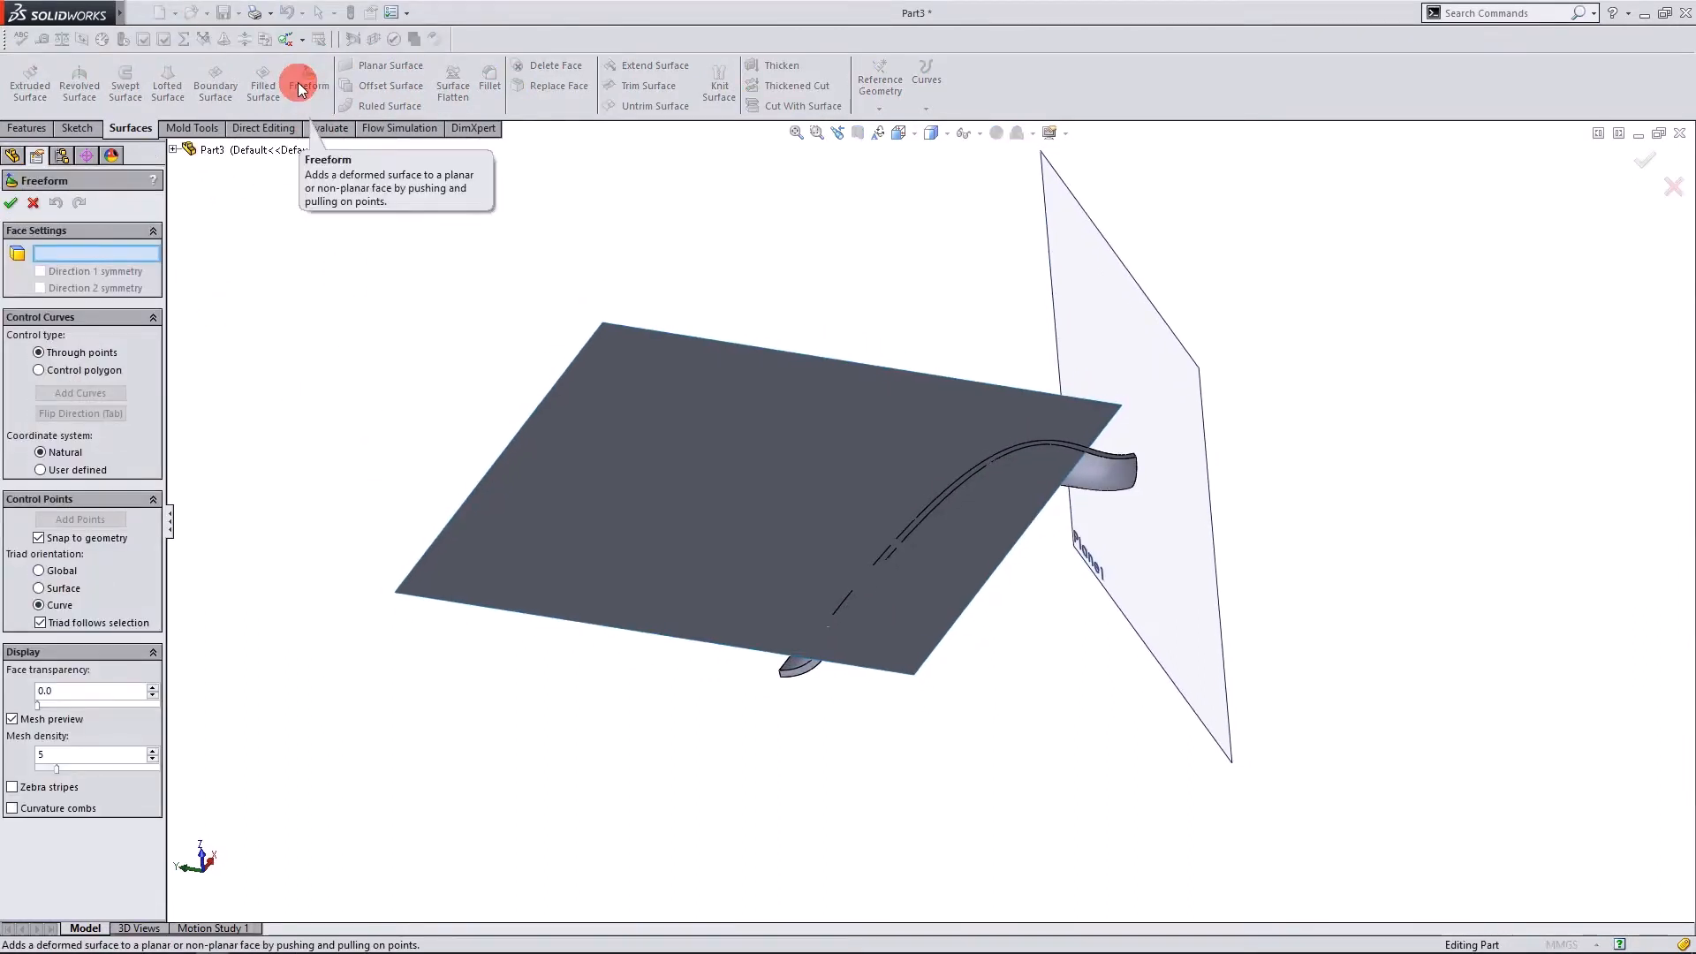
click(35, 206)
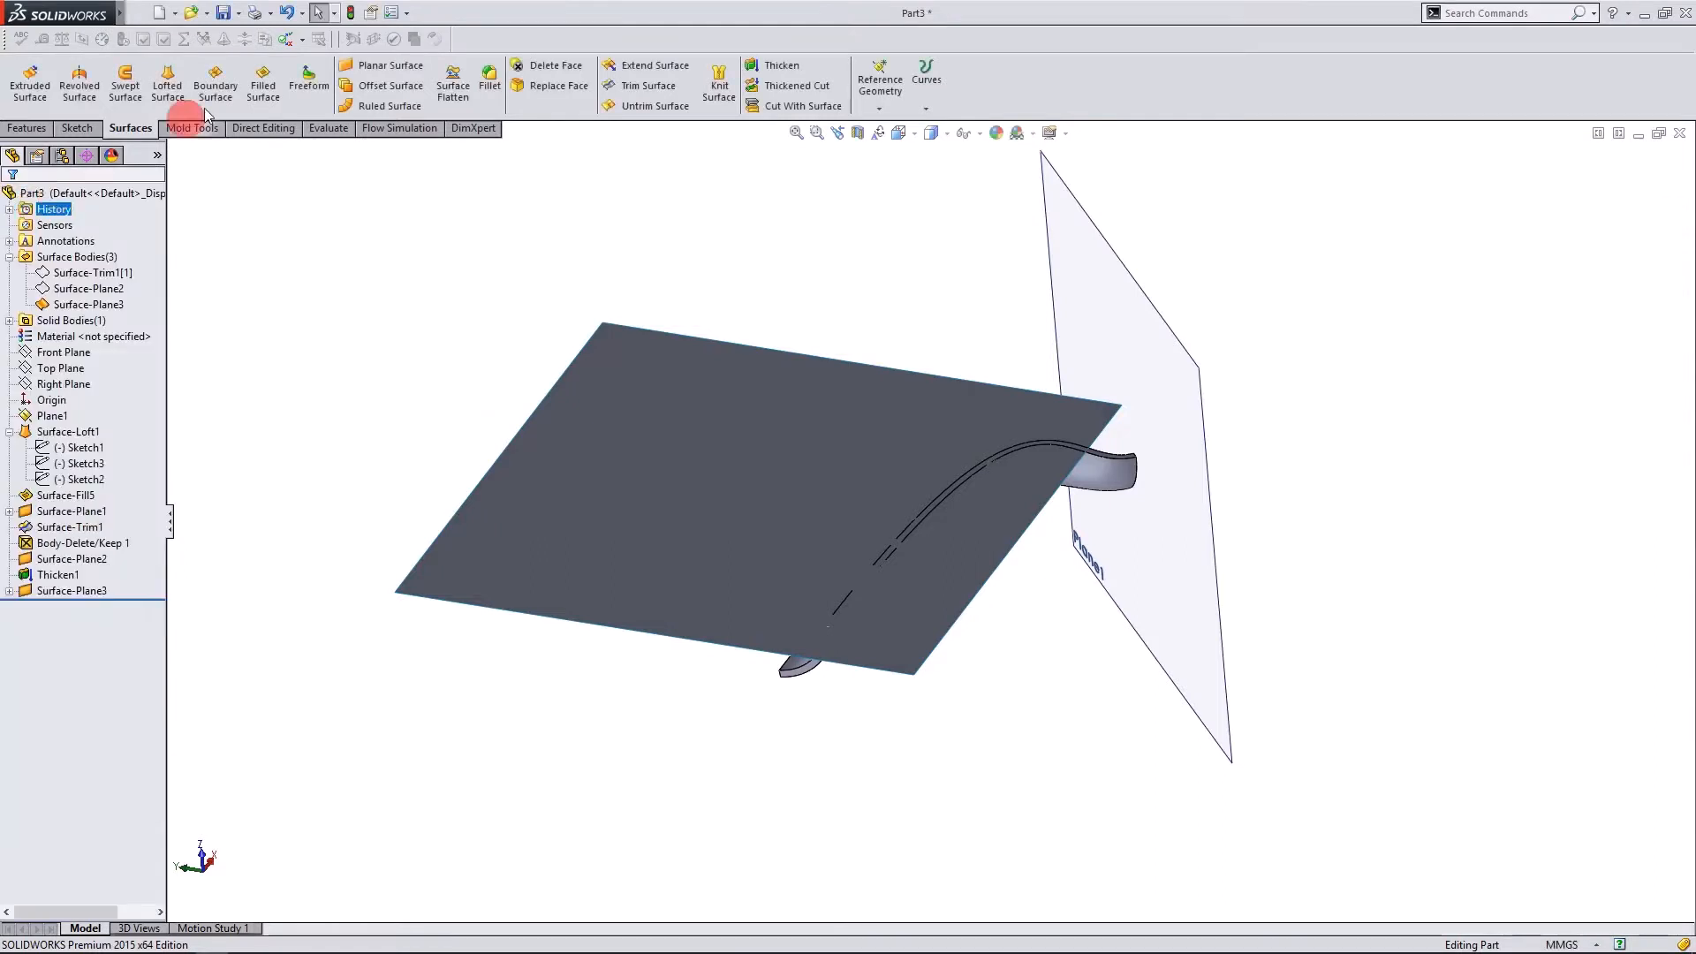
click(309, 79)
click(57, 261)
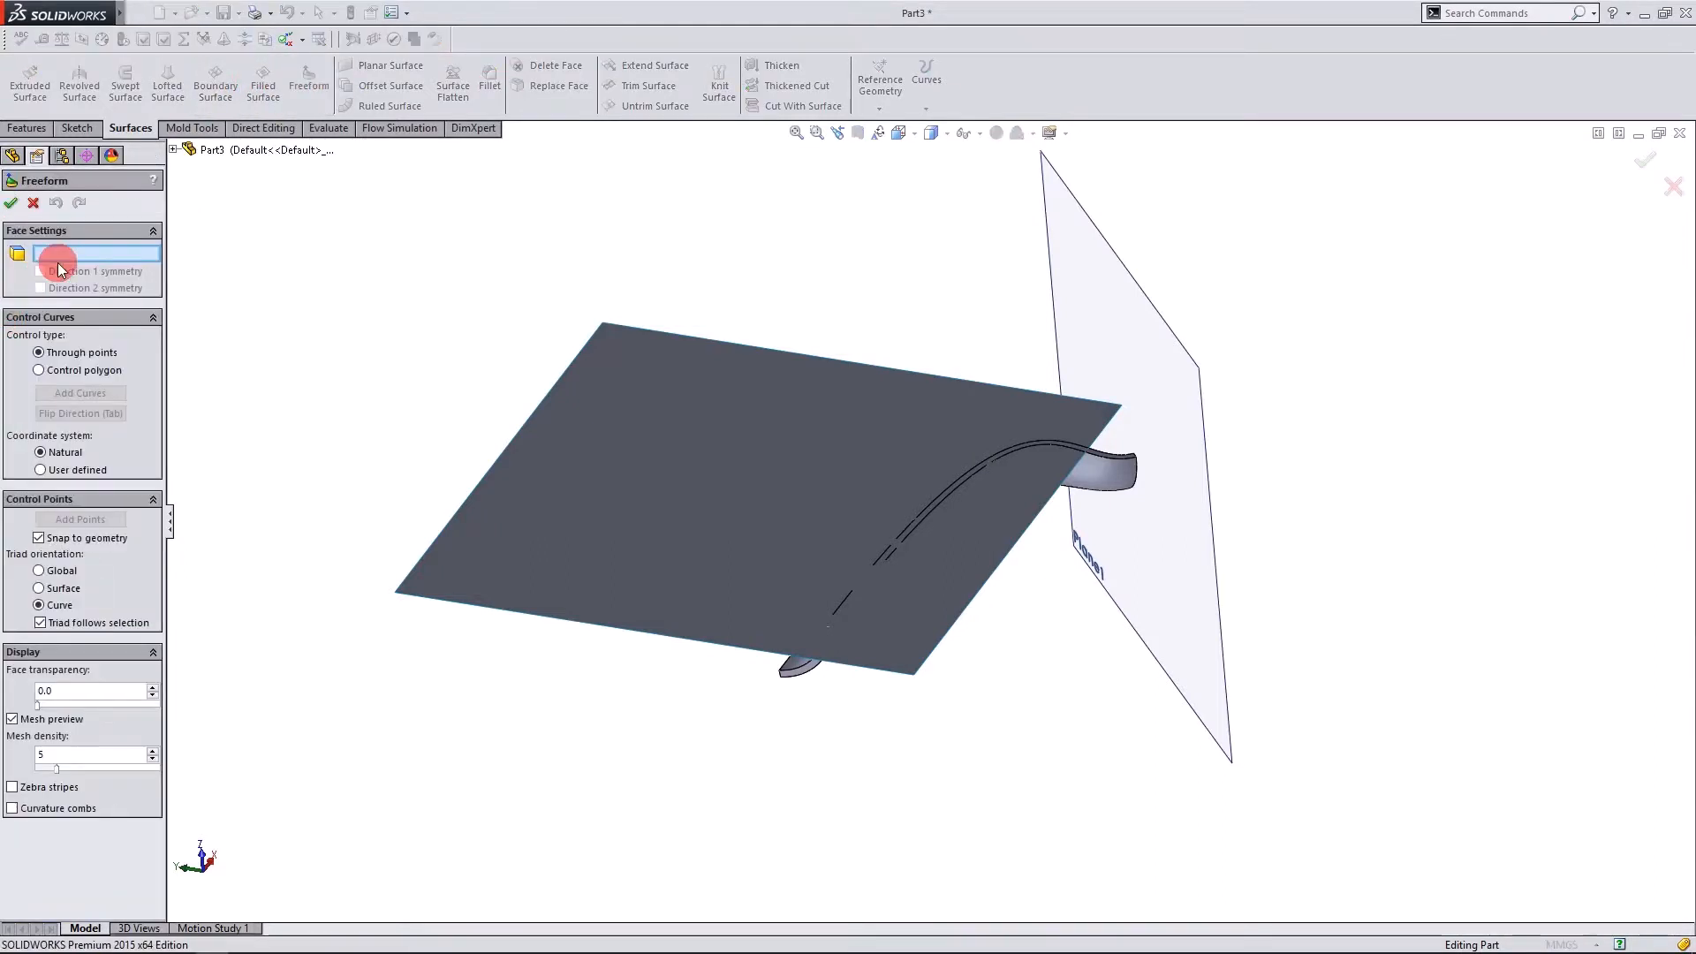
click(663, 538)
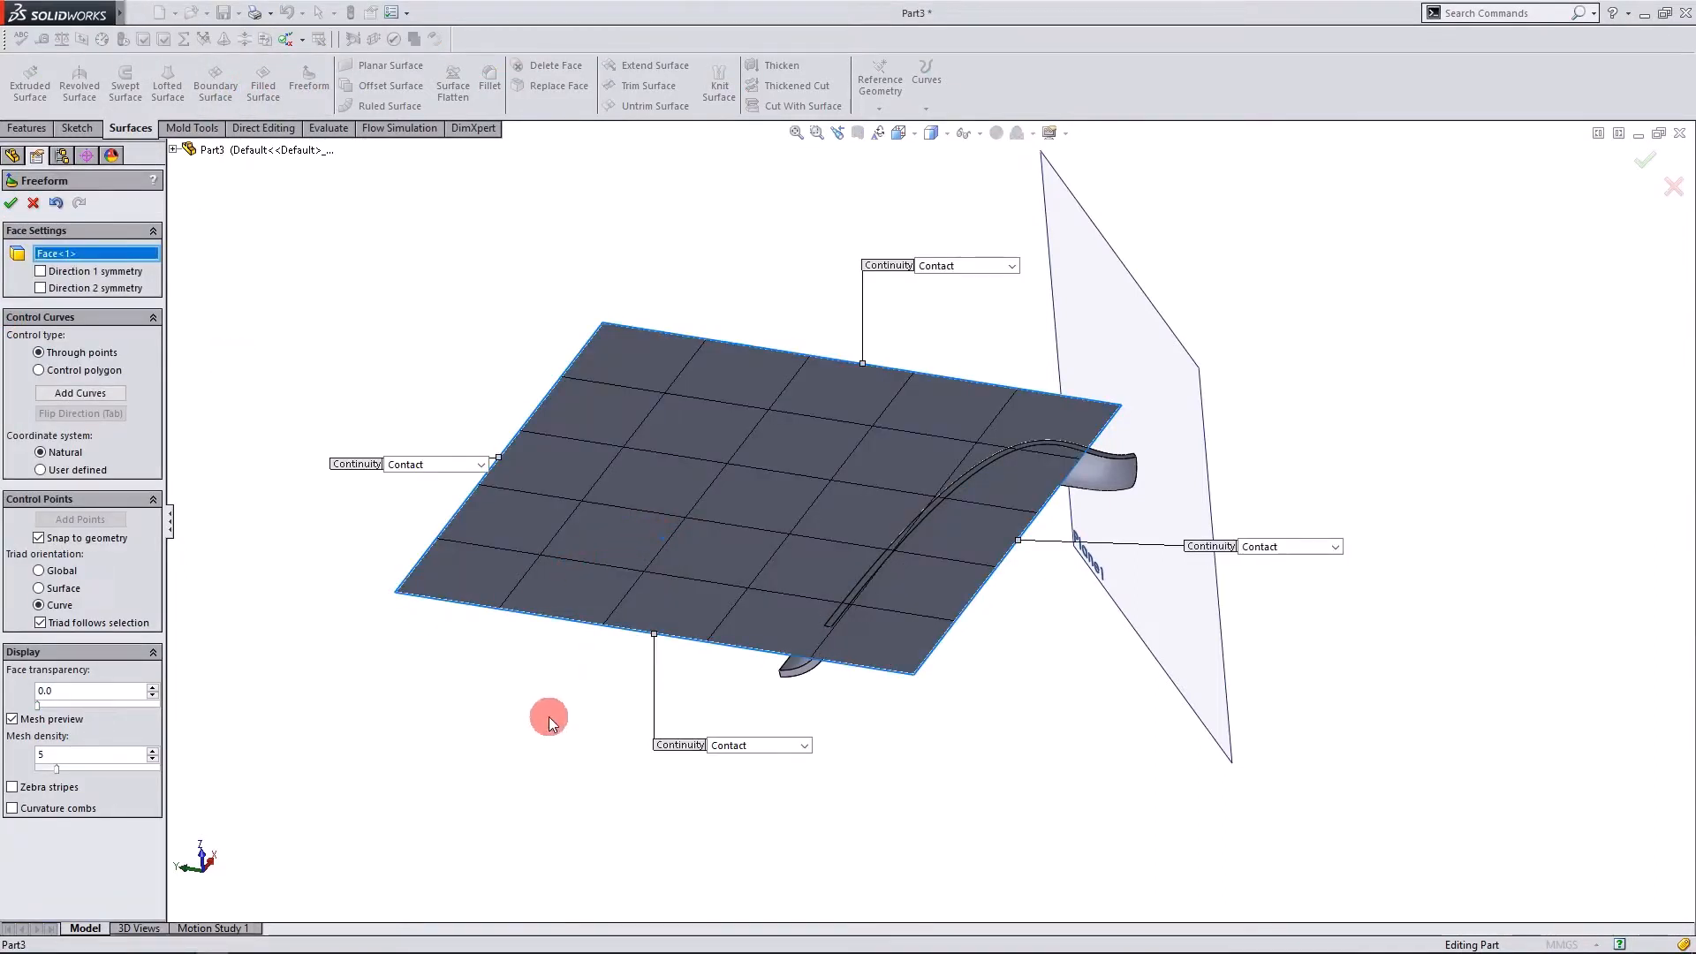
middle_drag(549, 717, 570, 754)
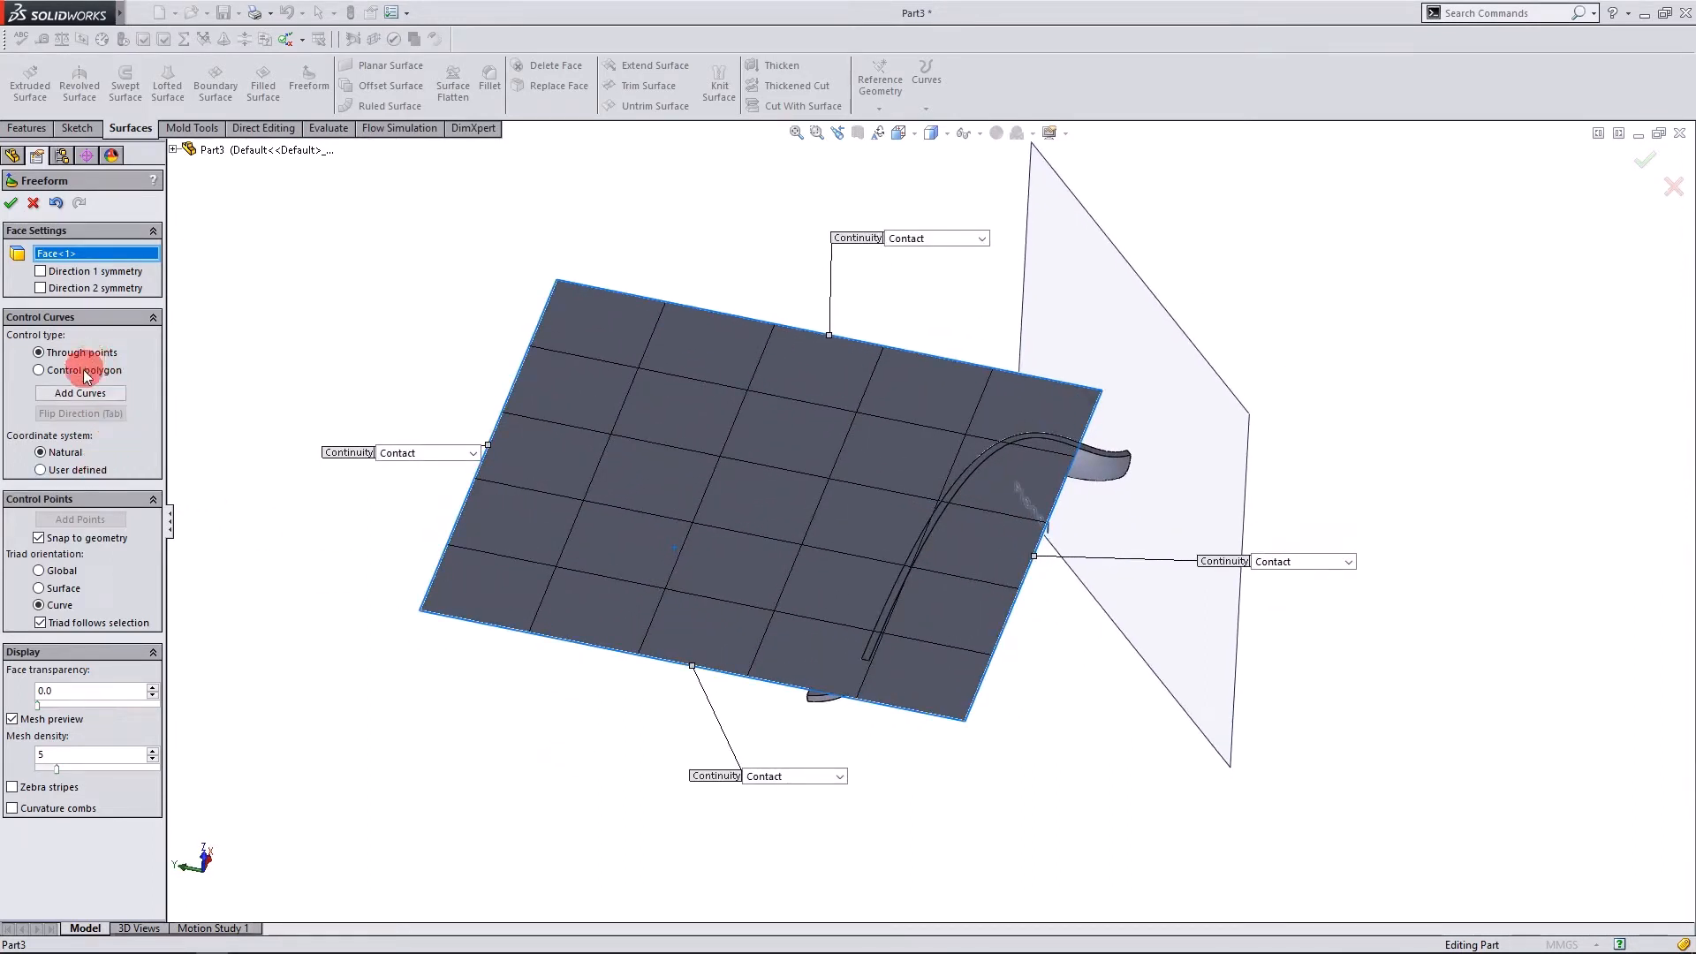
click(83, 393)
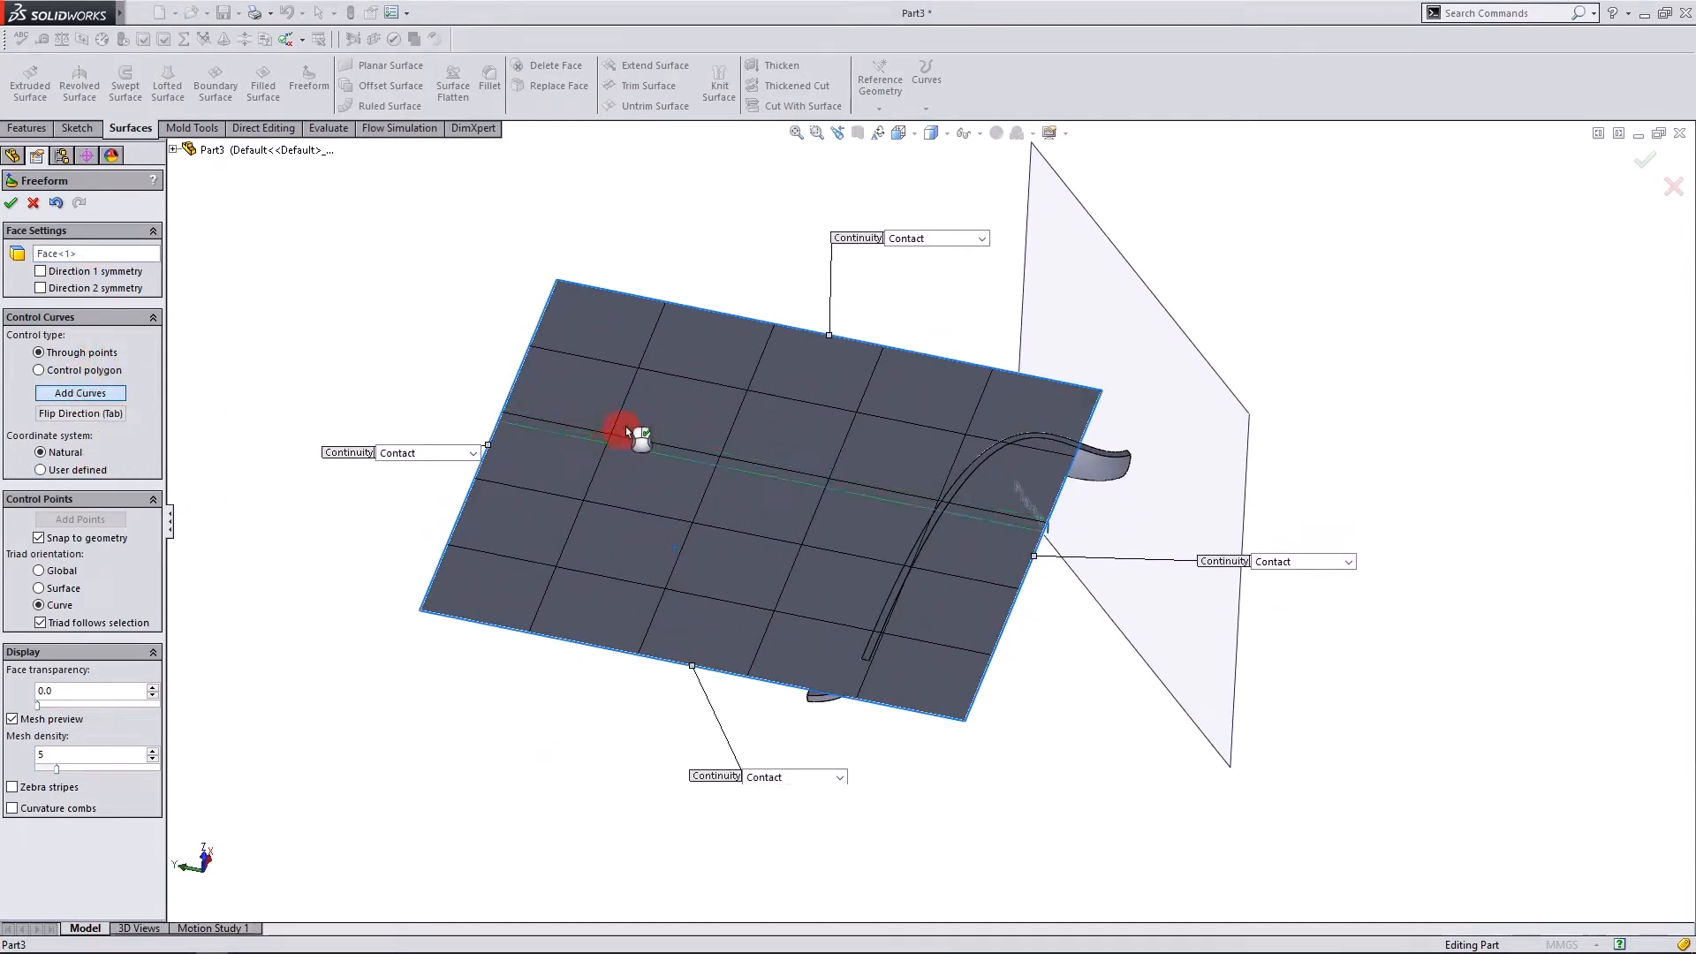
click(651, 406)
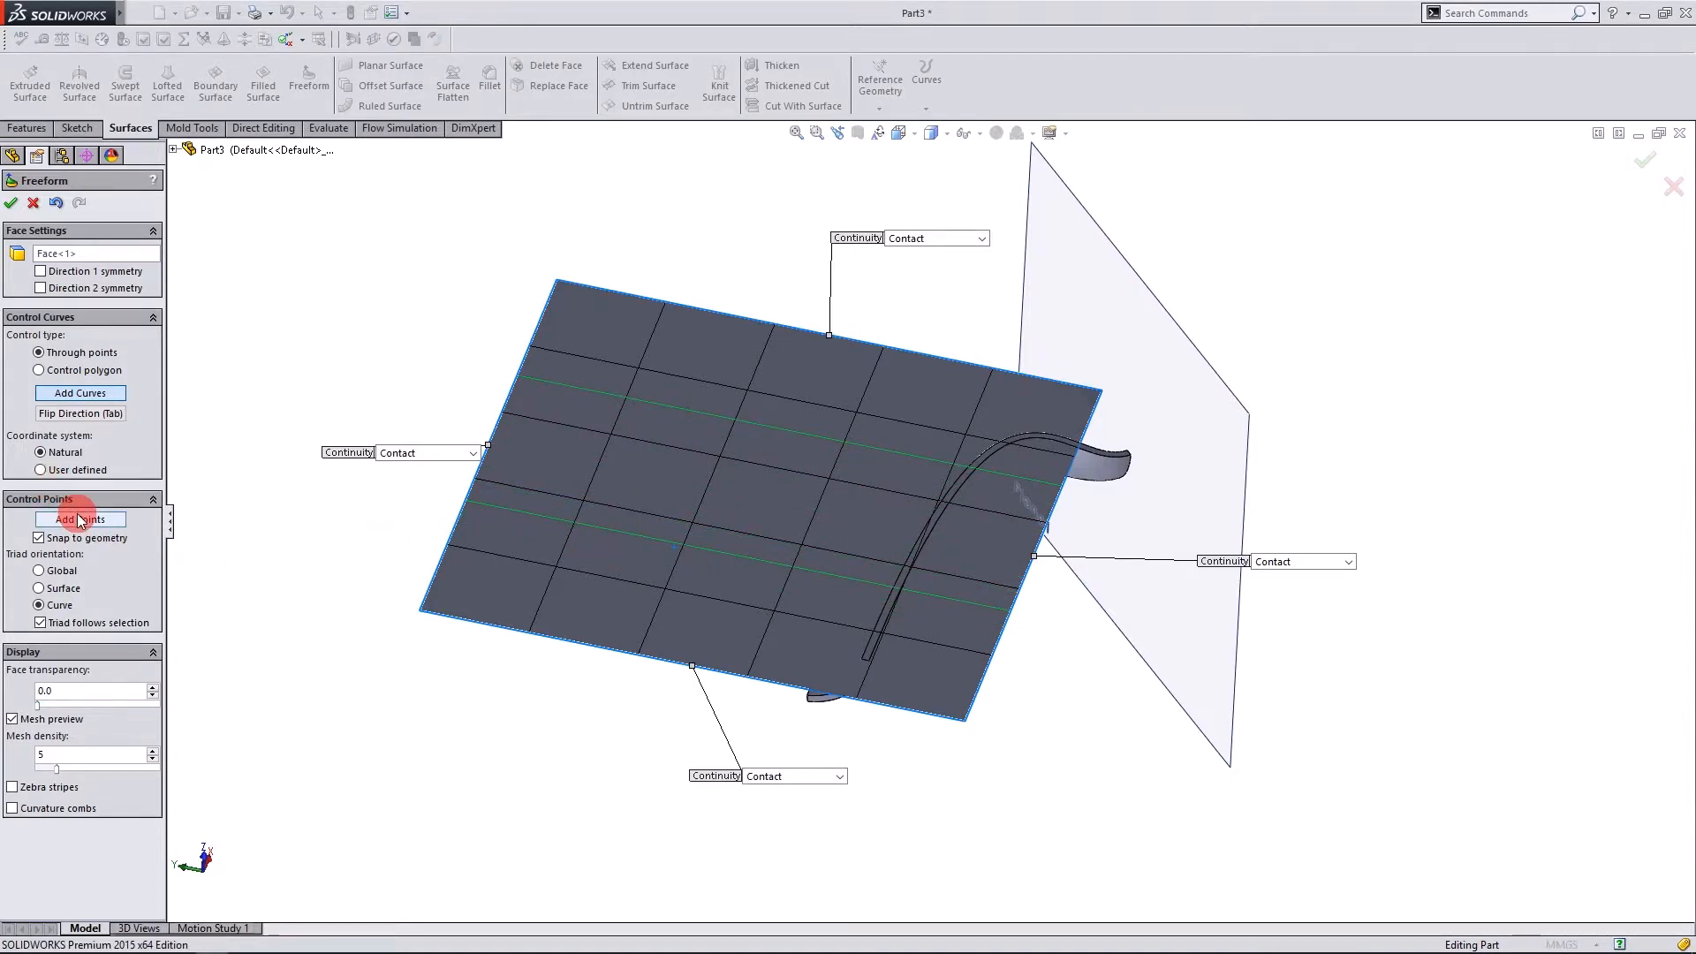
Add two control points to each of the two Freeform control curves.
click(80, 520)
click(640, 535)
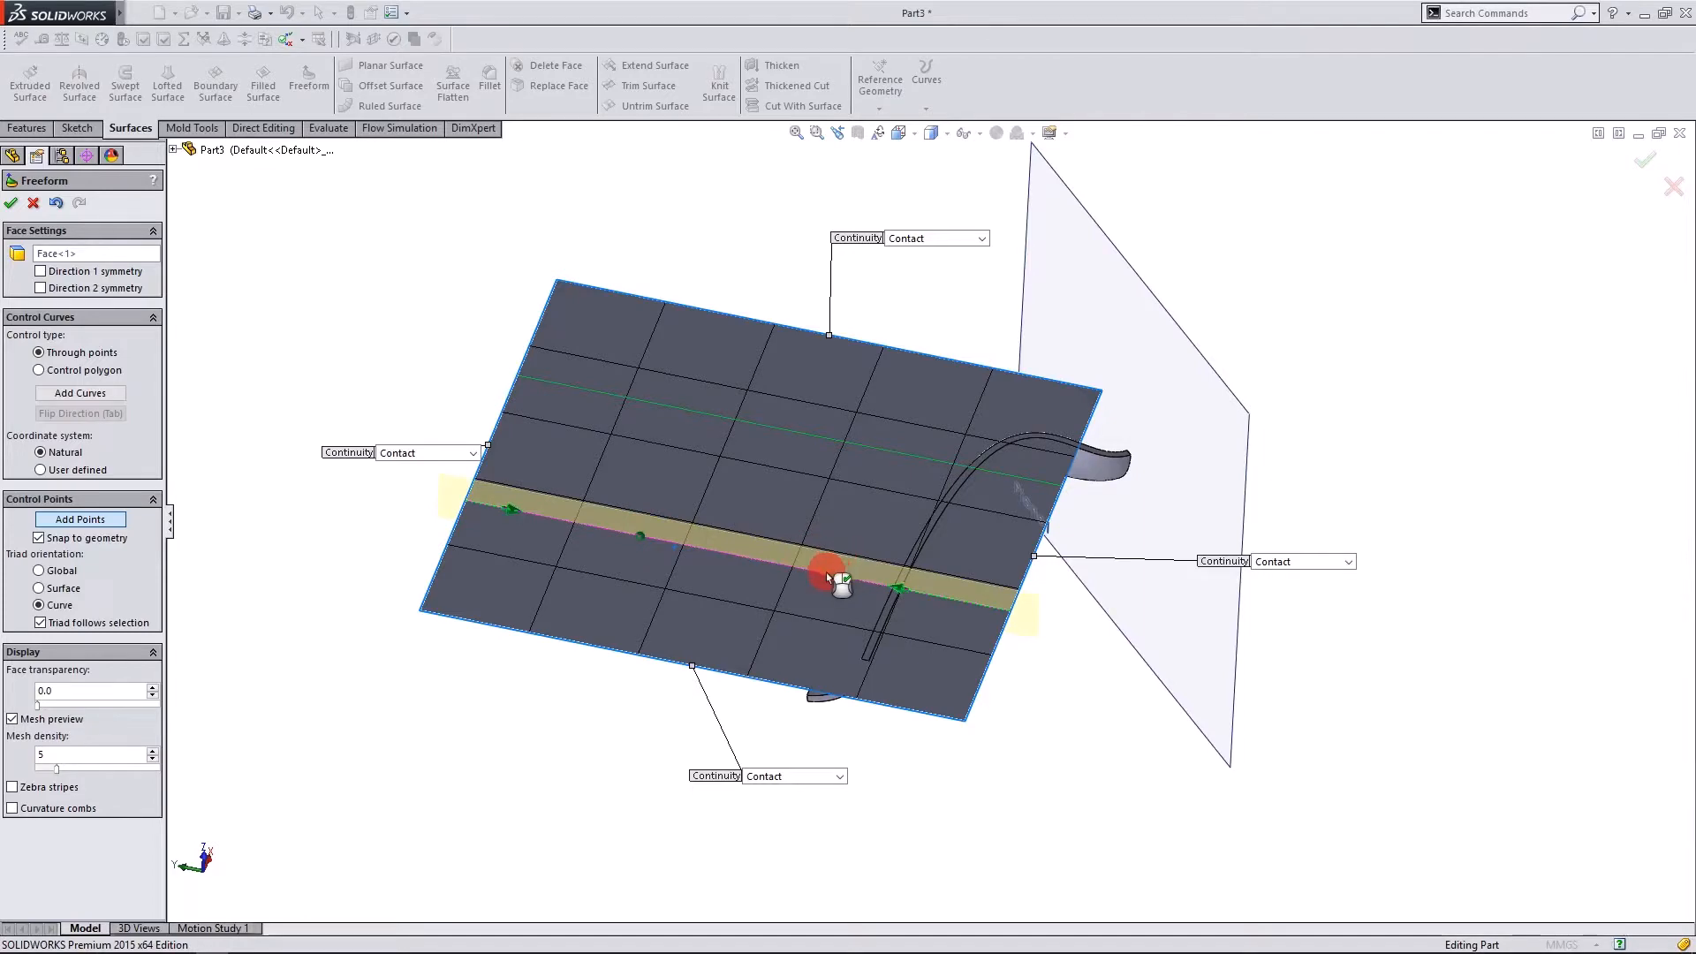
click(651, 415)
click(841, 442)
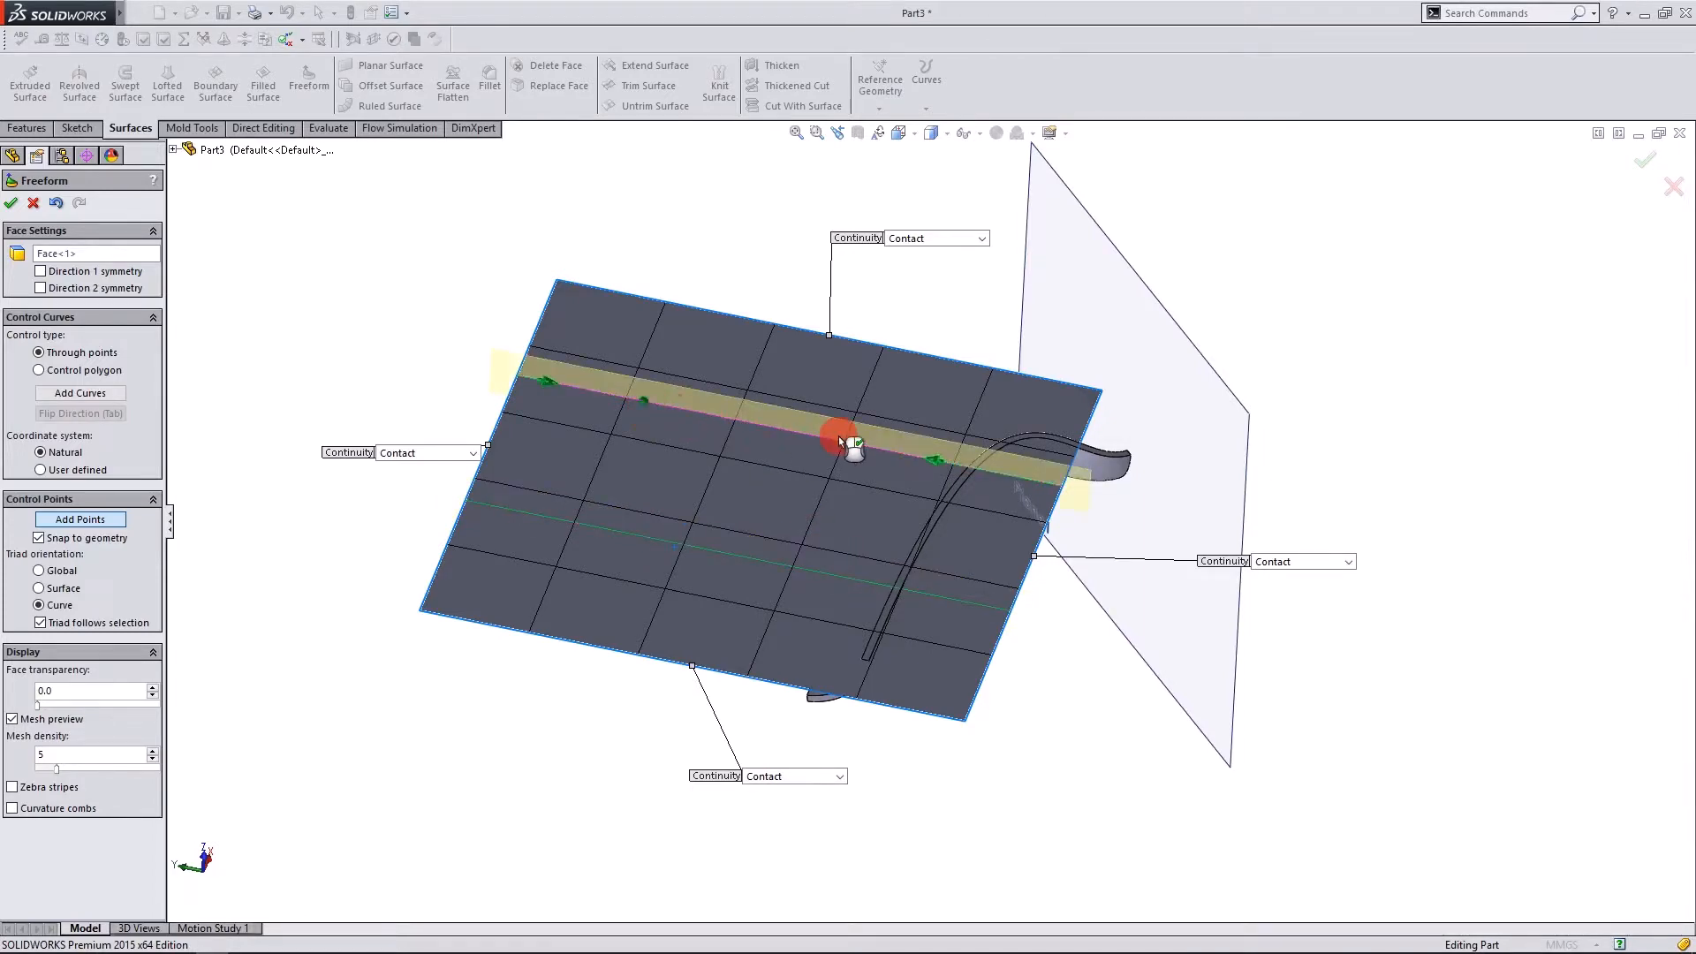
Pull a control point on the far curve about 51 mm upward and about 10.5 mm back along the curve, and accept the Freeform.
mouse_move(757, 593)
middle_down()
mouse_move(777, 587)
mouse_move(606, 522)
mouse_move(712, 548)
mouse_move(938, 444)
middle_up()
scroll(924, 409, down, 3)
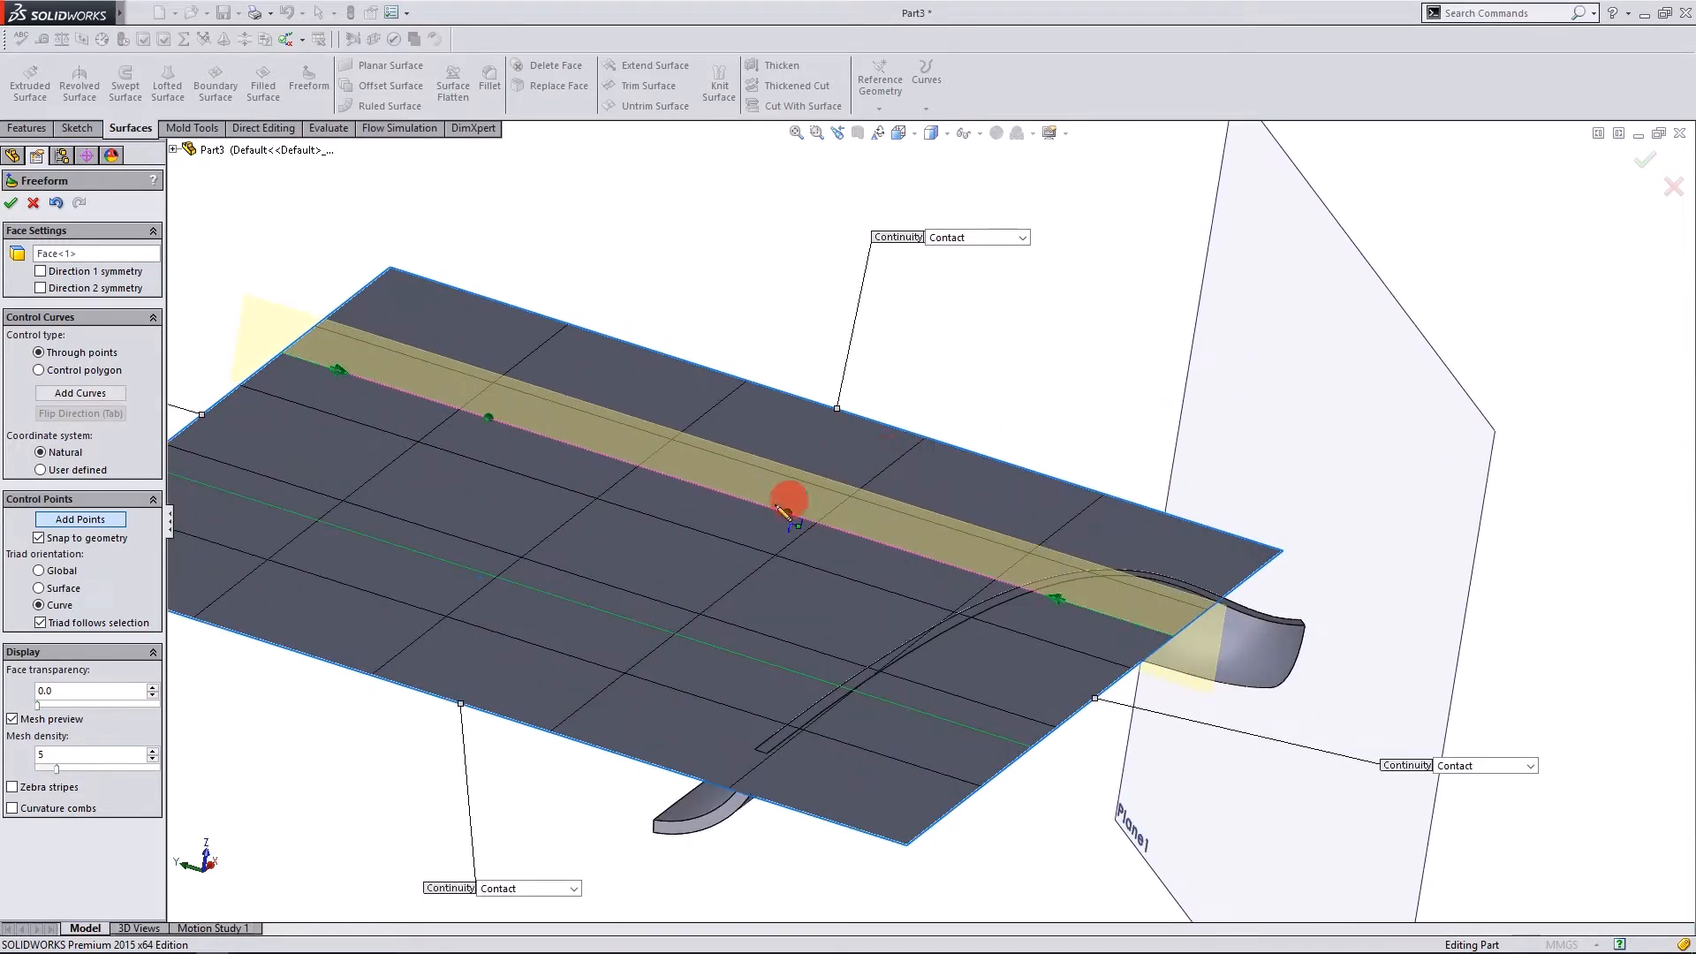
right_click(690, 521)
drag(792, 515, 799, 318)
click(71, 689)
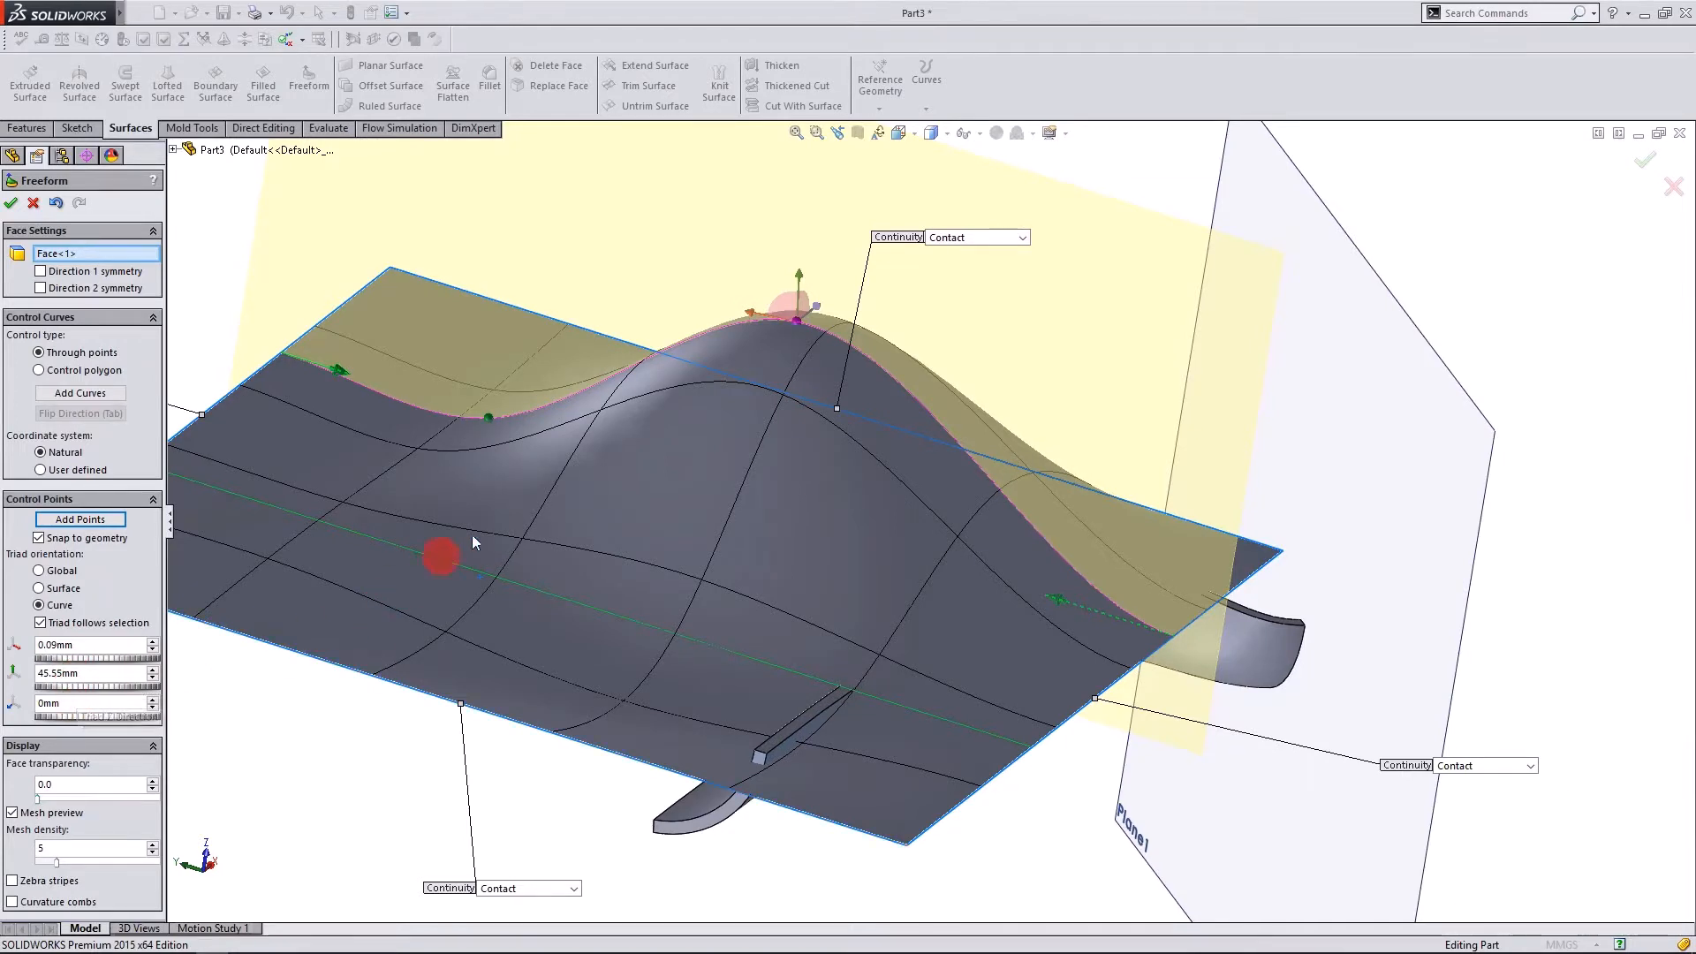
drag(804, 316, 718, 253)
middle_drag(746, 536, 719, 595)
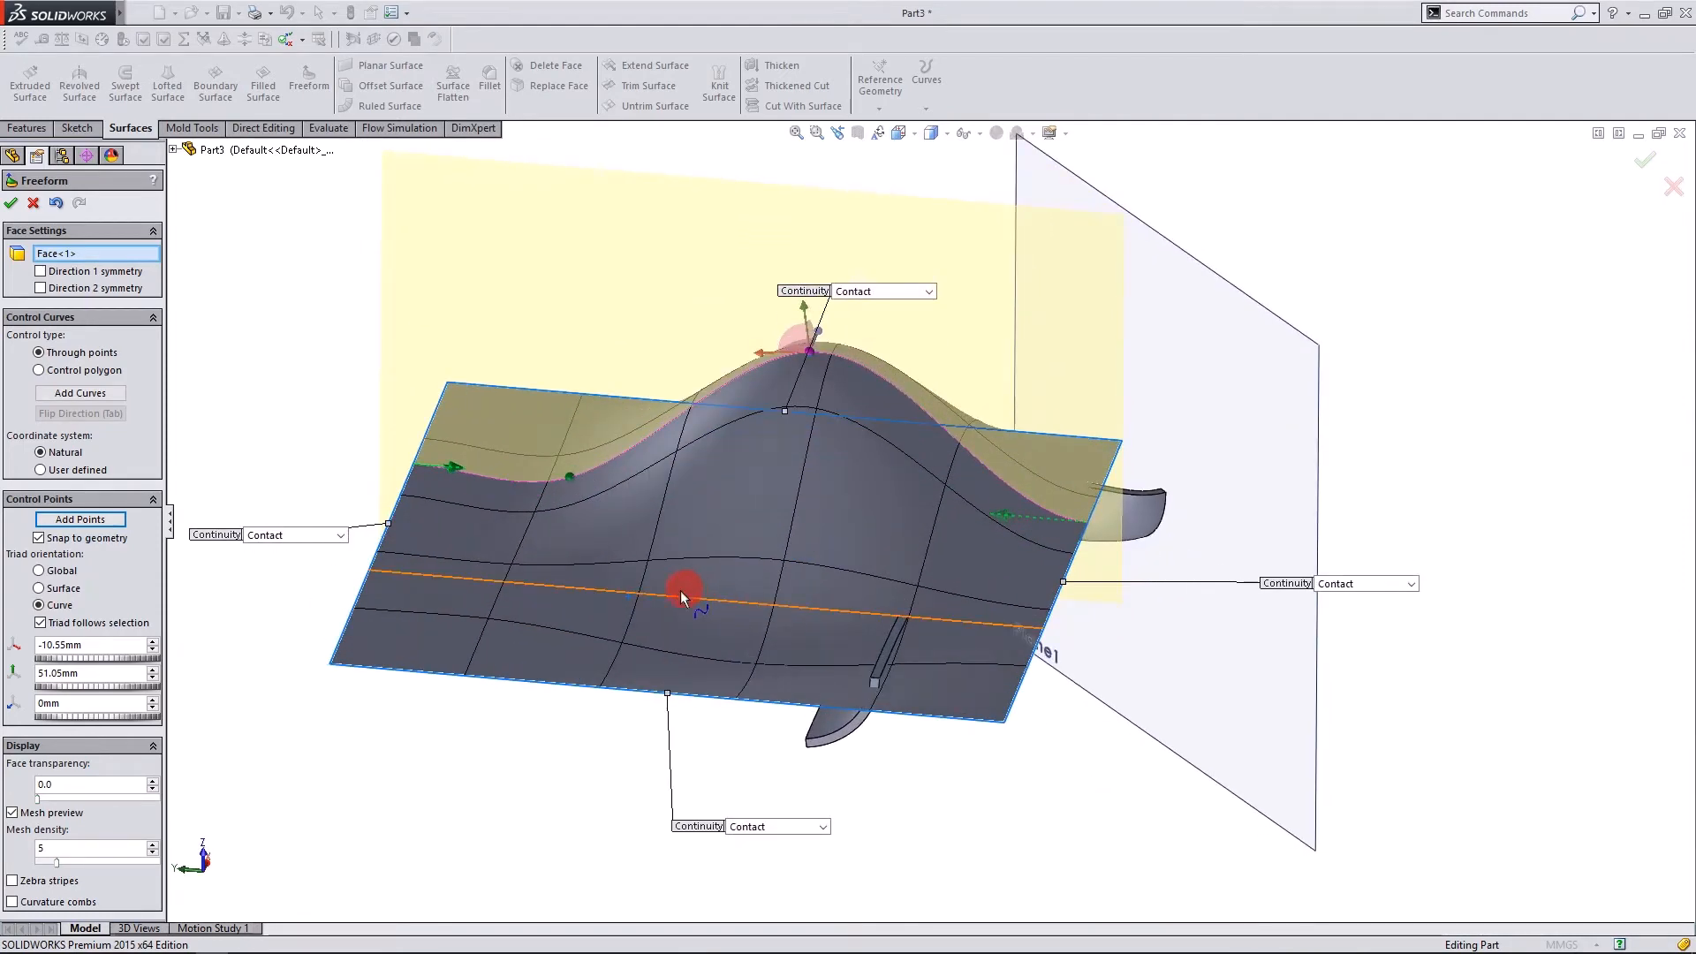
click(79, 254)
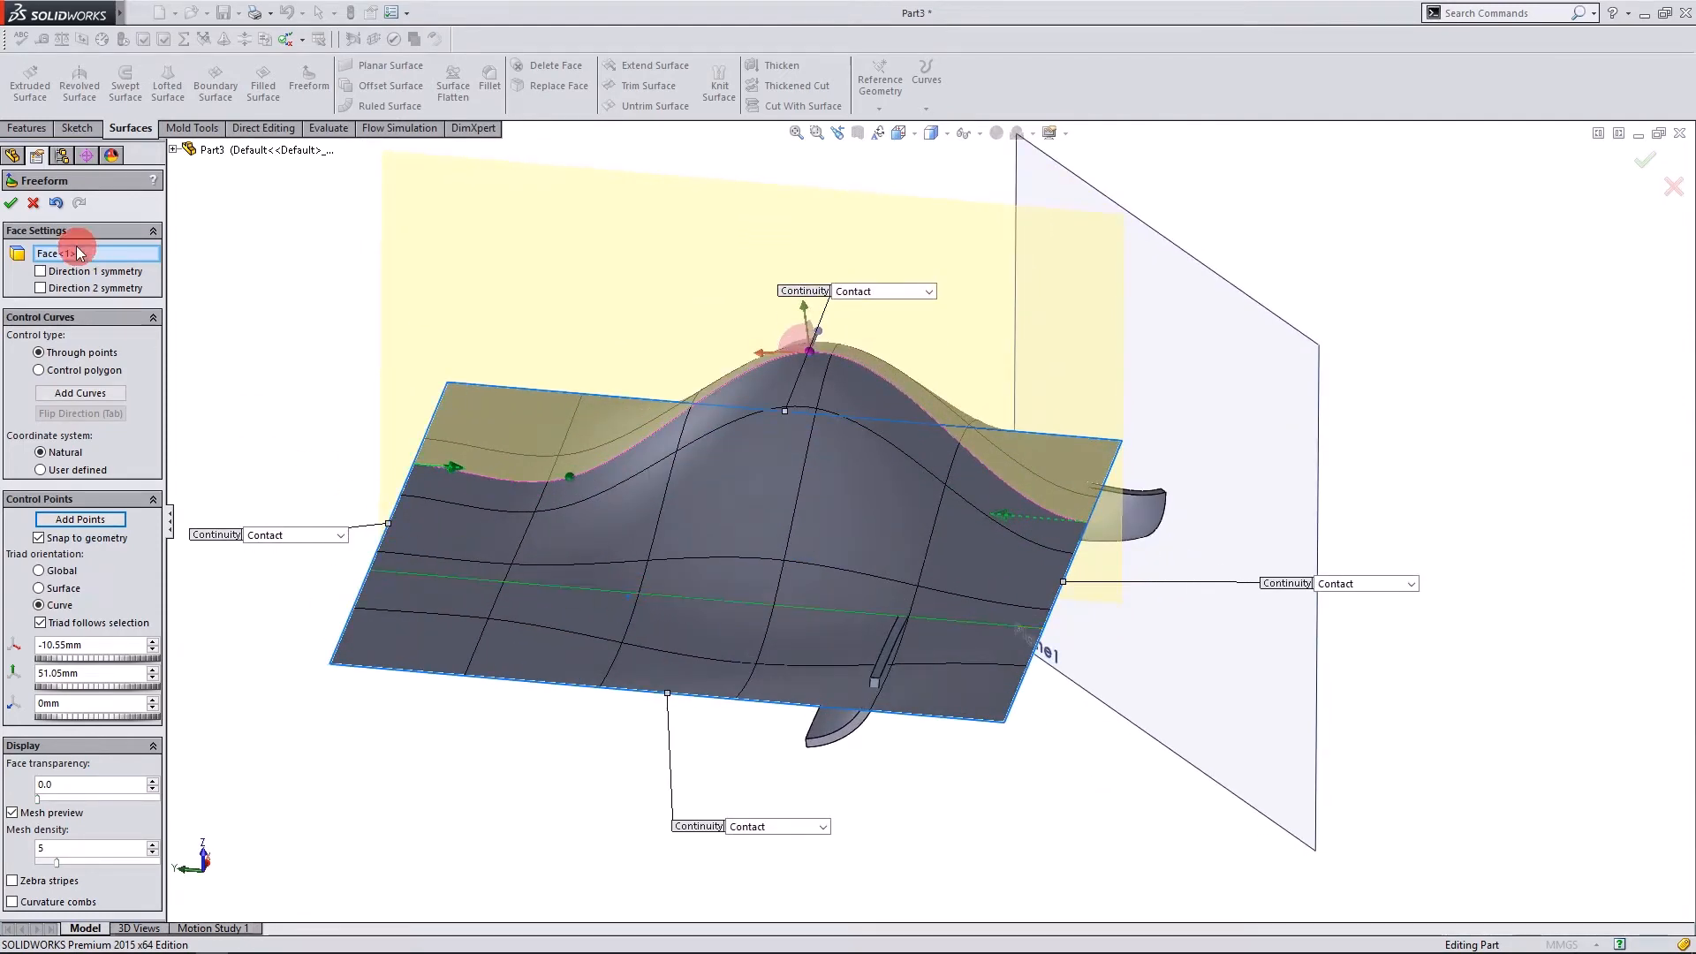
click(11, 202)
mouse_move(515, 799)
middle_down()
mouse_move(542, 371)
mouse_move(443, 617)
mouse_move(668, 848)
mouse_move(568, 742)
mouse_move(512, 840)
mouse_move(526, 822)
middle_up()
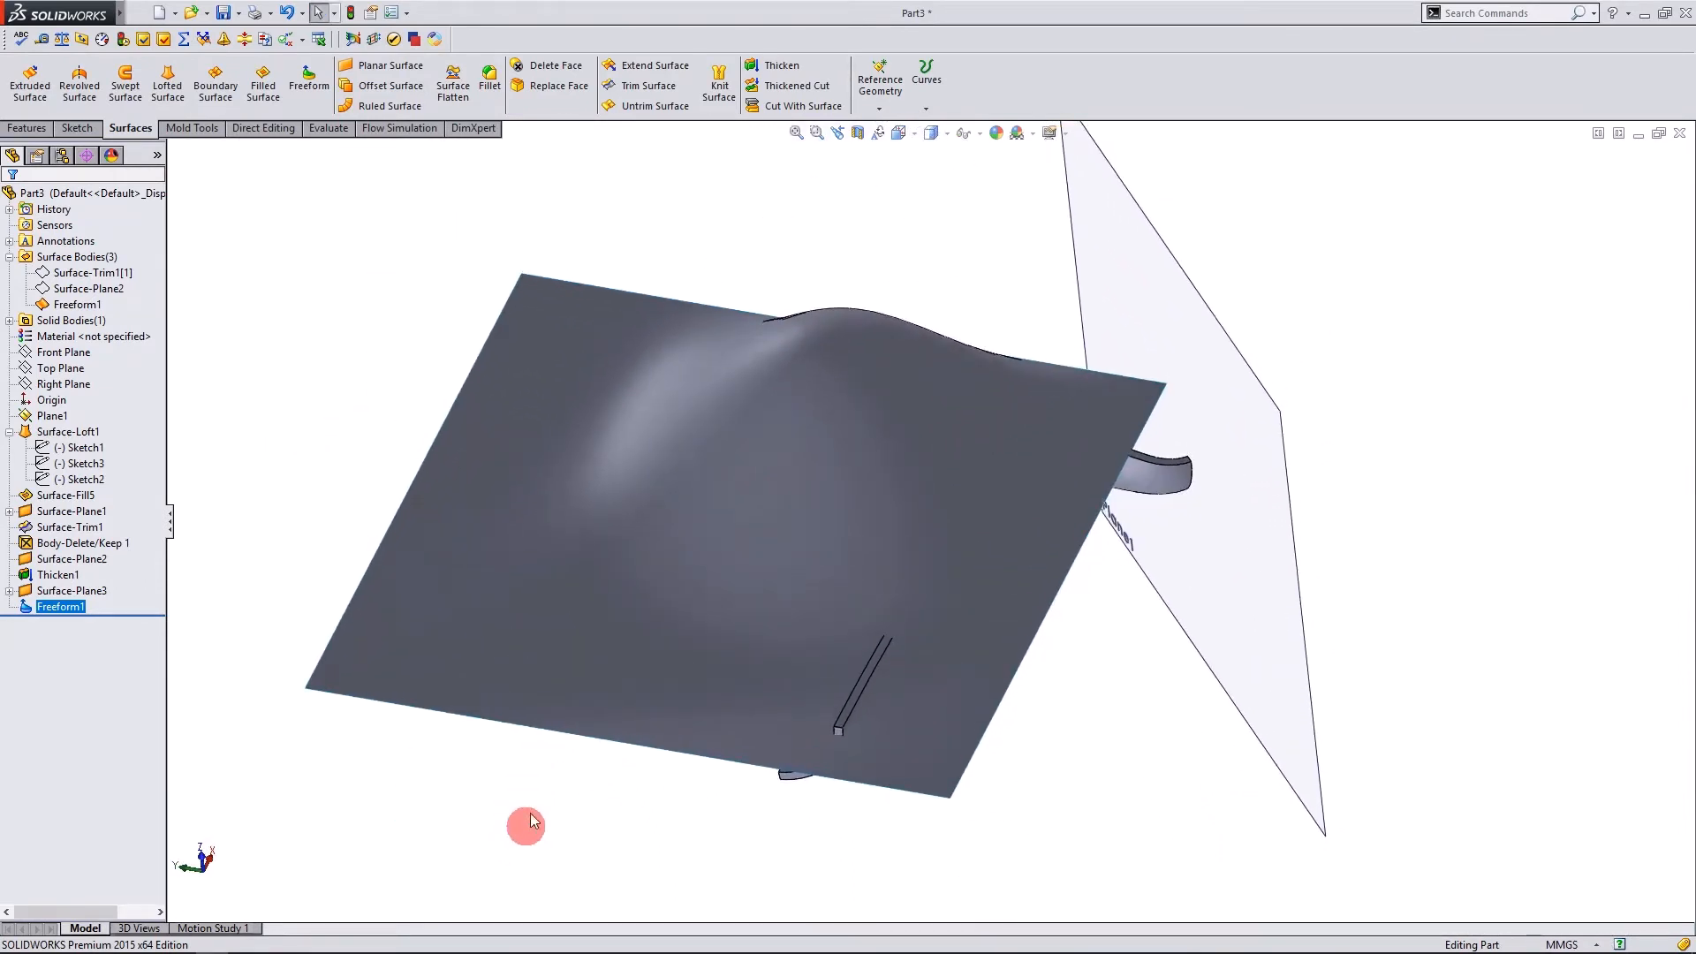
Start a Thicken on the freeform surface and try to apply it at 3 mm with Merge result on.
click(543, 329)
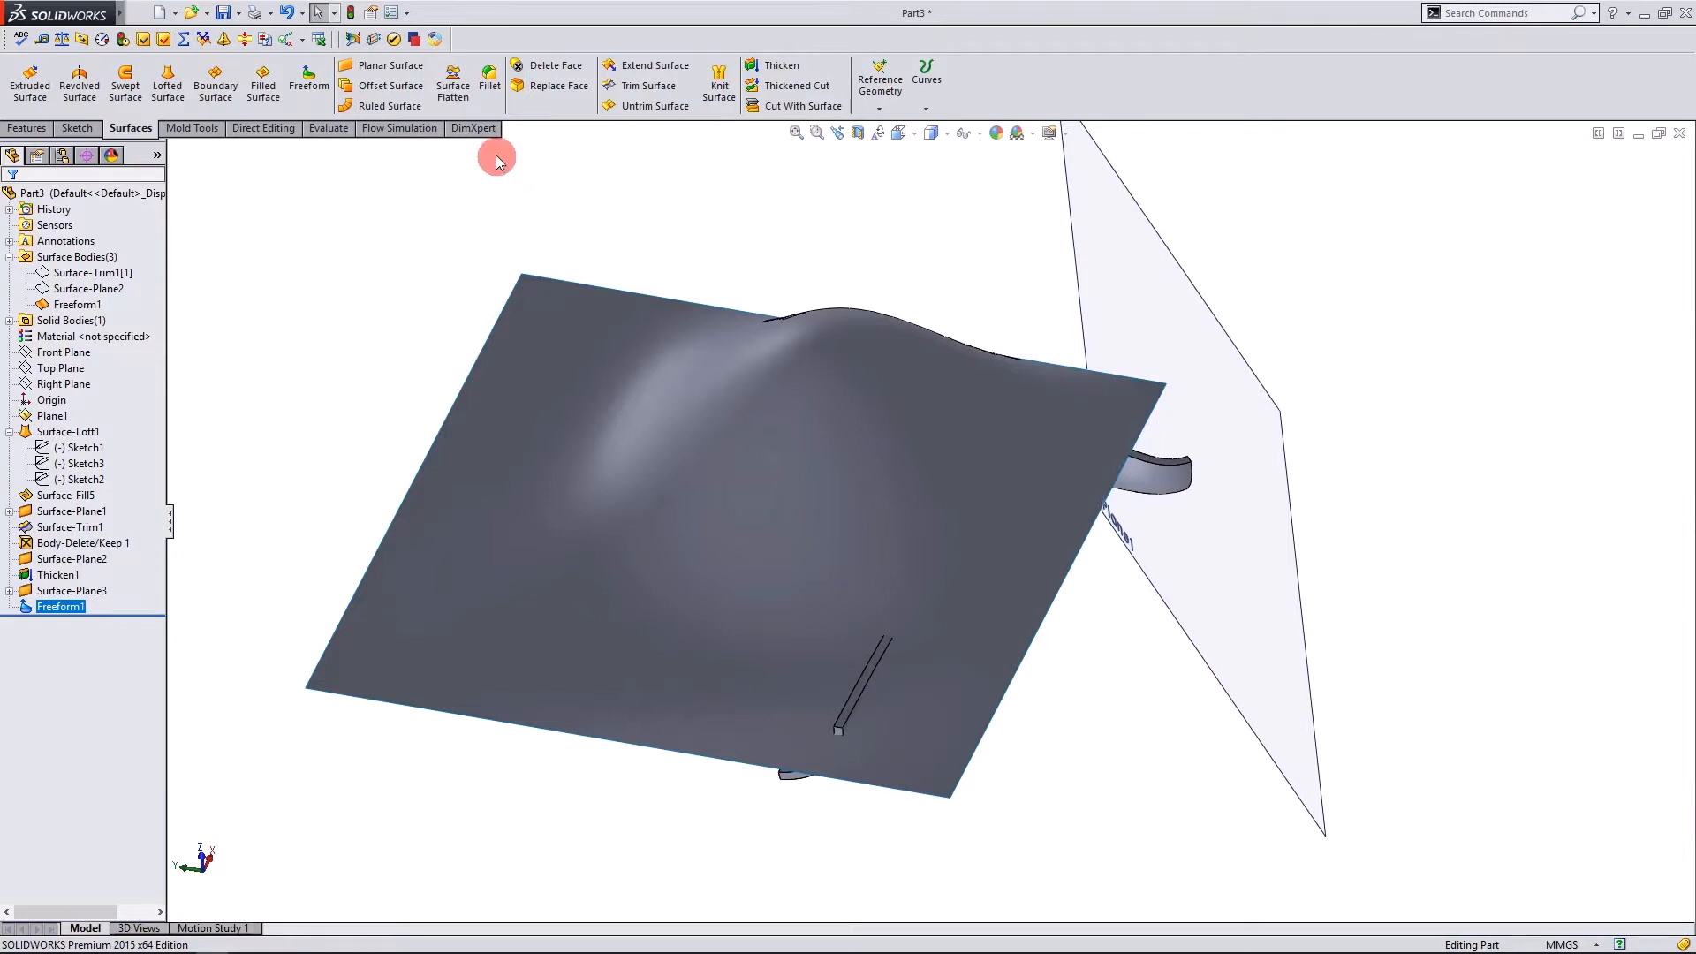
click(781, 65)
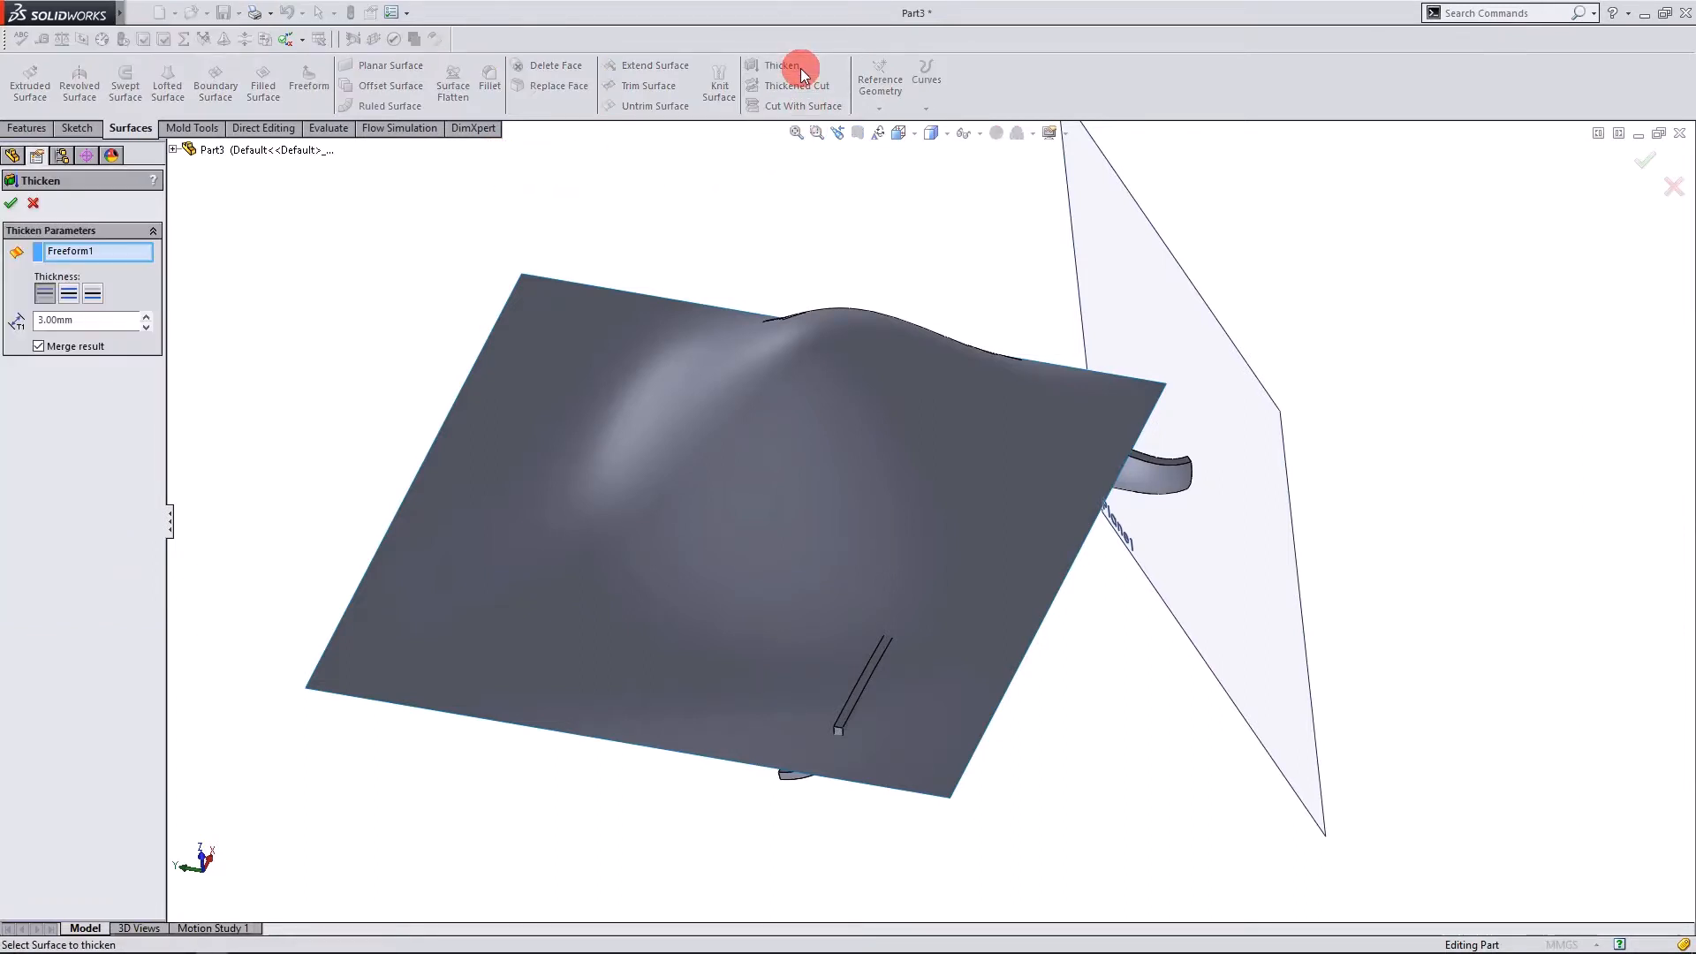
middle_drag(587, 561, 571, 434)
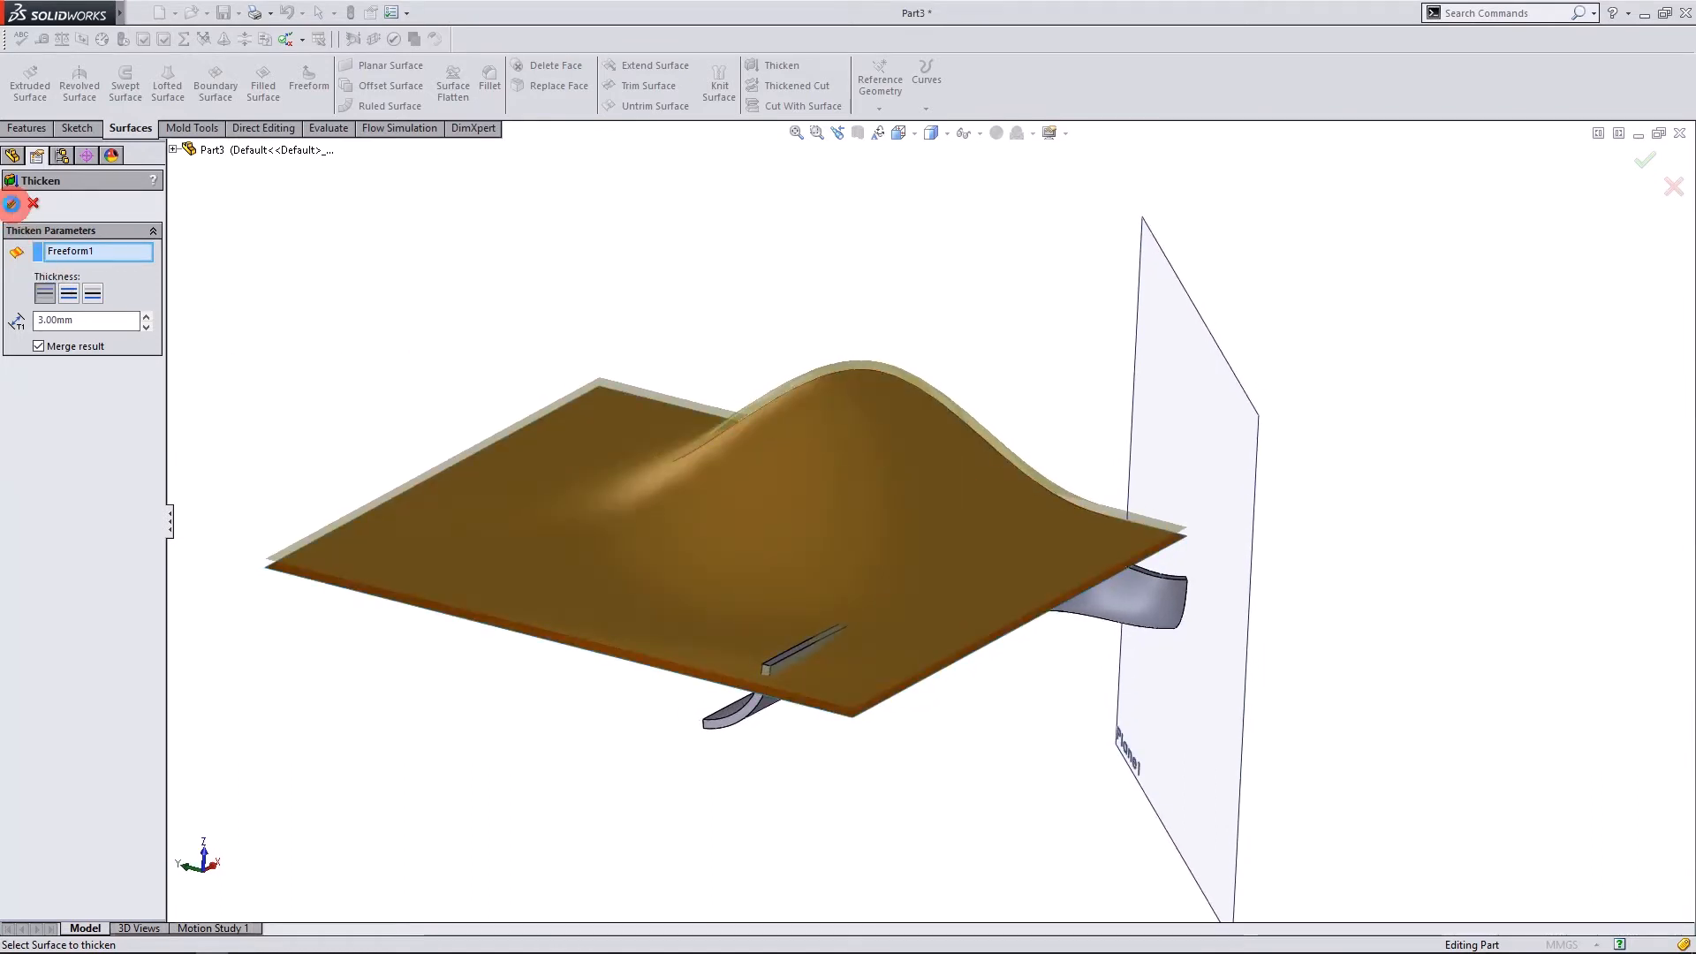
click(12, 204)
Set the freeform surface's thickness to 1 mm and try to apply the merged Thicken.
click(102, 322)
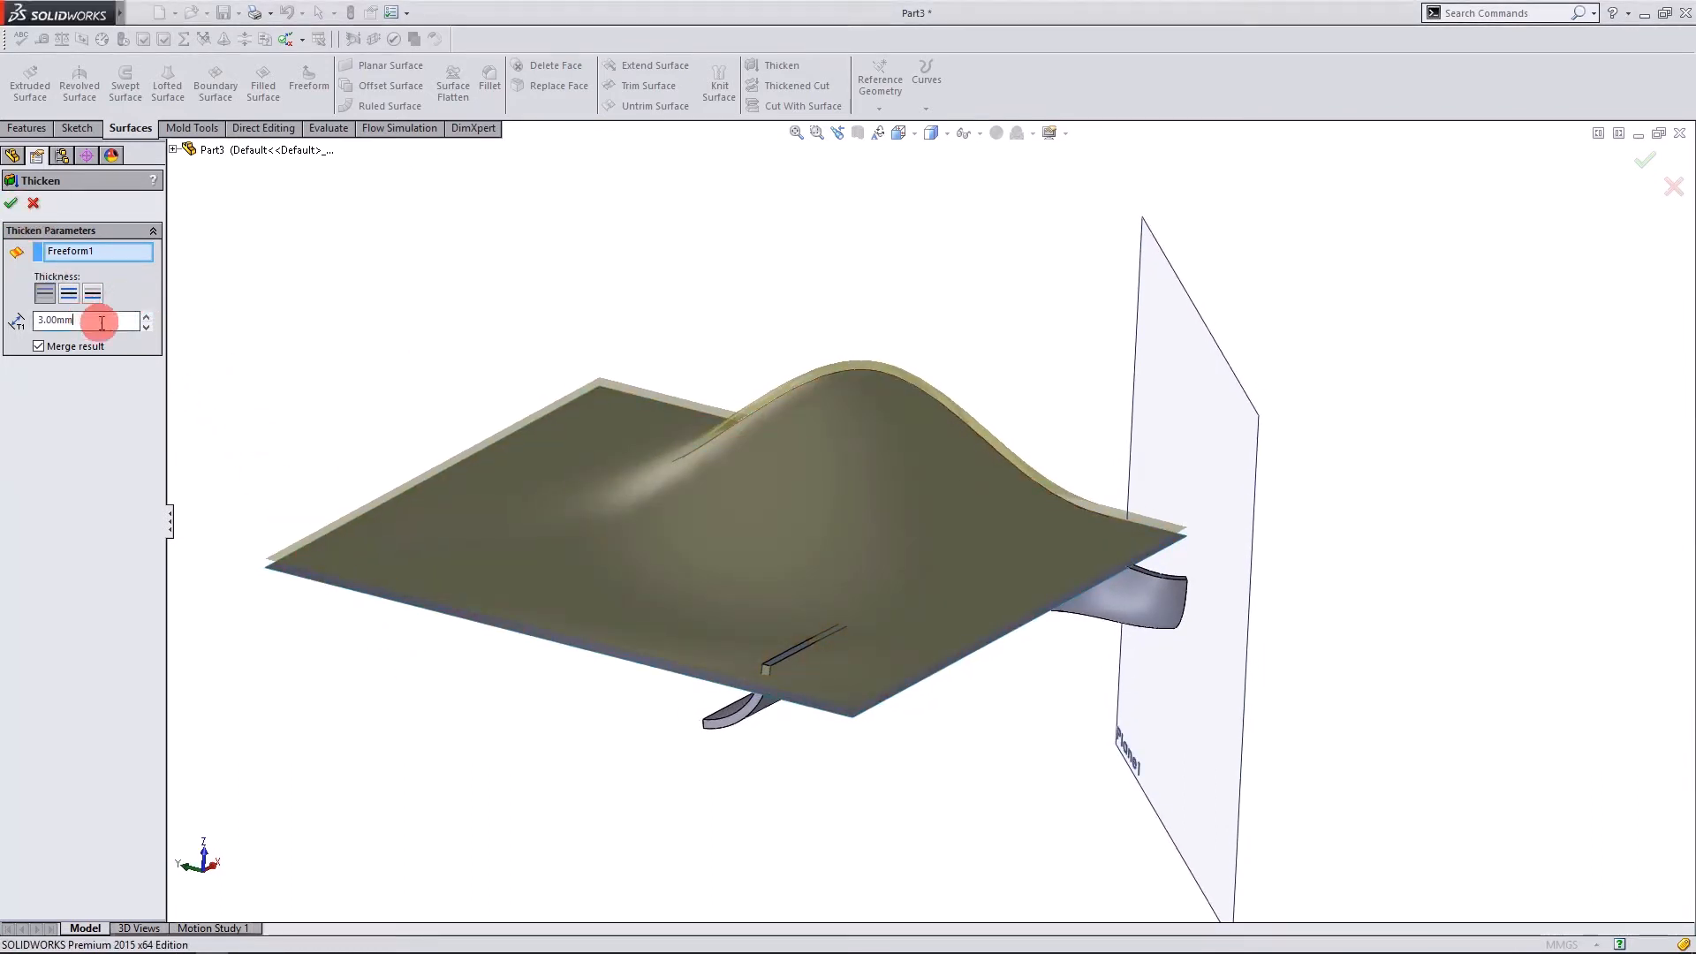
text(1)
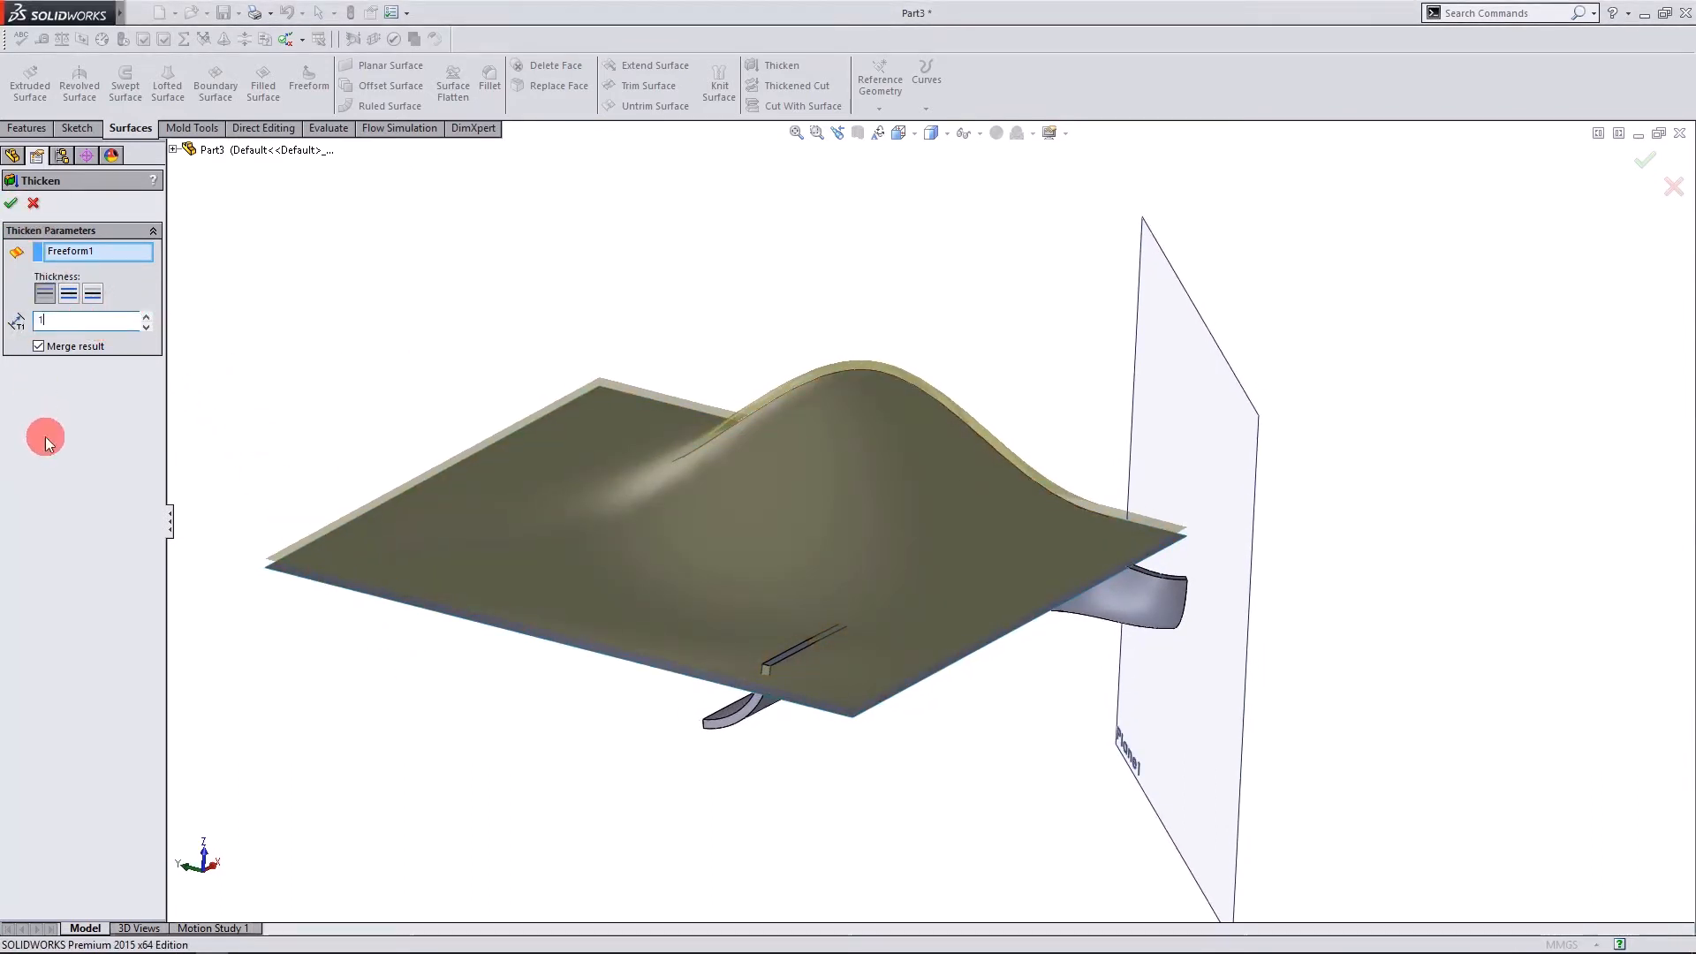
key(Return)
click(12, 202)
click(45, 256)
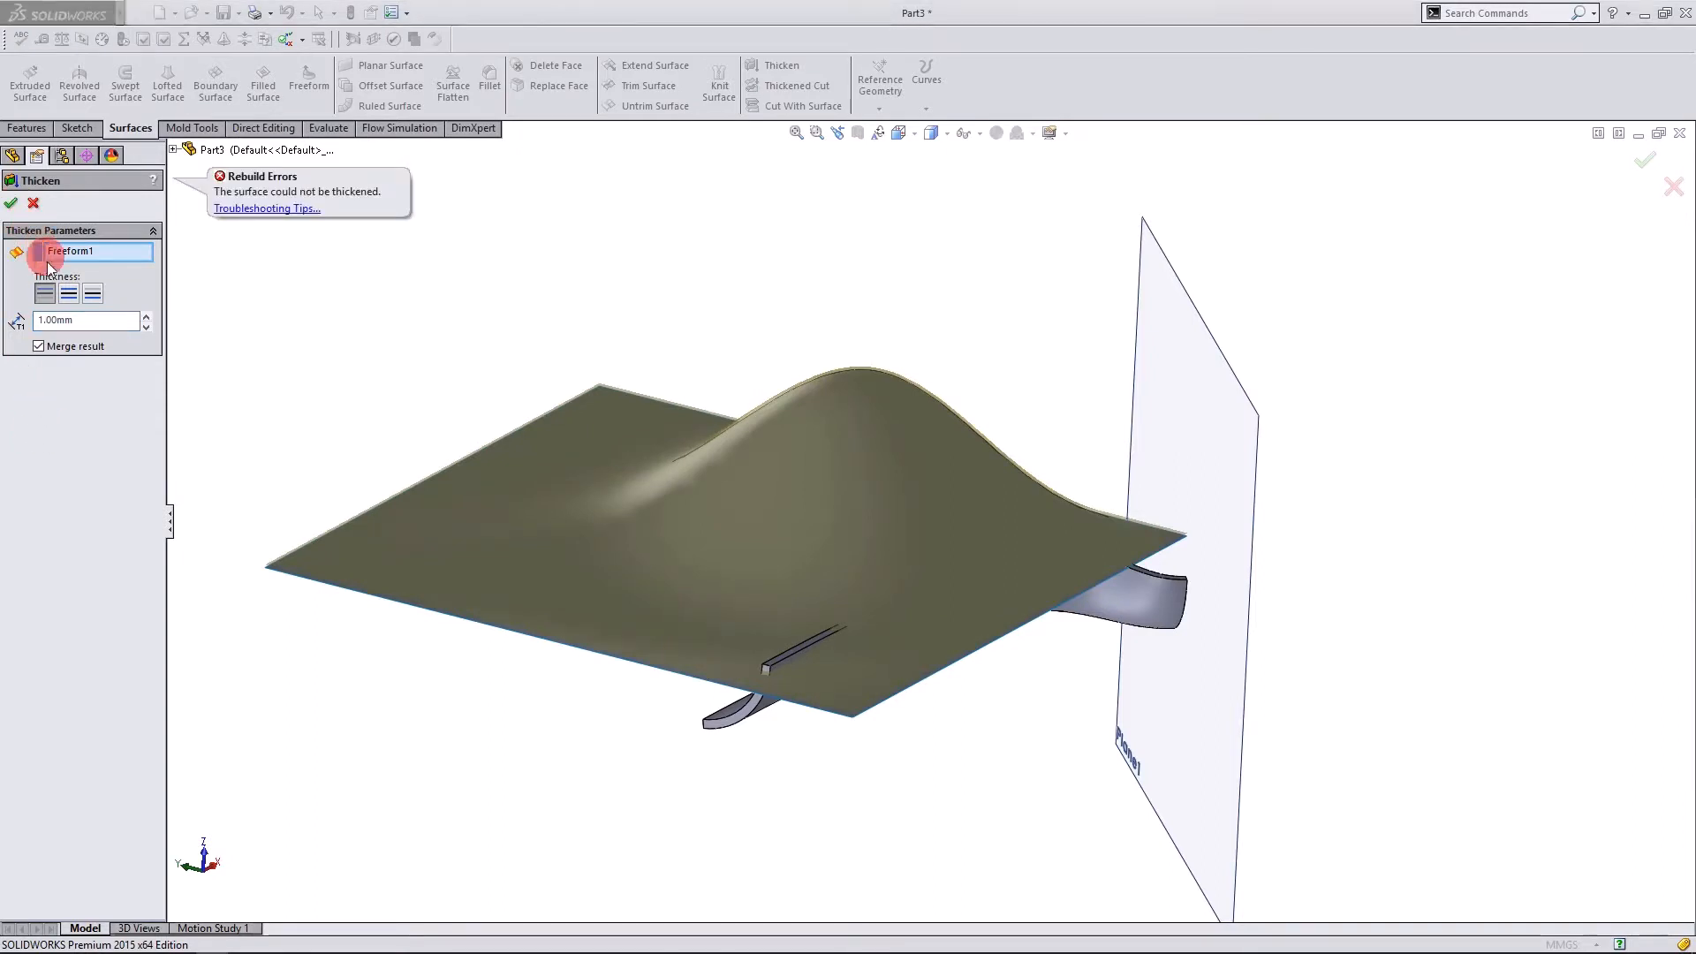
Turn off Merge result, set the Thicken to Side 2, and apply it to the freeform surface.
click(38, 347)
click(76, 292)
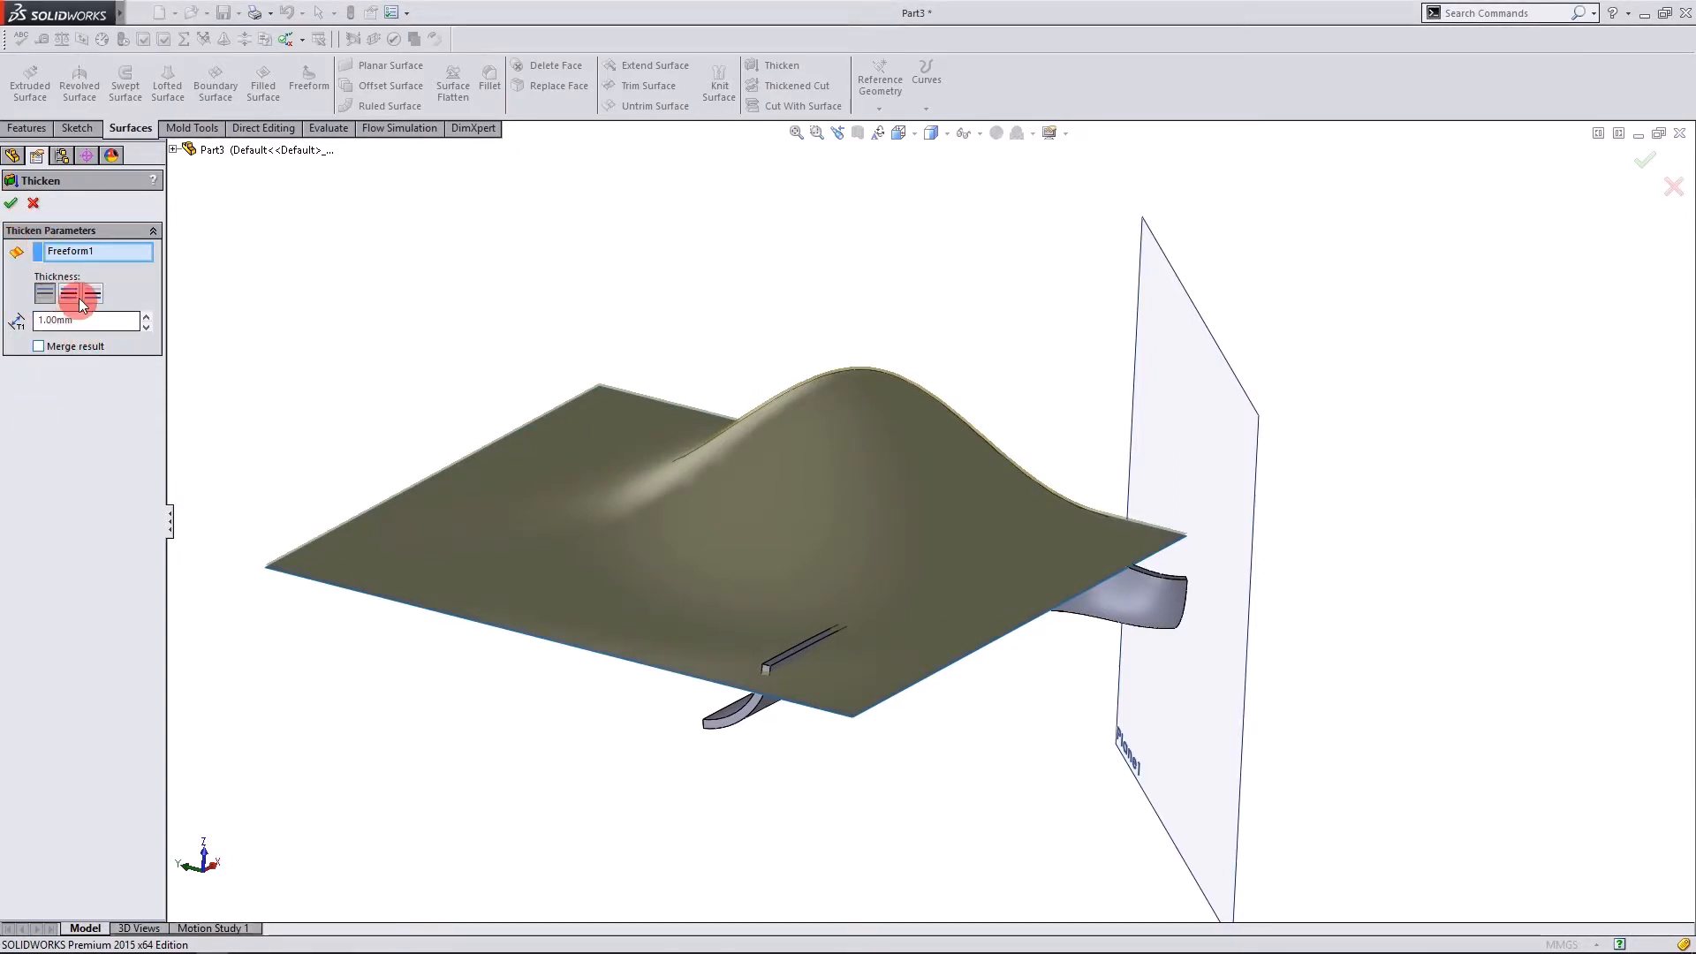
click(92, 294)
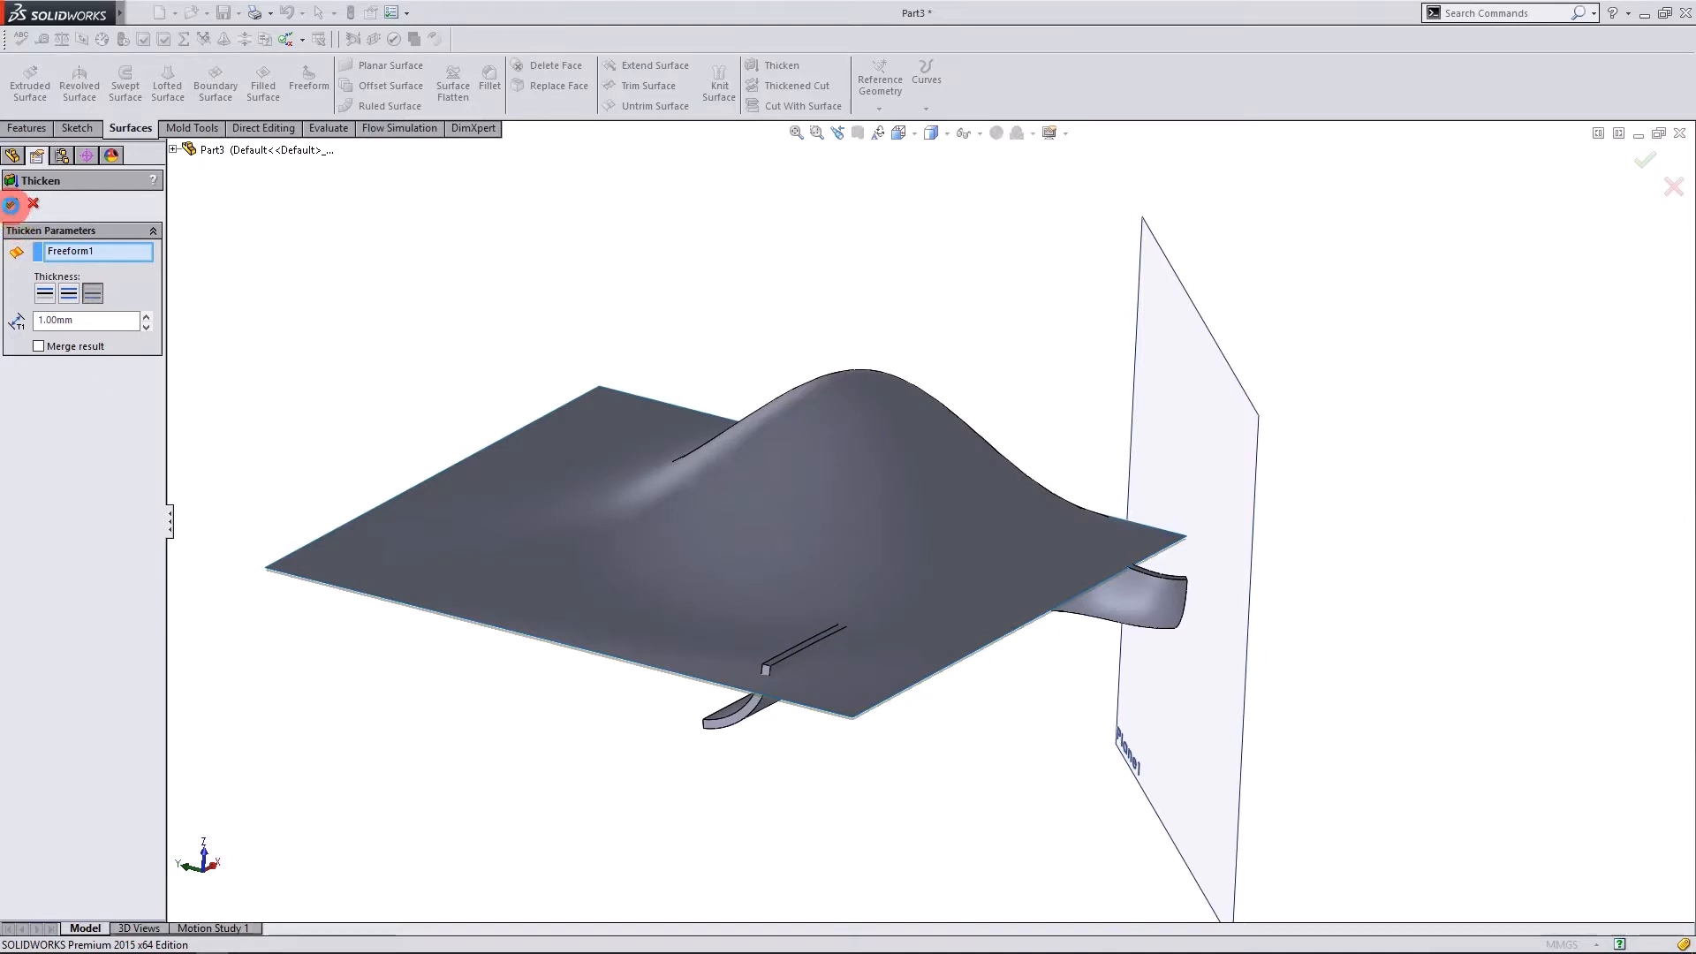
click(10, 204)
mouse_move(512, 644)
middle_down()
mouse_move(548, 346)
mouse_move(435, 575)
middle_up()
Edit the freeform surface's Thicken feature so the material is added on Side 1, and accept it.
click(75, 608)
right_click(66, 607)
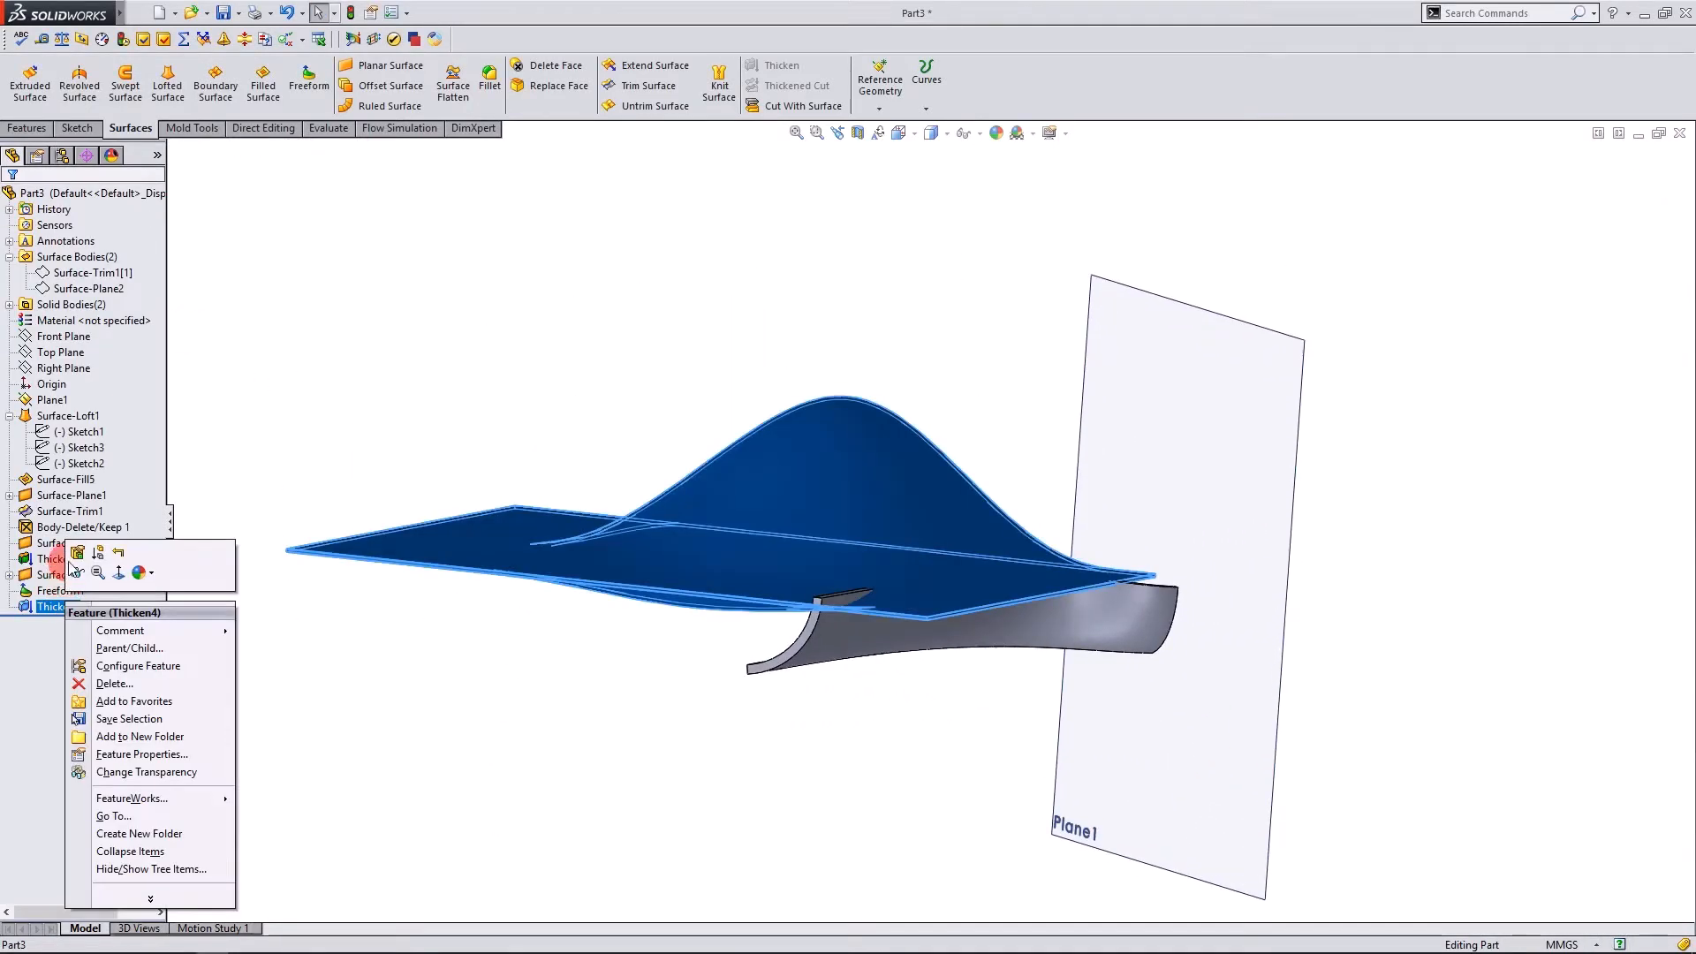
click(76, 562)
click(93, 294)
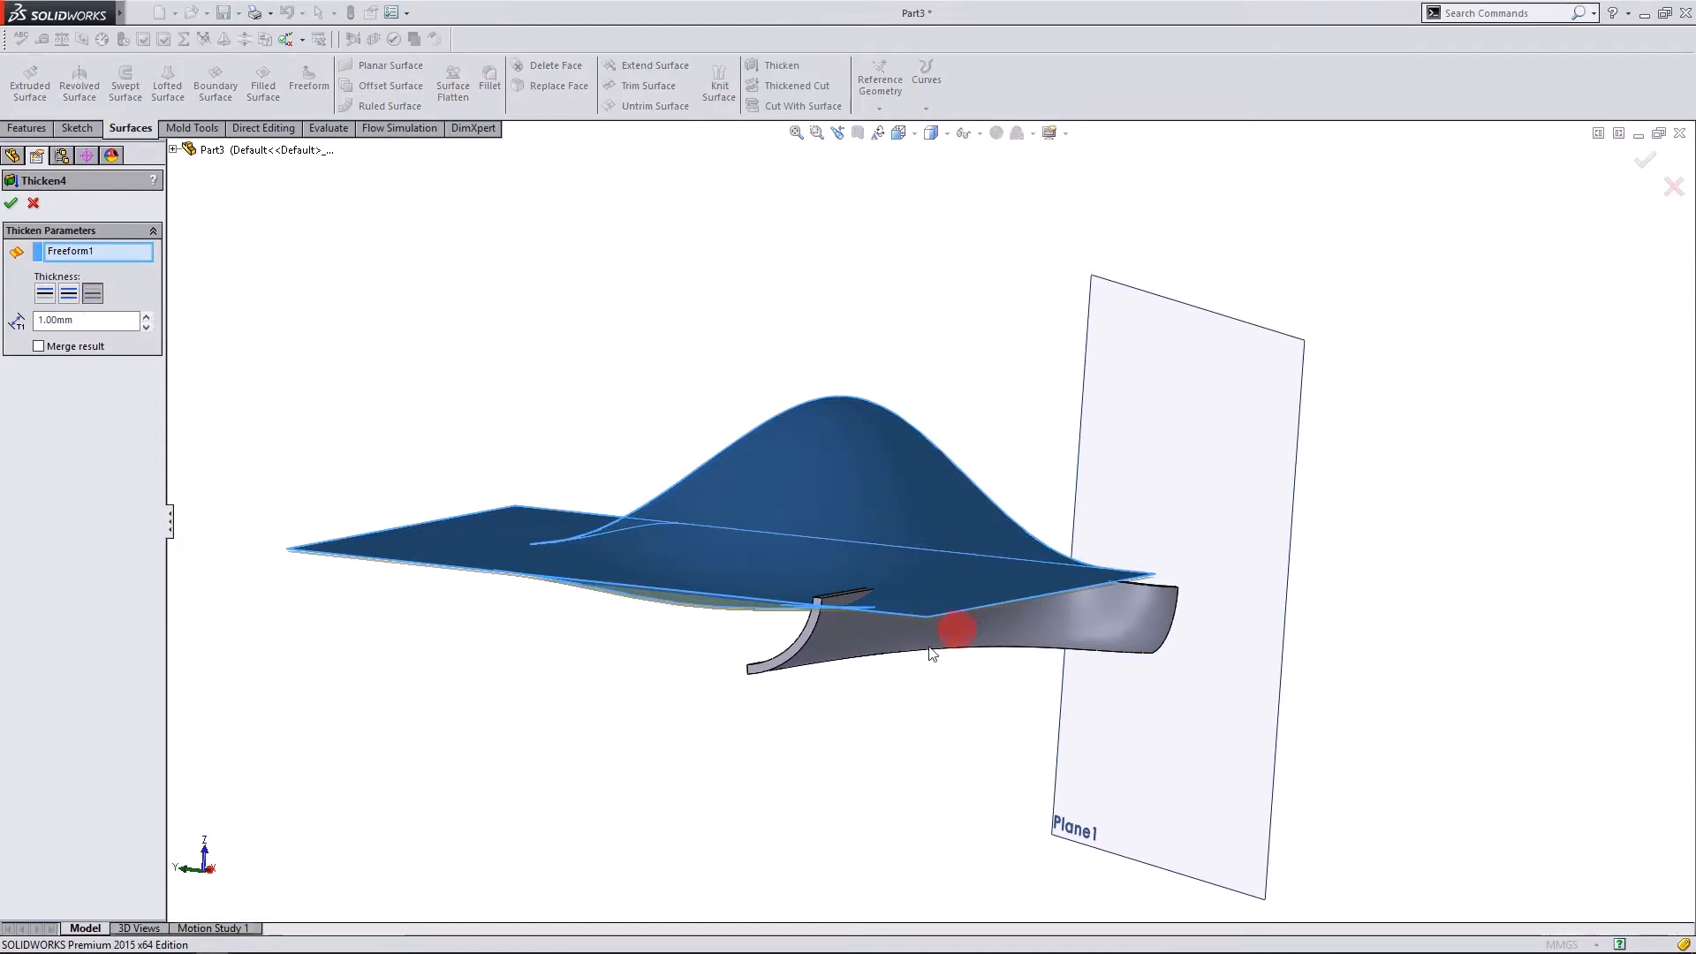
click(46, 294)
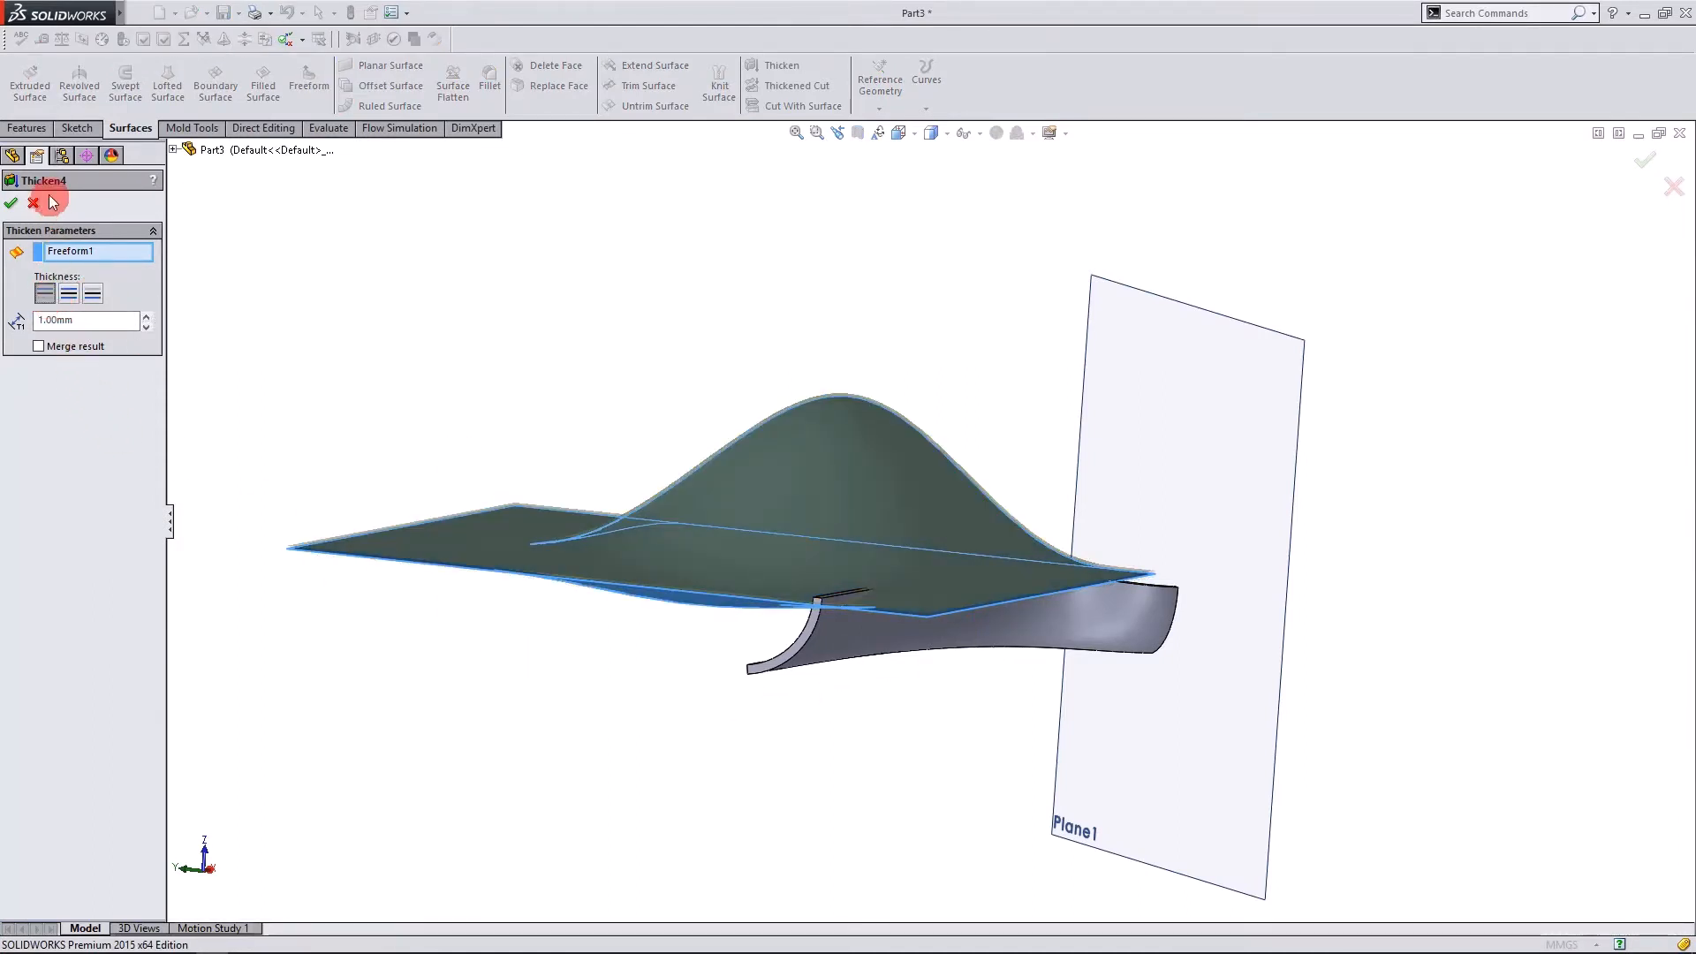
click(15, 205)
middle_drag(535, 424, 698, 380)
Edit the freeform surface's Thicken feature and set its thickness to 3 mm.
right_click(35, 607)
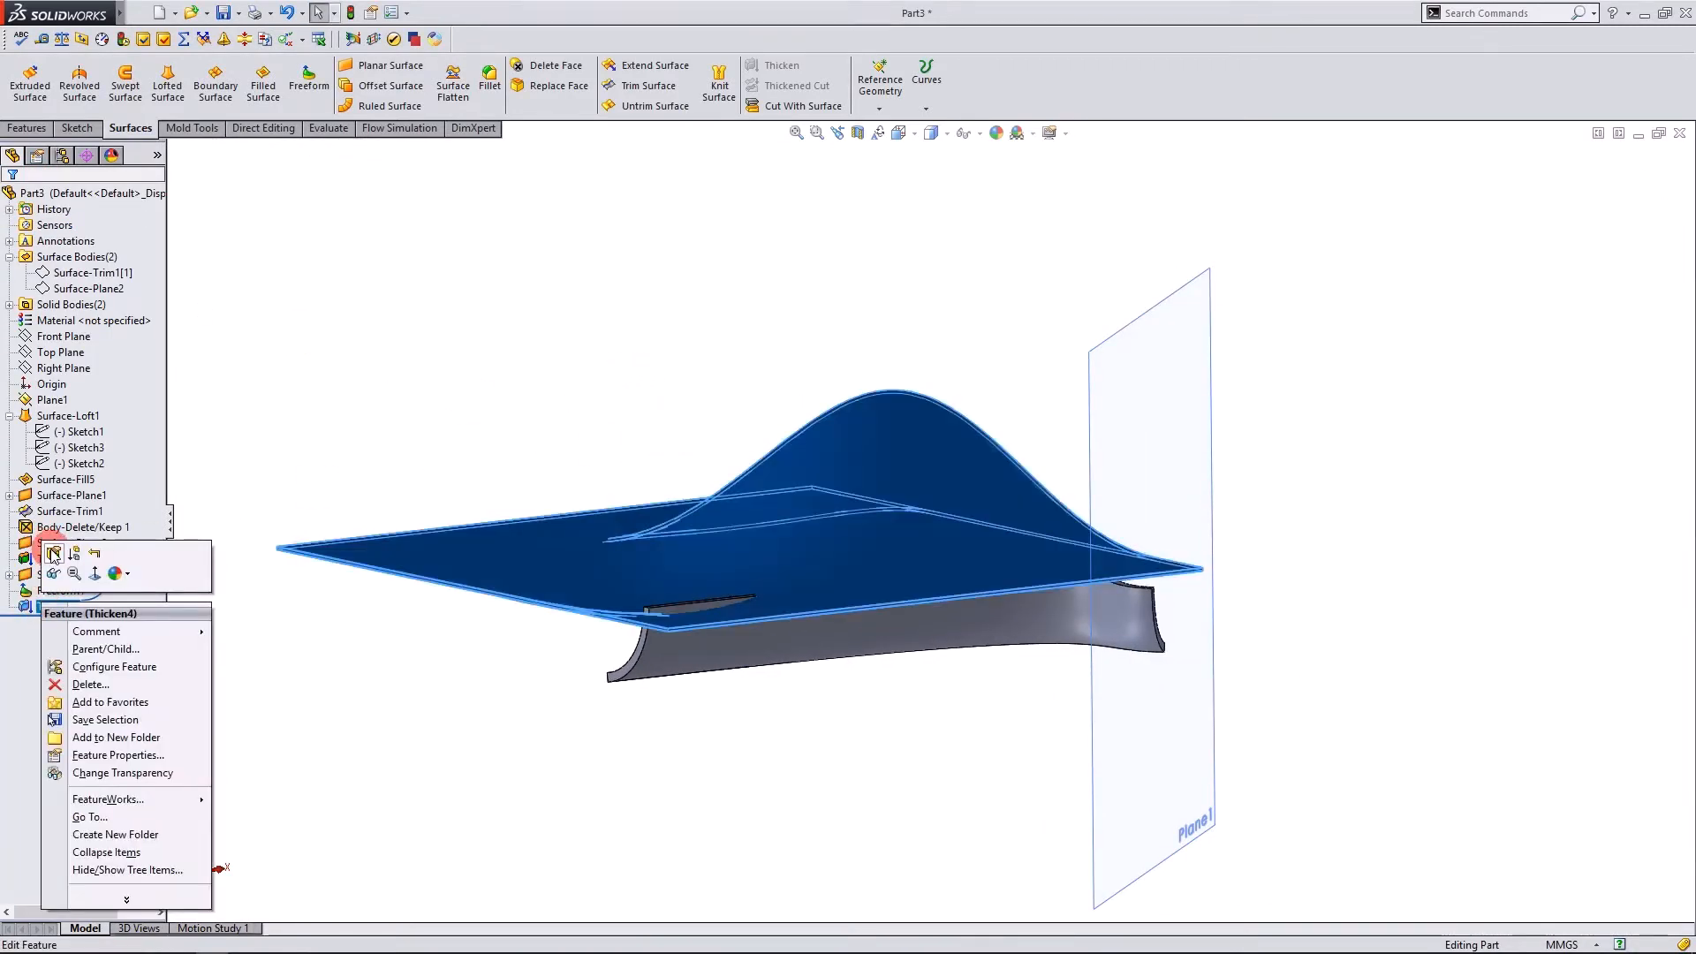
click(52, 552)
double_click(68, 324)
text(3)
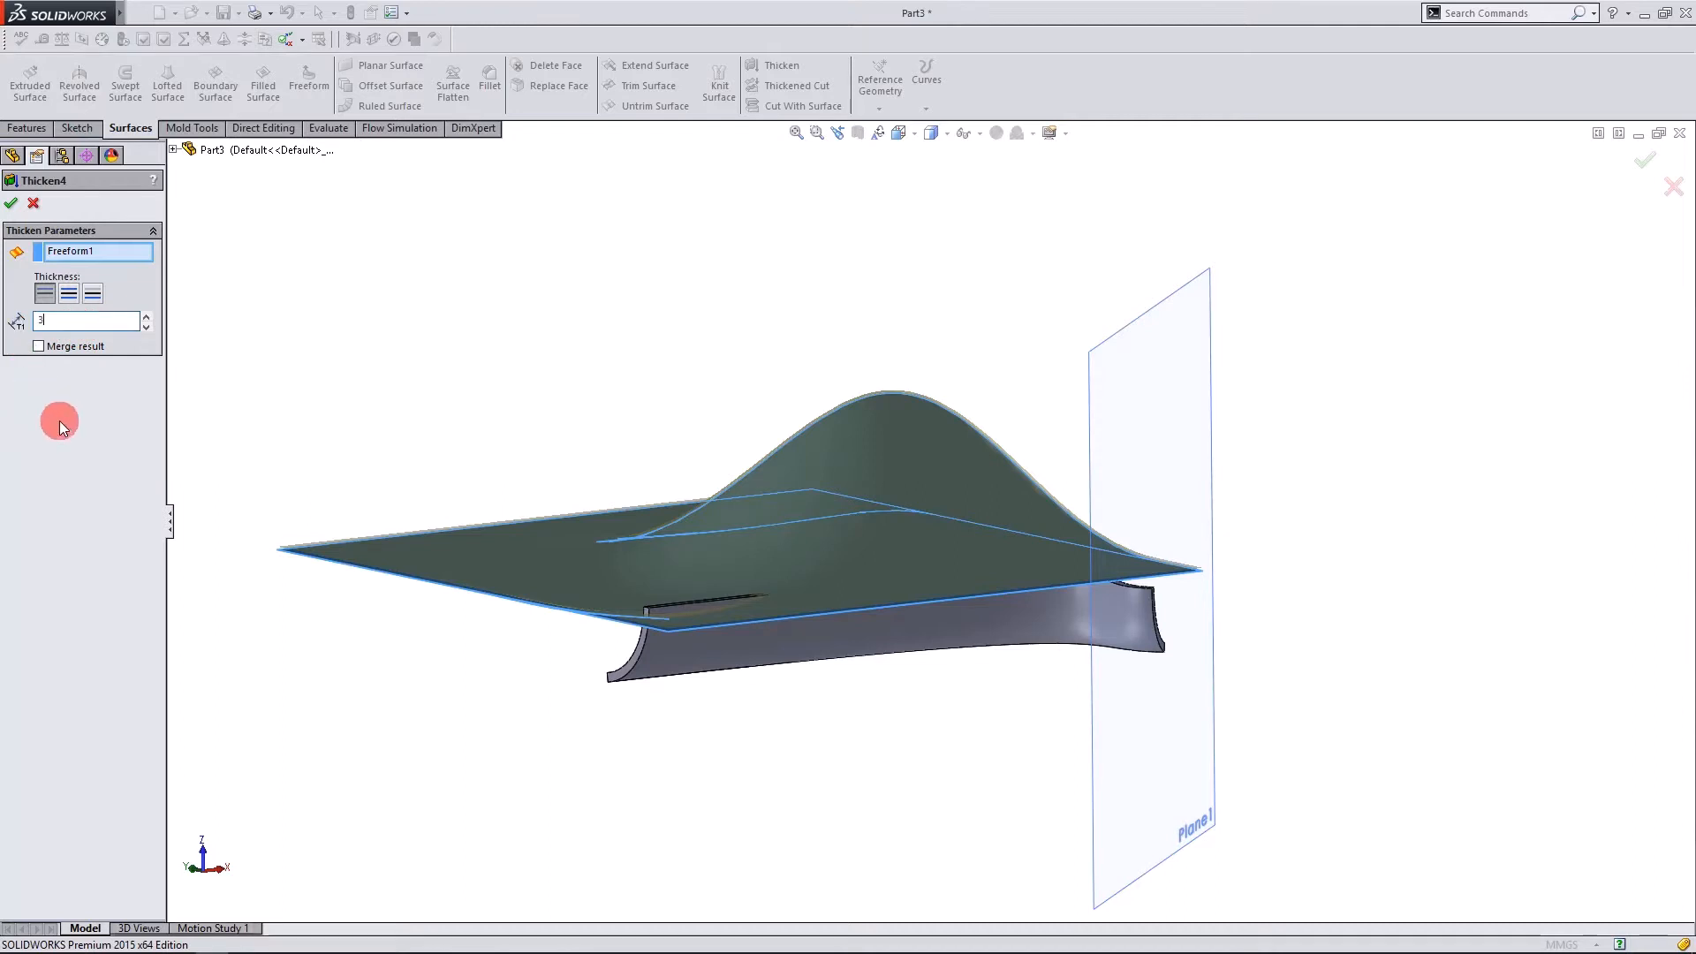
click(11, 202)
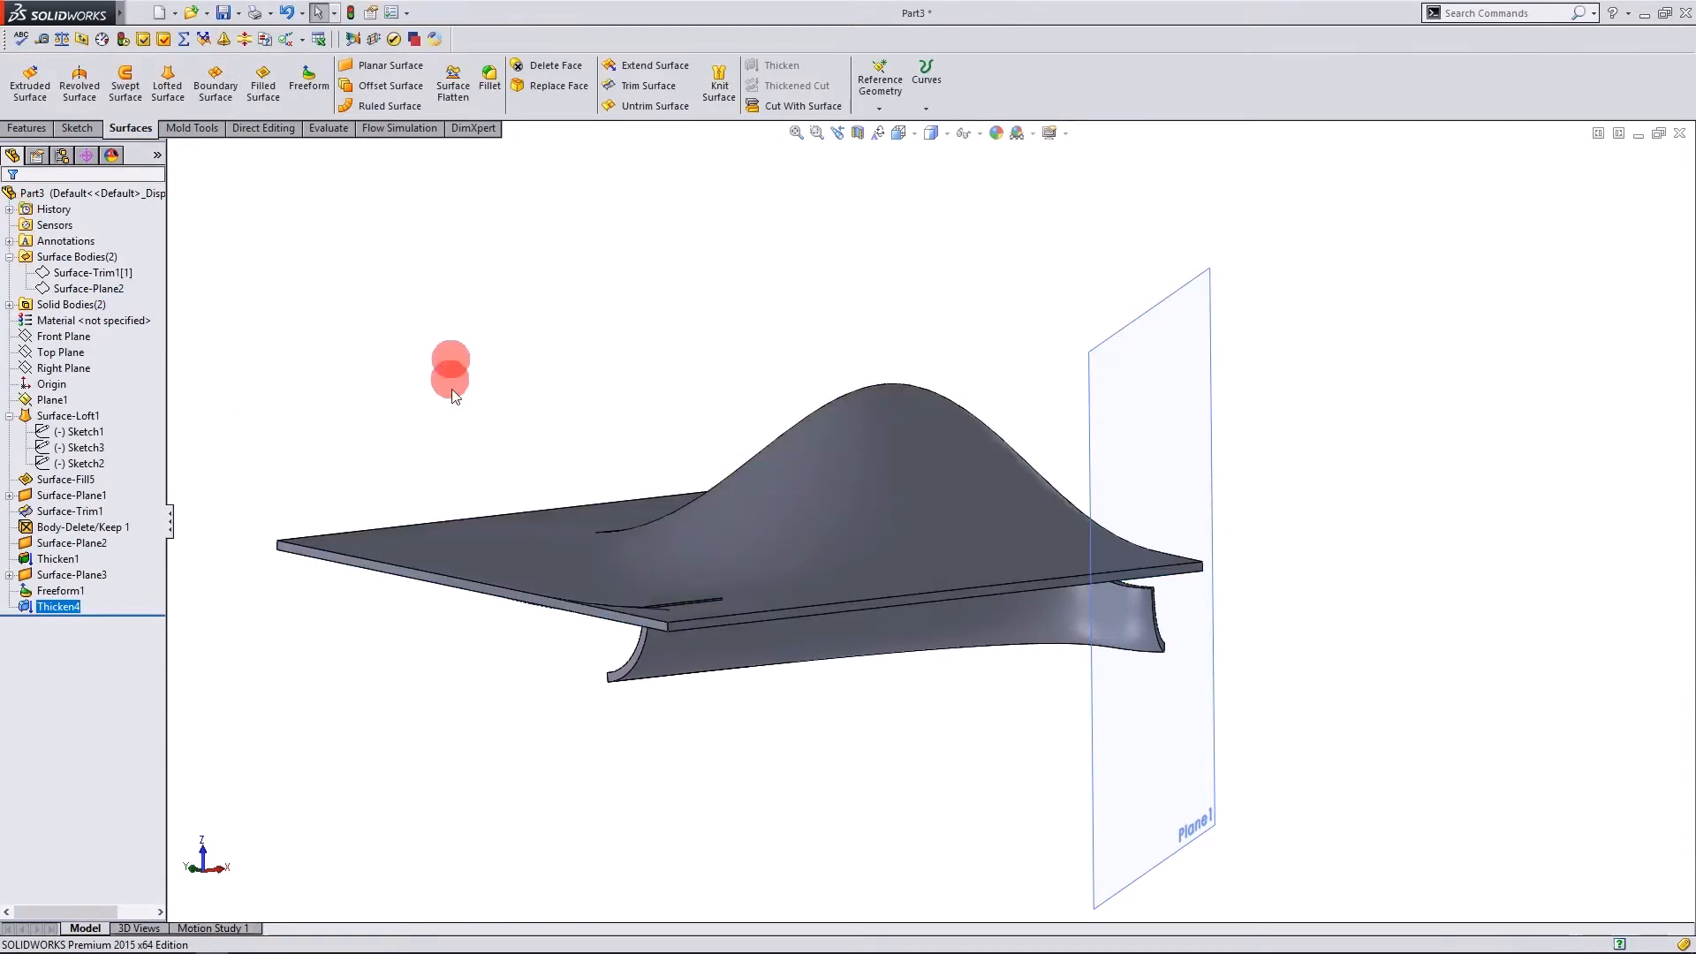
middle_drag(451, 366, 415, 389)
Reopen the freeform surface's Thicken feature and raise its thickness to 123 mm to preview the offset.
click(92, 611)
right_click(92, 611)
click(109, 557)
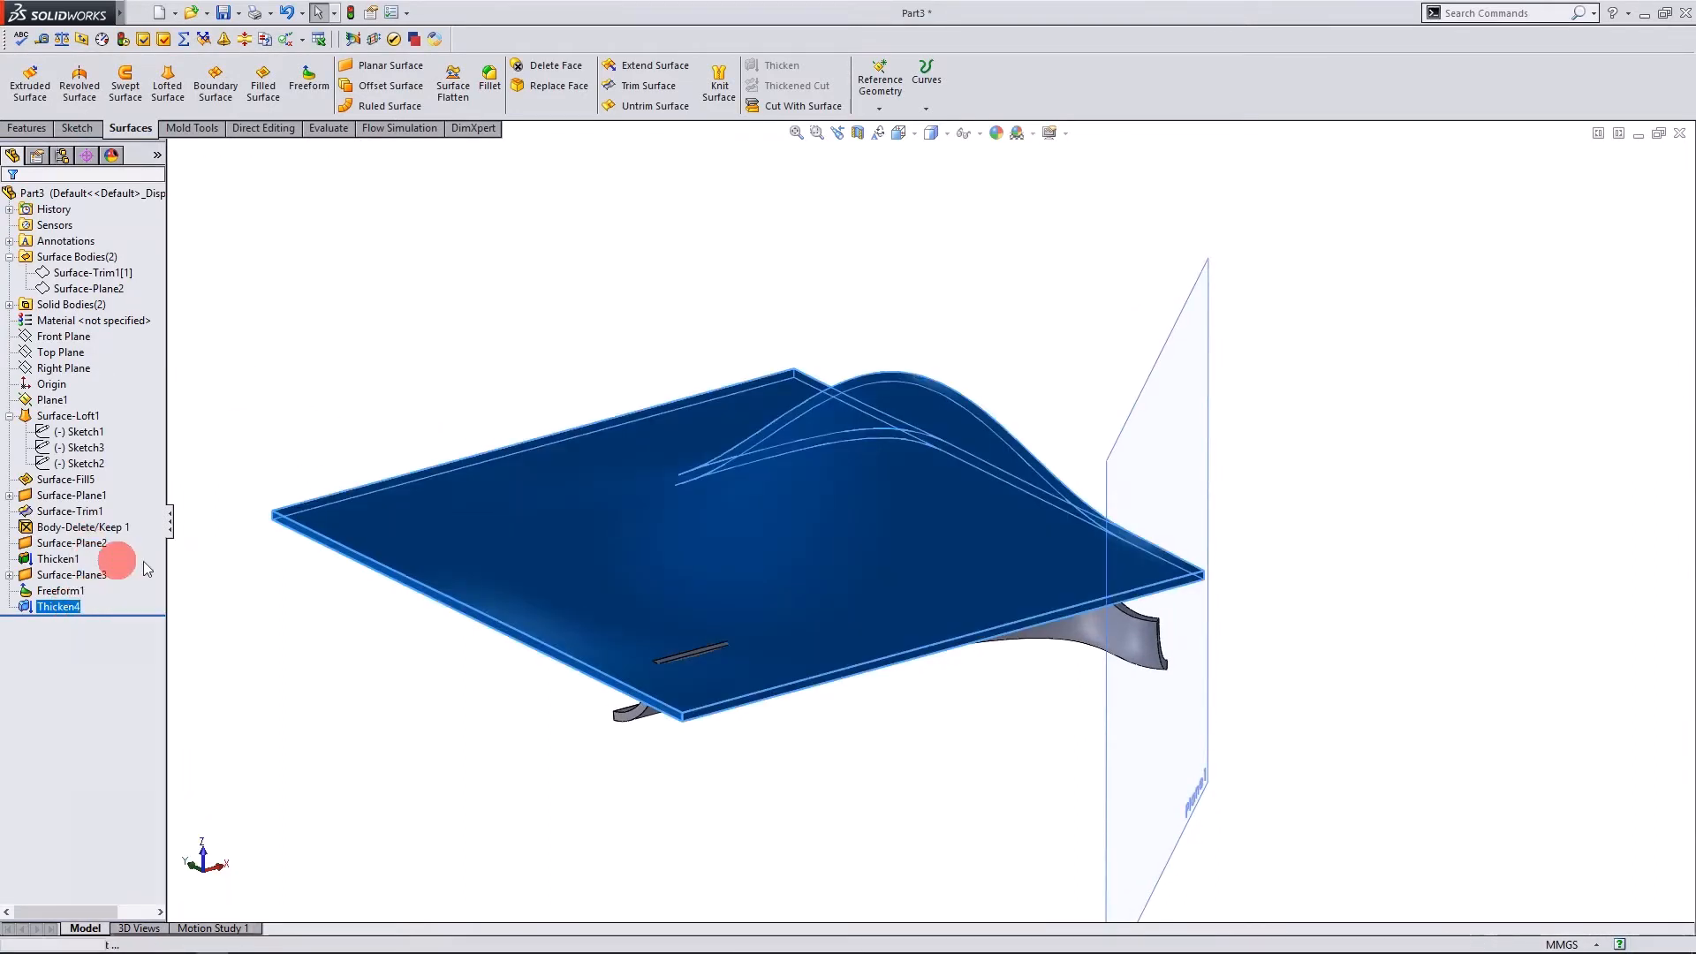
middle_drag(851, 640, 189, 453)
click(146, 315)
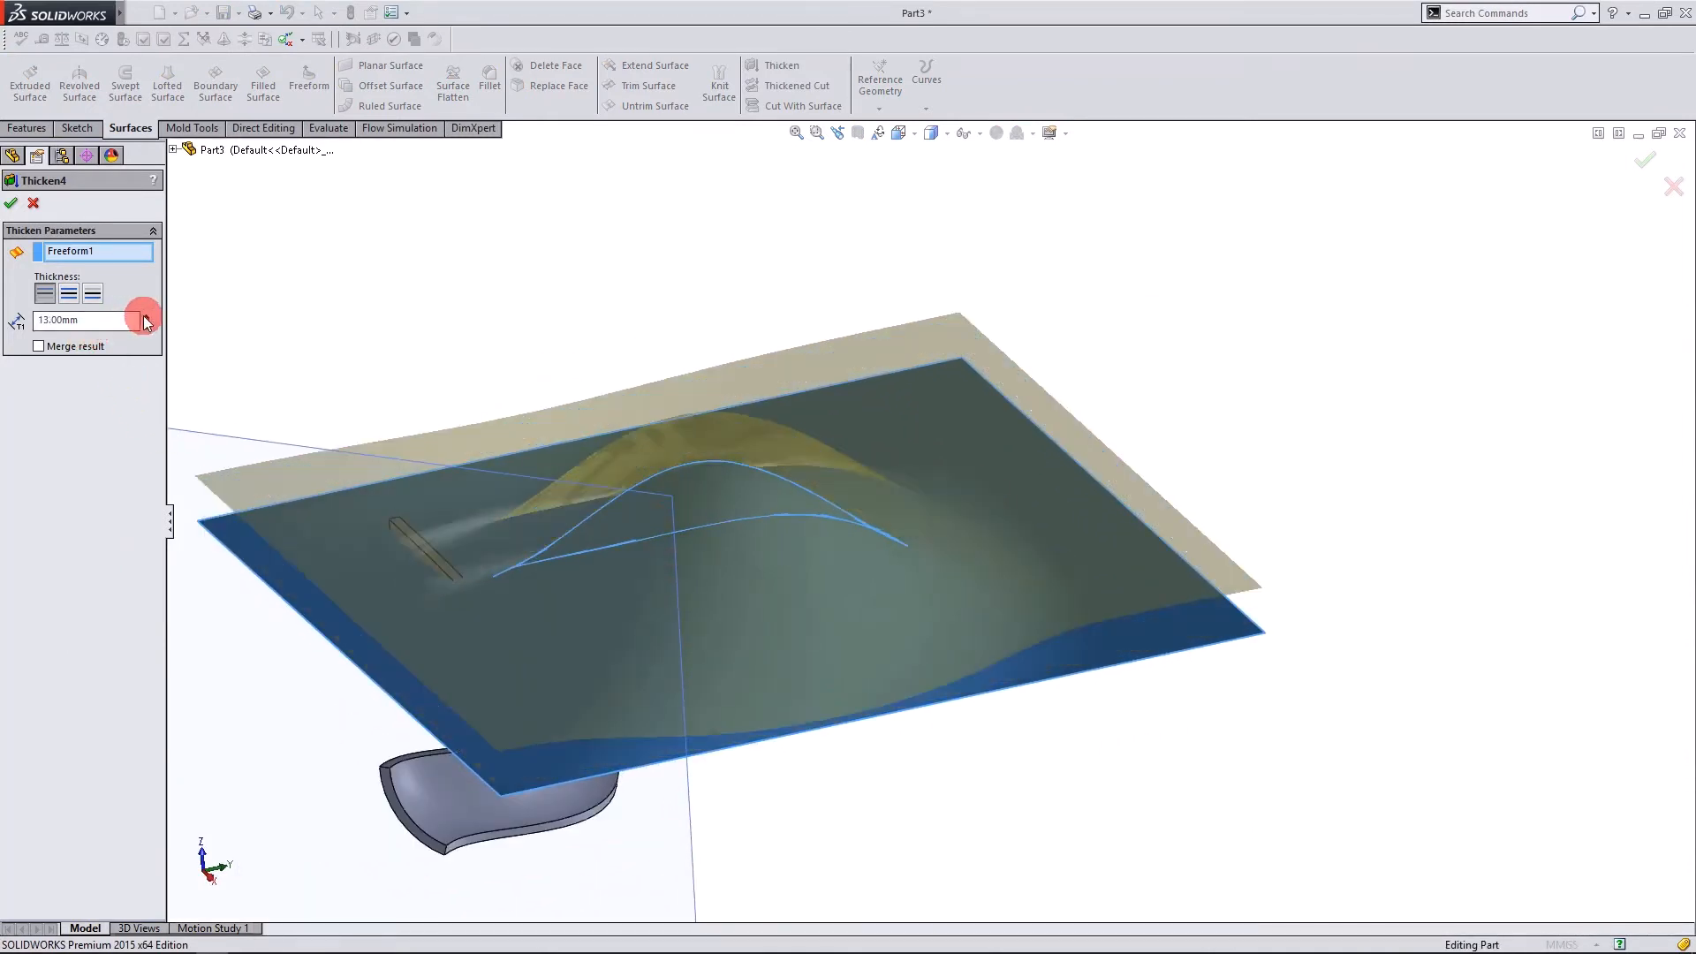
middle_drag(353, 389, 768, 433)
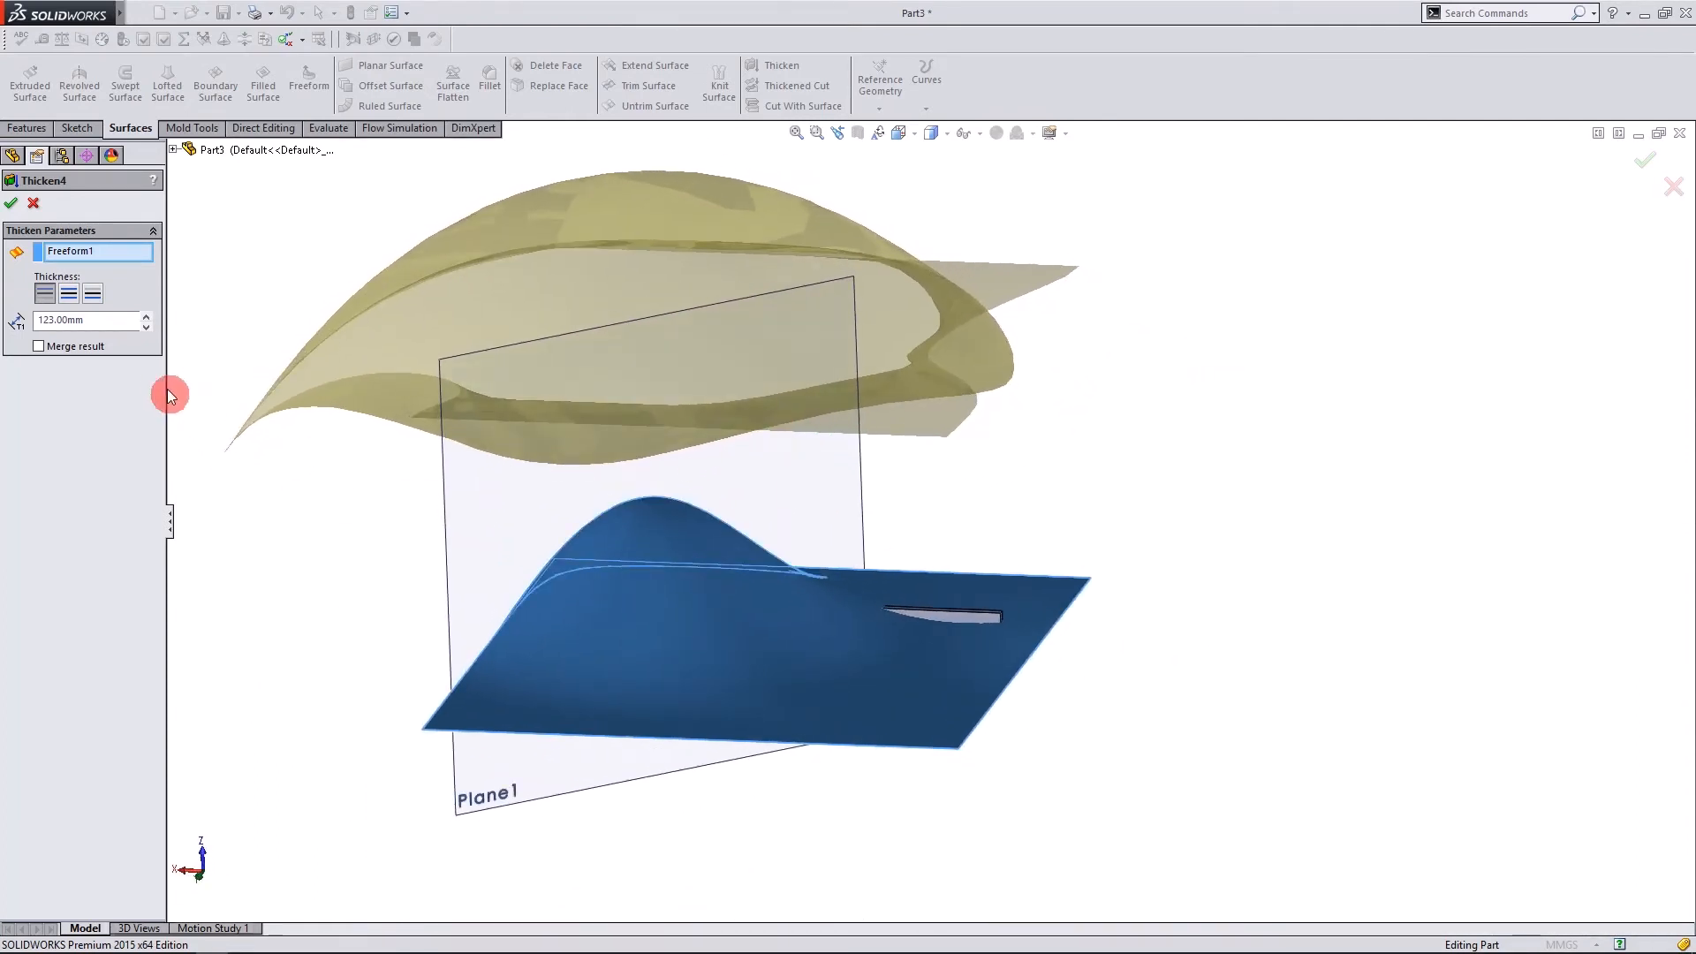
Lower the freeform surface's Thicken thickness to 23 mm and accept the feature.
click(146, 327)
click(146, 327)
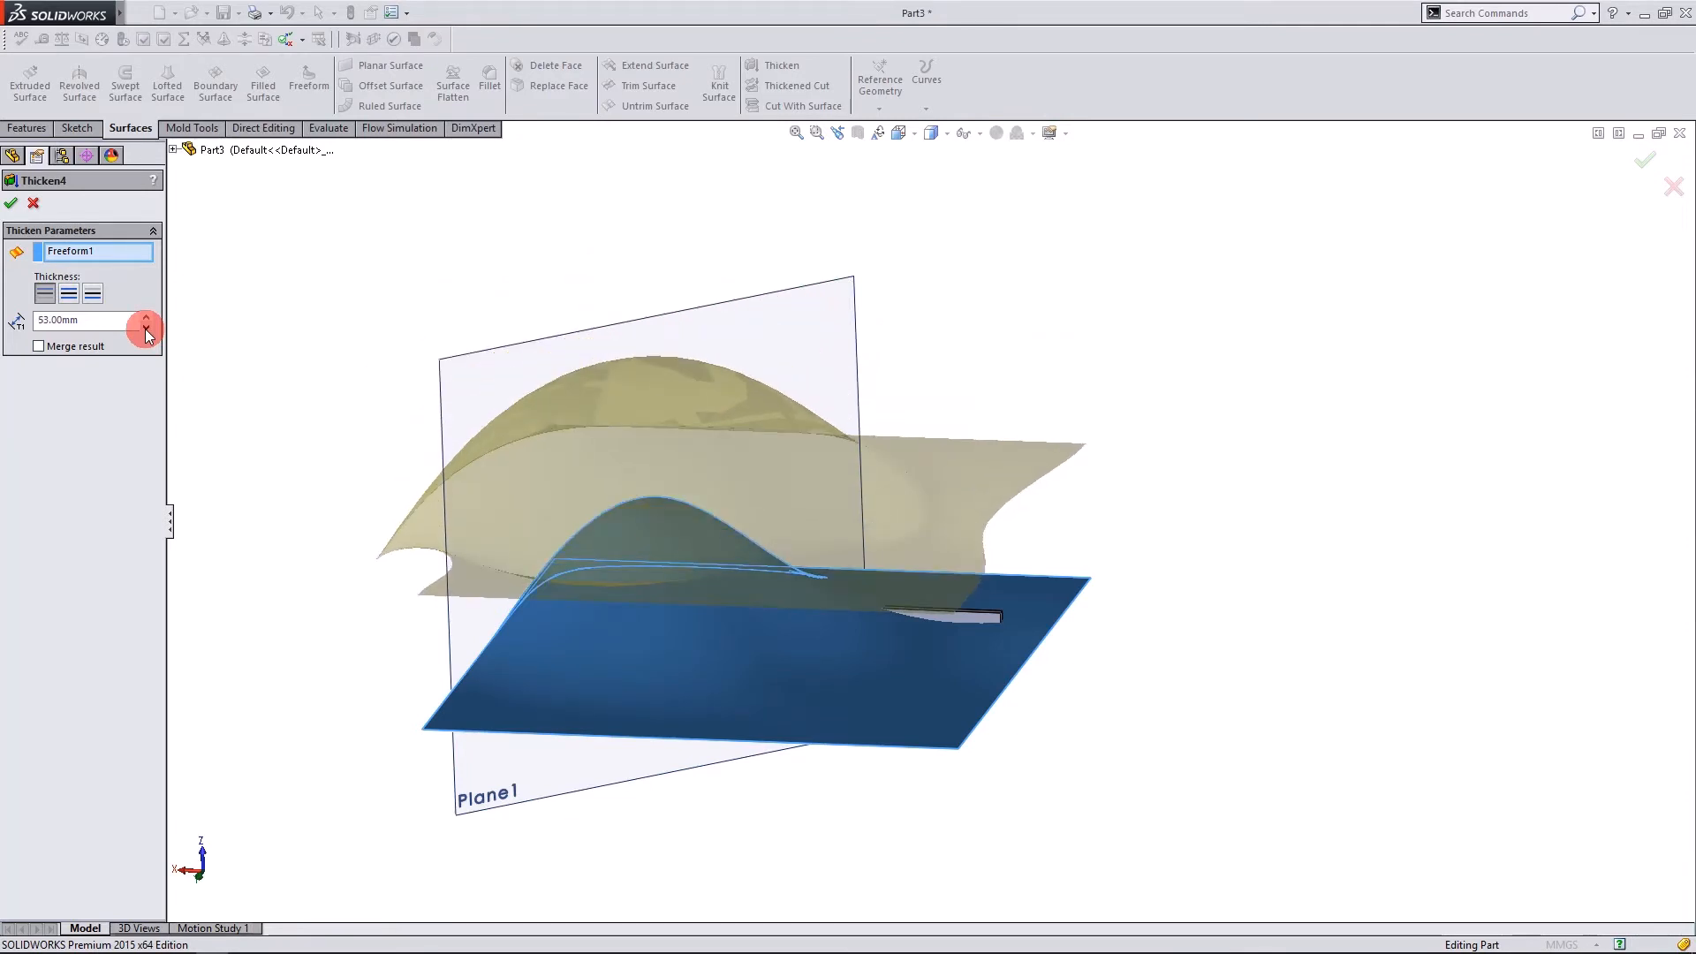
click(146, 327)
middle_drag(326, 508, 618, 547)
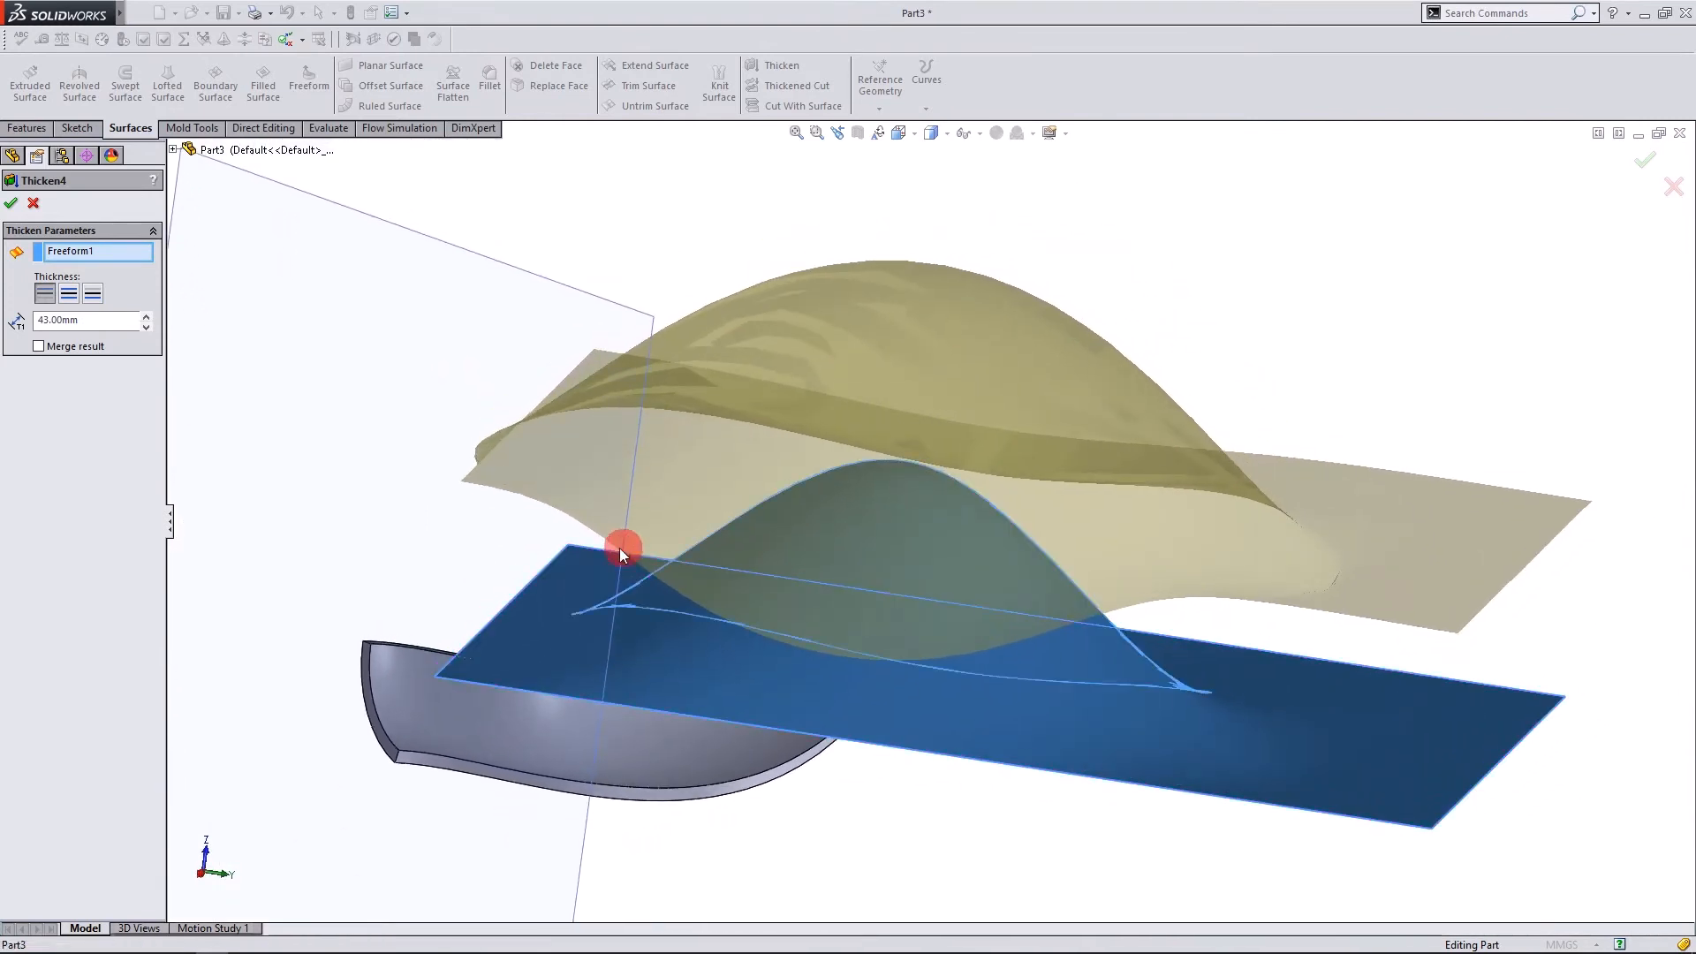
middle_drag(470, 528, 466, 560)
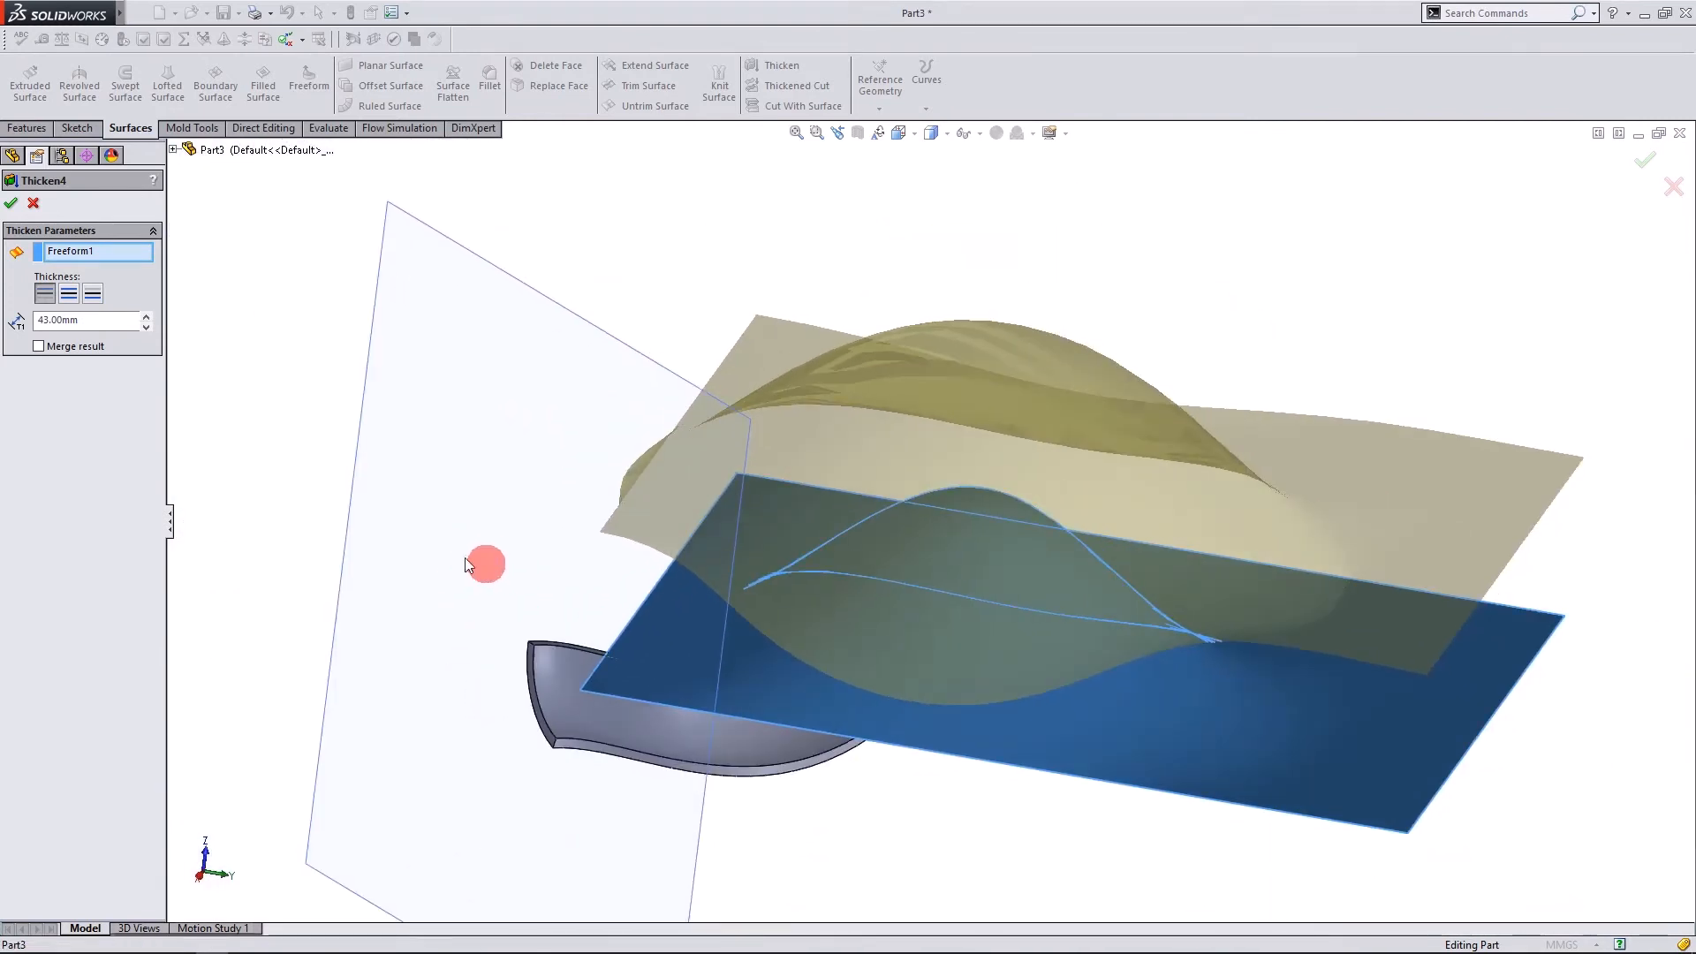
click(146, 326)
click(146, 326)
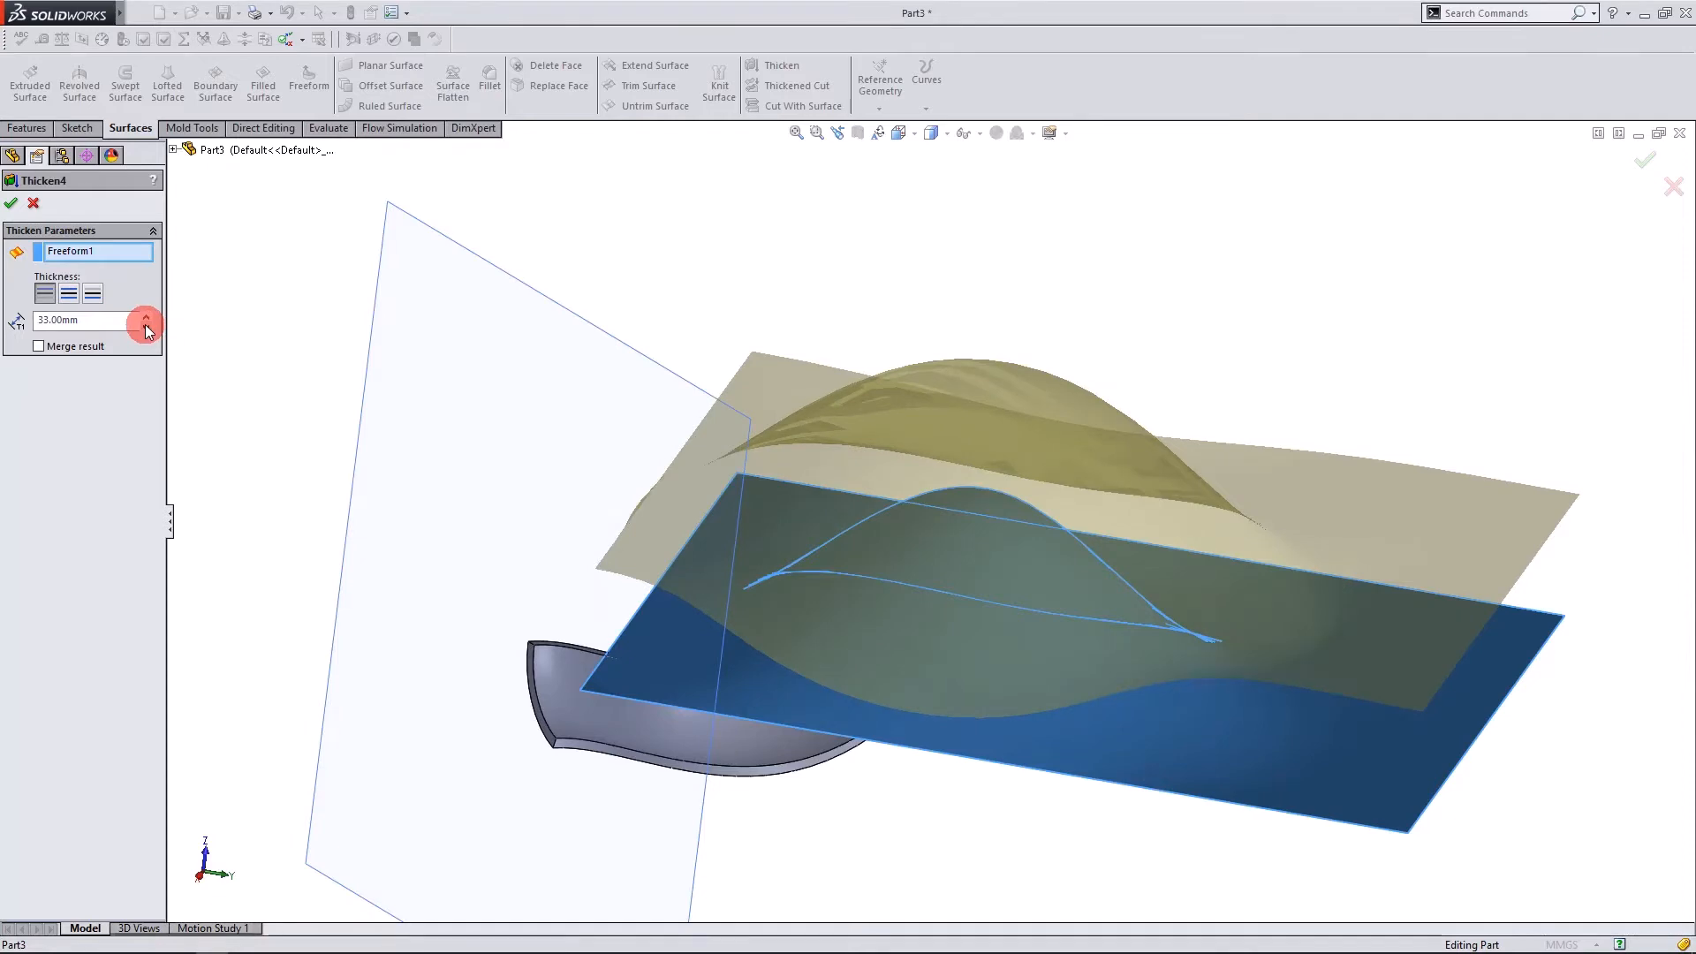
mouse_move(269, 366)
middle_down()
mouse_move(488, 364)
mouse_move(556, 401)
mouse_move(633, 481)
mouse_move(416, 379)
mouse_move(164, 445)
mouse_move(640, 493)
mouse_move(671, 579)
mouse_move(628, 636)
mouse_move(634, 534)
mouse_move(276, 398)
middle_up()
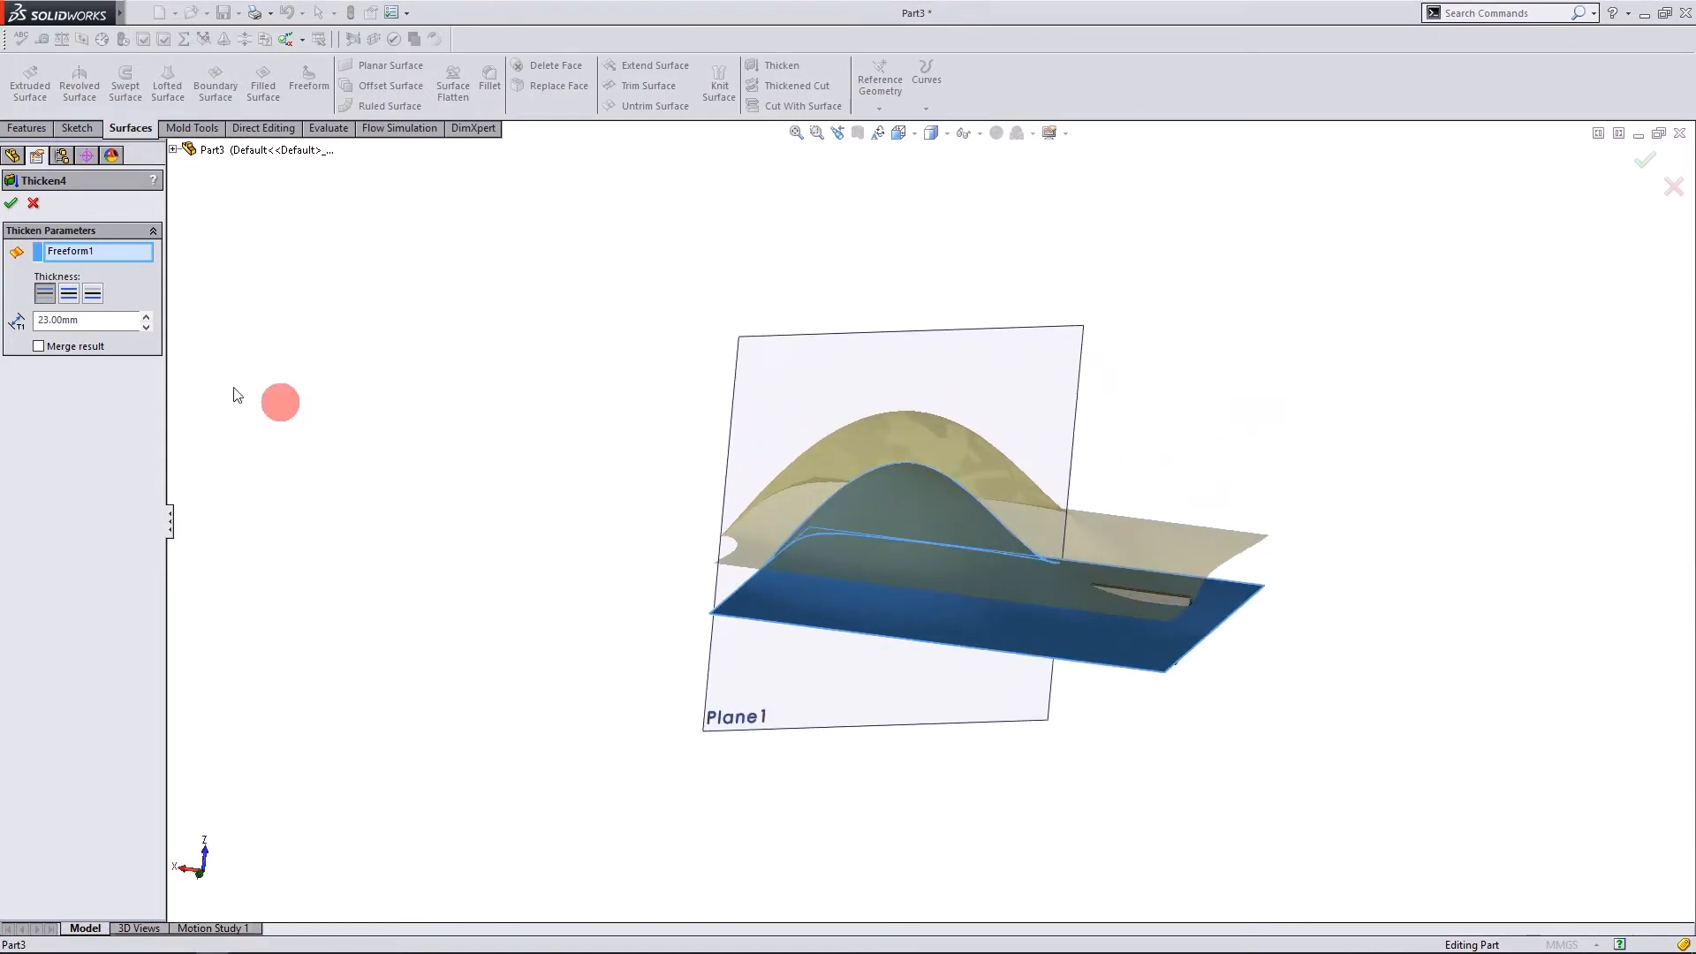
click(18, 208)
Examine the thickened freeform body from several sides, checking its curved upper face and the features that form it.
middle_drag(516, 543, 1092, 516)
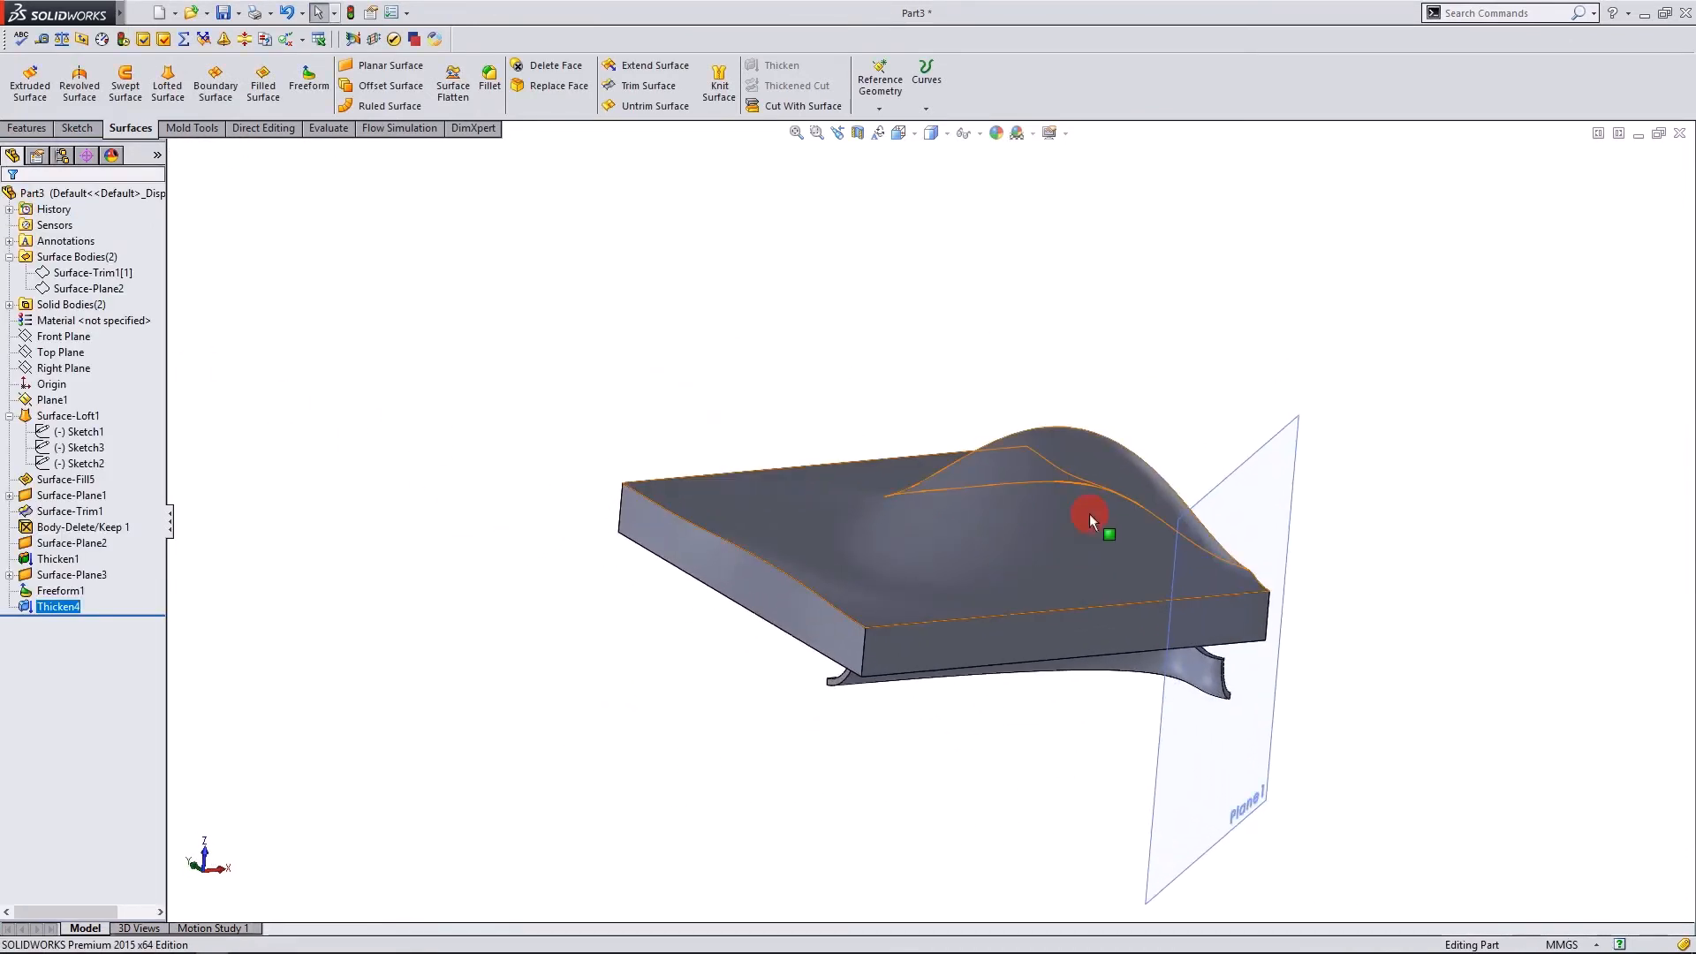
click(1090, 513)
middle_drag(966, 724, 1220, 531)
click(878, 302)
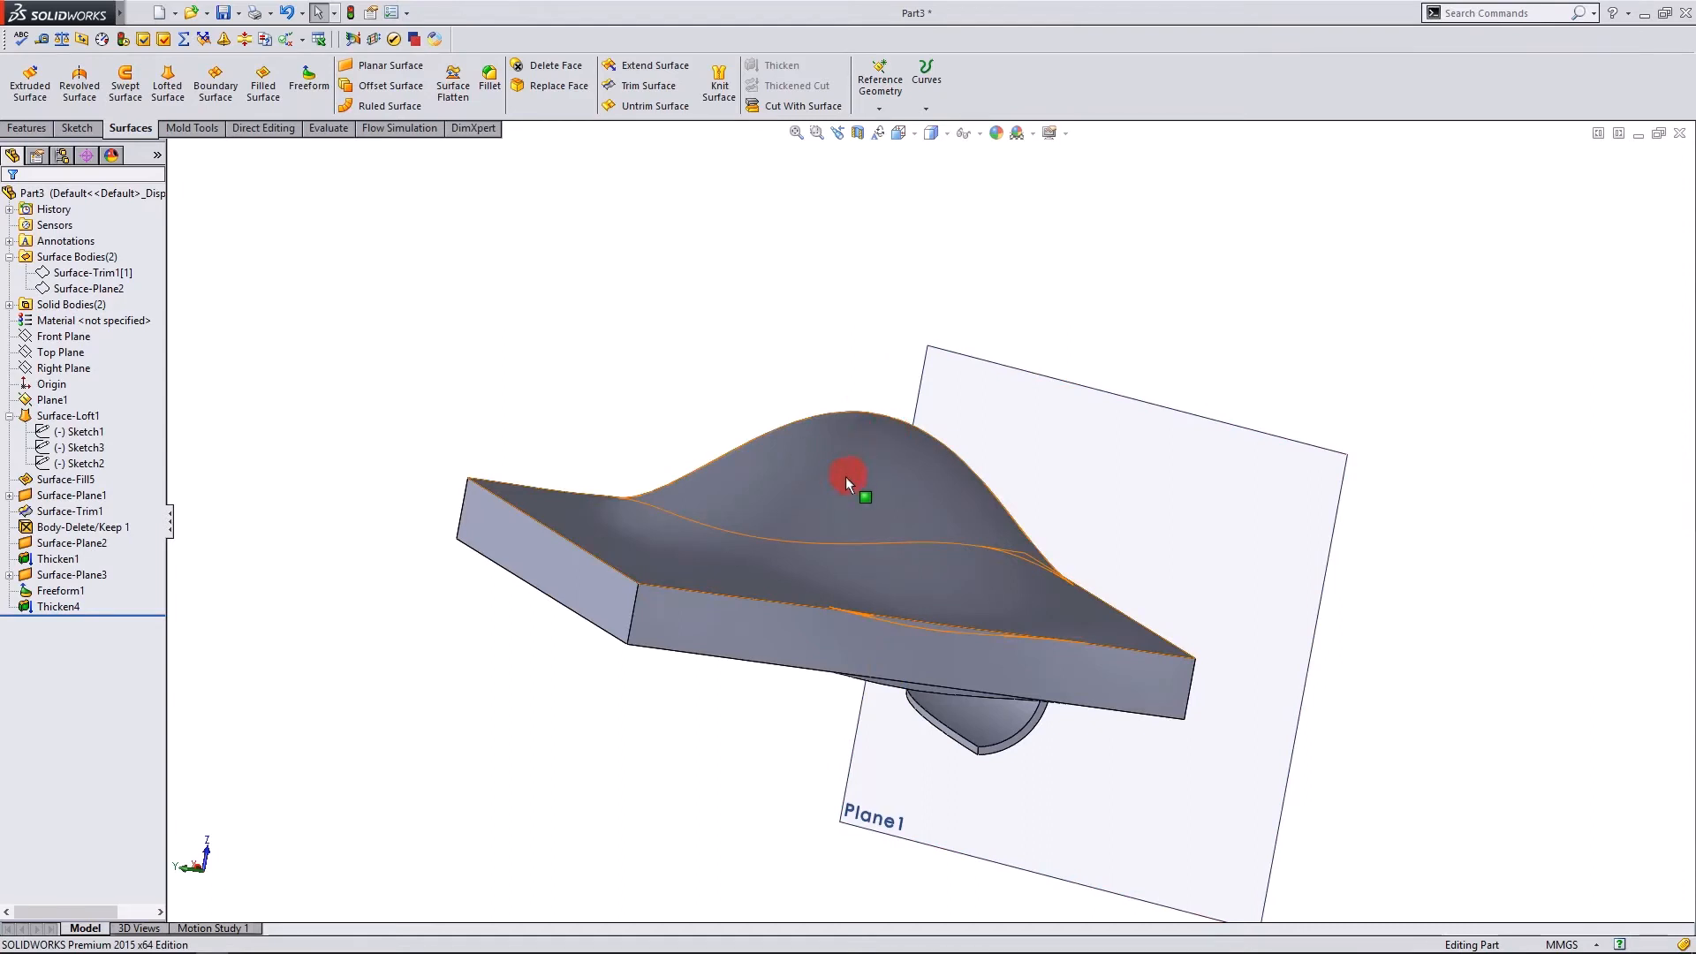
middle_drag(846, 475, 965, 500)
click(921, 500)
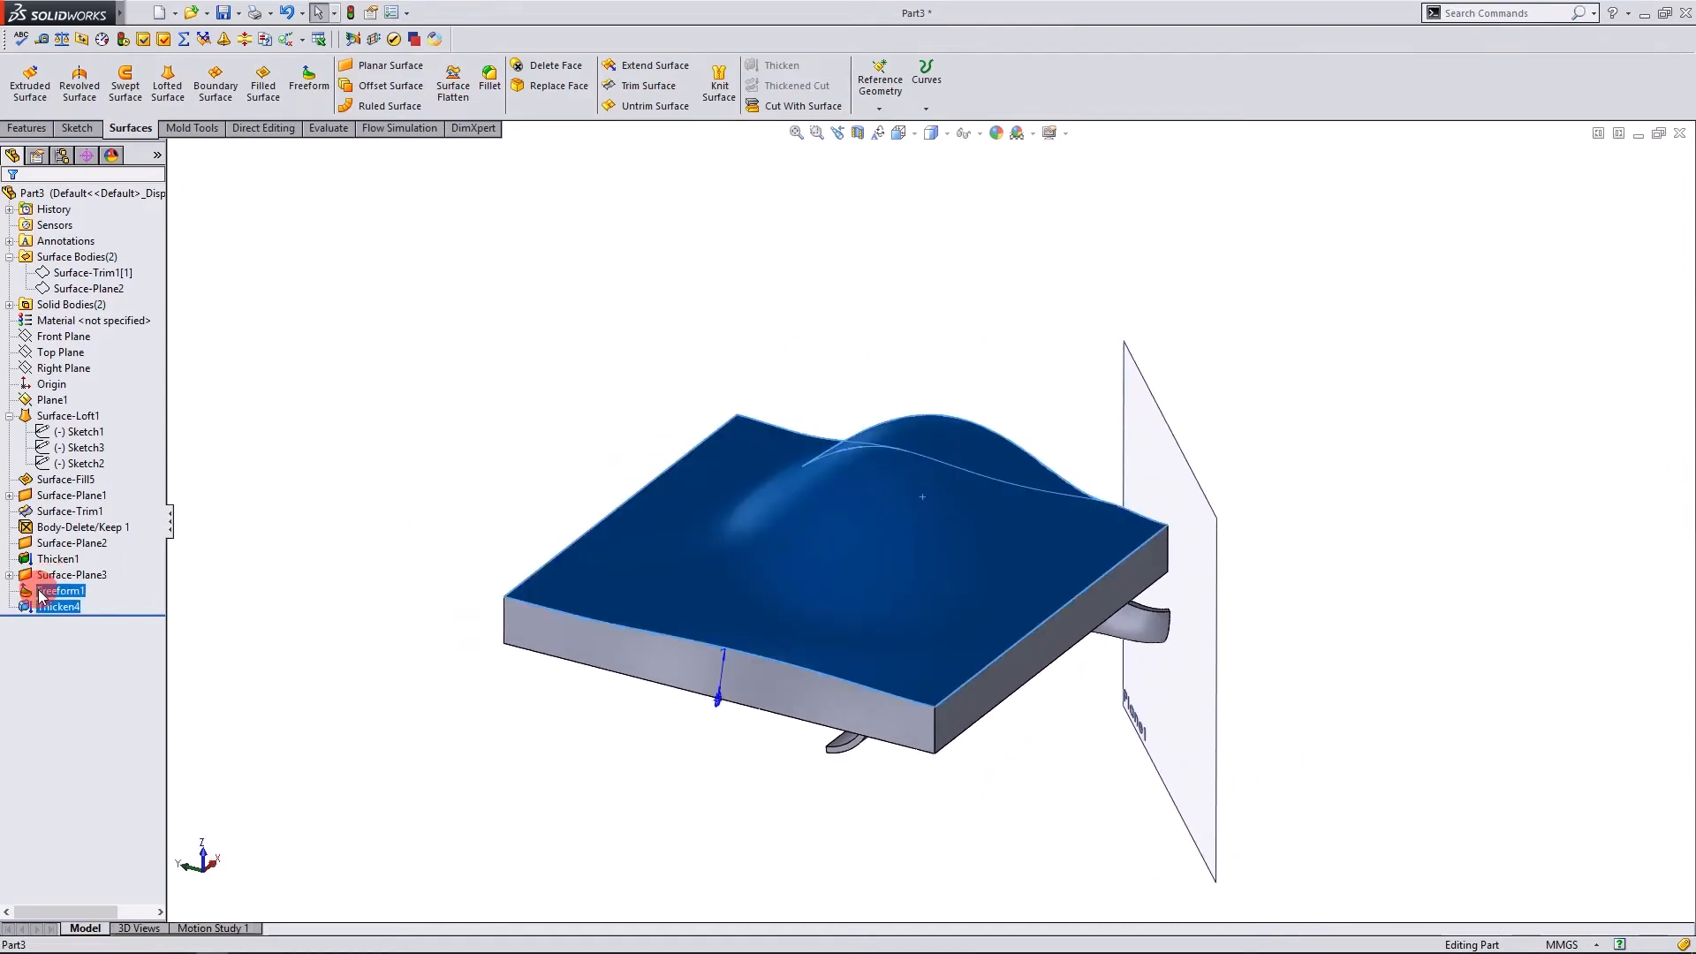
click(39, 597)
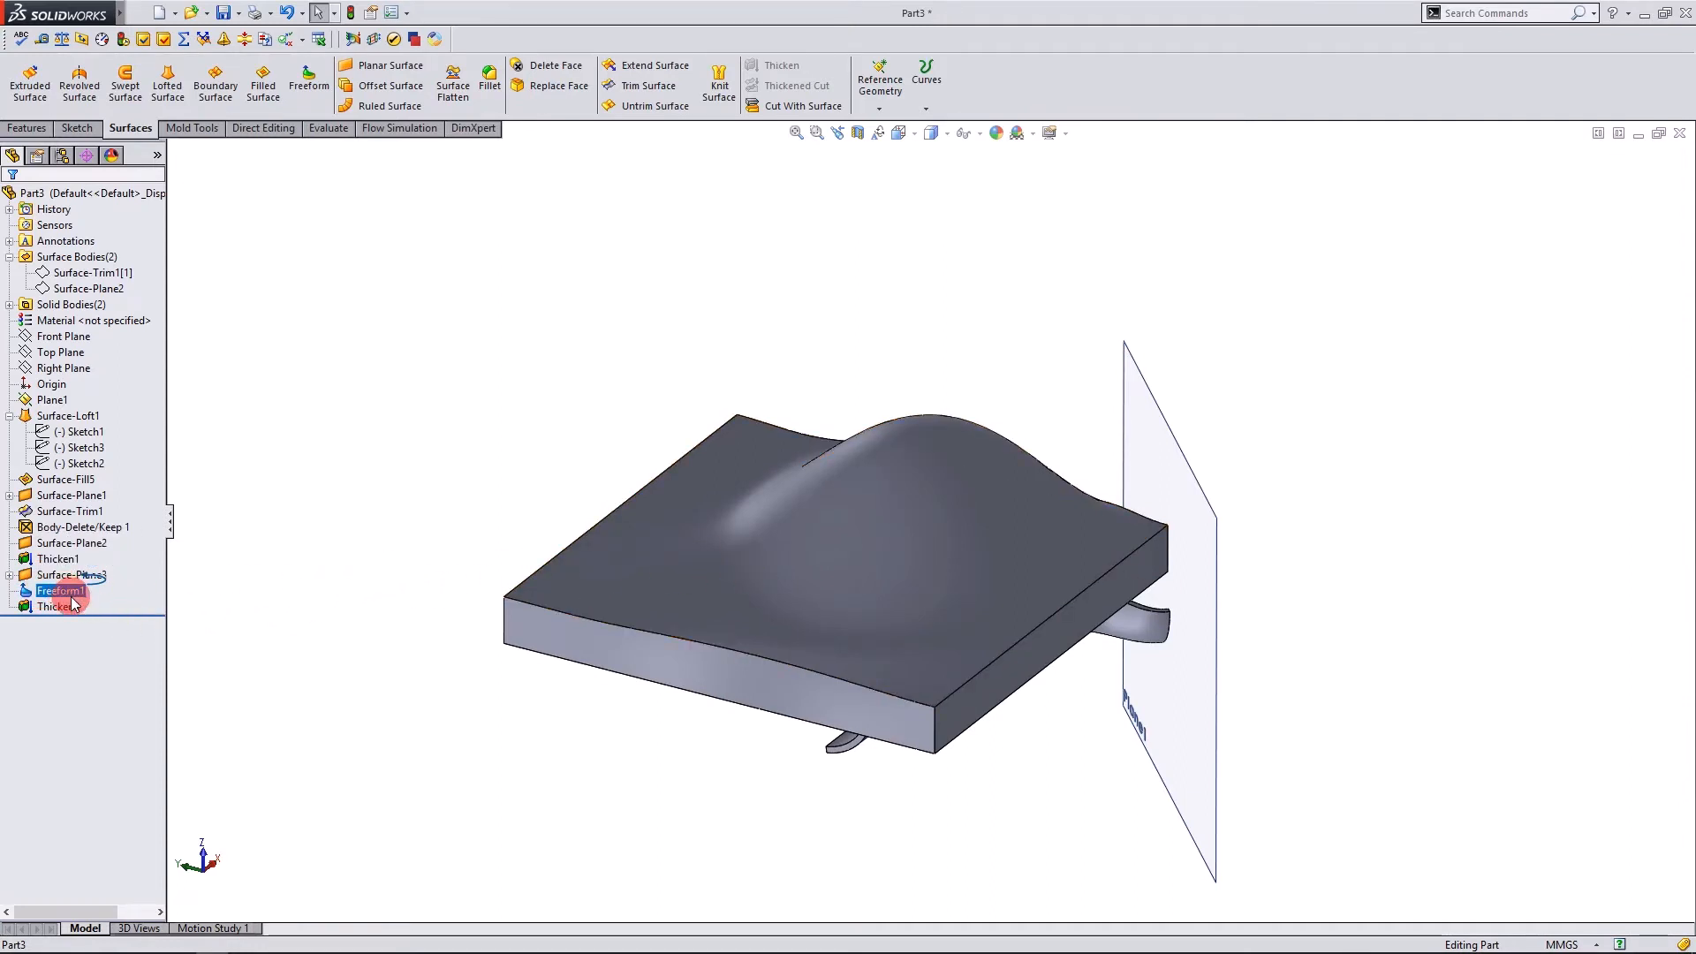
middle_drag(384, 658, 1178, 553)
scroll(1264, 645, down, 3)
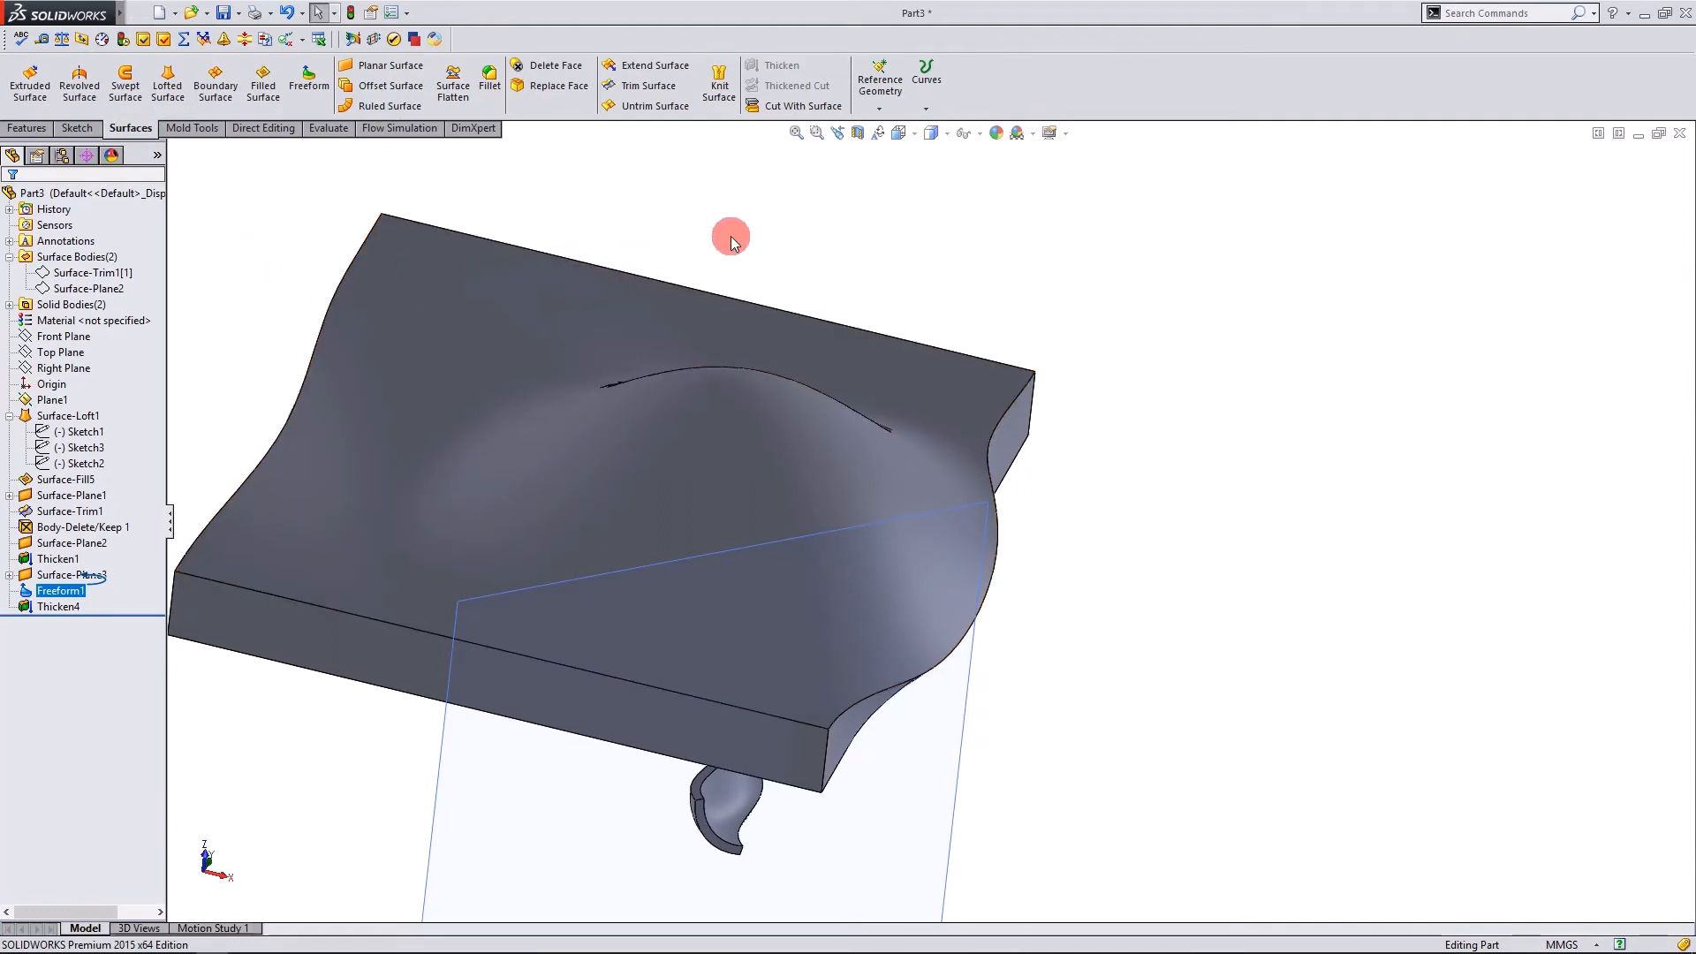
key(z)
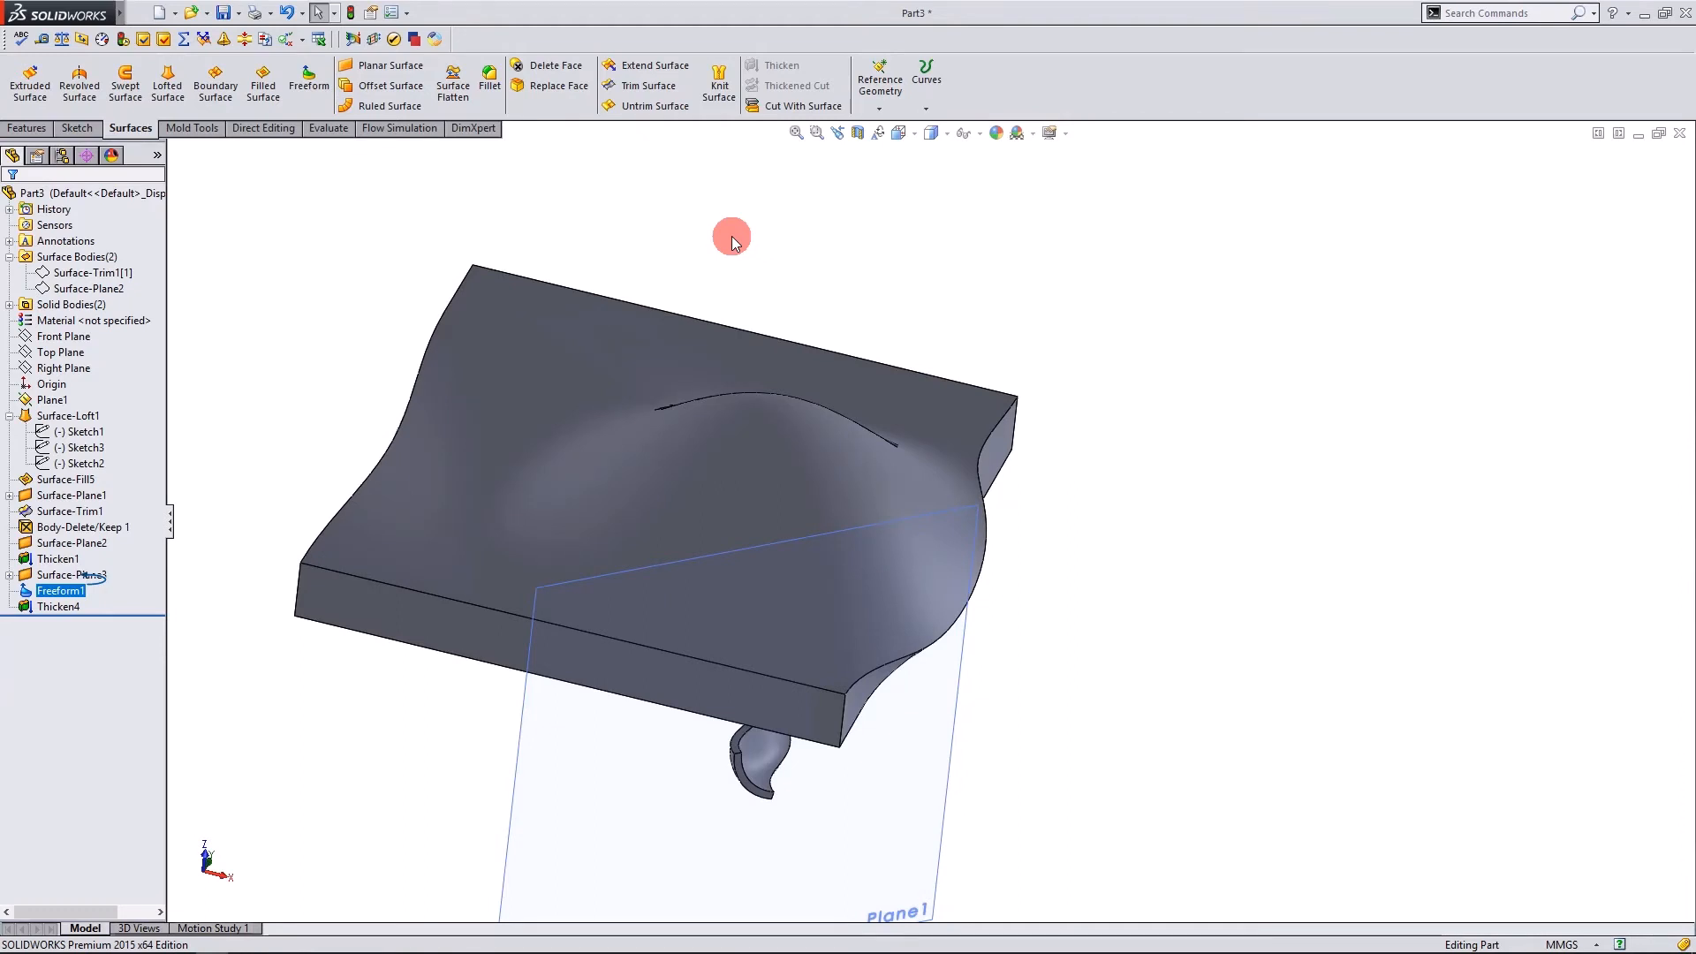
middle_drag(732, 243, 726, 475)
click(736, 491)
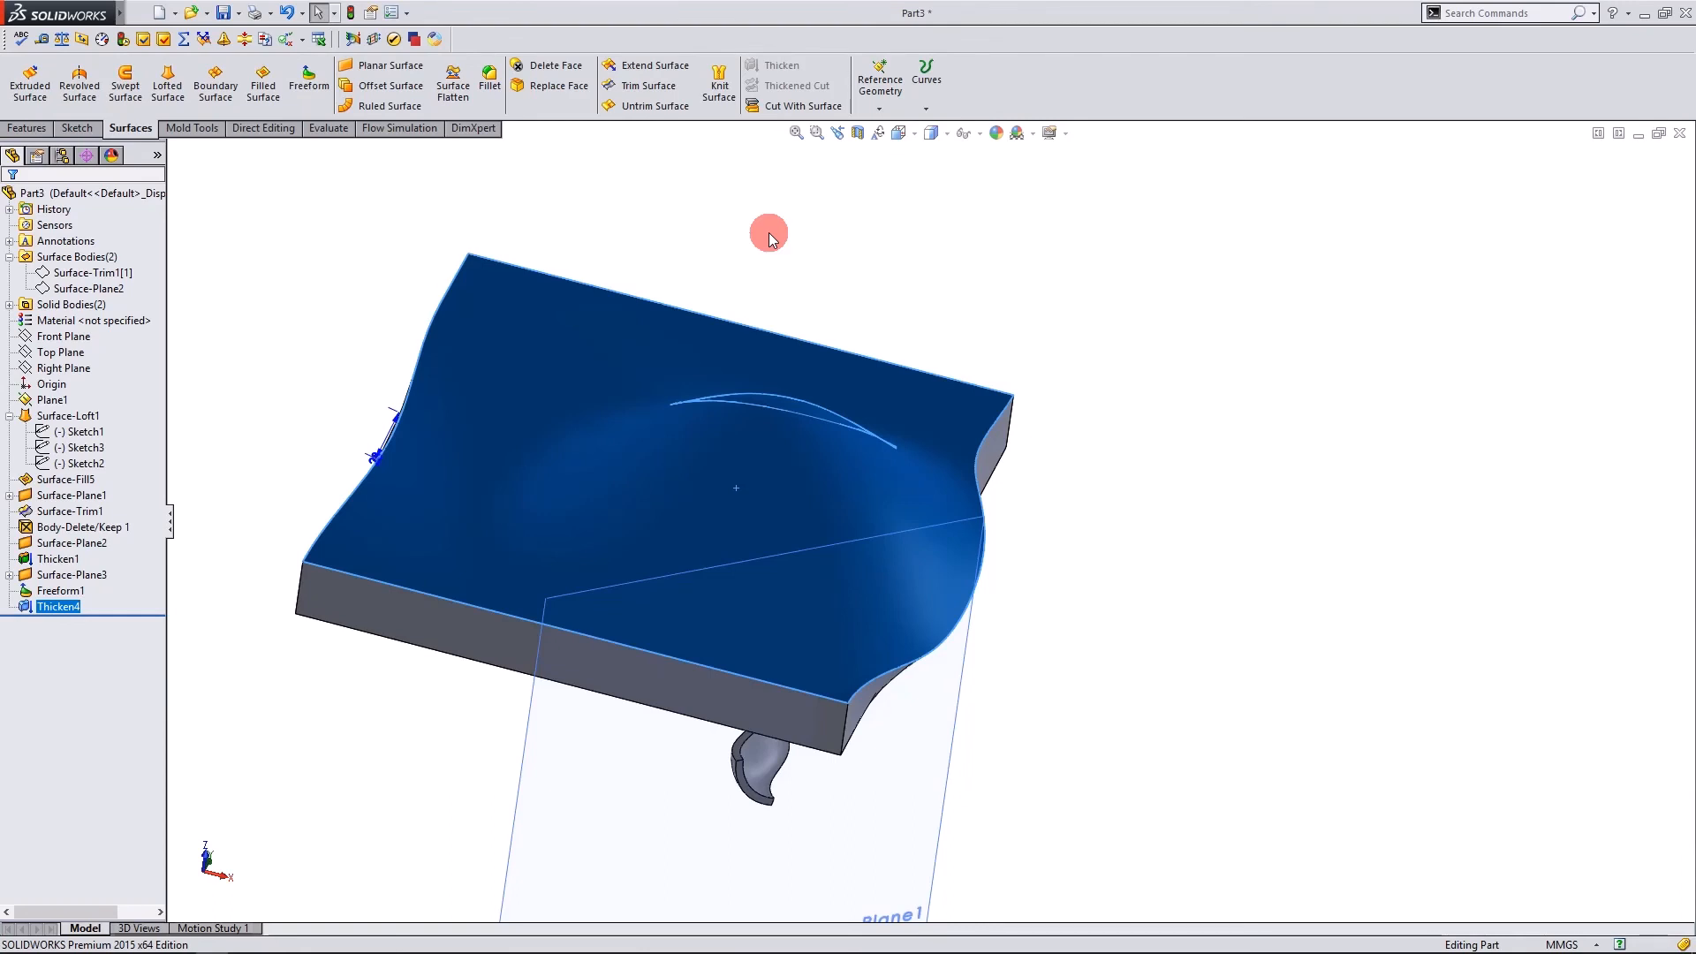
middle_drag(693, 333, 972, 357)
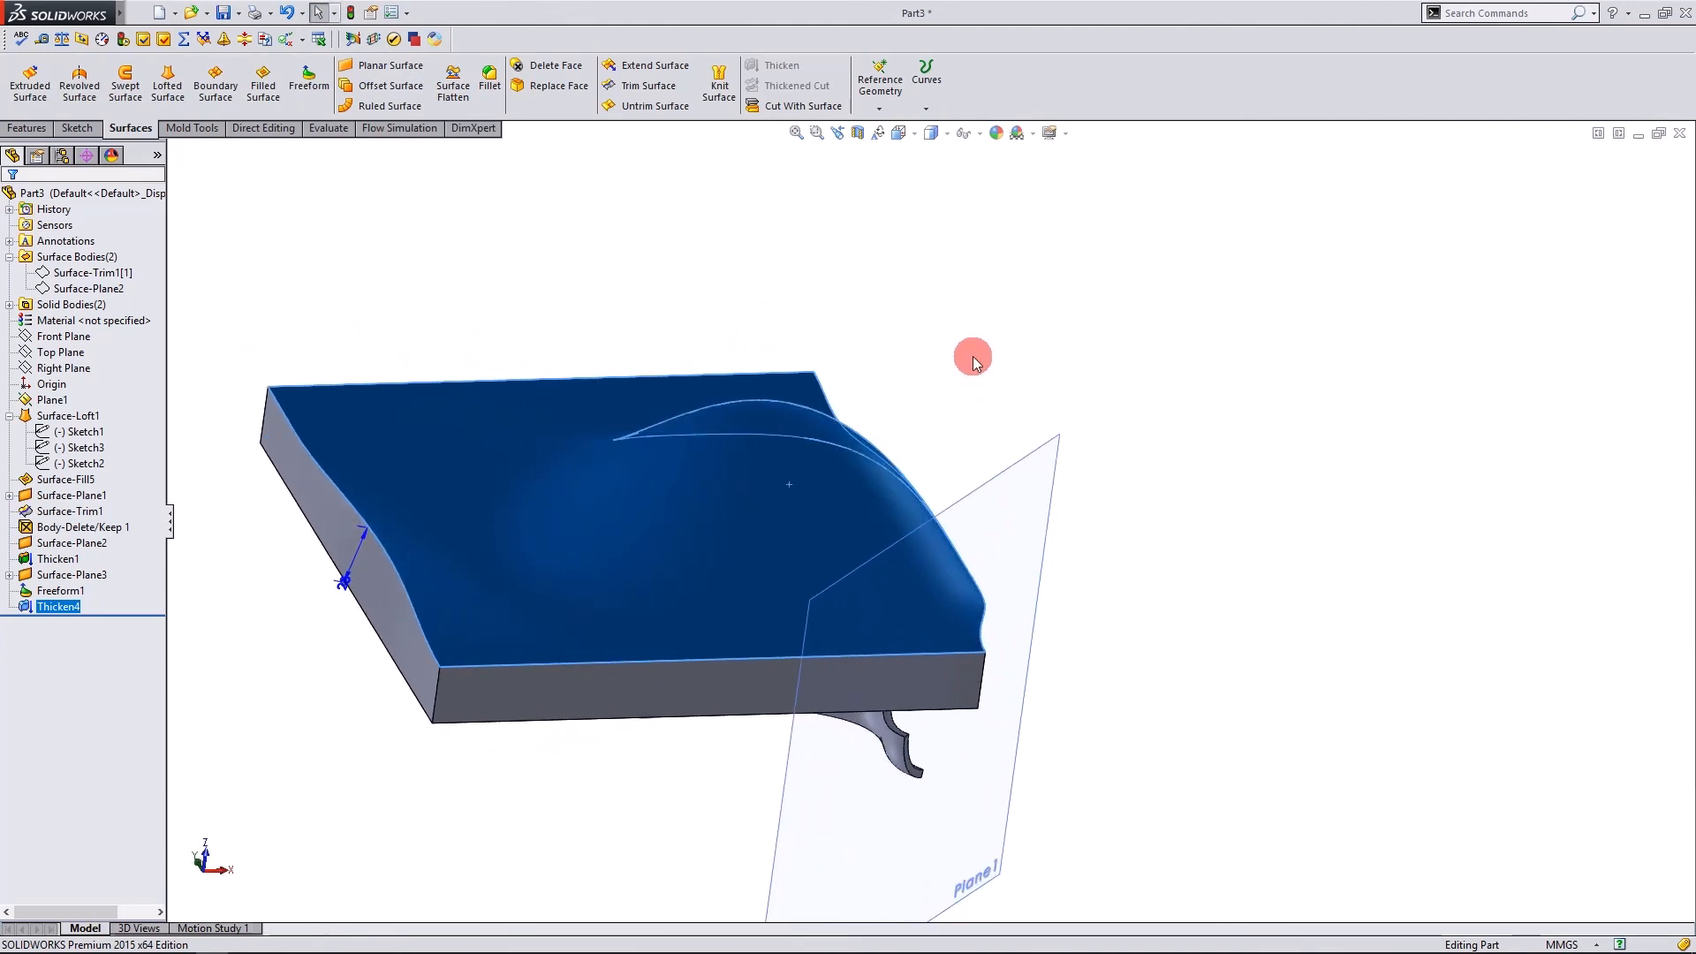